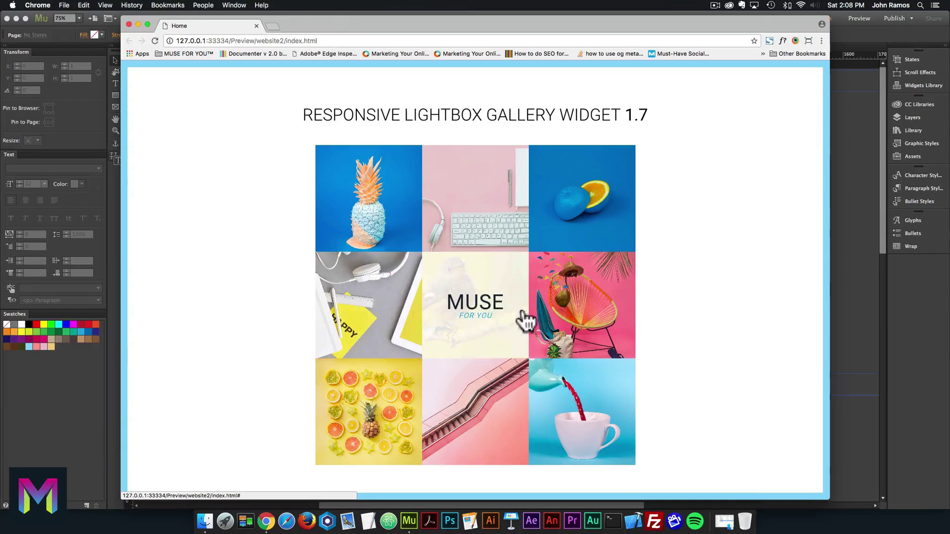
Preview the blue orange photo and the teacup photo in the lightbox, closing the lightbox after each one
{"action": "left_click", "coordinate": [575, 189]}
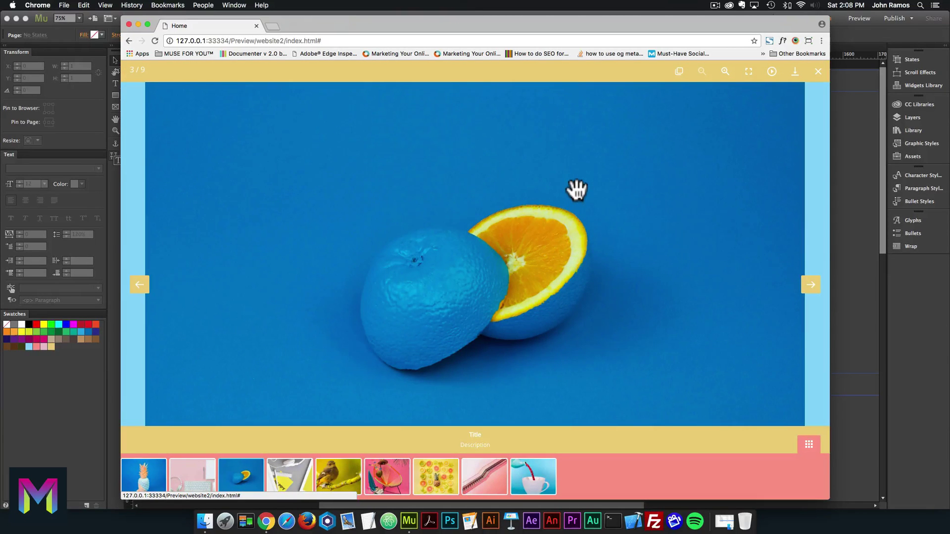
{"action": "left_click", "coordinate": [817, 73]}
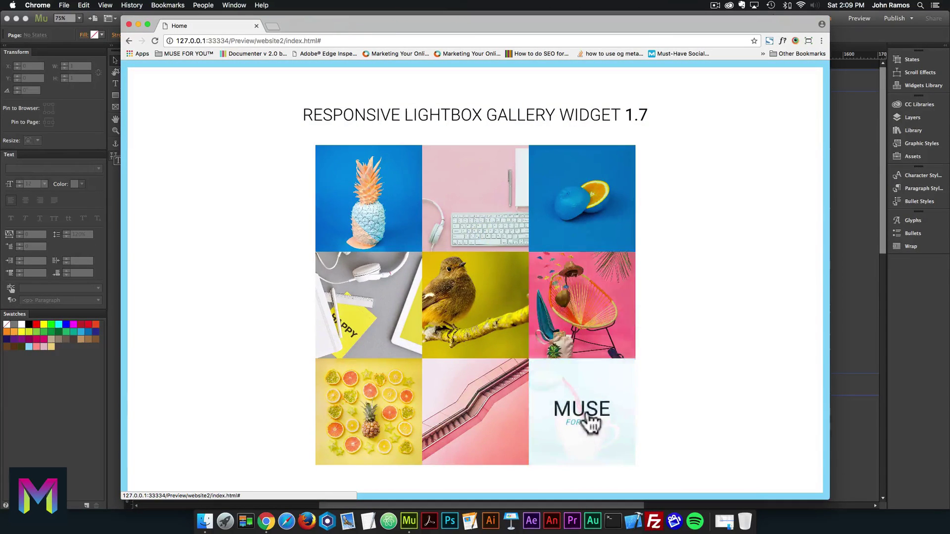
{"action": "left_click", "coordinate": [589, 418]}
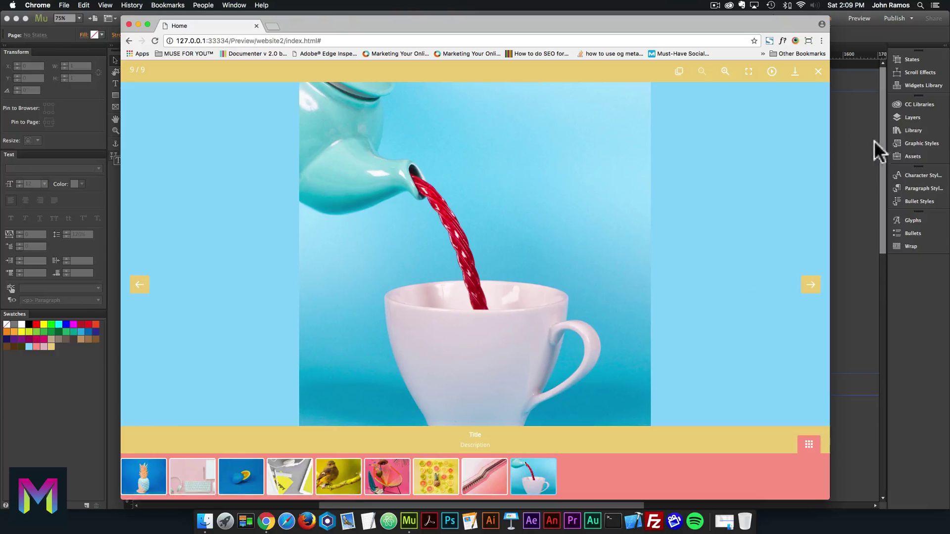
{"action": "left_click", "coordinate": [818, 72]}
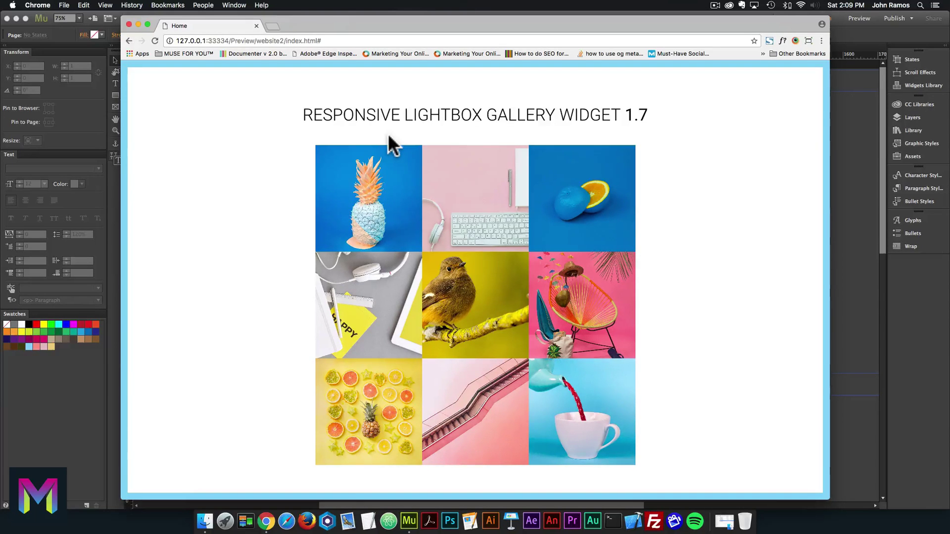
Open the pineapple photo in the lightbox, move between the first and last gallery images, and close the lightbox
{"action": "left_click", "coordinate": [378, 204]}
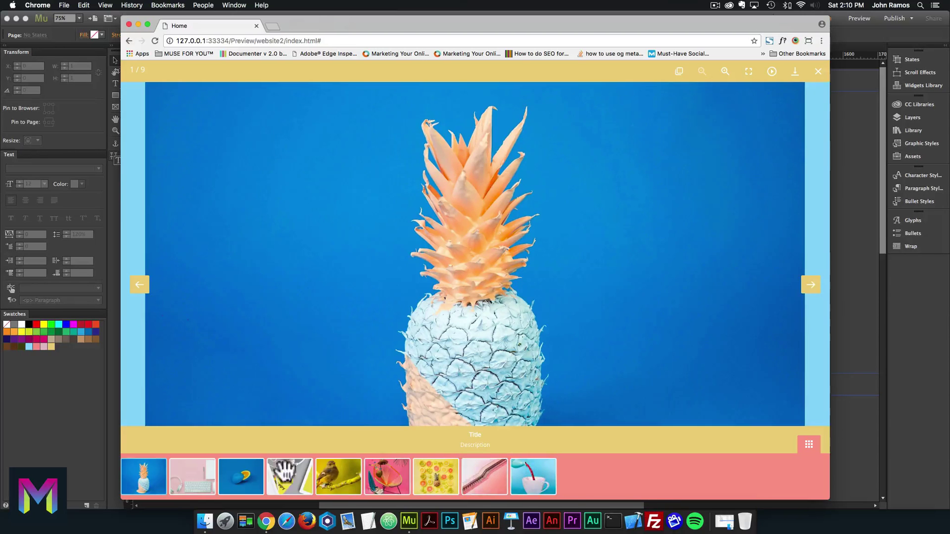
{"action": "left_click", "coordinate": [529, 475]}
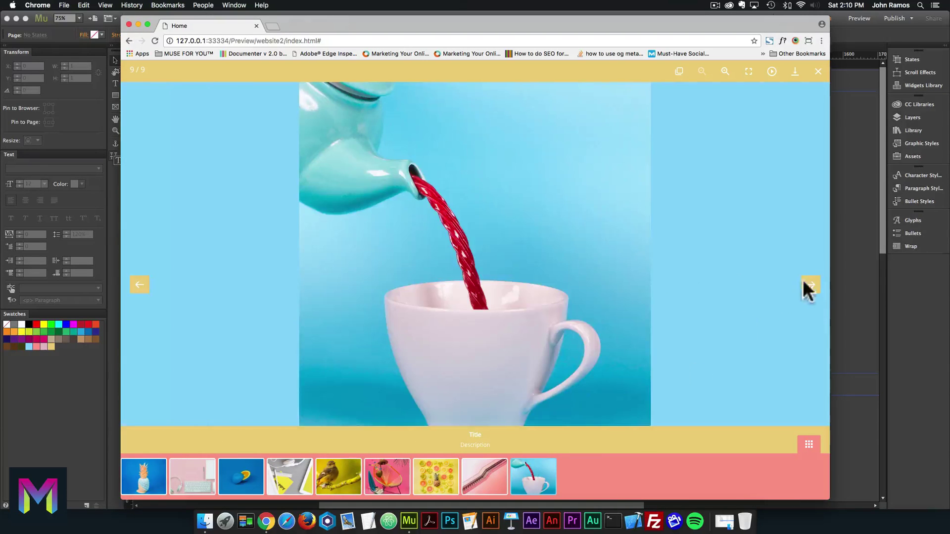
{"action": "left_click", "coordinate": [811, 289]}
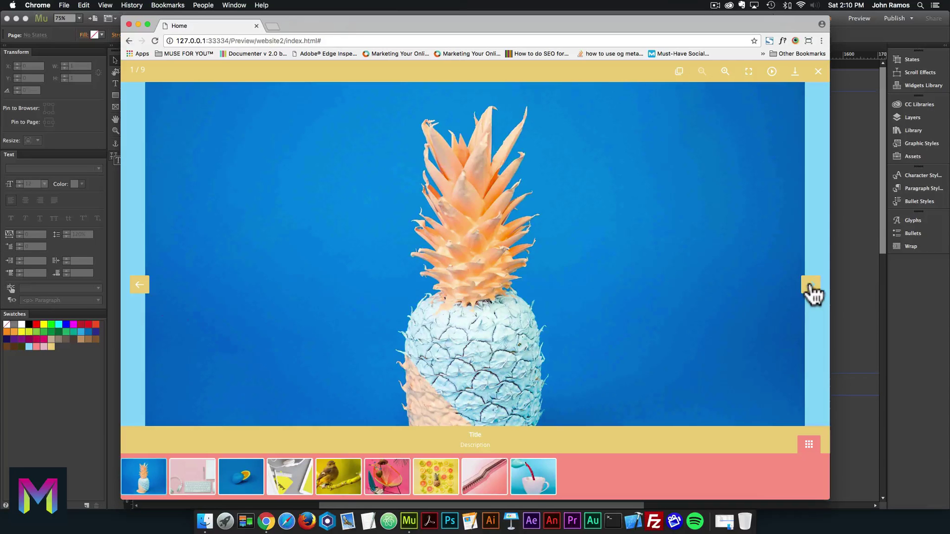
{"action": "left_click", "coordinate": [527, 476]}
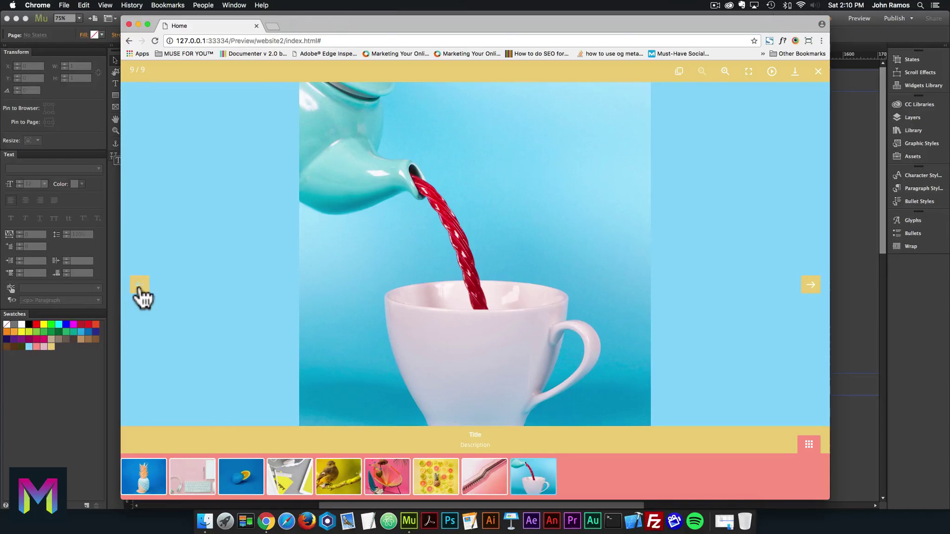
{"action": "left_click", "coordinate": [786, 208]}
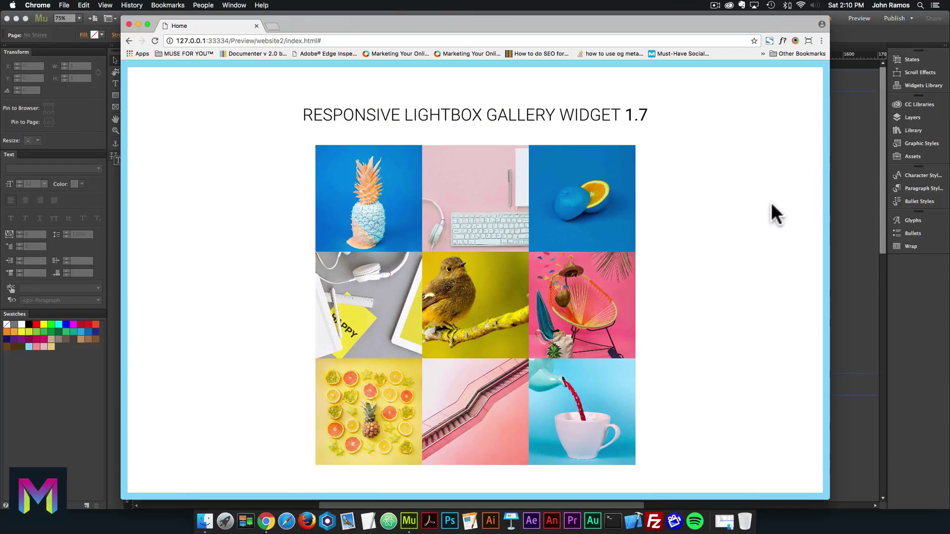
Visit museforyoushop.com in a new browser tab and open the shop's Responsive Lightbox Gallery Widget product page
{"action": "left_click", "coordinate": [272, 26]}
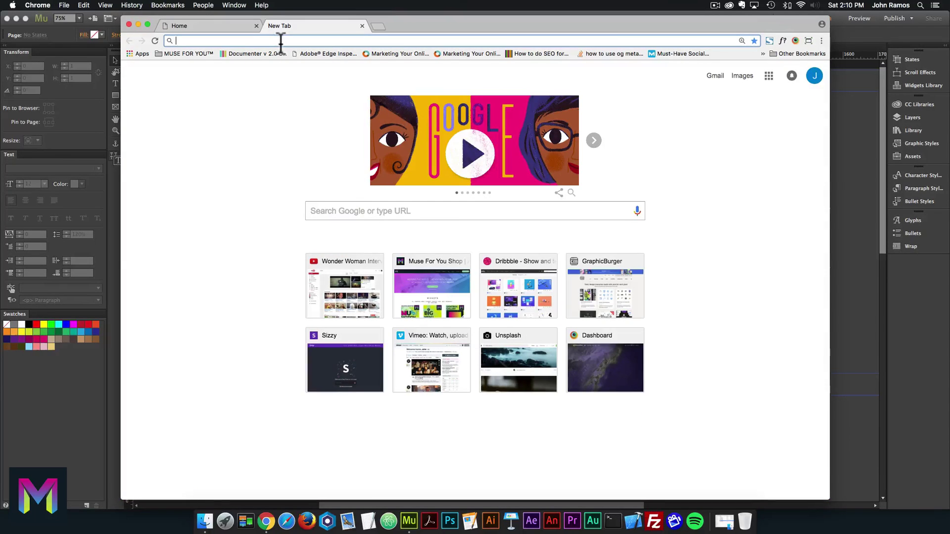
{"action": "type", "text": "museforyoushop."}
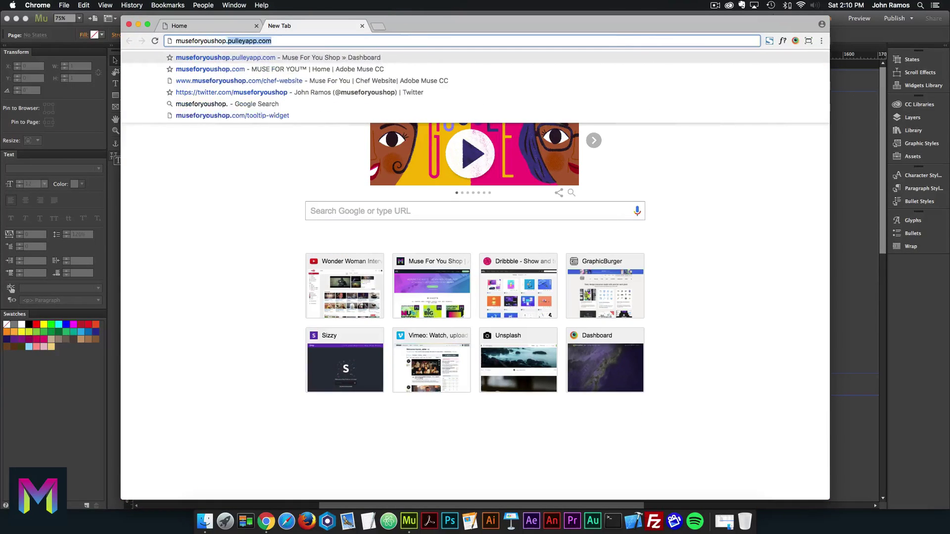
{"action": "type", "text": "com"}
{"action": "key", "text": "Return"}
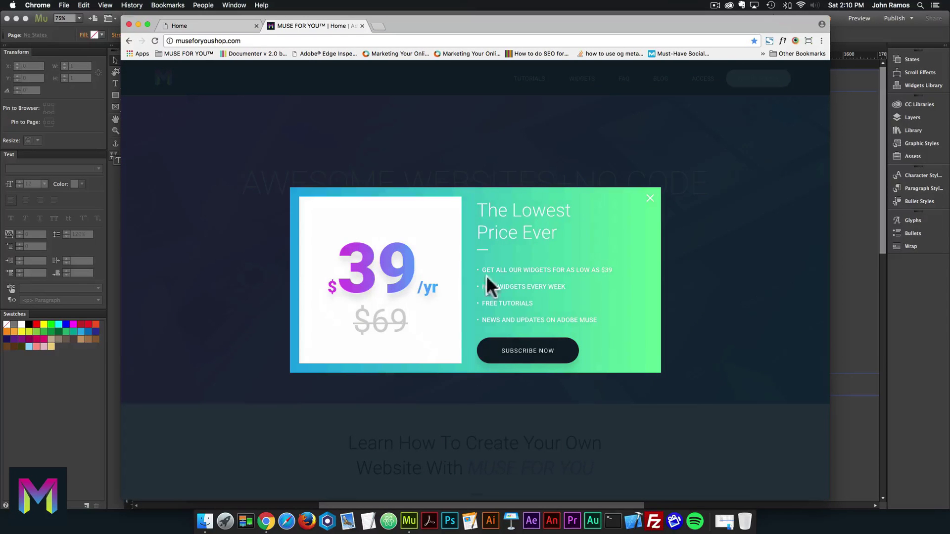
{"action": "left_click", "coordinate": [545, 352]}
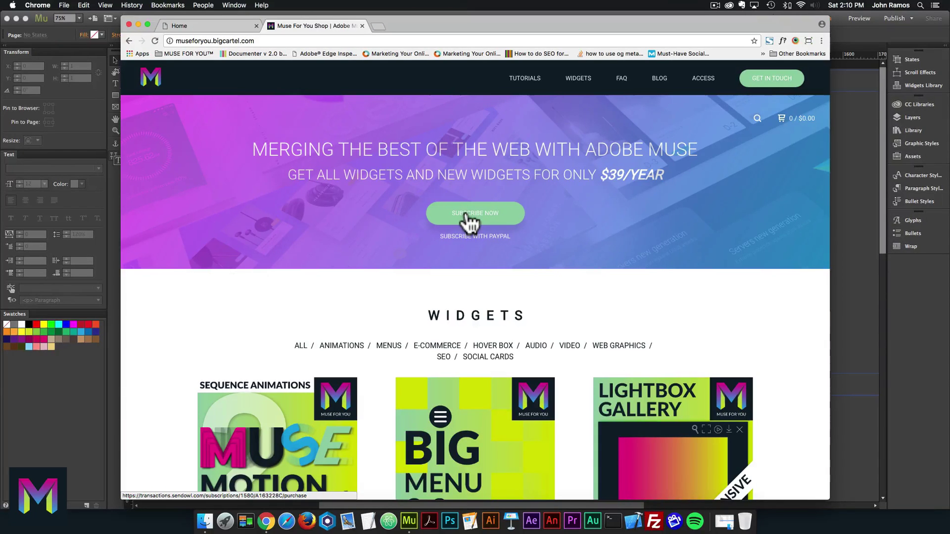
{"action": "scroll", "coordinate": [646, 323], "scroll_direction": "down", "scroll_amount": 2}
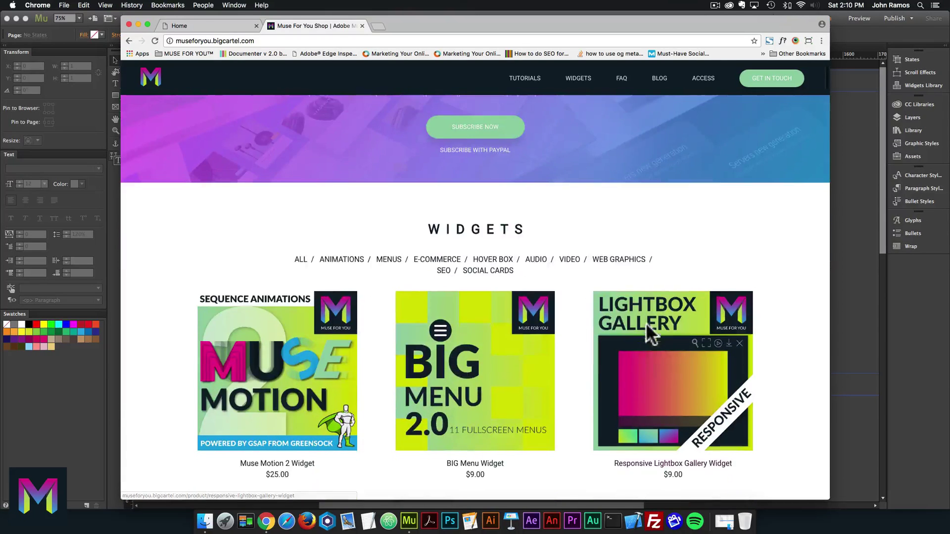
{"action": "left_click", "coordinate": [667, 357]}
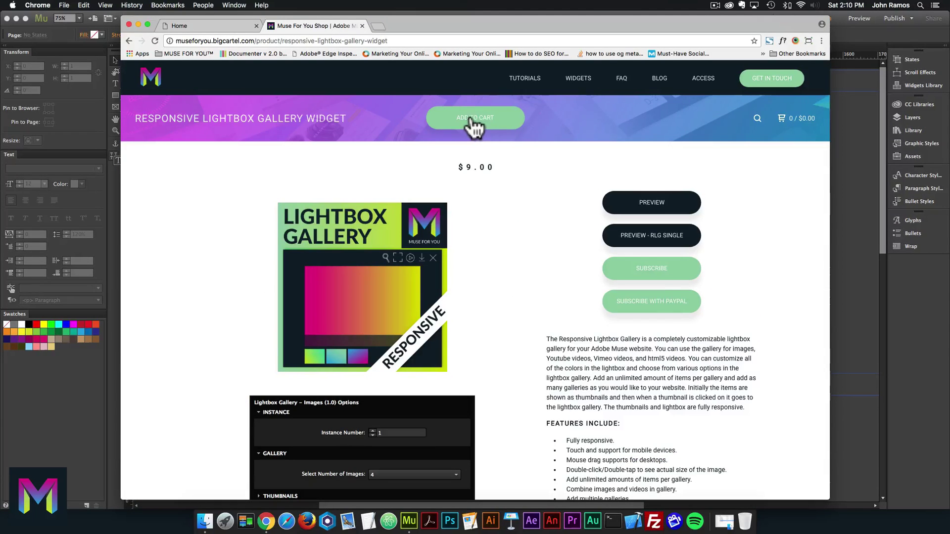
Review the widget's product page, including its purchase and preview options, option screenshots, feature list, version history and tutorial videos
{"action": "left_click", "coordinate": [646, 299]}
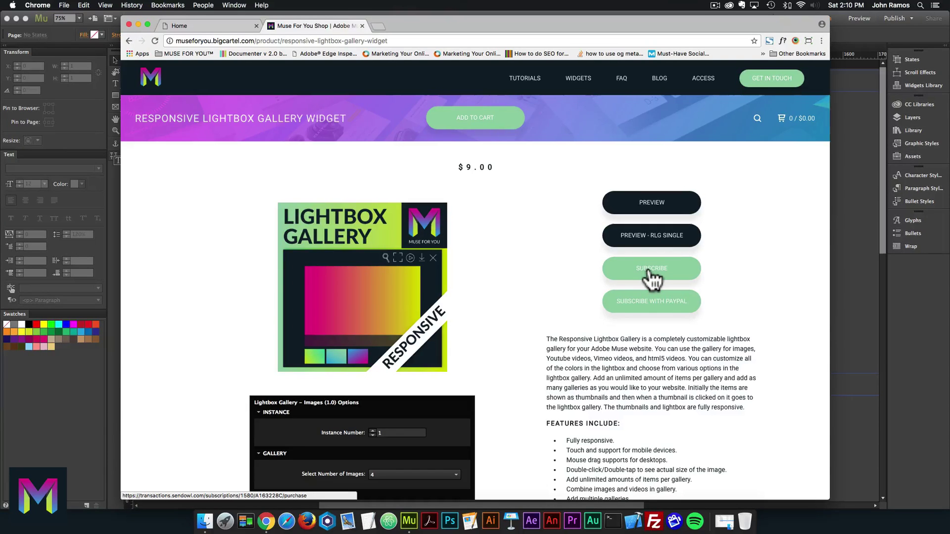
{"action": "scroll", "coordinate": [638, 292], "scroll_direction": "down", "scroll_amount": 5}
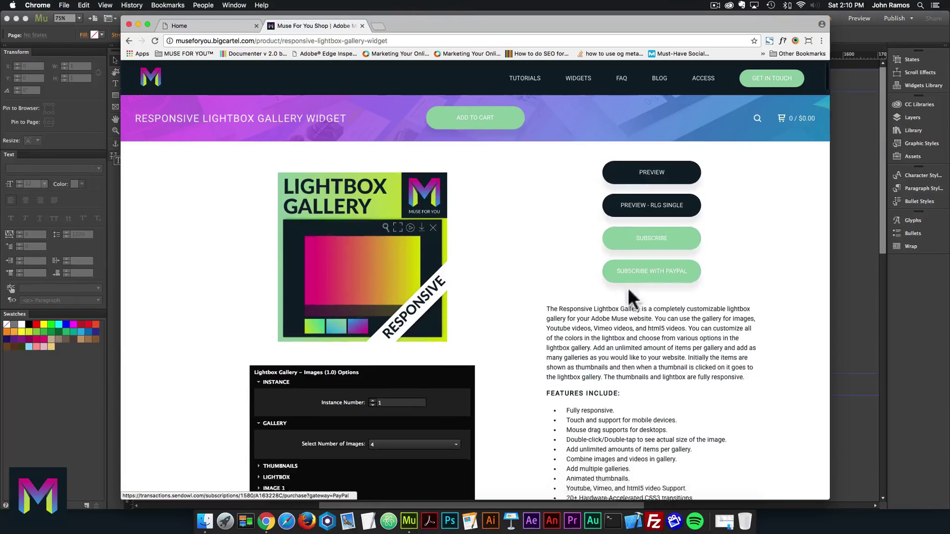
{"action": "scroll", "coordinate": [629, 300], "scroll_direction": "up", "scroll_amount": 5}
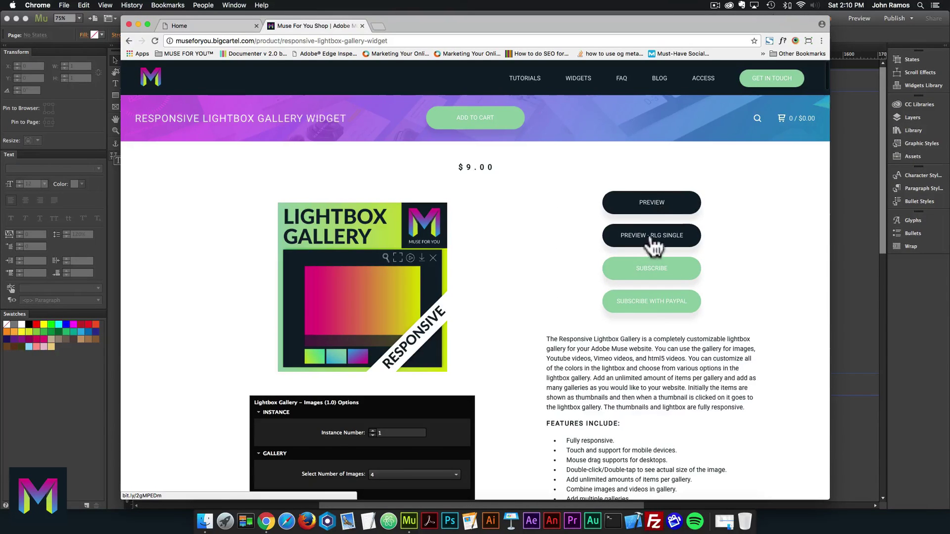
{"action": "scroll", "coordinate": [661, 243], "scroll_direction": "down", "scroll_amount": 7}
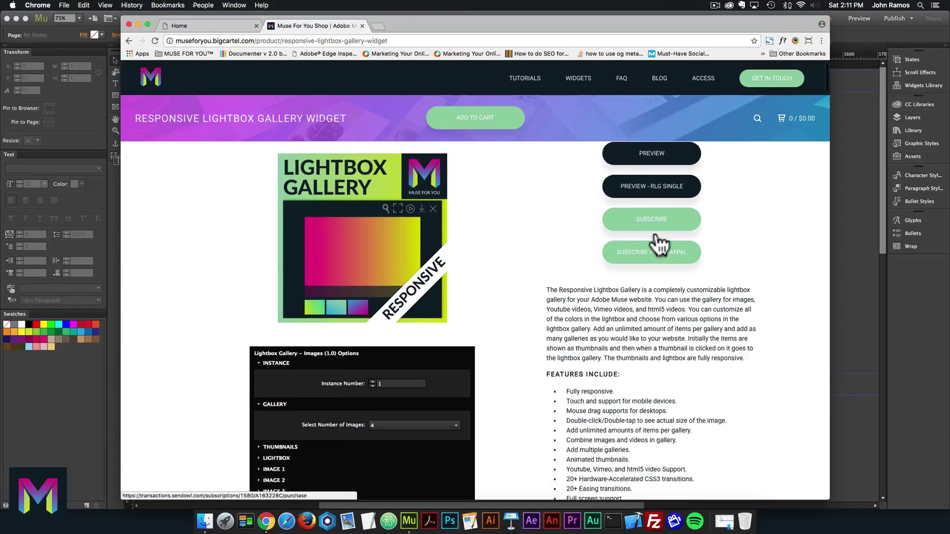
{"action": "scroll", "coordinate": [648, 240], "scroll_direction": "down", "scroll_amount": 6}
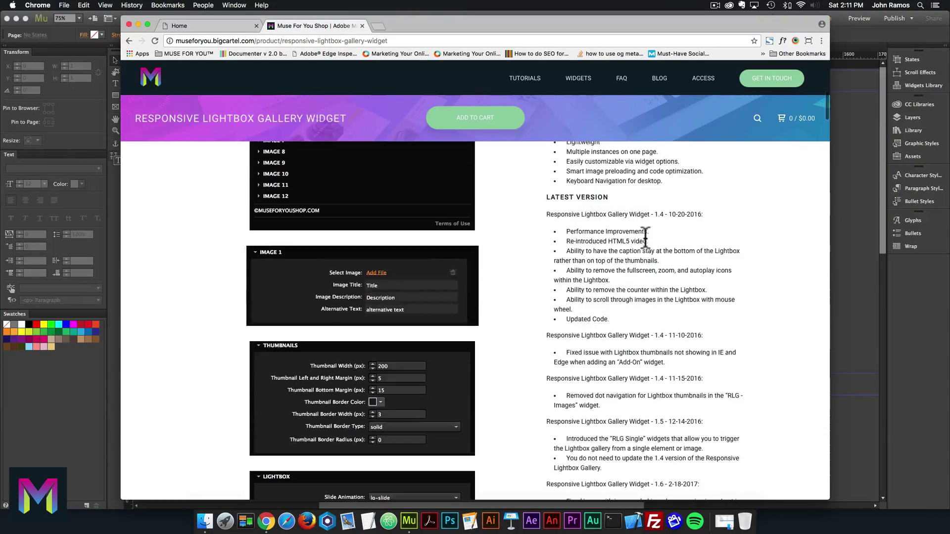
{"action": "scroll", "coordinate": [640, 250], "scroll_direction": "down", "scroll_amount": 2}
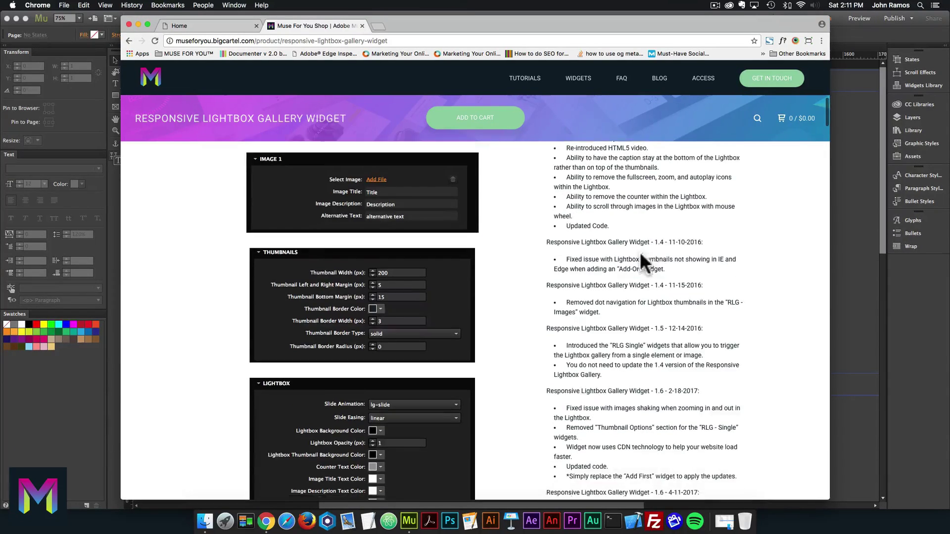
{"action": "scroll", "coordinate": [639, 250], "scroll_direction": "down", "scroll_amount": 2}
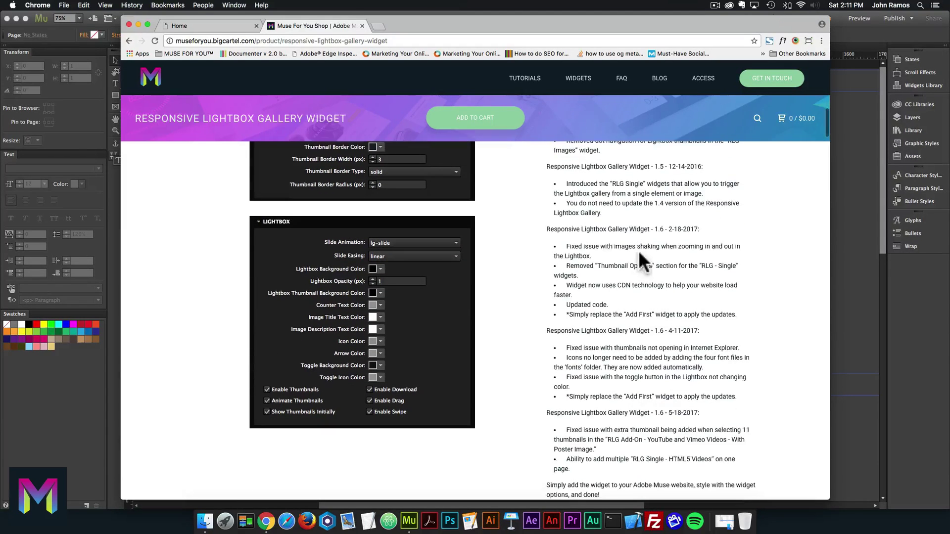
{"action": "scroll", "coordinate": [639, 251], "scroll_direction": "down", "scroll_amount": 5}
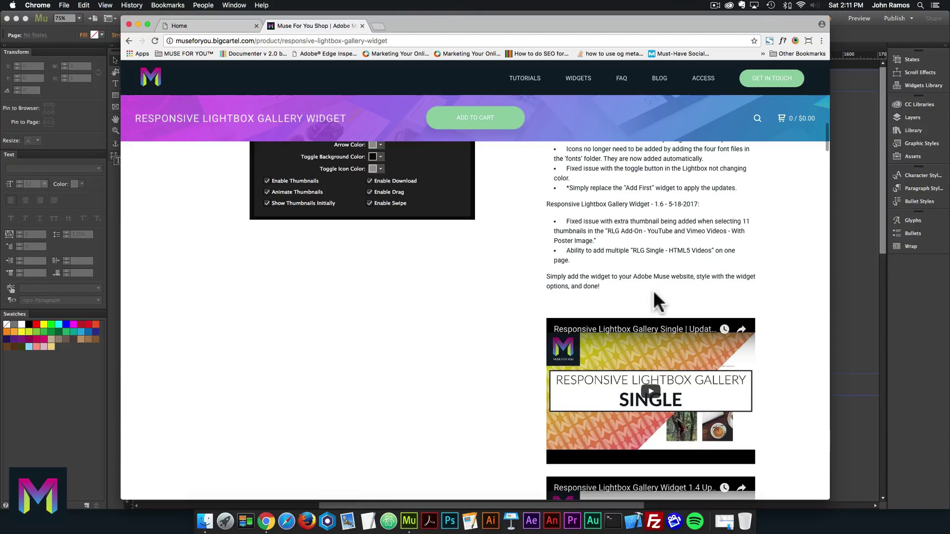
{"action": "scroll", "coordinate": [643, 299], "scroll_direction": "up", "scroll_amount": 8}
{"action": "scroll", "coordinate": [476, 333], "scroll_direction": "down", "scroll_amount": 3}
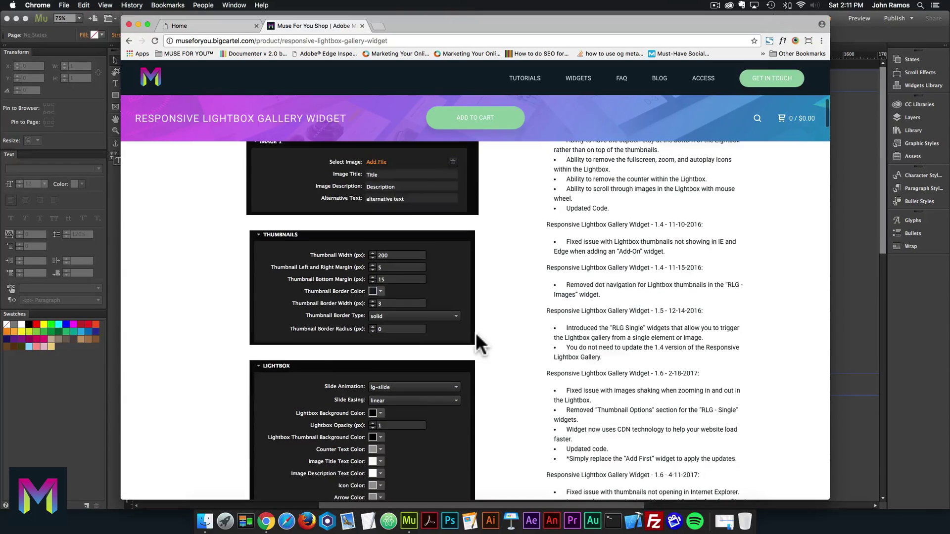
{"action": "scroll", "coordinate": [475, 332], "scroll_direction": "up", "scroll_amount": 10}
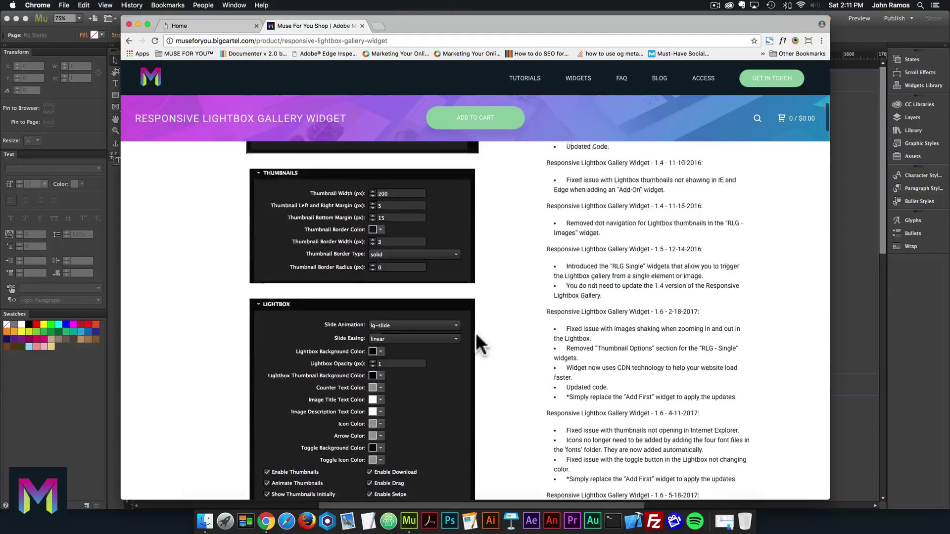
{"action": "scroll", "coordinate": [476, 331], "scroll_direction": "up", "scroll_amount": 3}
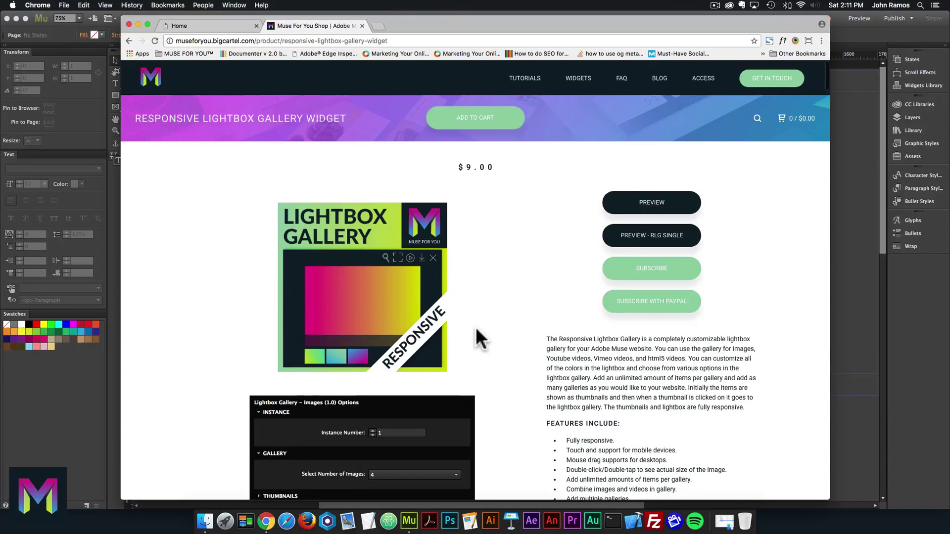
Switch to Adobe Muse, create a new one-column fluid-width site with a maximum page width of 960, and open its Home page
{"action": "left_click", "coordinate": [850, 278]}
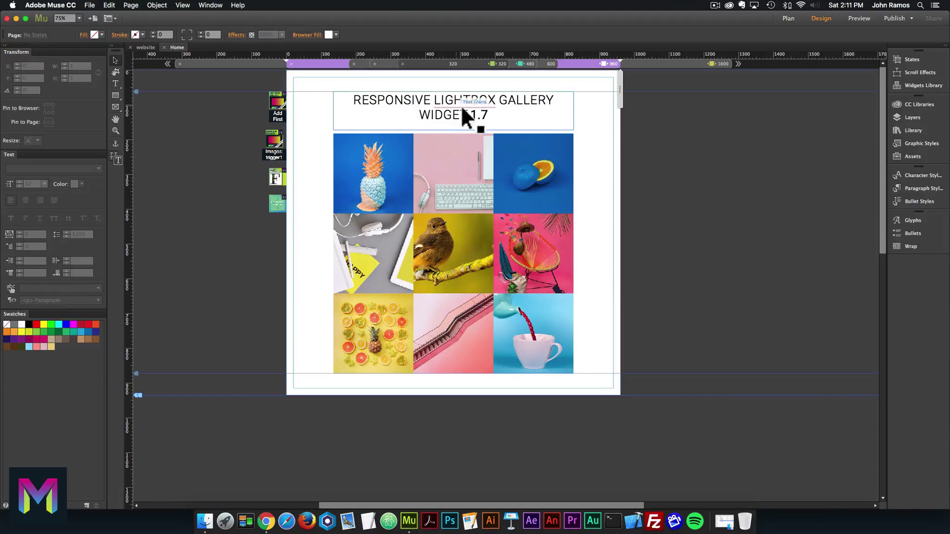
{"action": "left_click", "coordinate": [89, 5]}
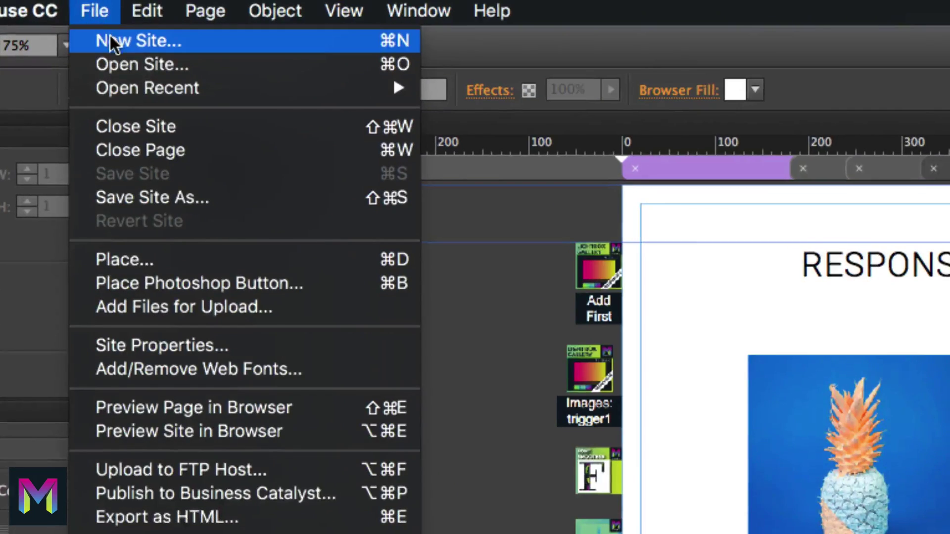
{"action": "left_click", "coordinate": [95, 16]}
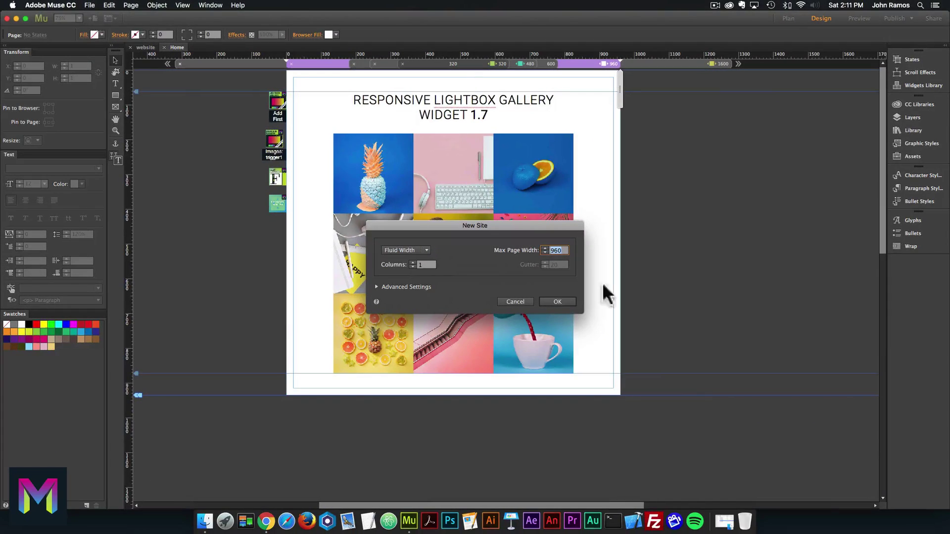
{"action": "left_click", "coordinate": [558, 302]}
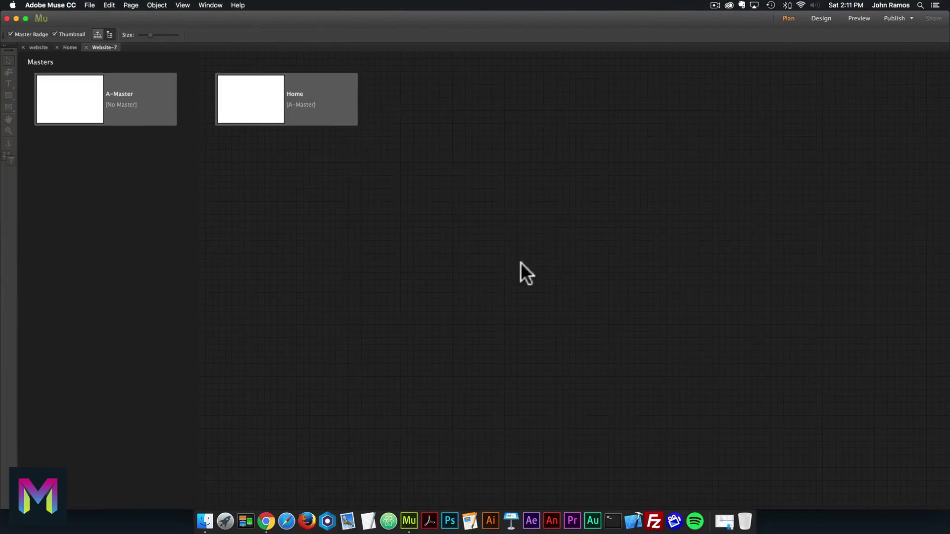
{"action": "double_click", "coordinate": [248, 94]}
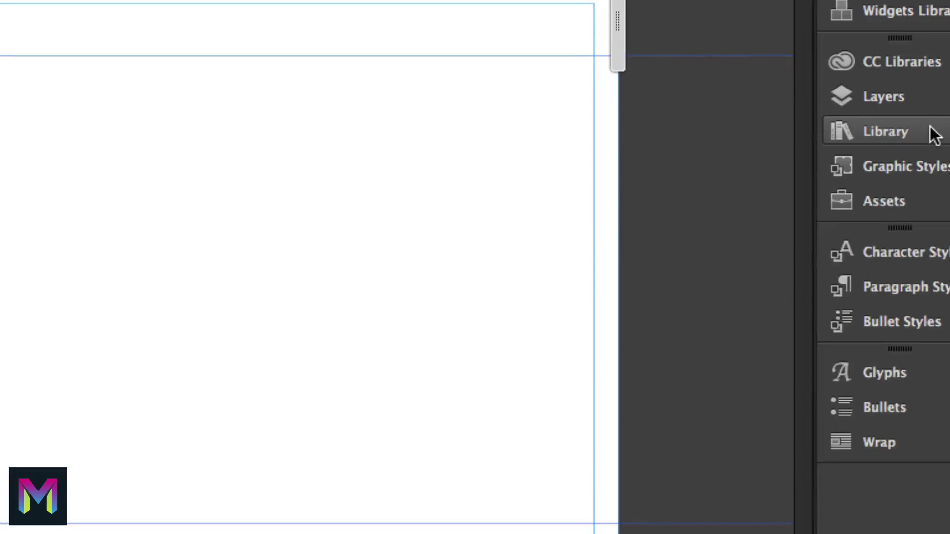
Search the widget library for "smooth" and select the Smooth Text Reveal Hover Box Widget
{"action": "left_click", "coordinate": [933, 134]}
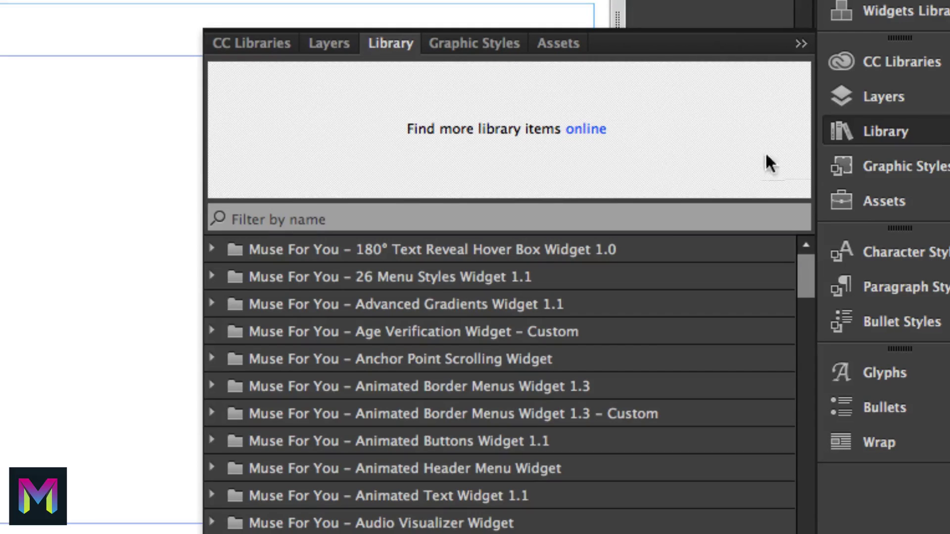
{"action": "left_click", "coordinate": [279, 222]}
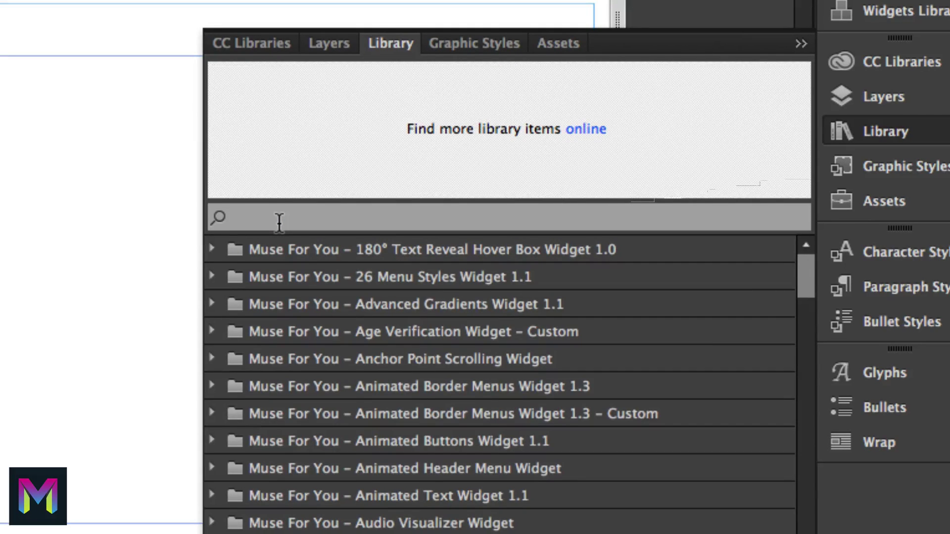
{"action": "type", "text": "smooth"}
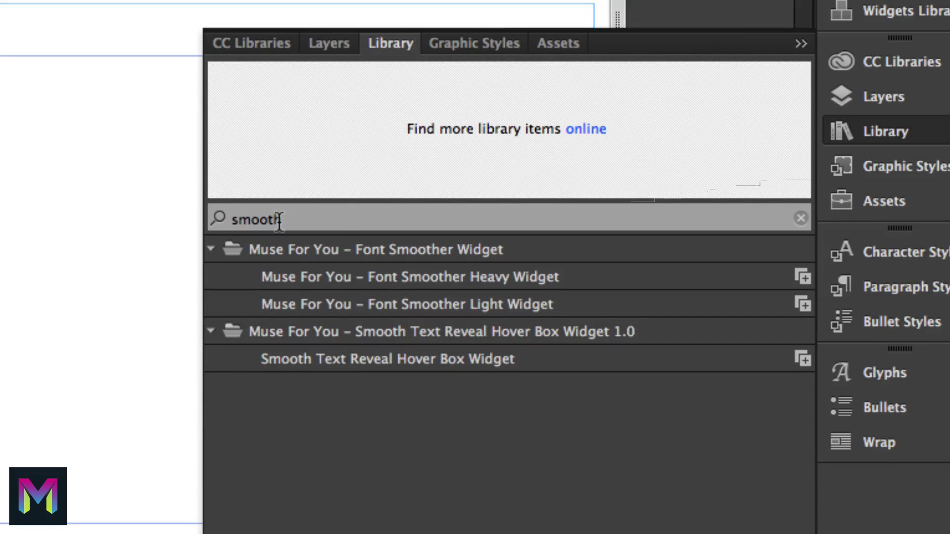
{"action": "left_click", "coordinate": [339, 359]}
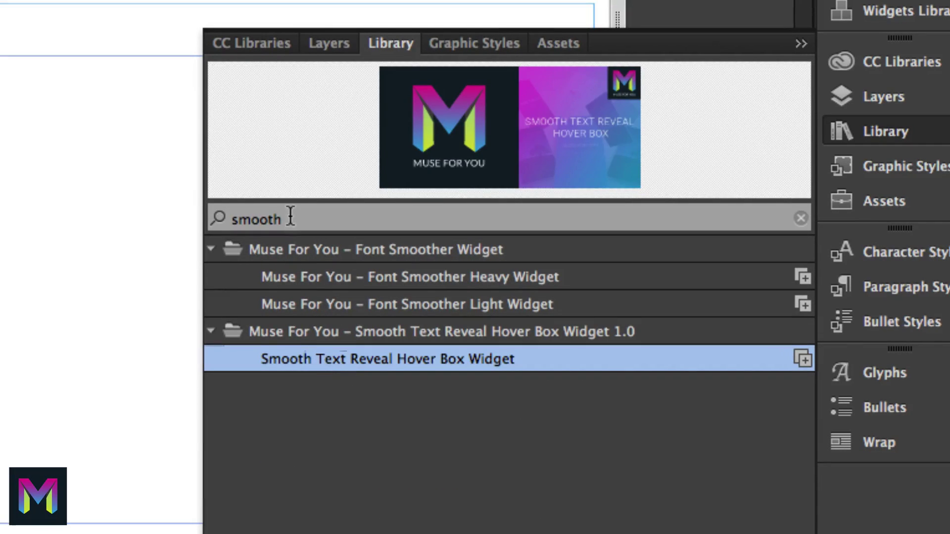
Search the library for "smooth text", place the Smooth Text Reveal Hover Box Widget at about X 154, Y 111, and open its options
{"action": "type", "text": "text"}
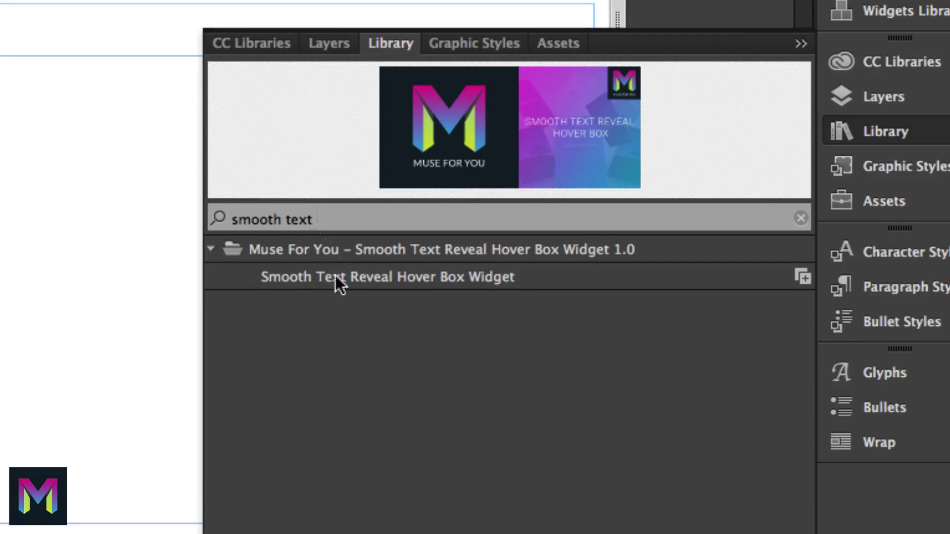
{"action": "left_click", "coordinate": [322, 281]}
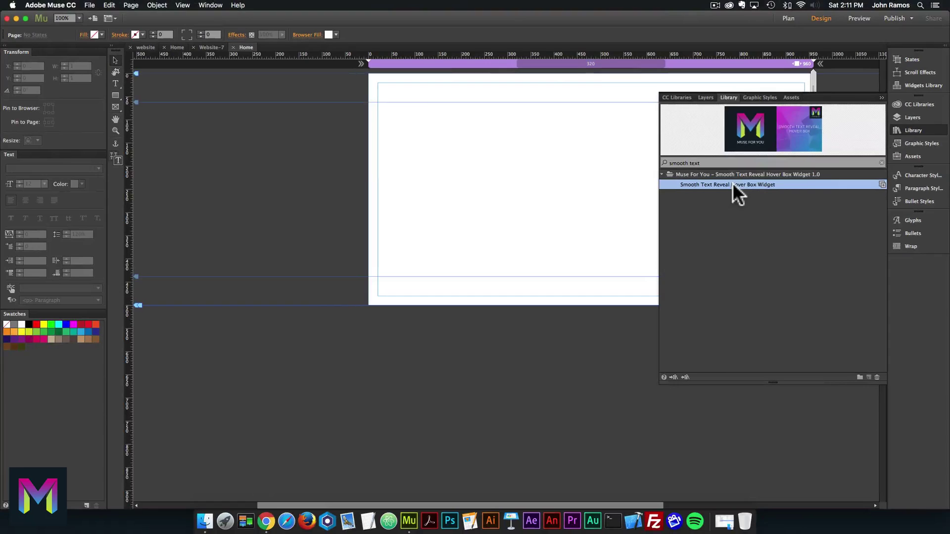
{"action": "left_click_drag", "start_coordinate": [400, 271], "coordinate": [439, 122]}
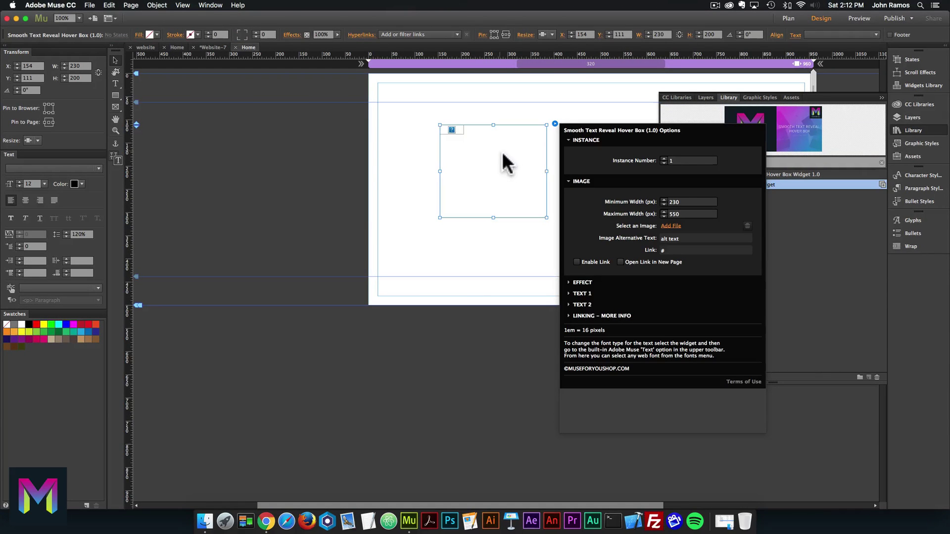
{"action": "left_click", "coordinate": [943, 130]}
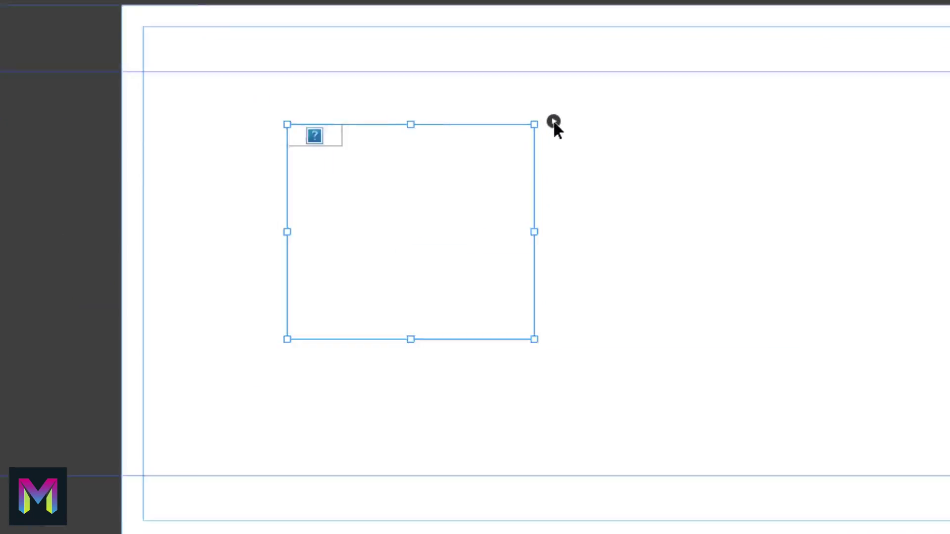
{"action": "left_click", "coordinate": [554, 122]}
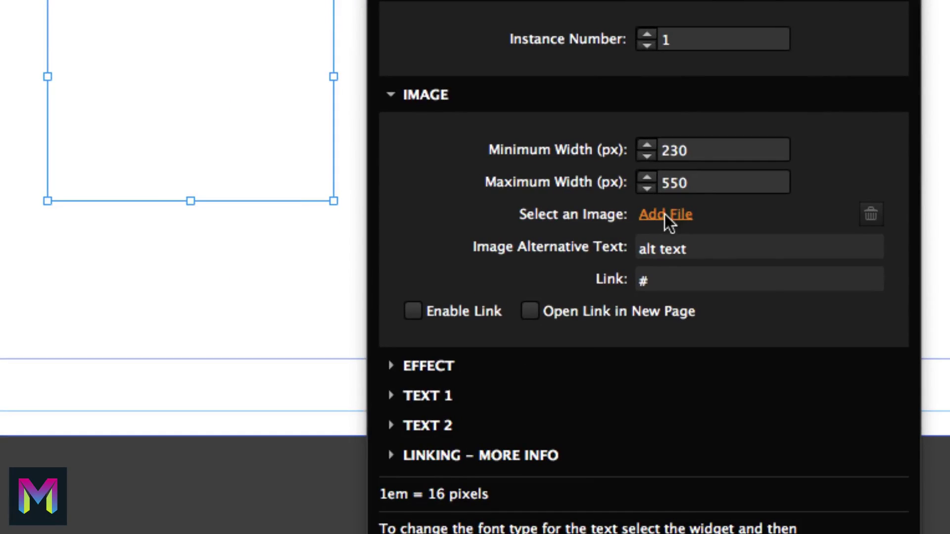
{"action": "left_click", "coordinate": [665, 216]}
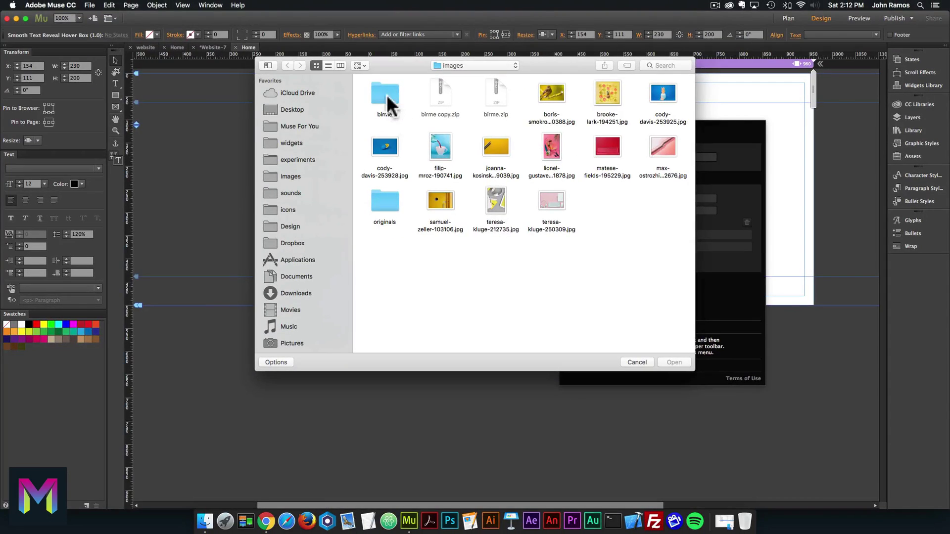
{"action": "left_click", "coordinate": [385, 97]}
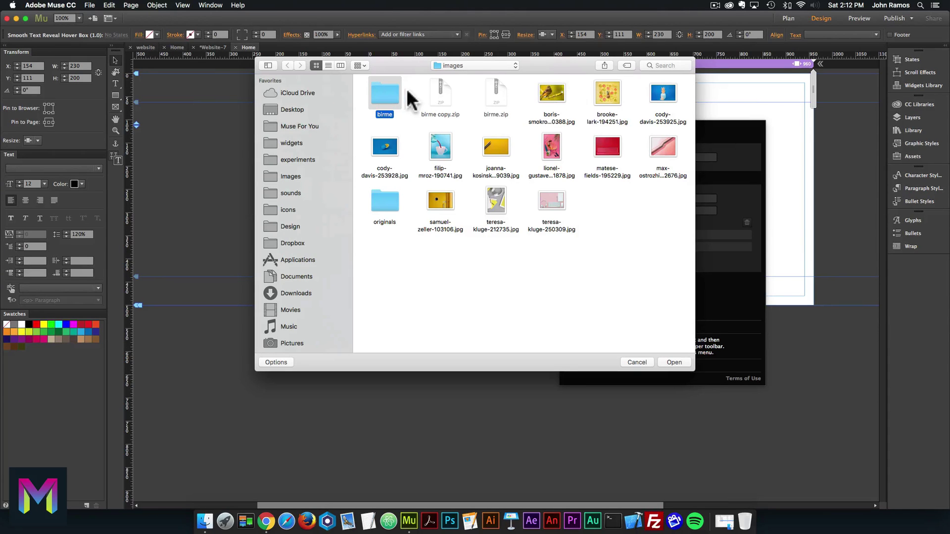
{"action": "double_click", "coordinate": [382, 89]}
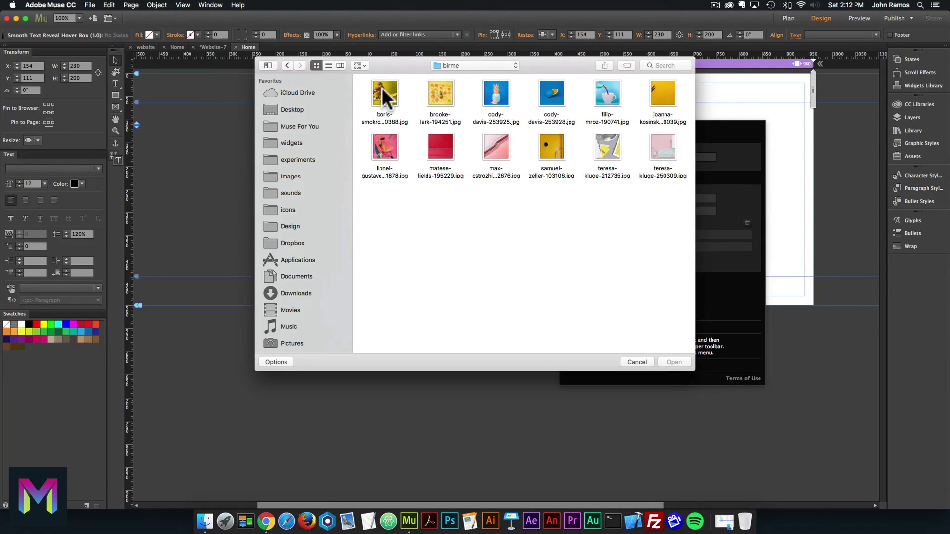
{"action": "left_click", "coordinate": [394, 97]}
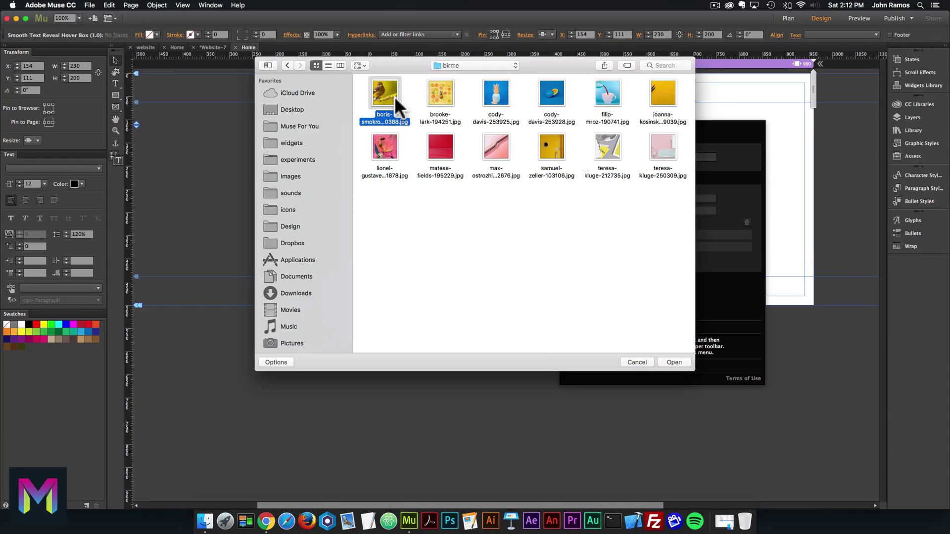
Switch to Chrome and open birme.net and unsplash.com in two new browser tabs
{"action": "left_click", "coordinate": [266, 521]}
{"action": "left_click", "coordinate": [381, 26]}
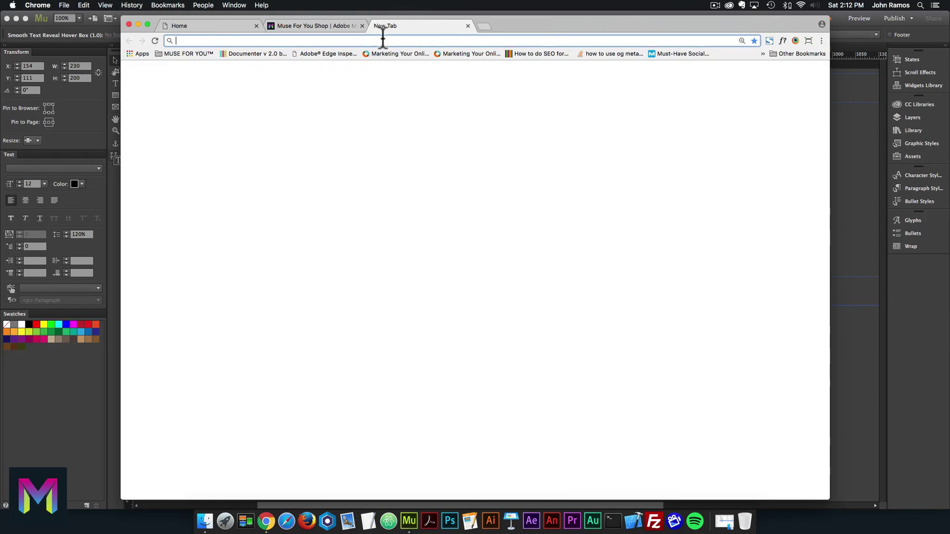
{"action": "type", "text": "birme.net"}
{"action": "key", "text": "Return"}
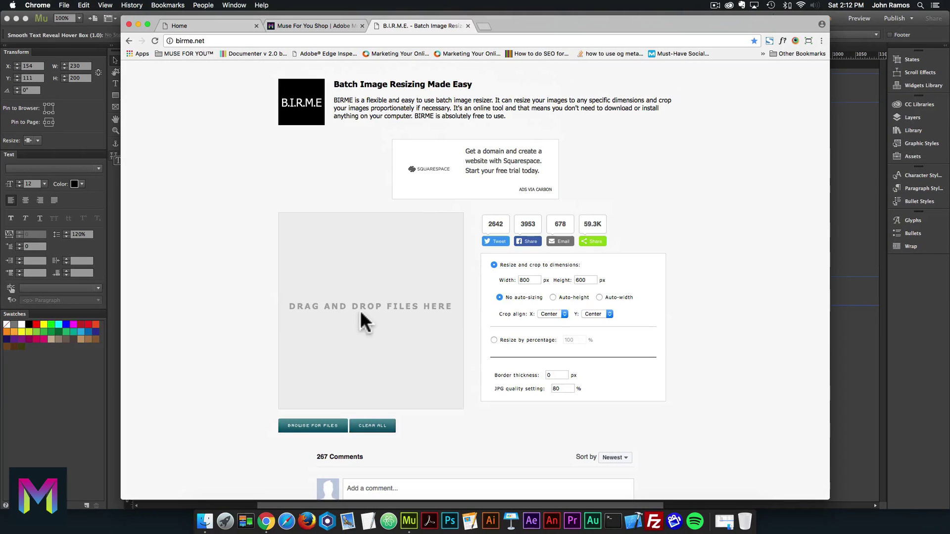
{"action": "left_click", "coordinate": [481, 27]}
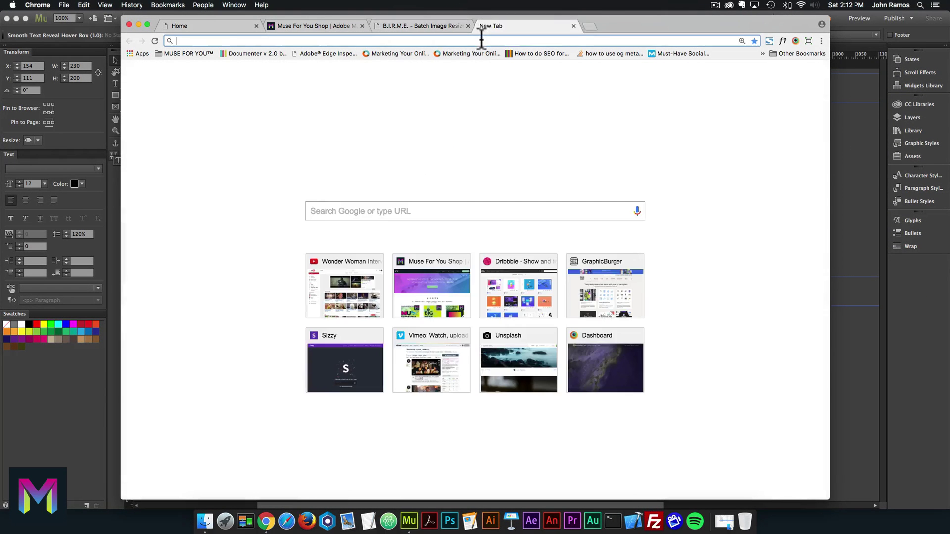
{"action": "type", "text": "unsplash.com"}
{"action": "key", "text": "Return"}
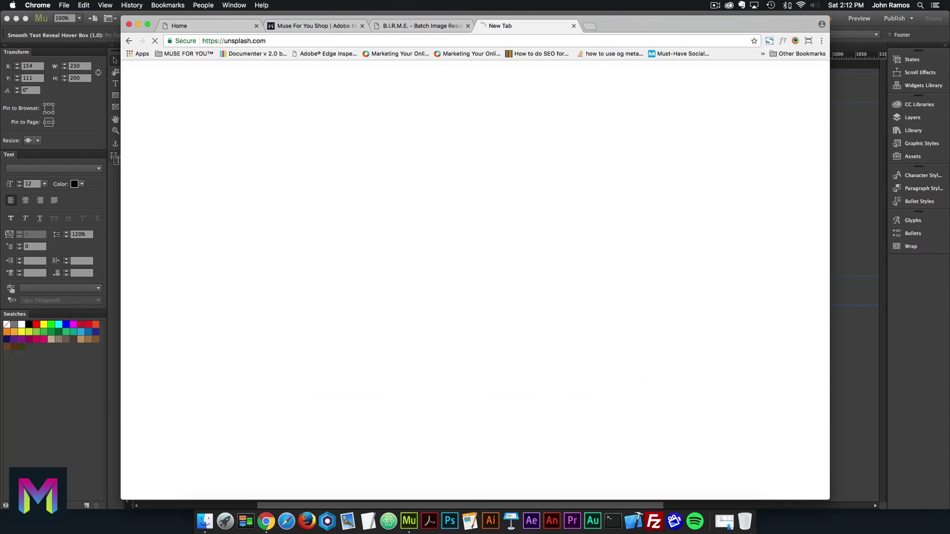
Return to the BIRME page and set the resize-and-crop width to 600 px
{"action": "left_click", "coordinate": [442, 27]}
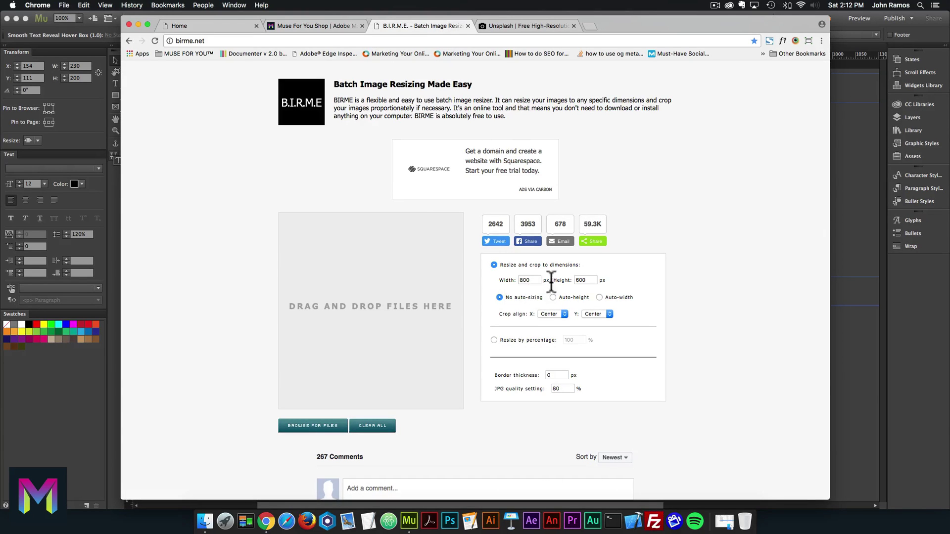
{"action": "left_click_drag", "start_coordinate": [540, 280], "coordinate": [506, 280]}
{"action": "type", "text": "600"}
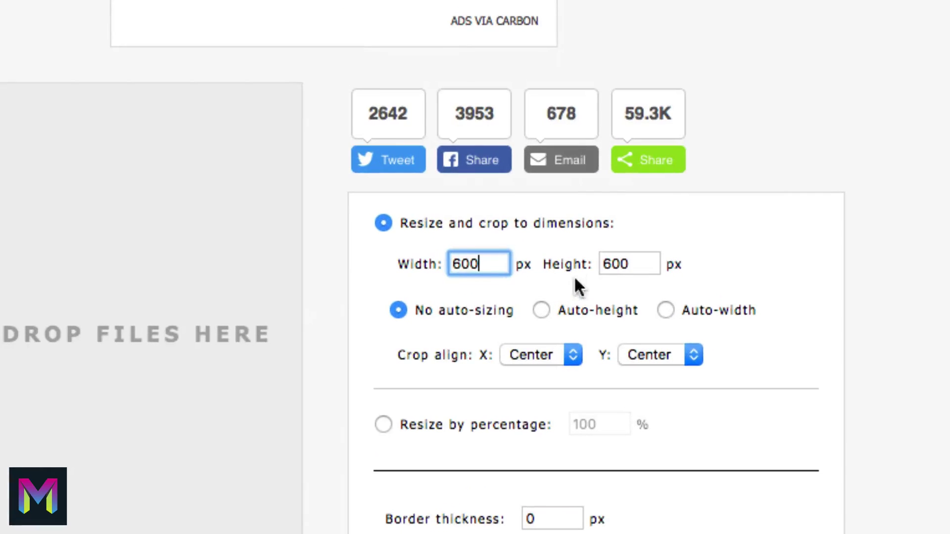
{"action": "left_click", "coordinate": [594, 280]}
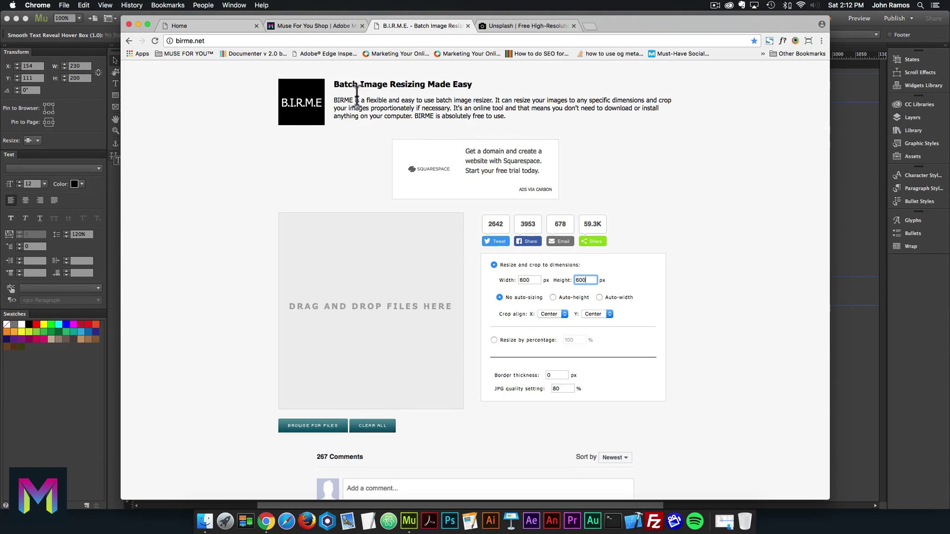
Switch back to Adobe Muse and load the pineapple image from the birme folder as the hover box's image
{"action": "left_click", "coordinate": [845, 160]}
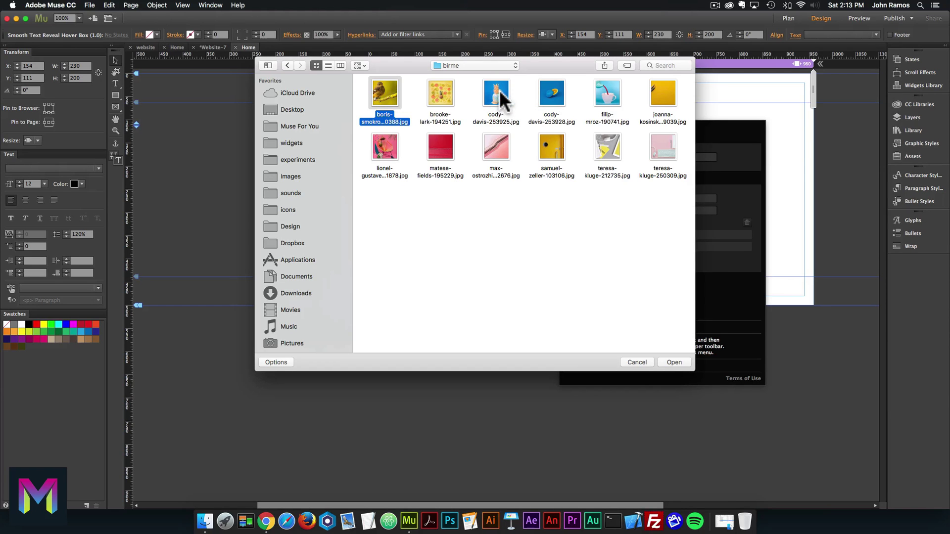
{"action": "left_click", "coordinate": [636, 362]}
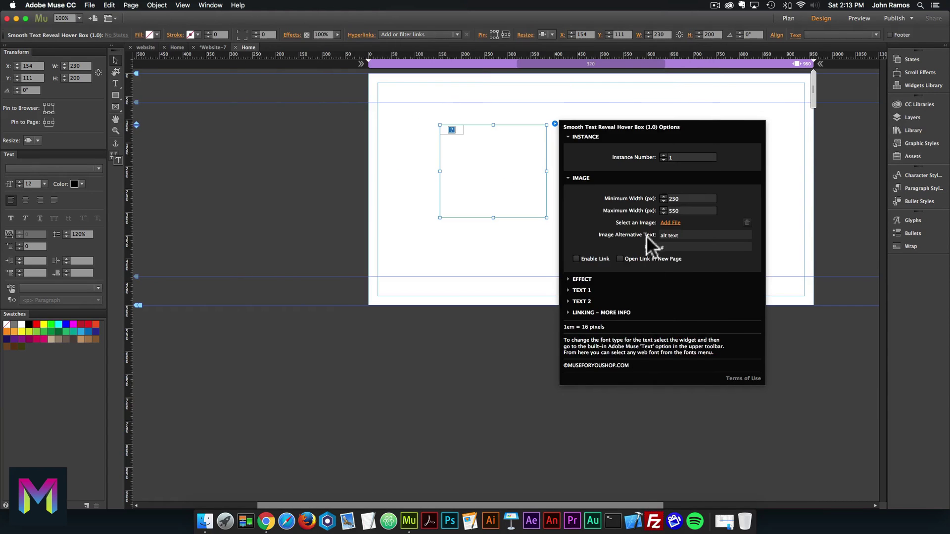
{"action": "left_click", "coordinate": [669, 227]}
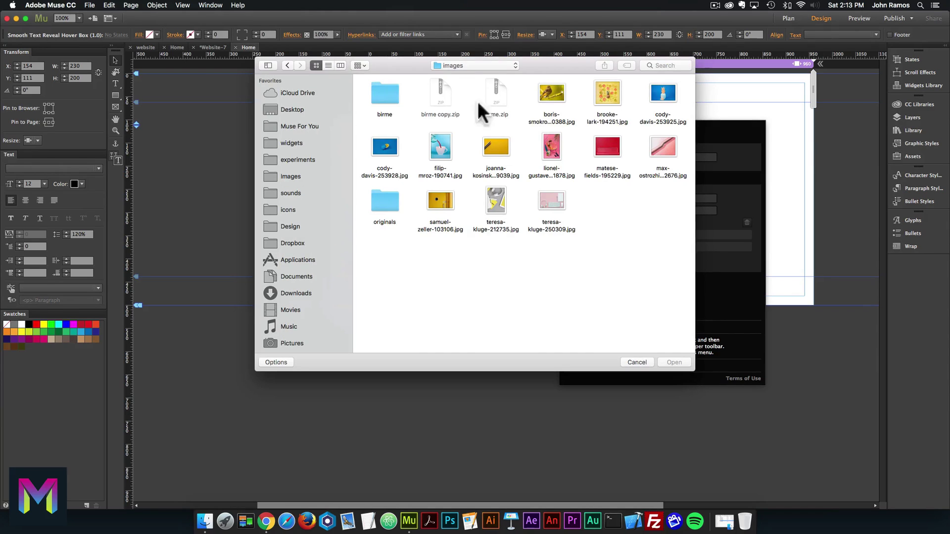
{"action": "double_click", "coordinate": [381, 91]}
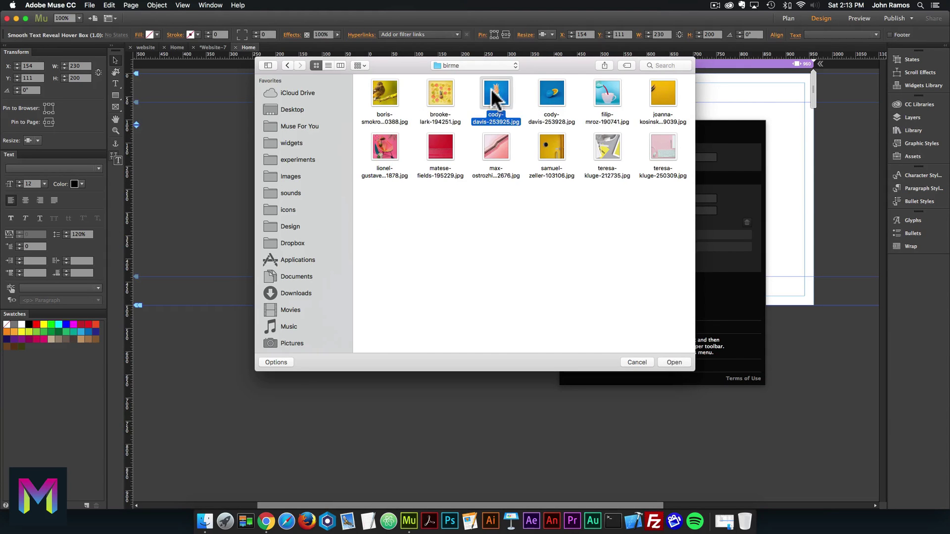
{"action": "double_click", "coordinate": [492, 91]}
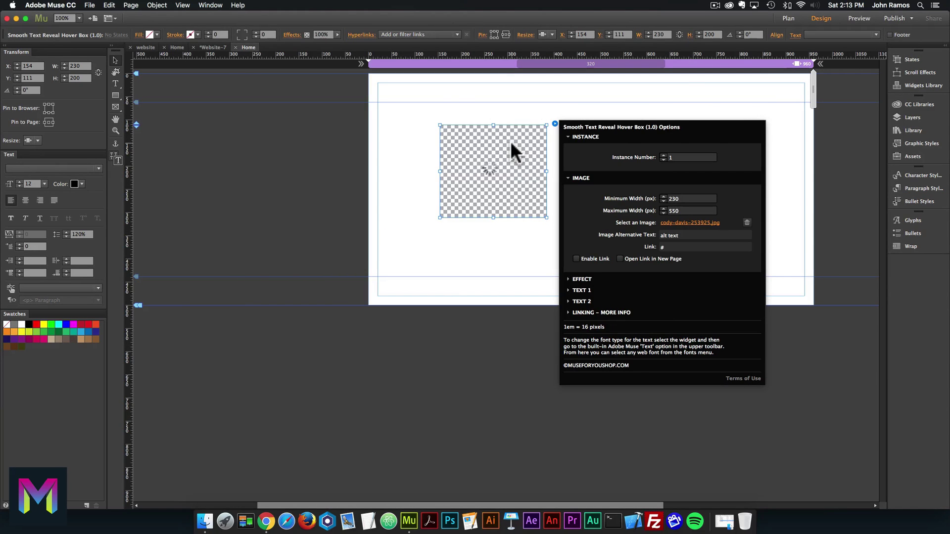
Move the hover box to about X 108, Y 115 and preview the page in the browser
{"action": "left_click", "coordinate": [516, 178]}
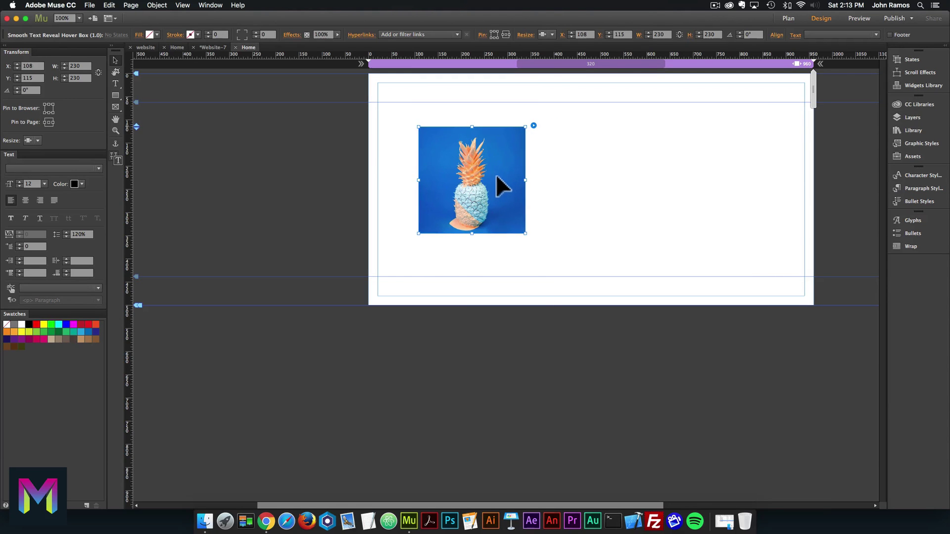
{"action": "left_click", "coordinate": [556, 176]}
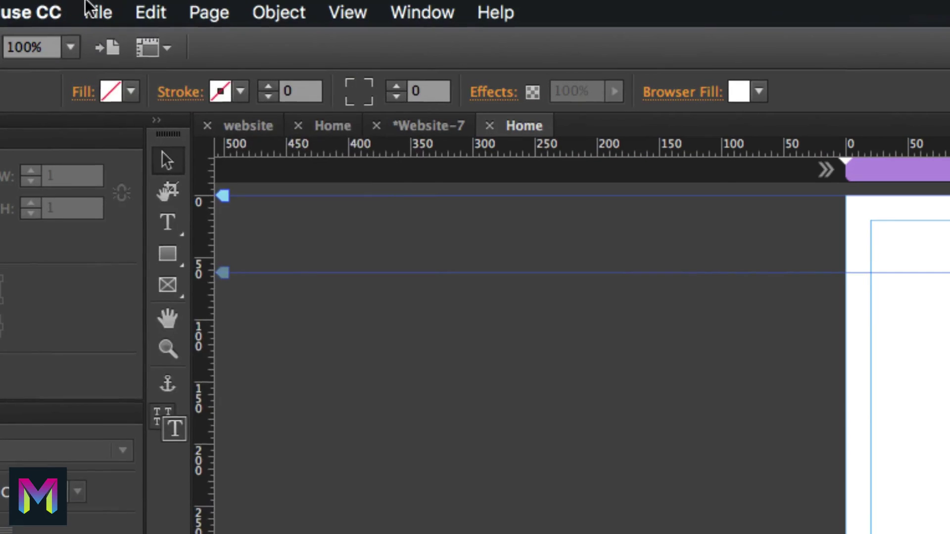
{"action": "left_click", "coordinate": [87, 4]}
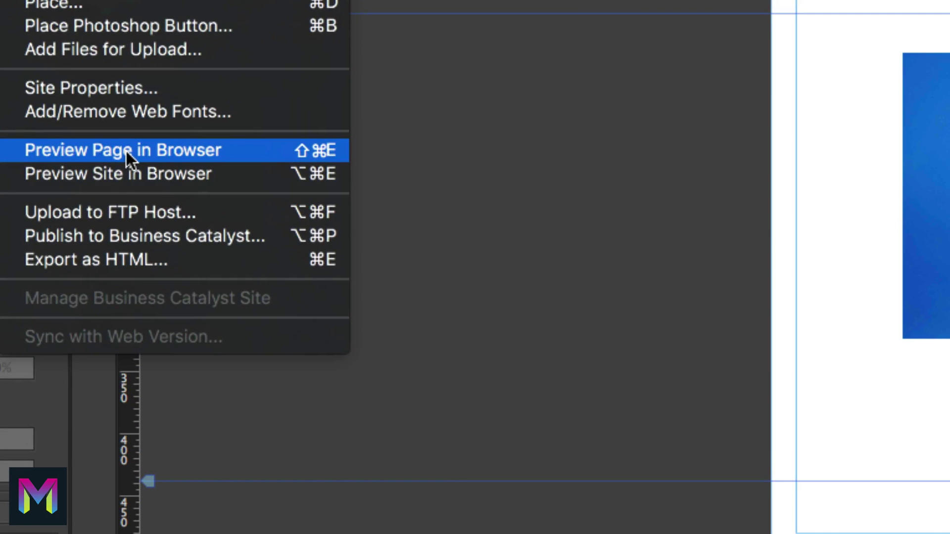
{"action": "left_click", "coordinate": [126, 151]}
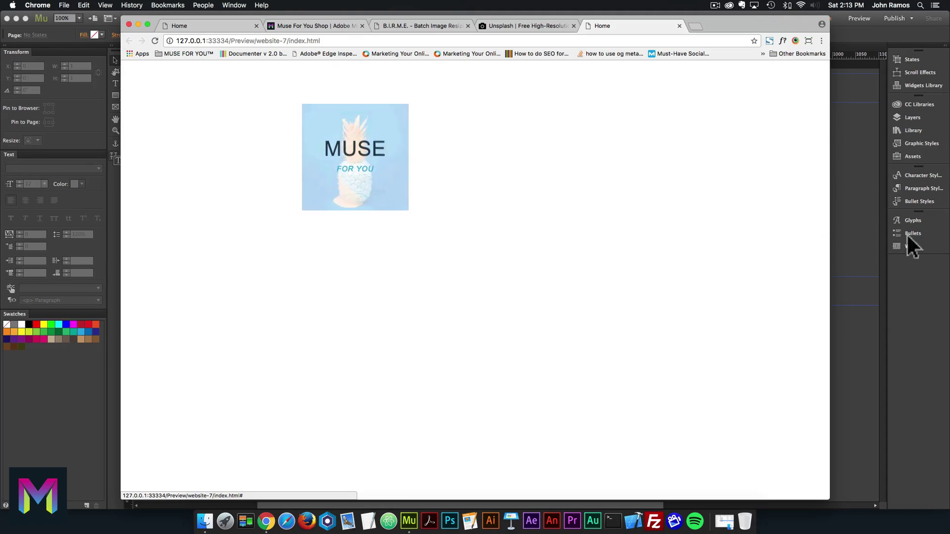
Return to Muse, move the hover box to about X 106, Y 94, and preview the page in the browser again
{"action": "left_click", "coordinate": [861, 221]}
{"action": "left_click", "coordinate": [482, 152]}
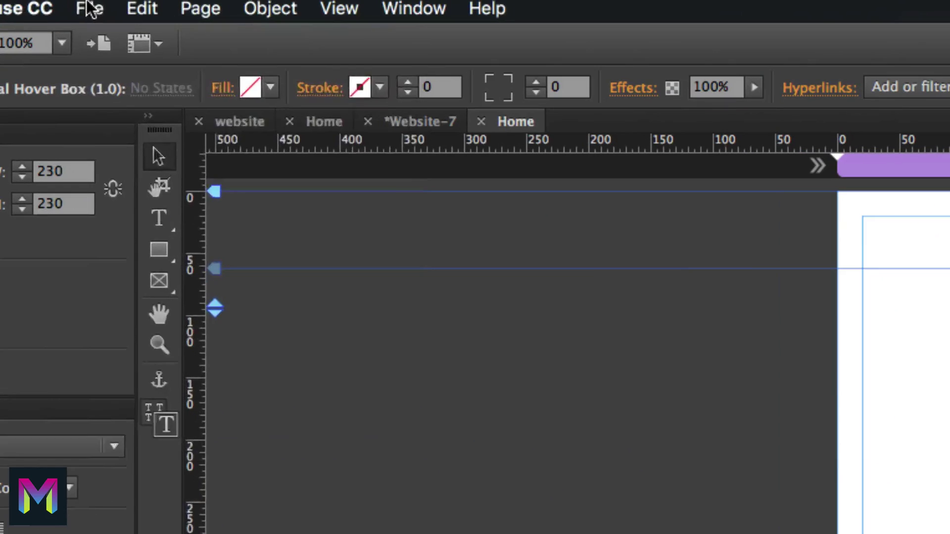
{"action": "left_click", "coordinate": [89, 9]}
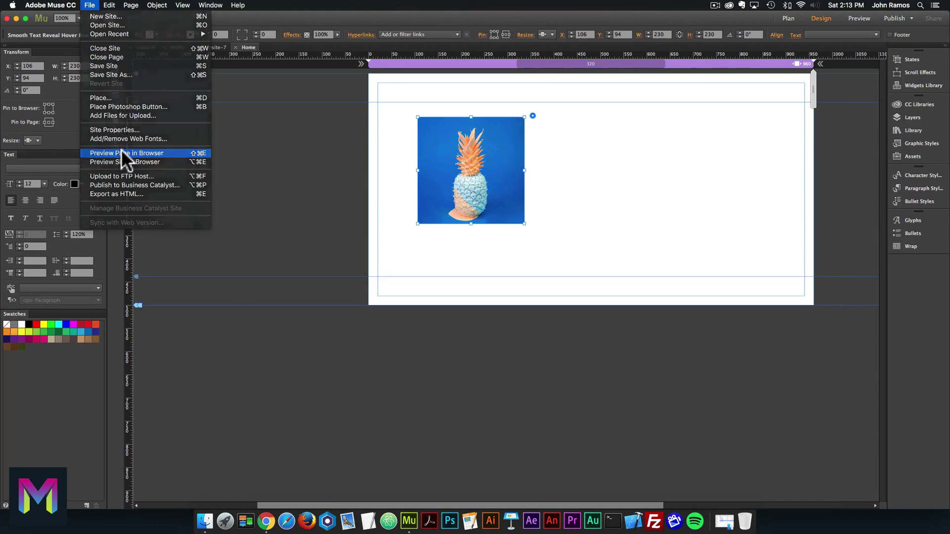
{"action": "left_click", "coordinate": [173, 403]}
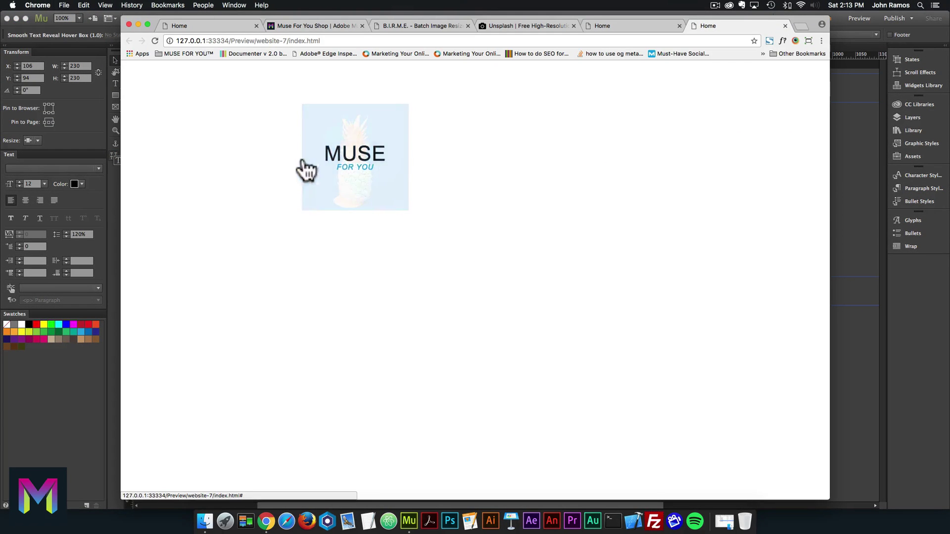
Return to Muse and review the hover box widget's Effect, Text 1 and Text 2 options
{"action": "left_click", "coordinate": [841, 204]}
{"action": "left_click", "coordinate": [532, 116]}
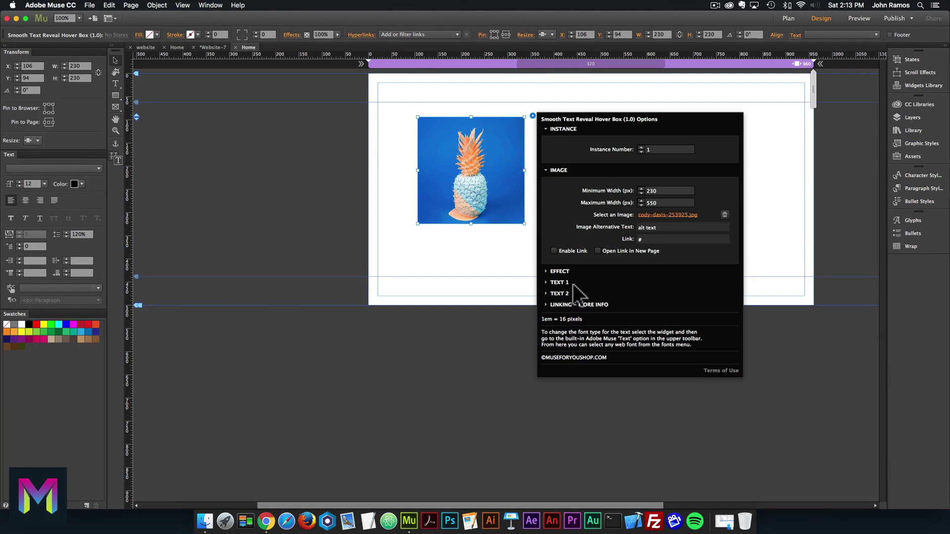
{"action": "left_click", "coordinate": [559, 272]}
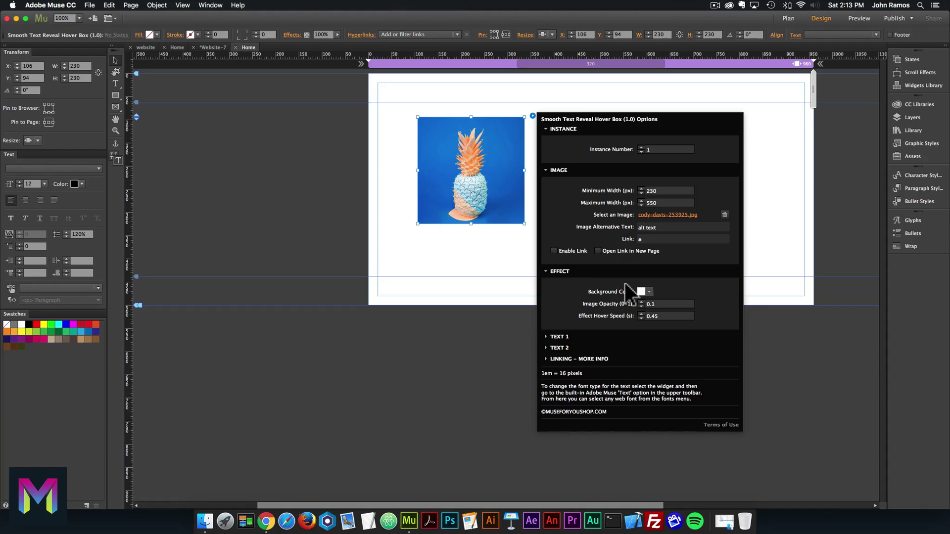
{"action": "left_click", "coordinate": [565, 336]}
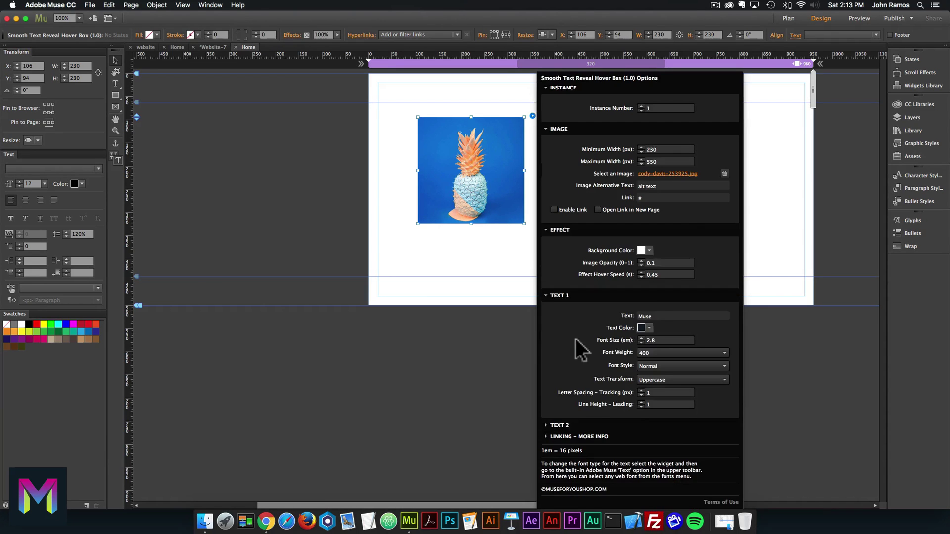
{"action": "left_click", "coordinate": [643, 316]}
{"action": "type", "text": "Muse"}
{"action": "left_click", "coordinate": [560, 295]}
{"action": "left_click", "coordinate": [565, 347]}
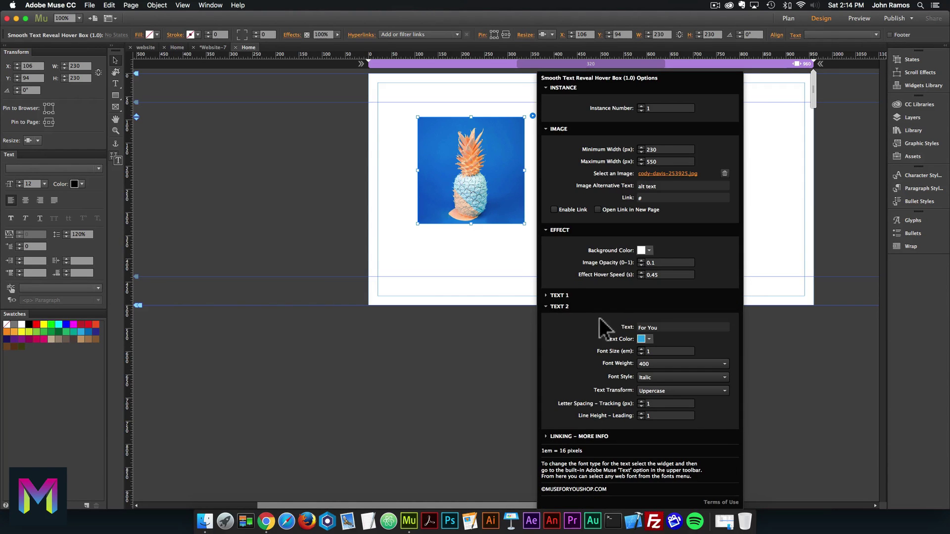
{"action": "left_click", "coordinate": [562, 307]}
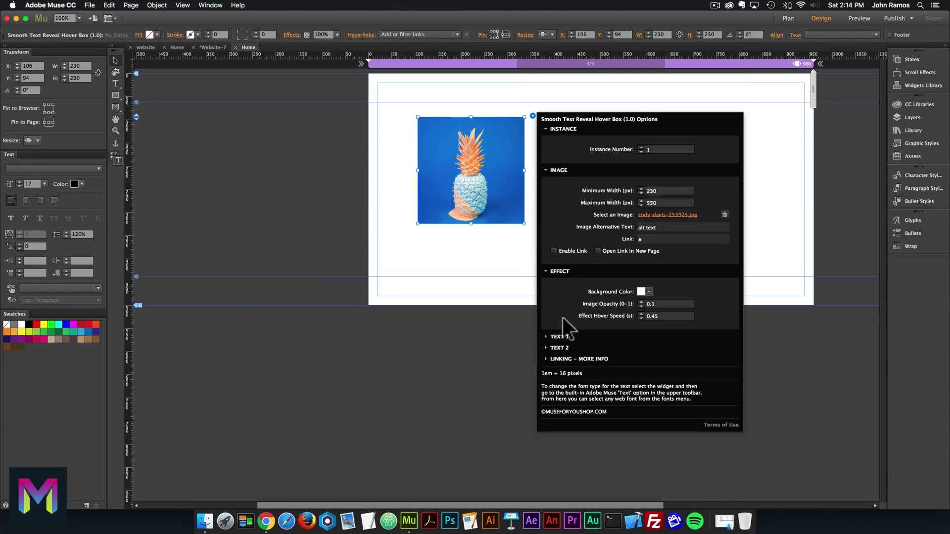
Close the widget options and reposition the hover box to about X 116, Y 100
{"action": "left_click", "coordinate": [484, 203]}
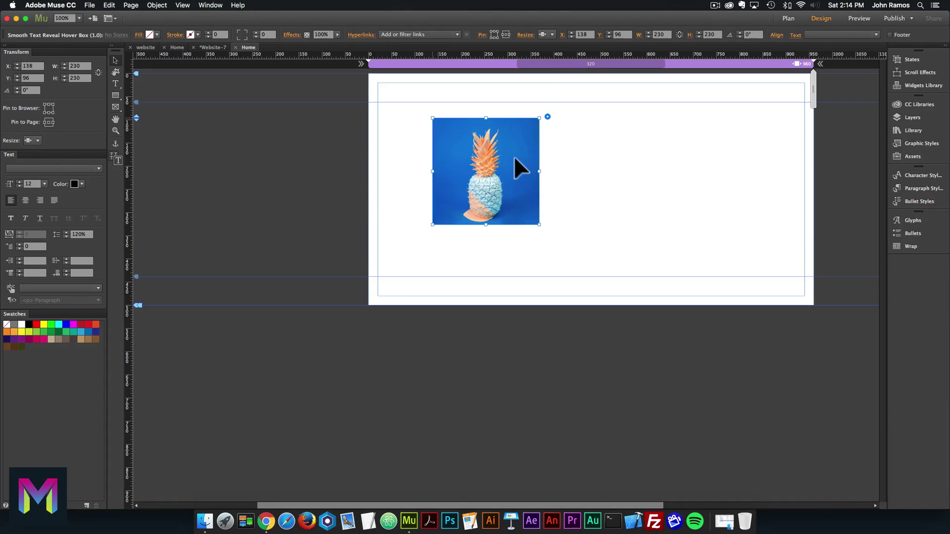
{"action": "left_click_drag", "start_coordinate": [497, 156], "coordinate": [501, 159]}
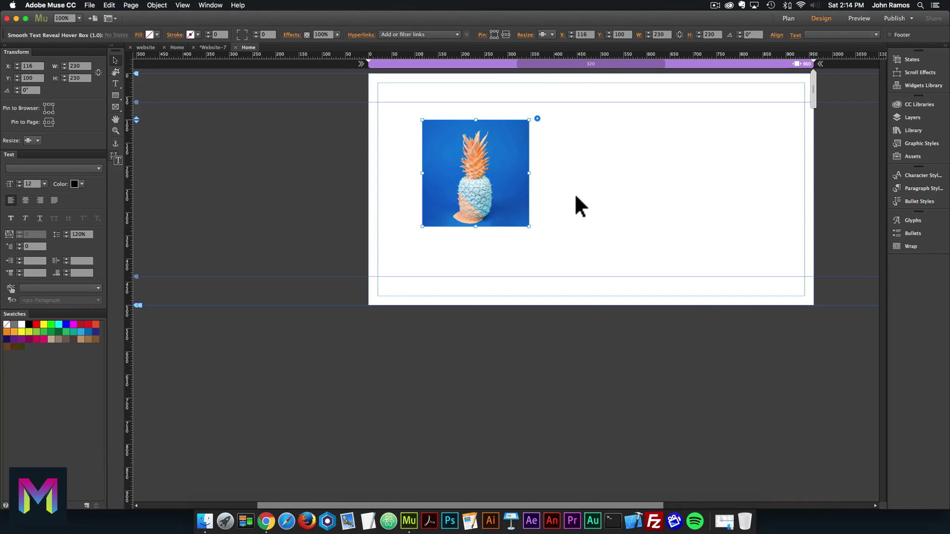
{"action": "key", "text": "super+v"}
{"action": "left_click_drag", "start_coordinate": [515, 269], "coordinate": [569, 161]}
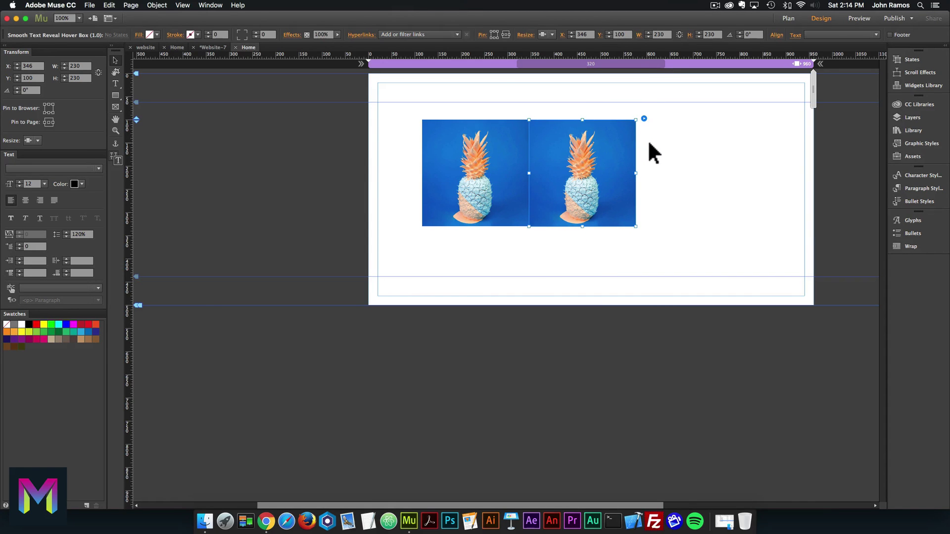
{"action": "left_click", "coordinate": [644, 117]}
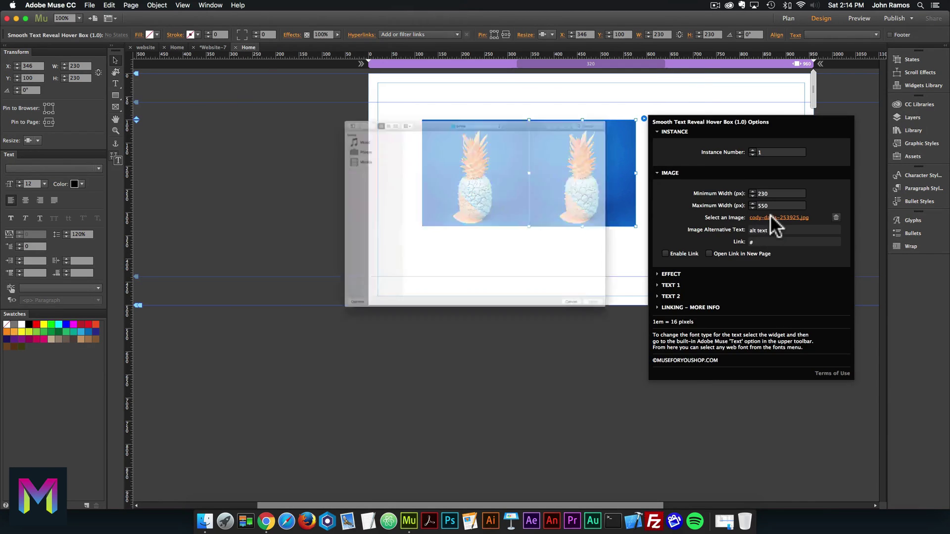
{"action": "left_click", "coordinate": [773, 218]}
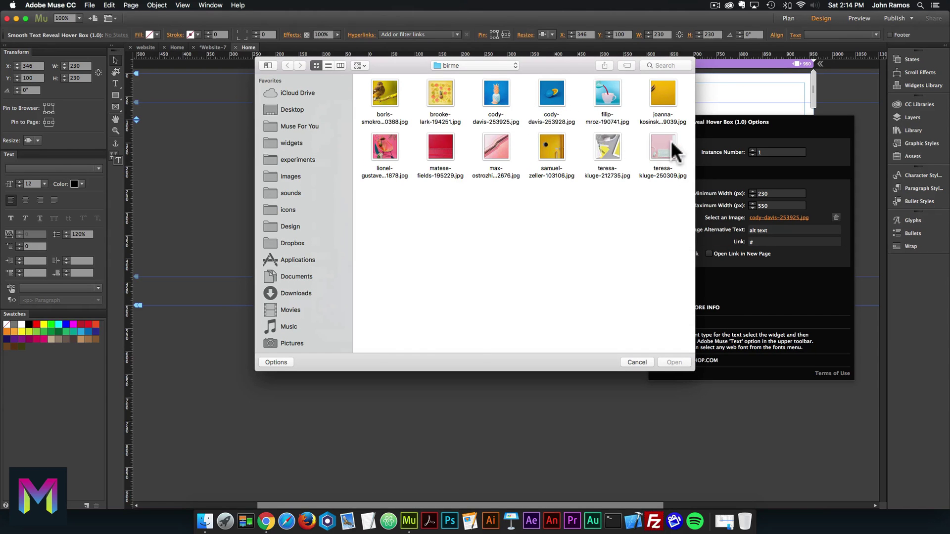
{"action": "key", "text": "Escape"}
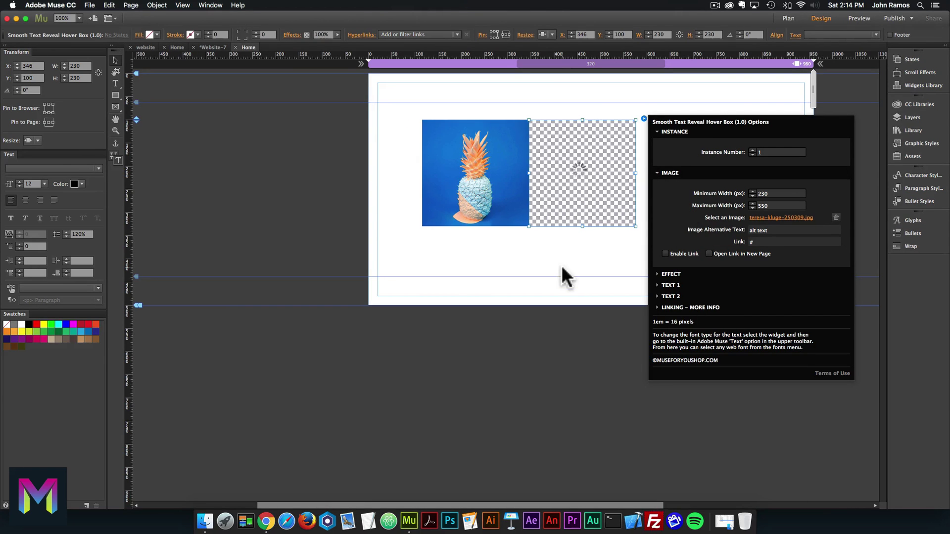
{"action": "left_click", "coordinate": [591, 201]}
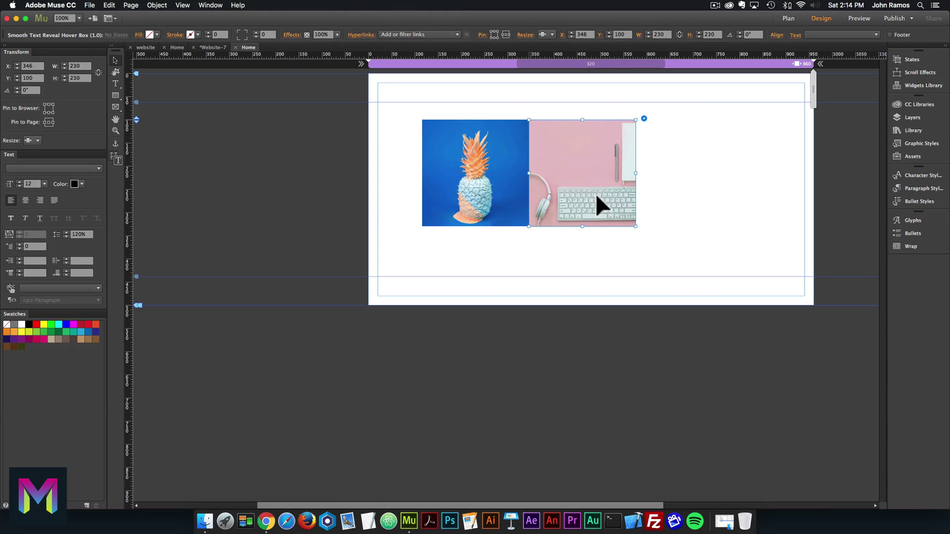
Add a third hover box at X 576, Y 100 completing the row and set its image to cody-davis-253928.jpg
{"action": "left_click_drag", "start_coordinate": [598, 203], "coordinate": [703, 173]}
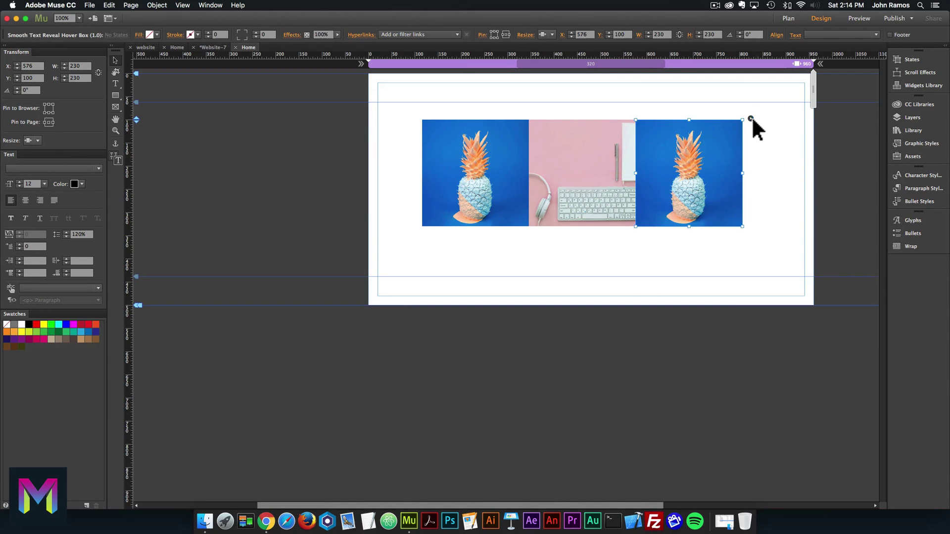
{"action": "left_click", "coordinate": [751, 119]}
{"action": "left_click", "coordinate": [852, 218]}
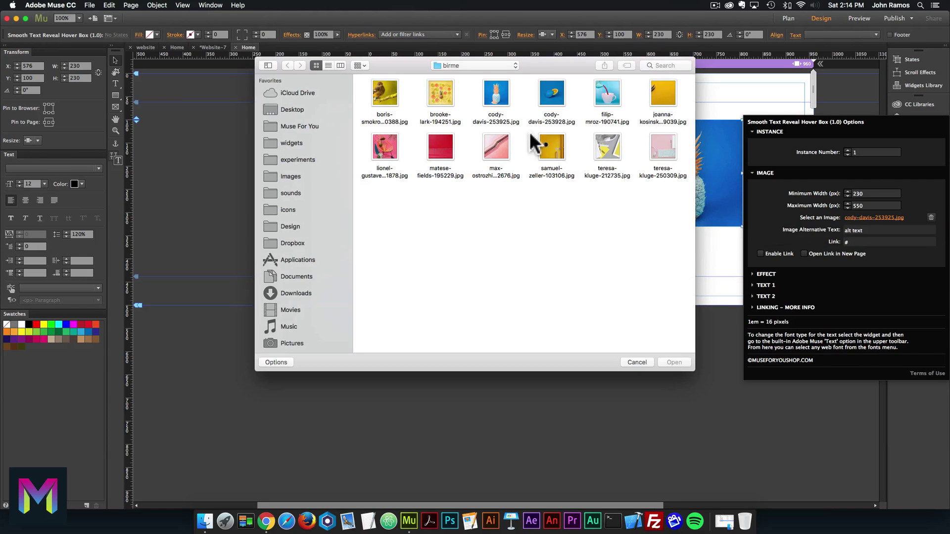
{"action": "double_click", "coordinate": [552, 94]}
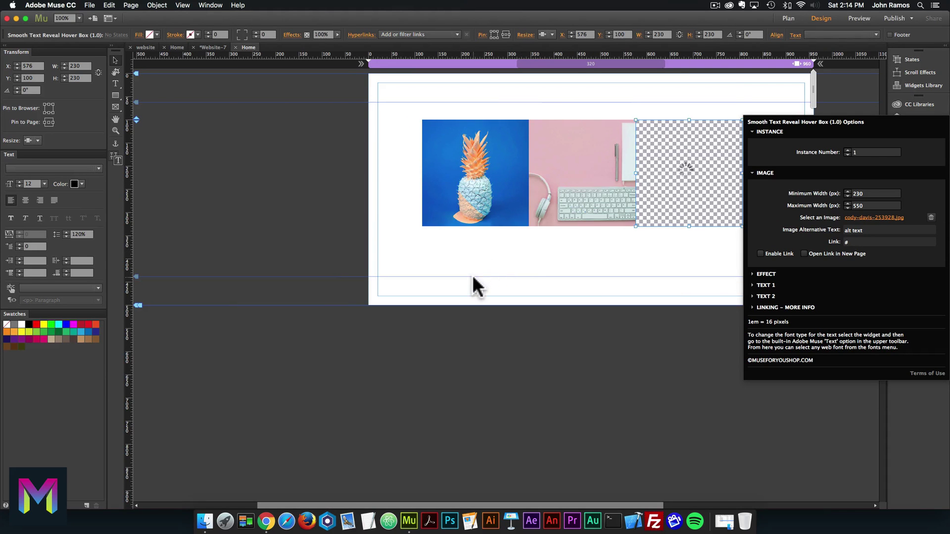
Select the row of three hover boxes and duplicate it into two more rows directly beneath, forming a three-by-three grid
{"action": "left_click_drag", "start_coordinate": [408, 266], "coordinate": [706, 144]}
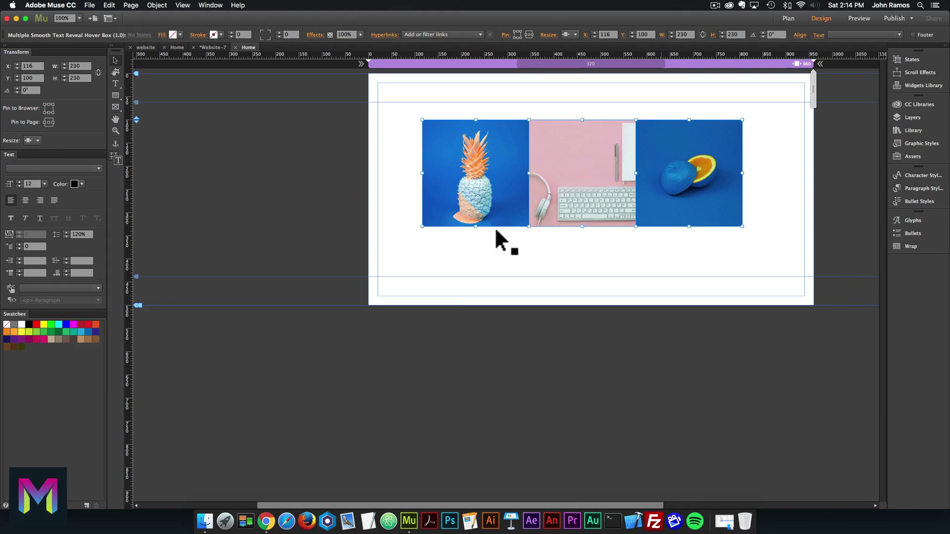
{"action": "left_click_drag", "start_coordinate": [506, 234], "coordinate": [475, 354]}
Set the image of the middle row's first hover box to teresa-kluge-212735.jpg
{"action": "left_click", "coordinate": [455, 256]}
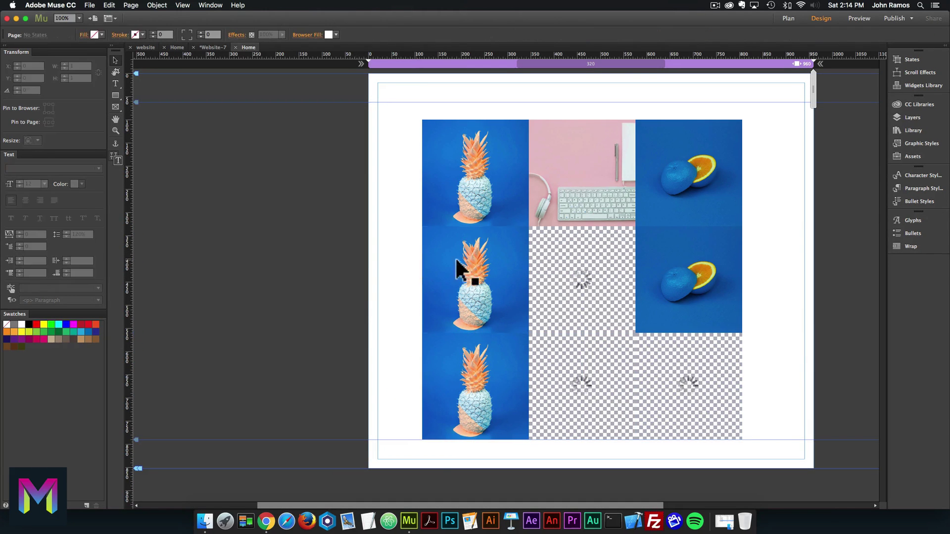
{"action": "left_click", "coordinate": [537, 225]}
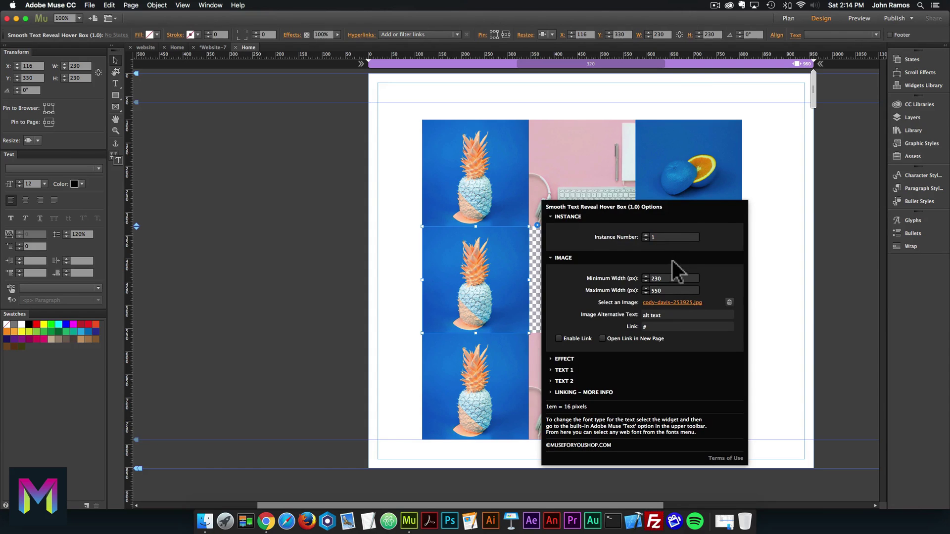
{"action": "left_click", "coordinate": [673, 304]}
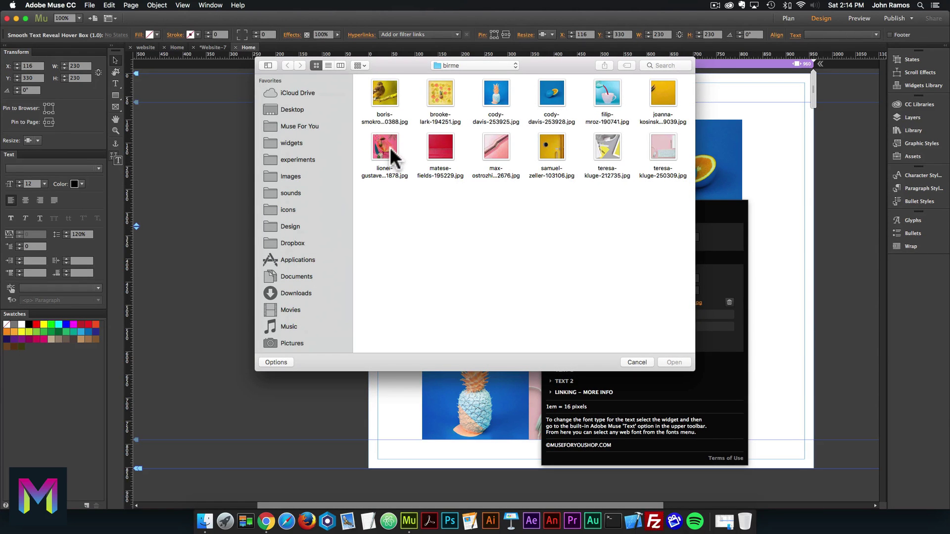
{"action": "double_click", "coordinate": [613, 147]}
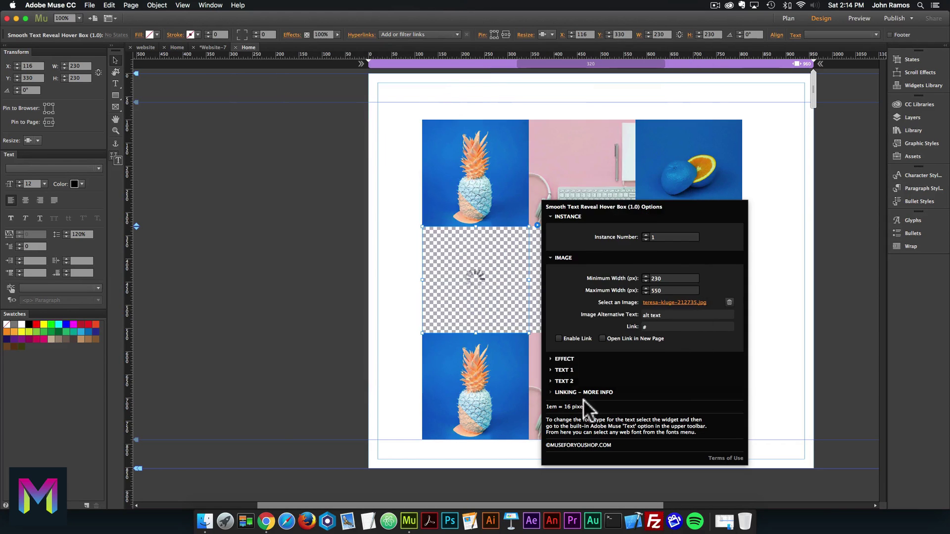
Give the grid's centre box the bird photo and assign different images to the remaining duplicates, using filip-mroz-190741.jpg for the last box
{"action": "left_click", "coordinate": [597, 250]}
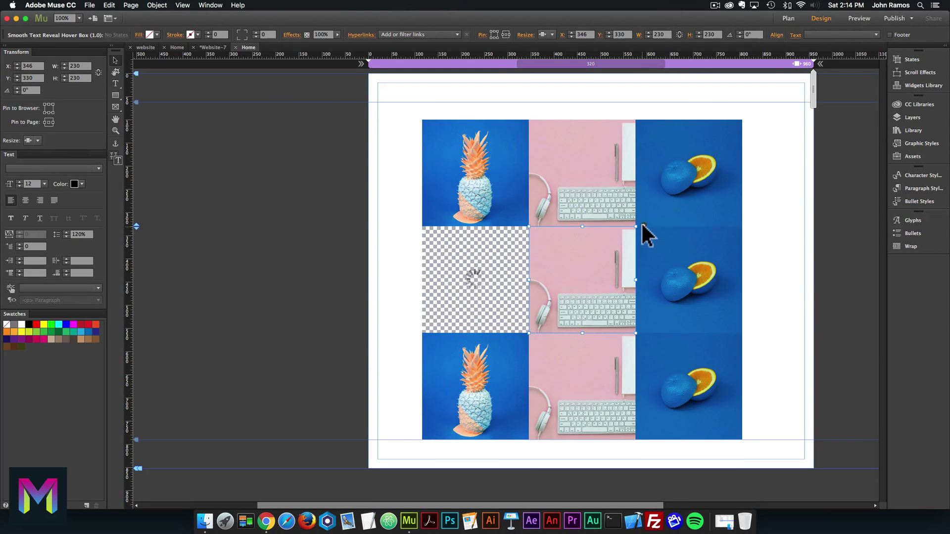
{"action": "left_click", "coordinate": [642, 224]}
{"action": "left_click", "coordinate": [779, 302]}
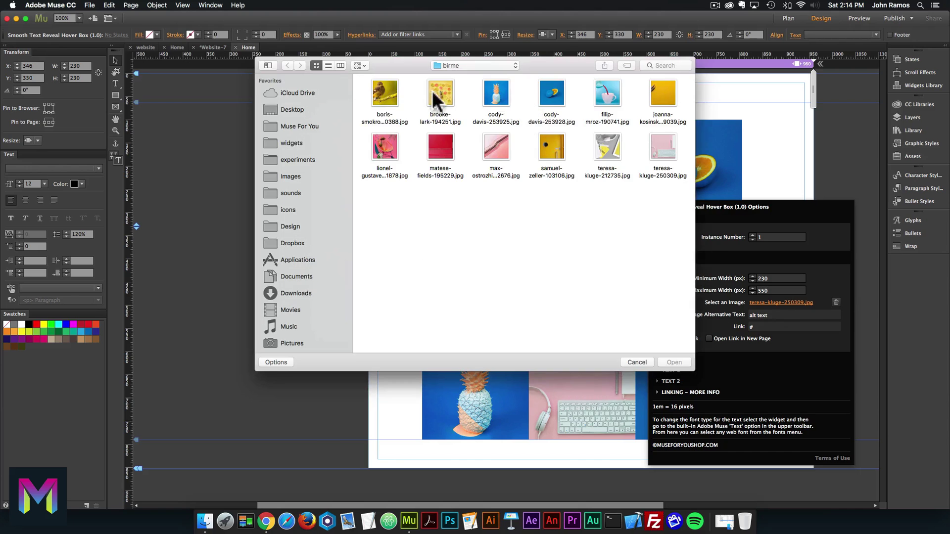
{"action": "double_click", "coordinate": [394, 94]}
{"action": "left_click", "coordinate": [680, 256]}
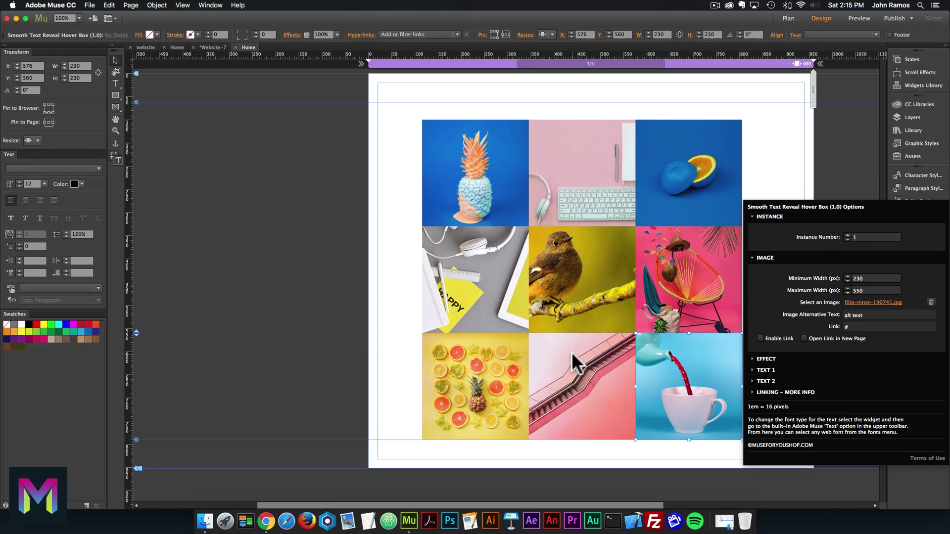
{"action": "left_click", "coordinate": [402, 122]}
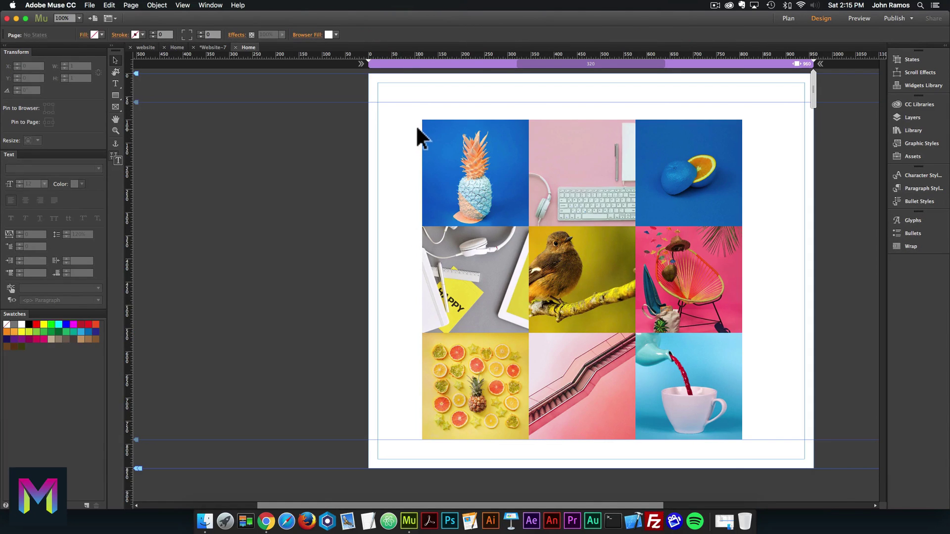
{"action": "left_click", "coordinate": [449, 183]}
{"action": "left_click", "coordinate": [387, 207]}
{"action": "left_click", "coordinate": [460, 183]}
{"action": "left_click", "coordinate": [598, 184]}
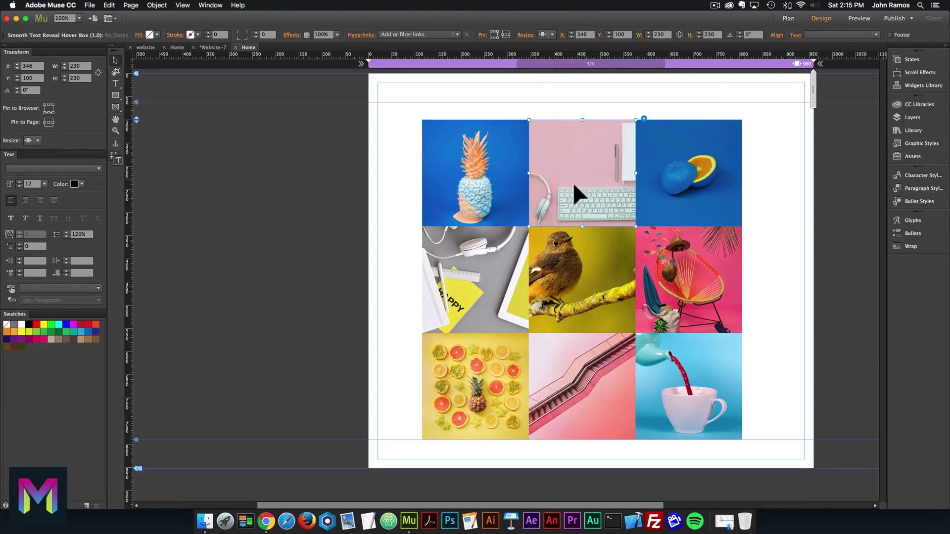
{"action": "left_click", "coordinate": [754, 326]}
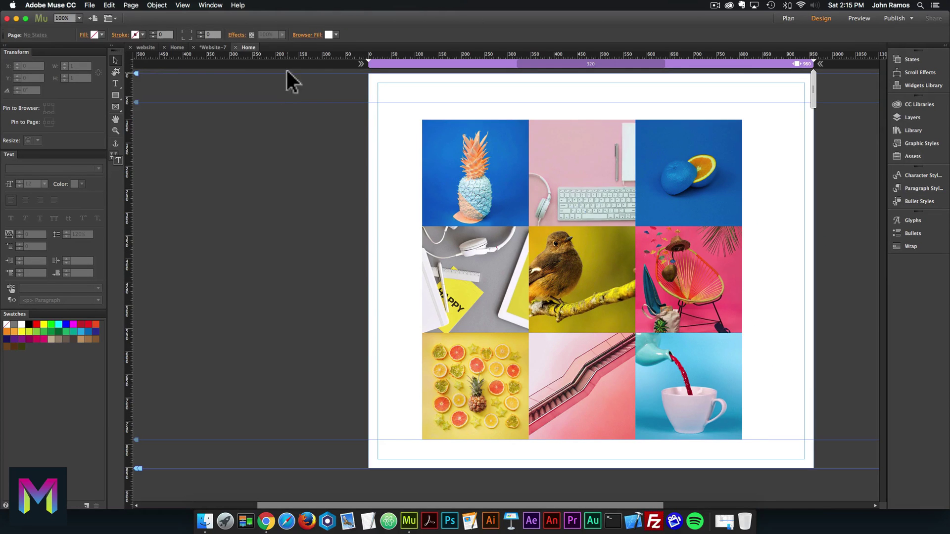
Select all nine hover boxes and set their Resize option to None
{"action": "left_click_drag", "start_coordinate": [405, 101], "coordinate": [867, 515]}
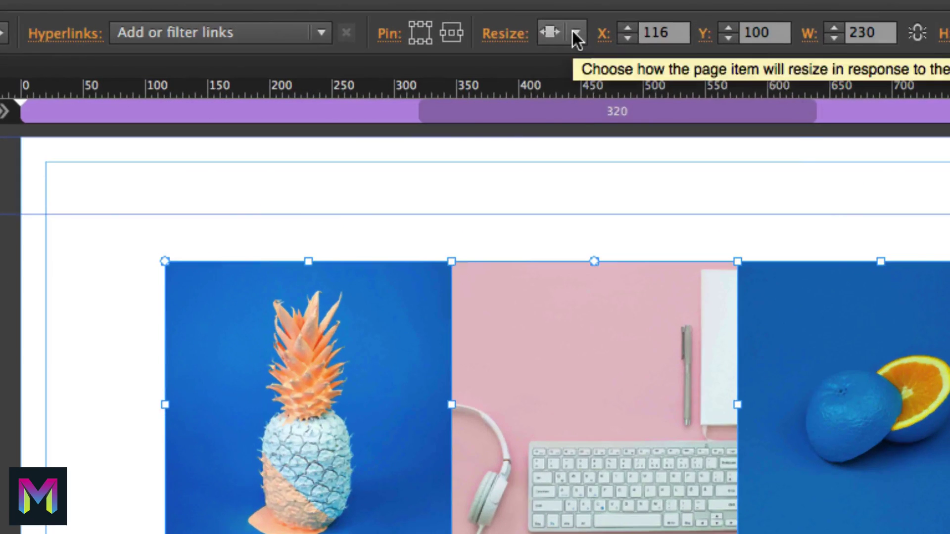
{"action": "left_click", "coordinate": [575, 34]}
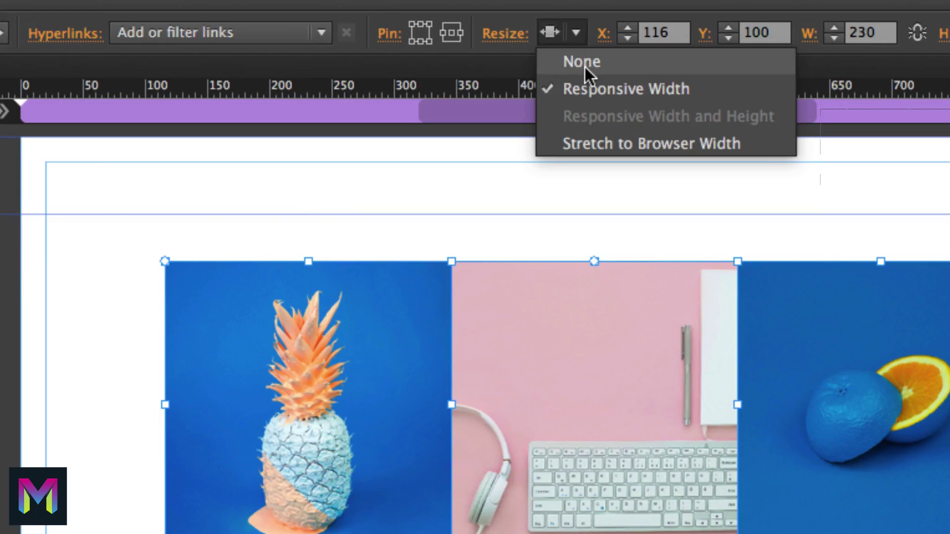
{"action": "left_click", "coordinate": [584, 64]}
{"action": "left_click", "coordinate": [576, 38]}
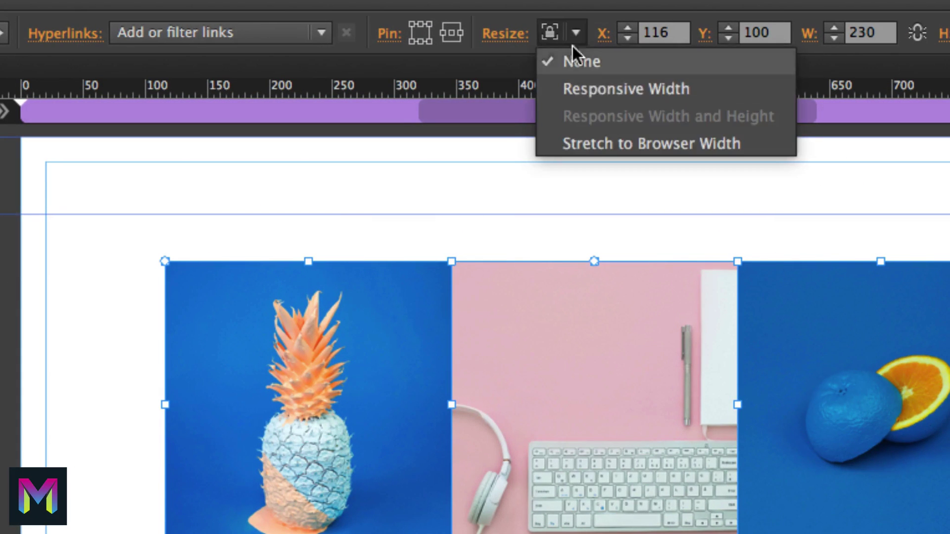
{"action": "left_click", "coordinate": [565, 59]}
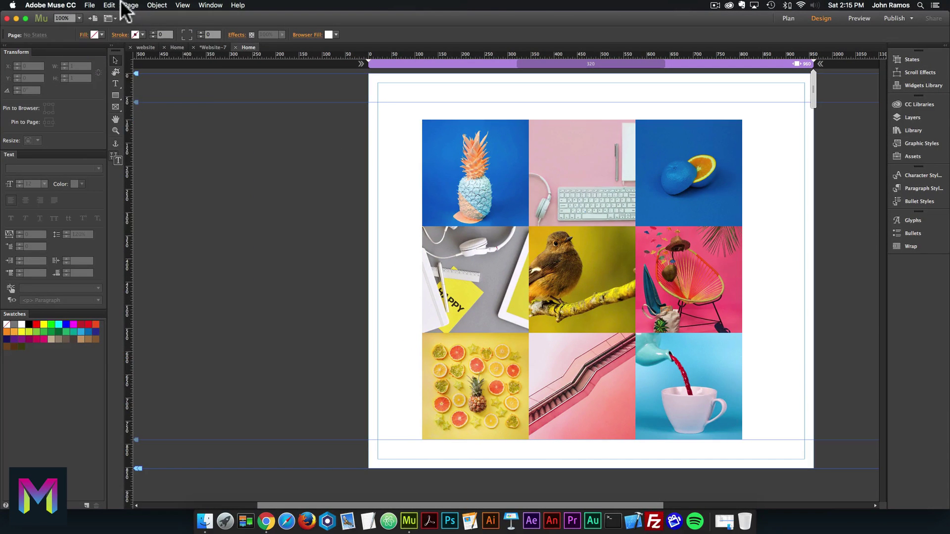
Preview the page in the browser, narrow the window to check how the grid responds, and return to Muse
{"action": "left_click", "coordinate": [91, 5]}
{"action": "left_click", "coordinate": [117, 153]}
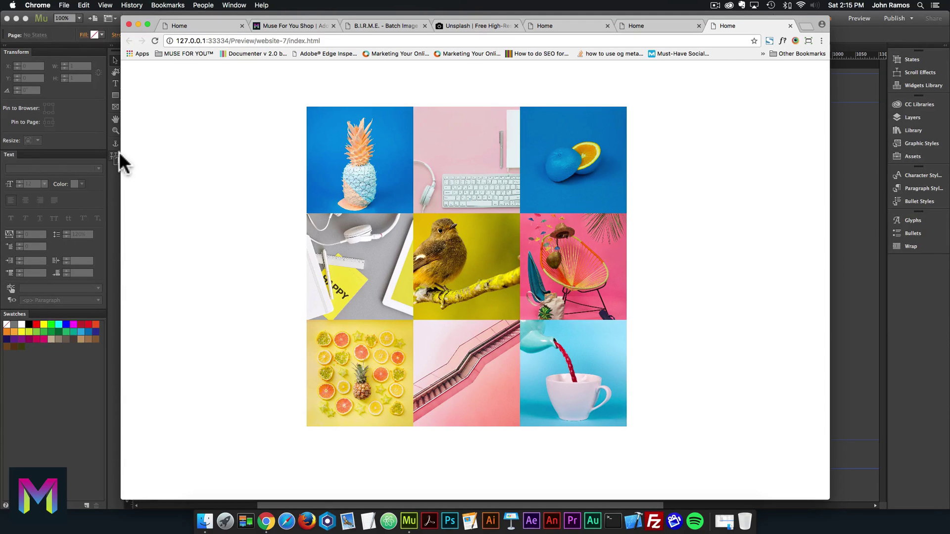
{"action": "left_click_drag", "start_coordinate": [830, 250], "coordinate": [753, 257]}
{"action": "left_click", "coordinate": [866, 206]}
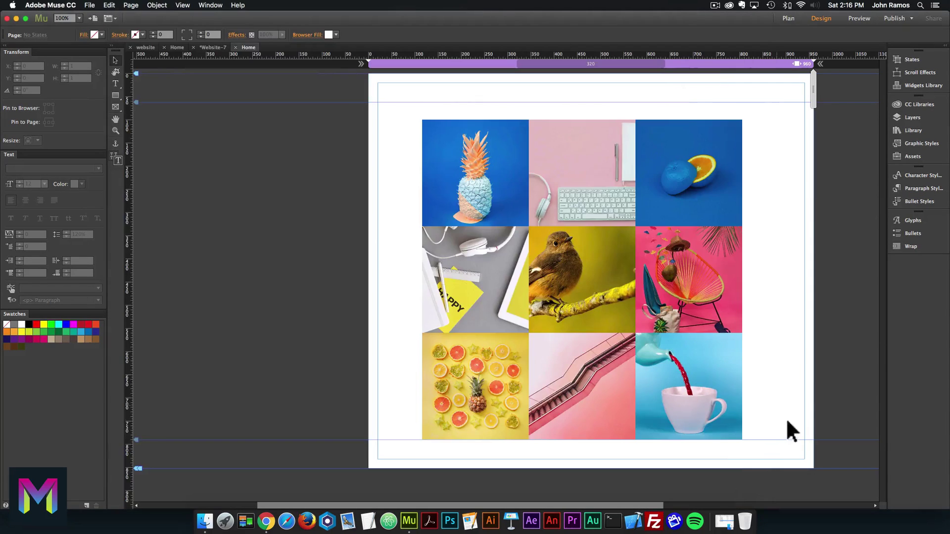
Pin all nine hover boxes to the centre of the page and centre the grid horizontally
{"action": "left_click", "coordinate": [424, 143]}
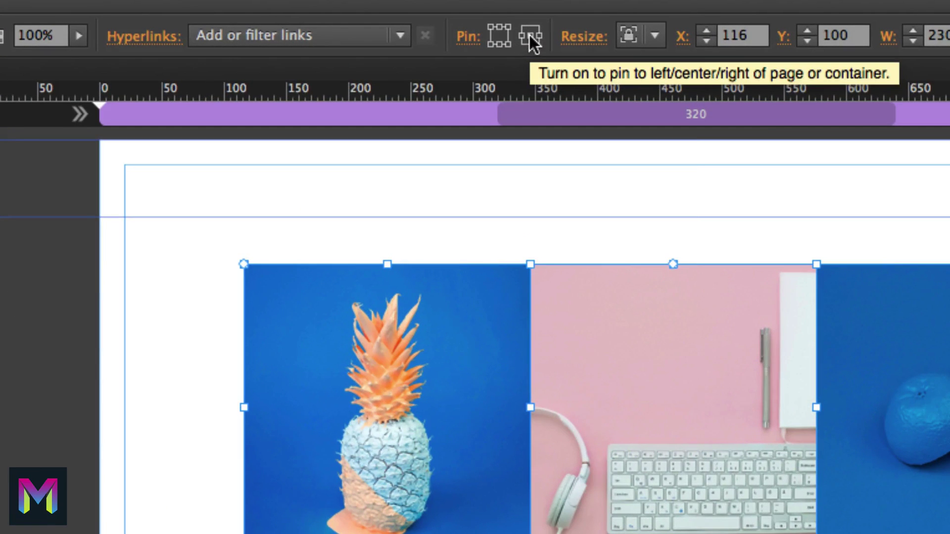
{"action": "left_click", "coordinate": [529, 35]}
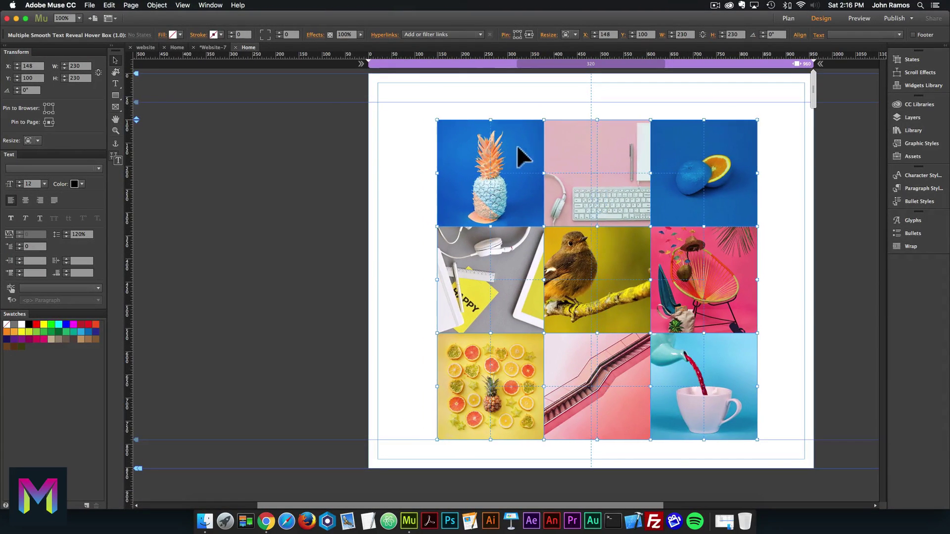
{"action": "left_click", "coordinate": [424, 144]}
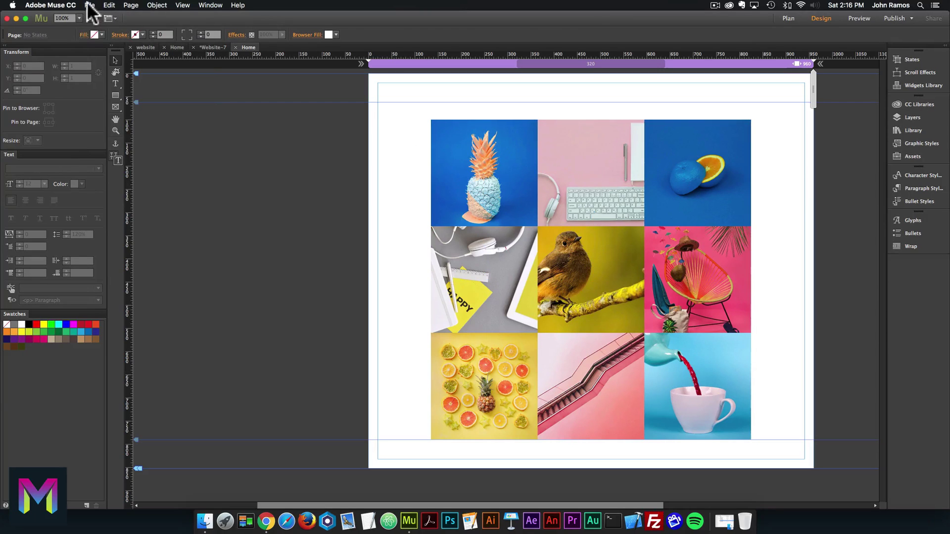
Preview the page in the browser again, test the pinned grid in a narrower window with its hover effects, and return to Muse
{"action": "left_click", "coordinate": [89, 5]}
{"action": "left_click", "coordinate": [148, 153]}
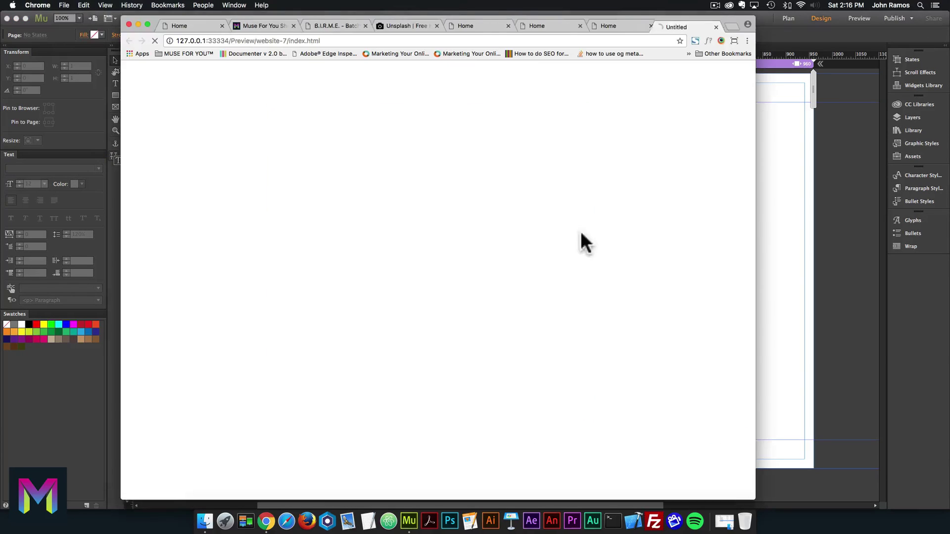
{"action": "left_click_drag", "start_coordinate": [756, 199], "coordinate": [733, 201]}
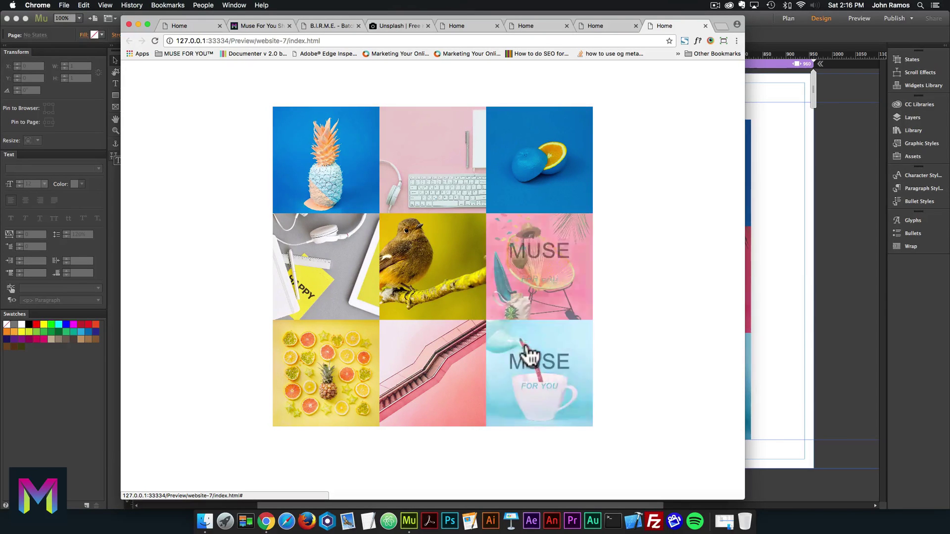
{"action": "left_click", "coordinate": [775, 313]}
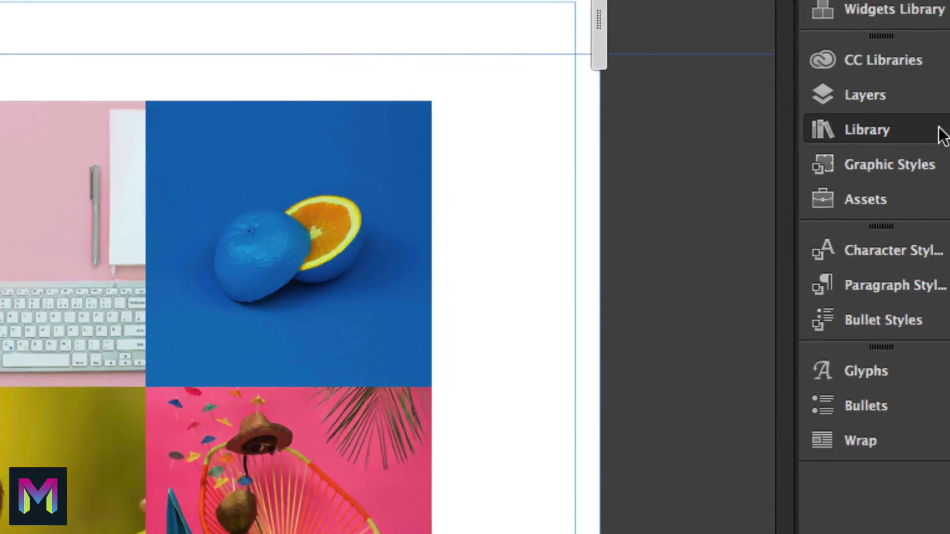
Search the Library for "rlg", collapse the 1.5 Images and 1.6 Custom folders, and select the Responsive Lightbox Gallery Widget 1.7 folder
{"action": "left_click", "coordinate": [942, 133]}
{"action": "triple_click", "coordinate": [299, 216]}
{"action": "type", "text": "rlg"}
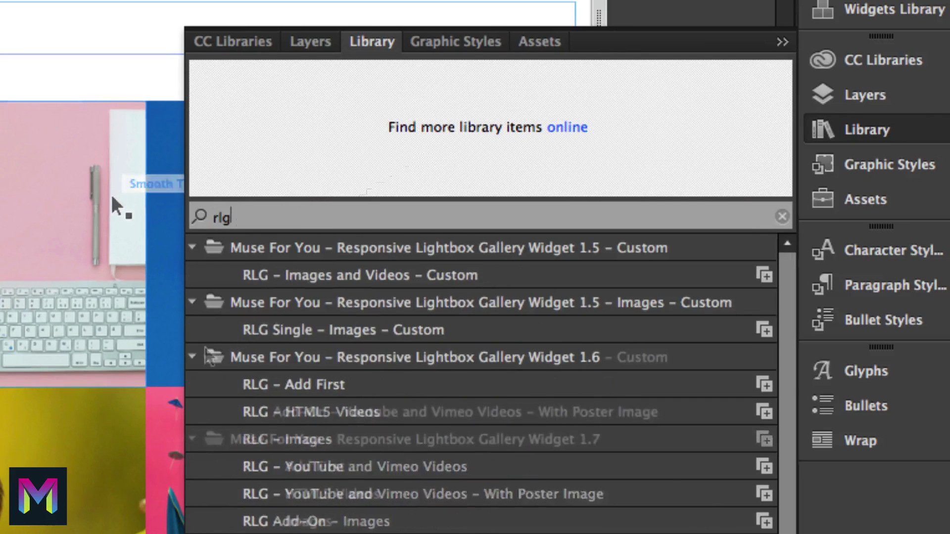
{"action": "left_click", "coordinate": [193, 356]}
{"action": "left_click", "coordinate": [194, 303]}
{"action": "left_click", "coordinate": [234, 356]}
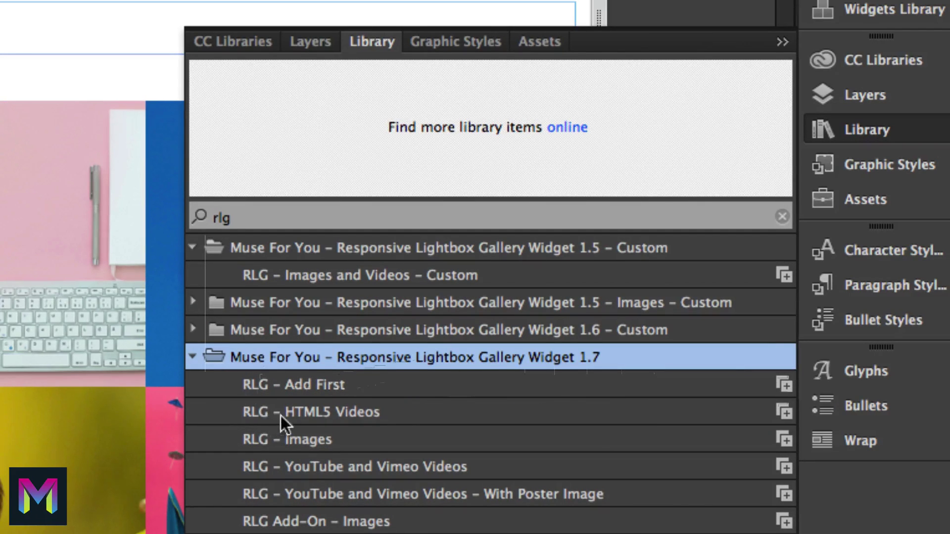
Place the RLG – Add First widget from version 1.7 outside the page beside its upper edge, at about X -85, Y 75
{"action": "left_click", "coordinate": [292, 388]}
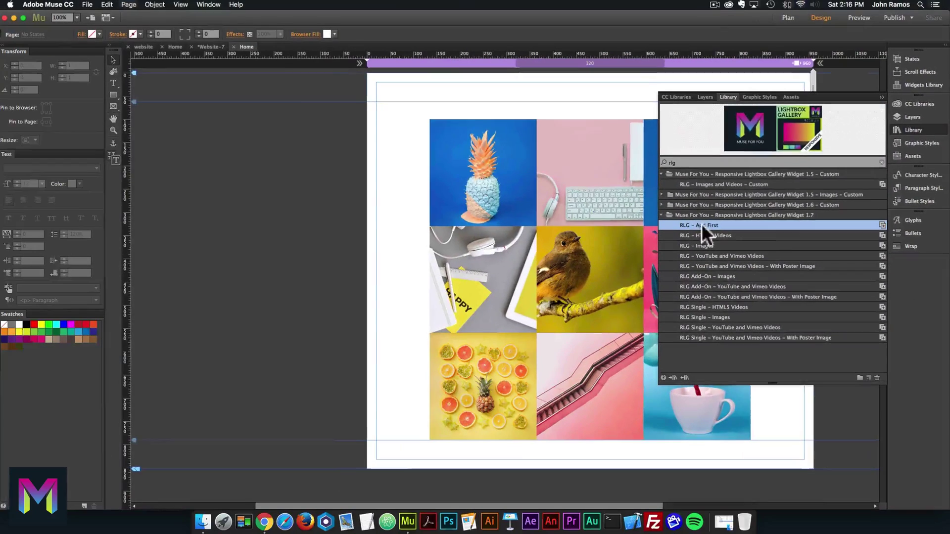
{"action": "left_click_drag", "start_coordinate": [312, 388], "coordinate": [238, 239]}
{"action": "left_click_drag", "start_coordinate": [679, 171], "coordinate": [330, 126]}
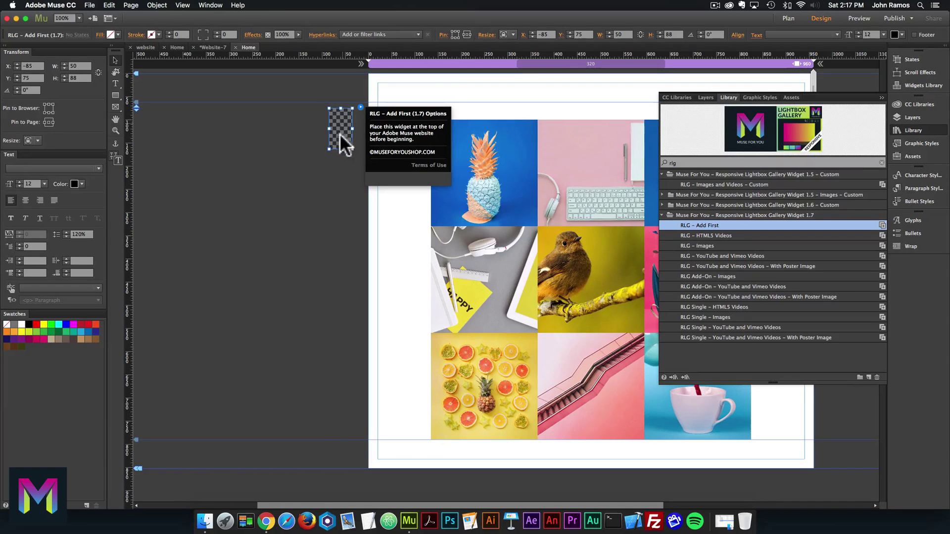
Move the RLG – Add First widget against the page's outer edge, at X -50, Y 62
{"action": "left_click_drag", "start_coordinate": [339, 133], "coordinate": [356, 127]}
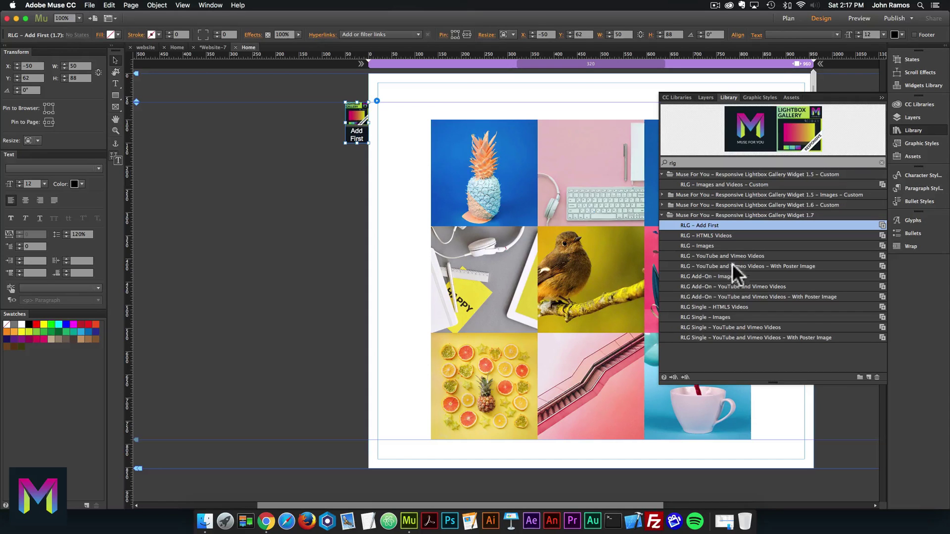
Examine the gallery, Add-On and Single variants for images, HTML5, YouTube and Vimeo videos in the Responsive Lightbox Gallery Widget 1.7 folder
{"action": "left_click", "coordinate": [711, 246]}
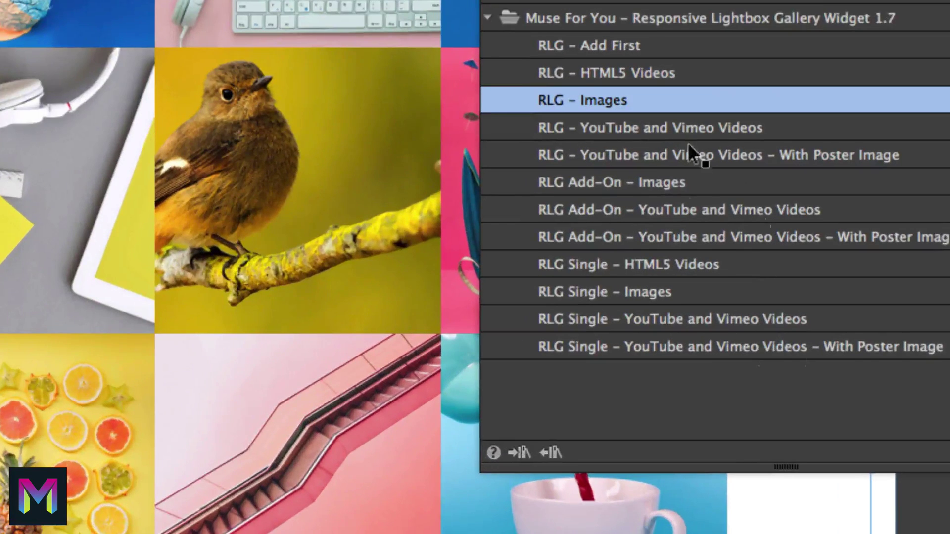
{"action": "left_click", "coordinate": [596, 49]}
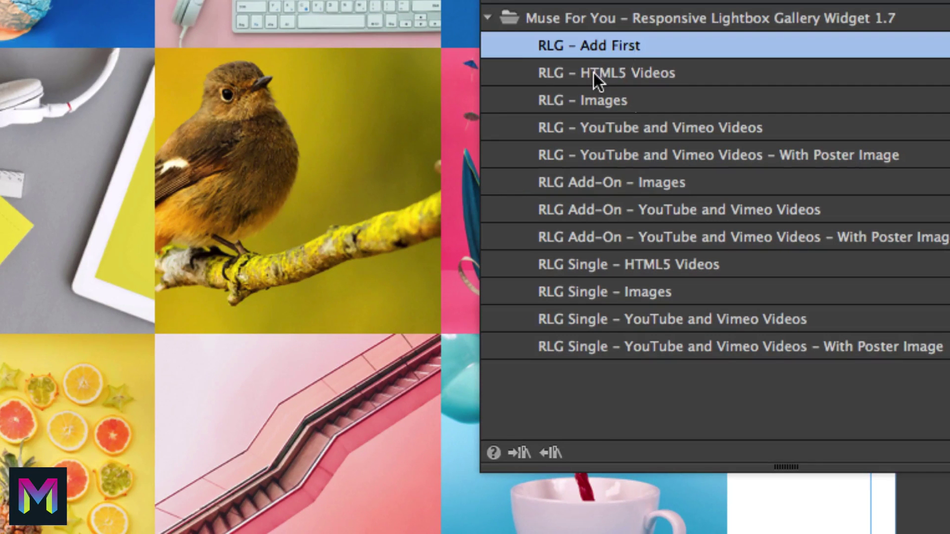
{"action": "left_click", "coordinate": [594, 73]}
{"action": "left_click", "coordinate": [600, 99]}
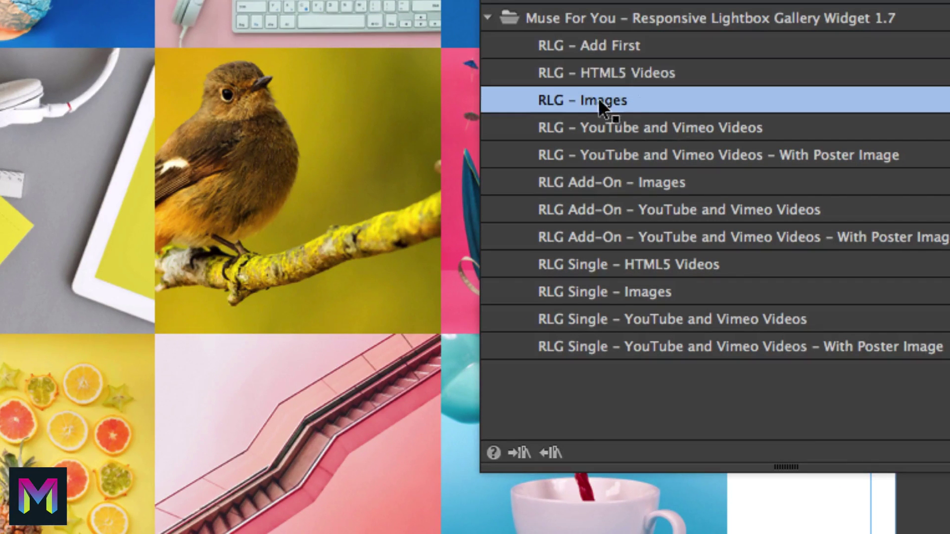
{"action": "left_click", "coordinate": [600, 129]}
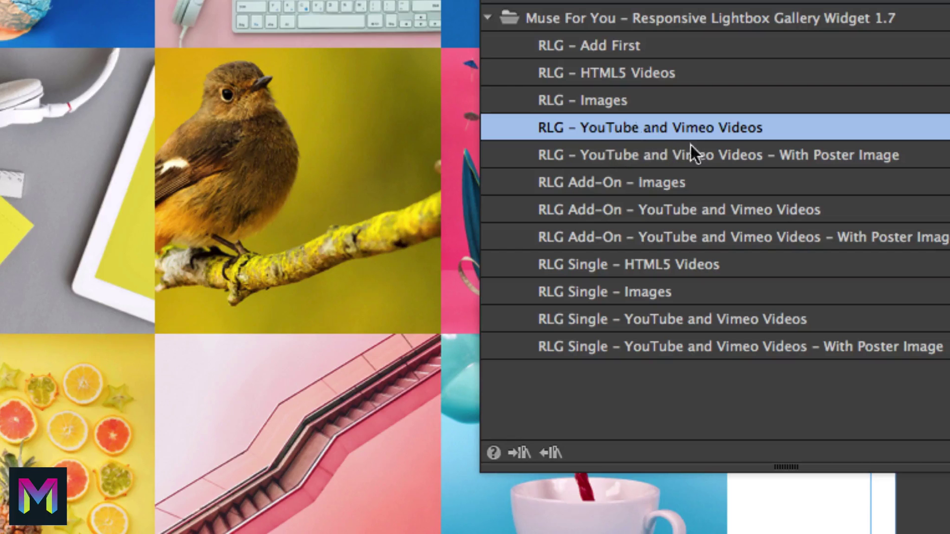
{"action": "left_click", "coordinate": [675, 156]}
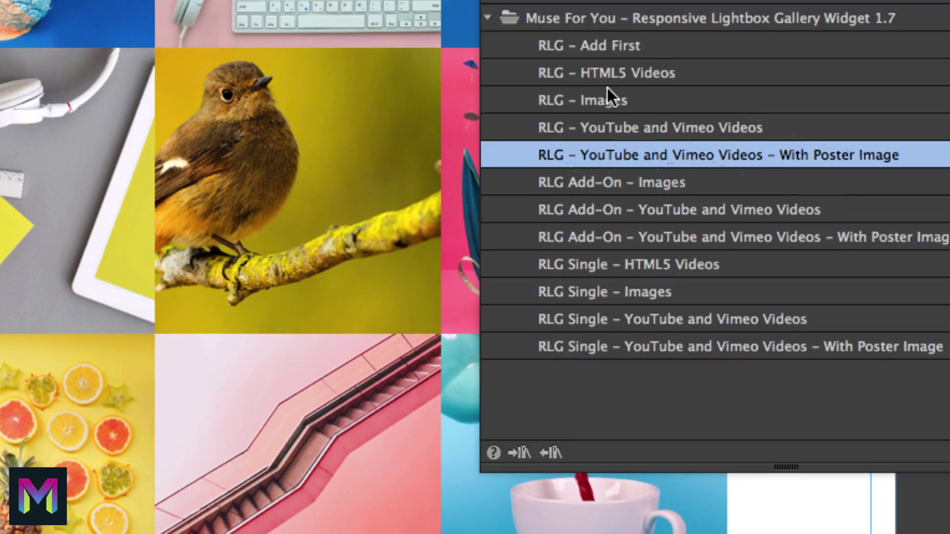
{"action": "left_click", "coordinate": [622, 186]}
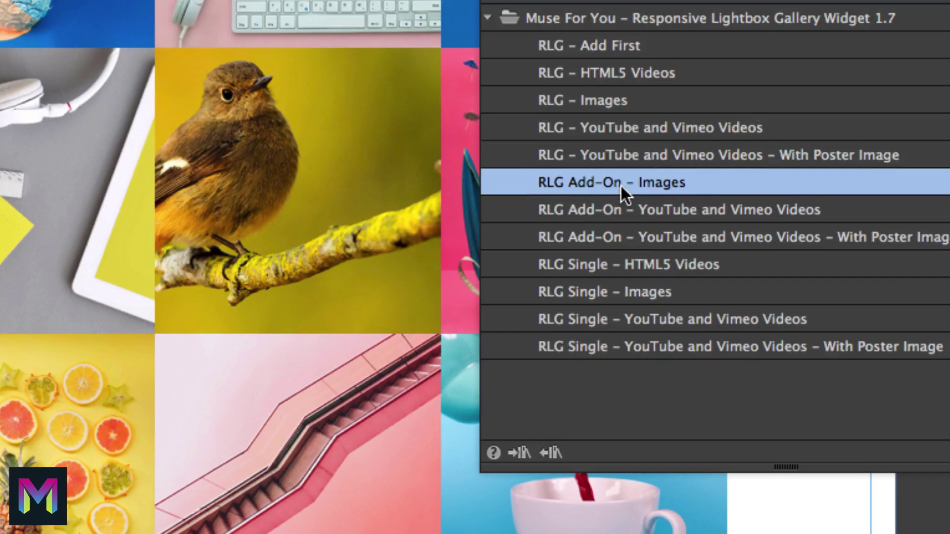
{"action": "left_click", "coordinate": [640, 208]}
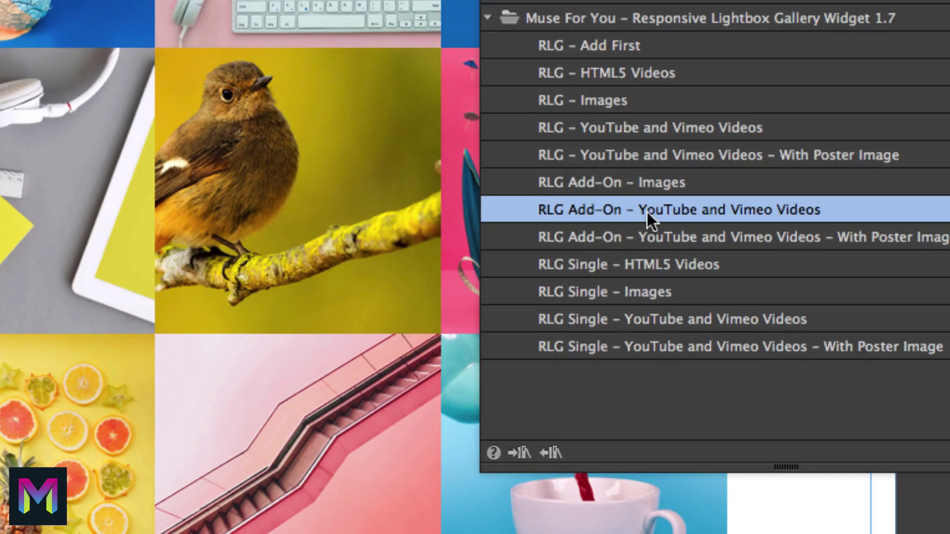
{"action": "left_click", "coordinate": [666, 237]}
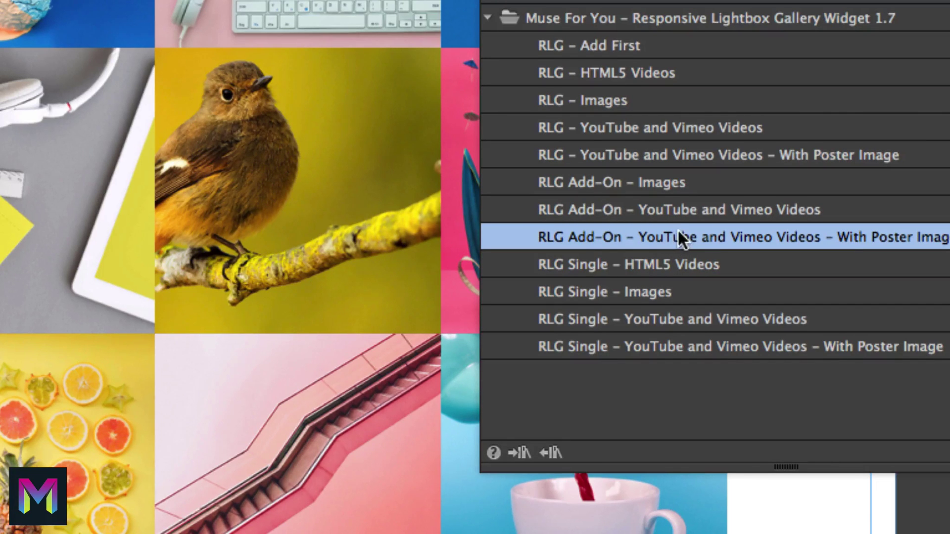
{"action": "left_click_drag", "start_coordinate": [651, 194], "coordinate": [645, 196]}
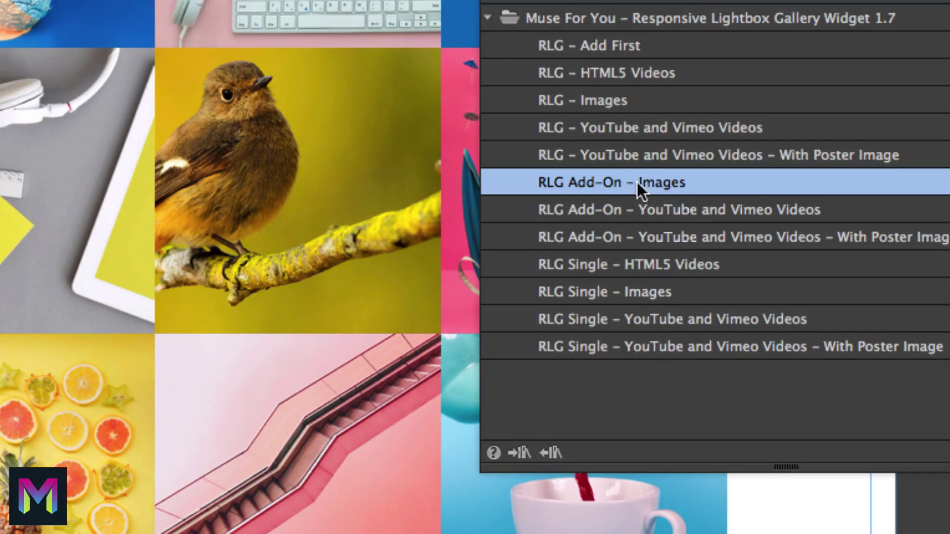
{"action": "left_click_drag", "start_coordinate": [637, 182], "coordinate": [620, 58]}
{"action": "left_click", "coordinate": [613, 73]}
{"action": "left_click", "coordinate": [664, 262]}
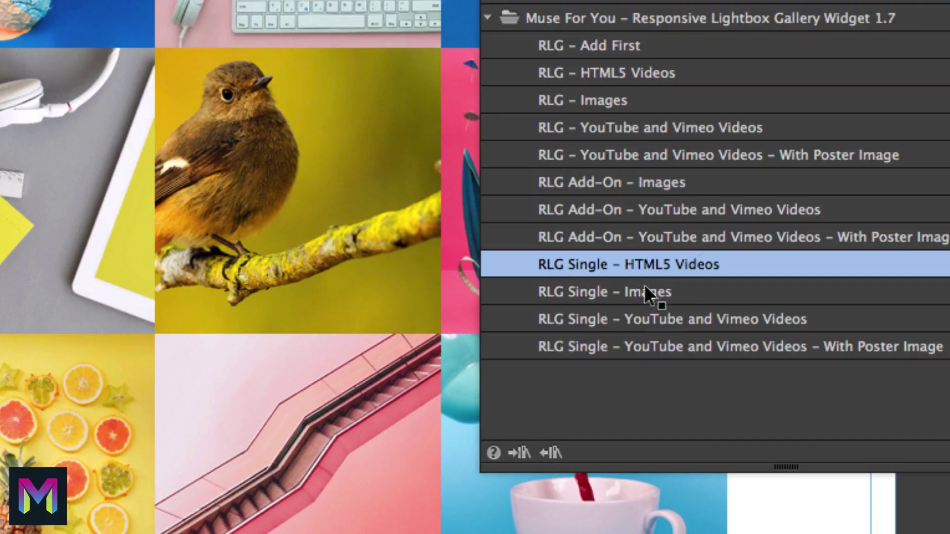
{"action": "left_click", "coordinate": [615, 82]}
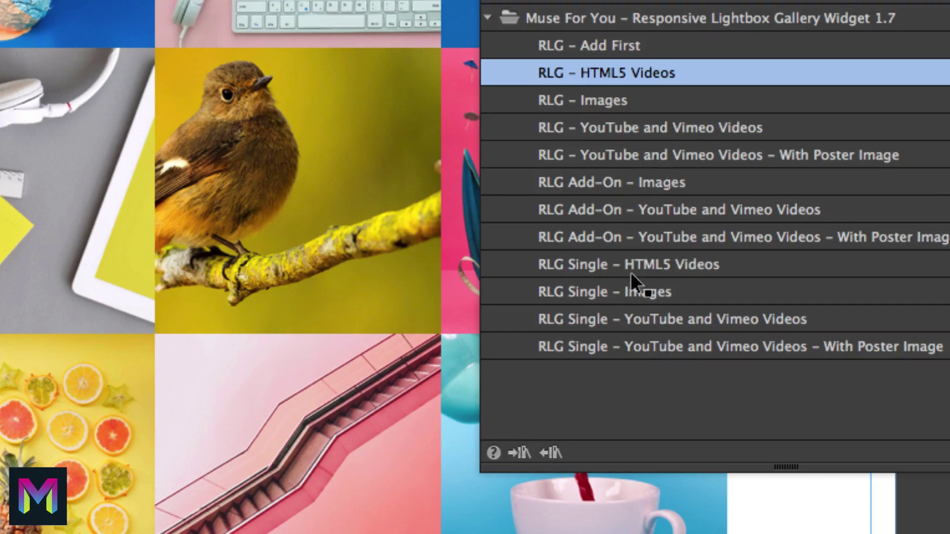
Place the RLG Single – Images widget outside the page below the Add First widget, at X -70, Y 178, and collapse the Library
{"action": "left_click_drag", "start_coordinate": [576, 292], "coordinate": [533, 293]}
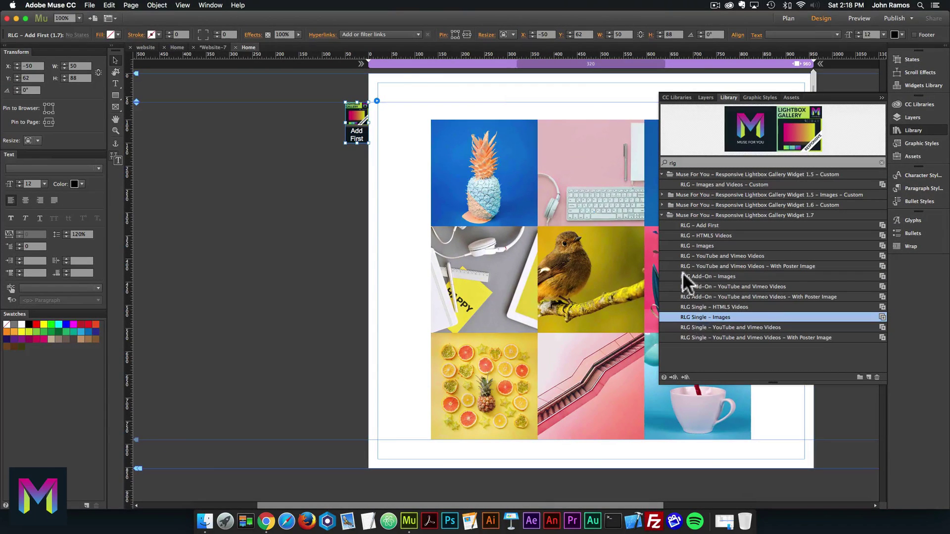
{"action": "left_click_drag", "start_coordinate": [682, 272], "coordinate": [341, 156]}
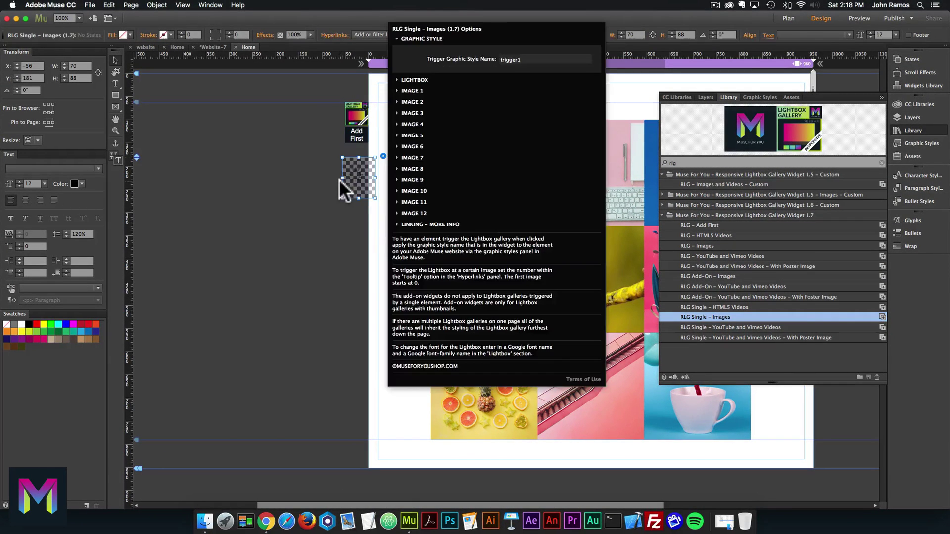
{"action": "key", "text": "Escape"}
{"action": "left_click_drag", "start_coordinate": [364, 183], "coordinate": [364, 184]}
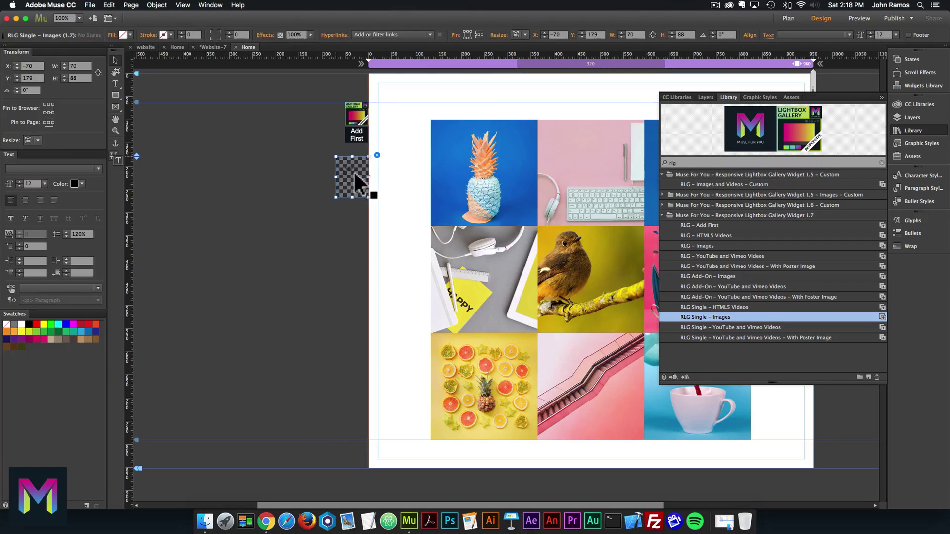
{"action": "left_click", "coordinate": [923, 132]}
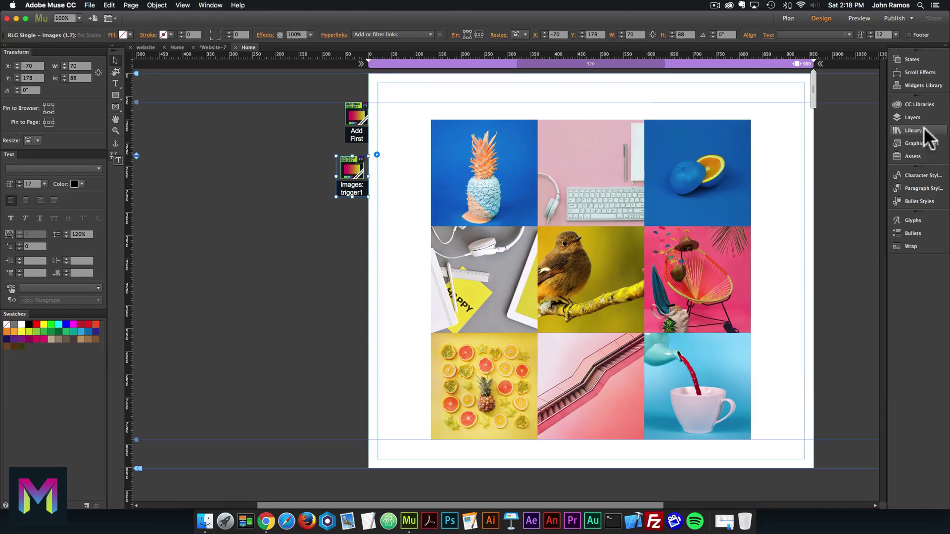
Turn on Enable Link for the pineapple hover box in the first row
{"action": "left_click", "coordinate": [717, 173]}
{"action": "left_click", "coordinate": [514, 163]}
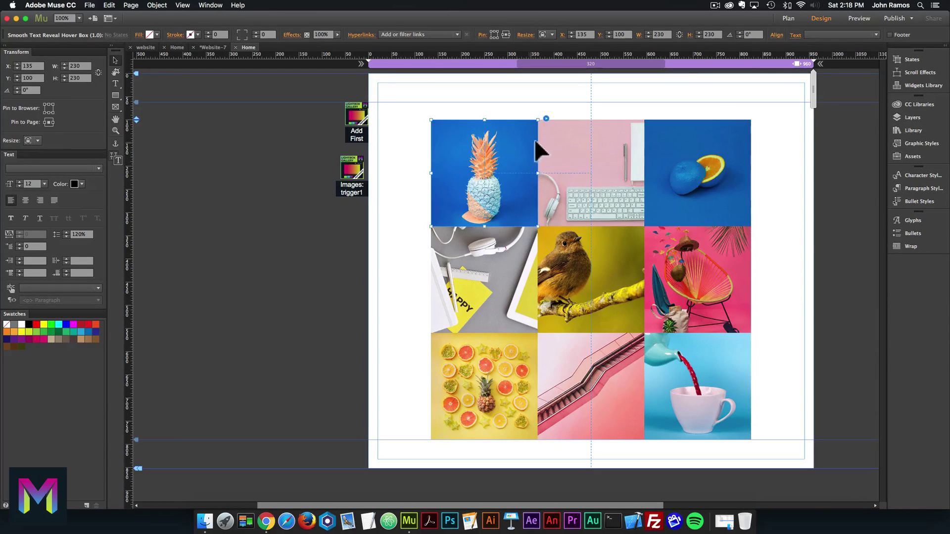
{"action": "left_click", "coordinate": [546, 118]}
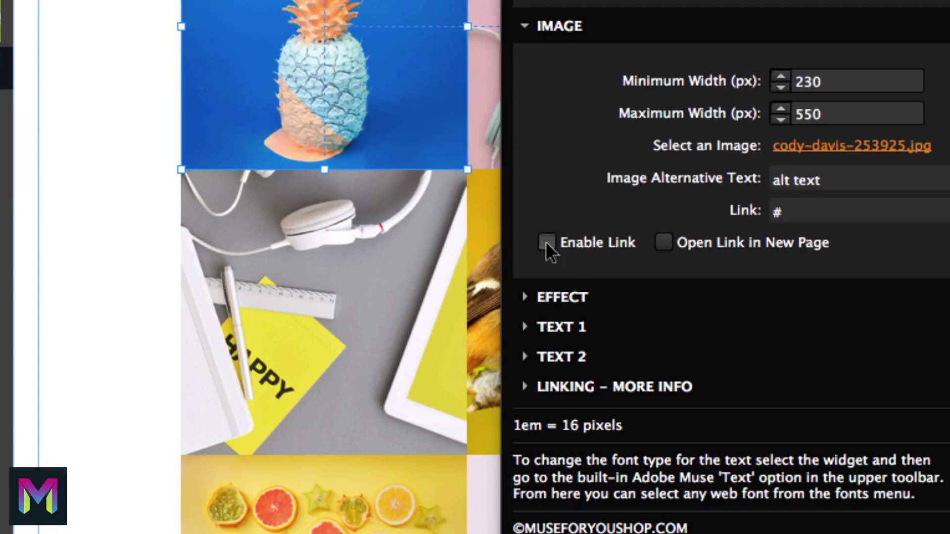
{"action": "left_click", "coordinate": [546, 242]}
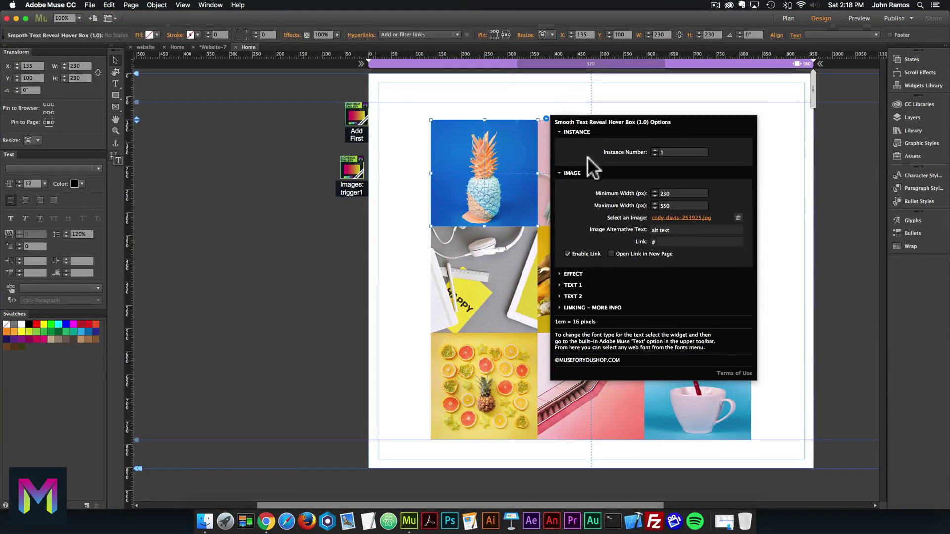
{"action": "key", "text": "Escape"}
Turn on Enable Link for the pink keyboard hover box in the middle of the first row
{"action": "left_click", "coordinate": [598, 135]}
{"action": "left_click", "coordinate": [650, 118]}
{"action": "left_click", "coordinate": [672, 253]}
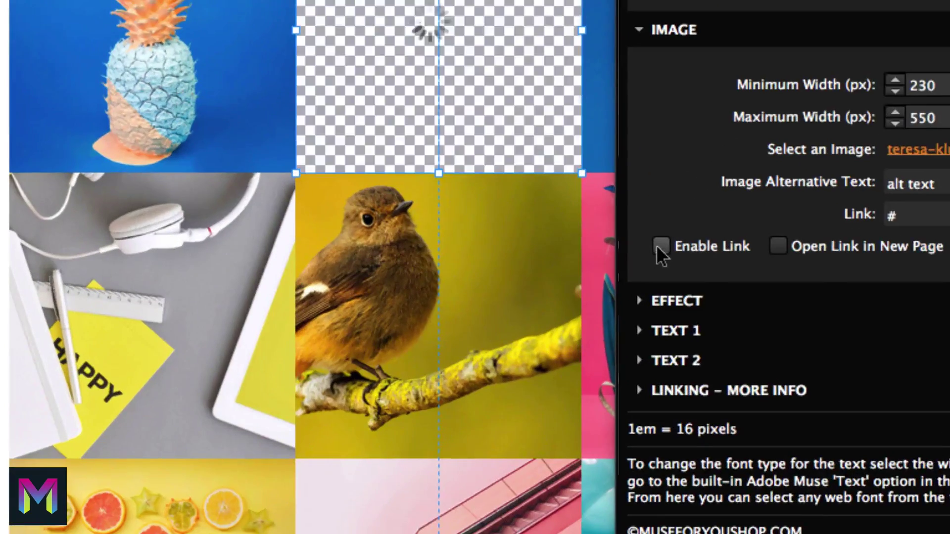
{"action": "left_click", "coordinate": [658, 246]}
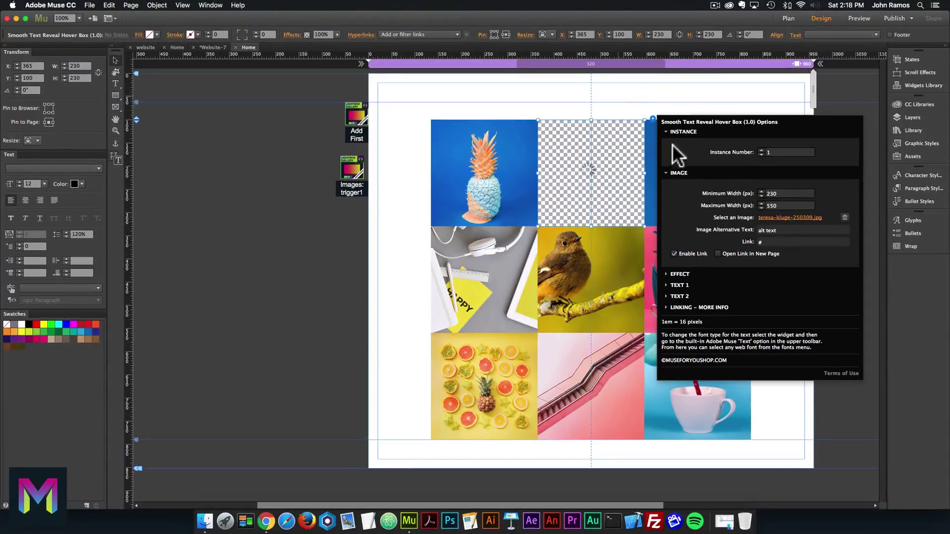
{"action": "key", "text": "Escape"}
Turn on Enable Link for the remaining seven hover boxes, from the blue orange through to the teacup
{"action": "left_click", "coordinate": [693, 147]}
{"action": "left_click", "coordinate": [758, 120]}
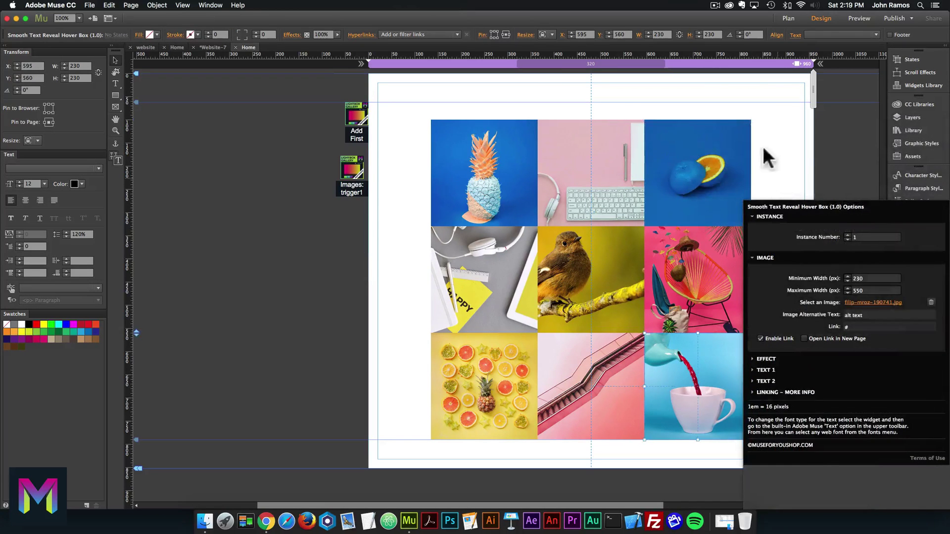
{"action": "key", "text": "Escape"}
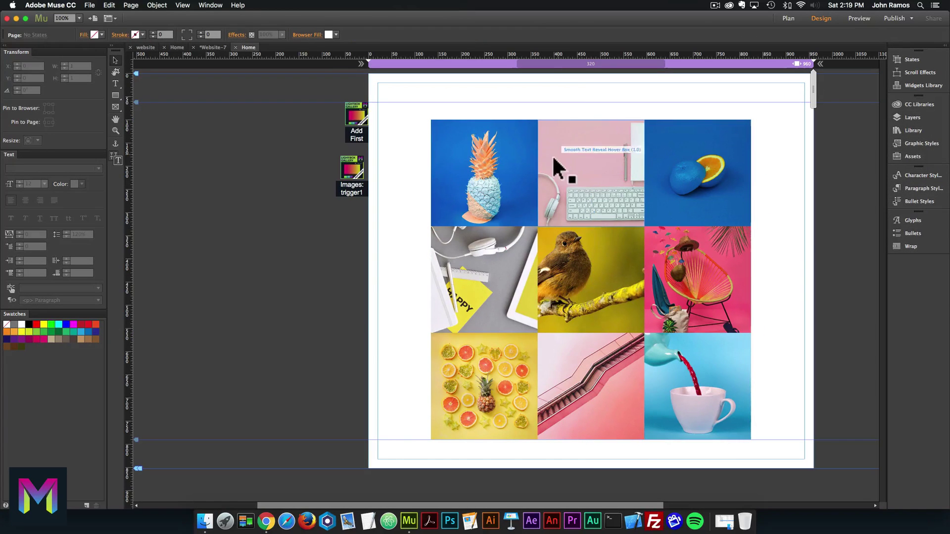
{"action": "left_click_drag", "start_coordinate": [552, 156], "coordinate": [490, 316]}
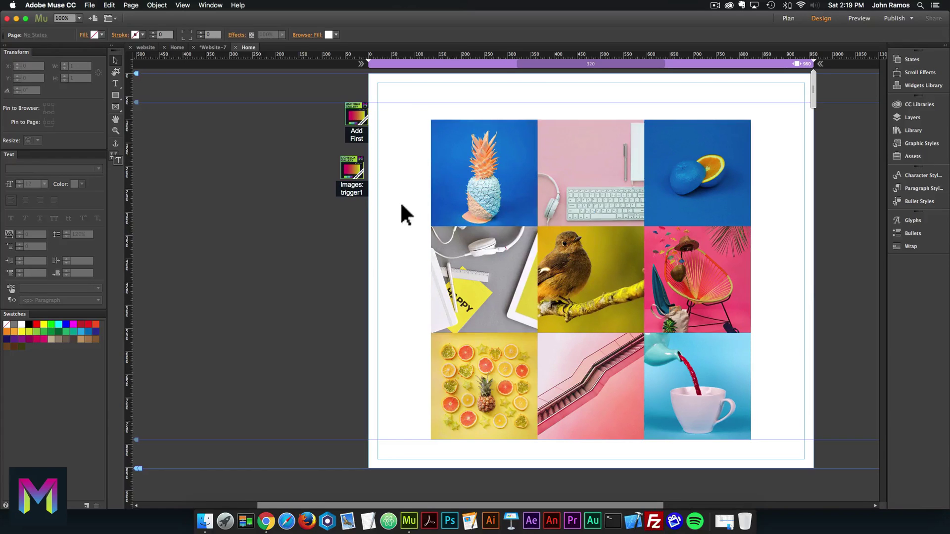
Check the trigger graphic style name in the RLG Single – Images widget's options and close them
{"action": "left_click", "coordinate": [360, 172]}
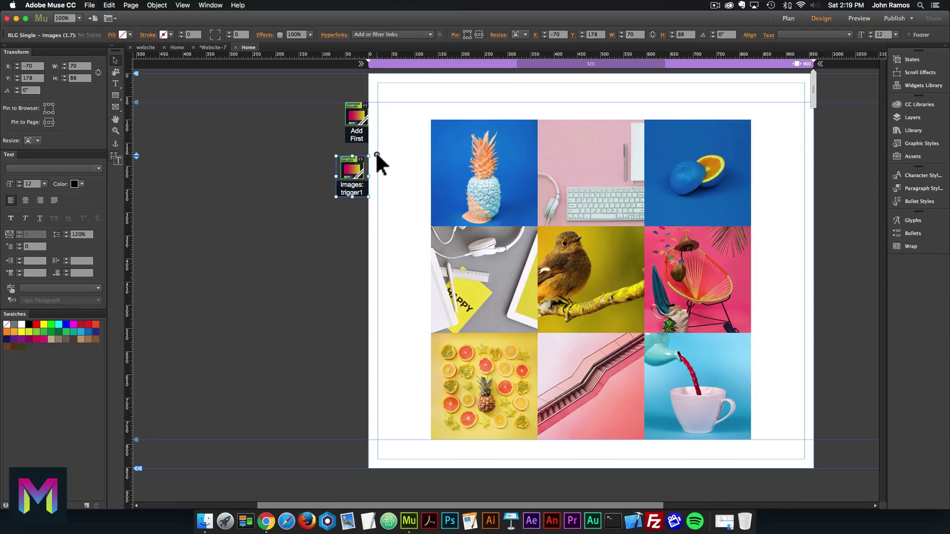
{"action": "left_click", "coordinate": [376, 154]}
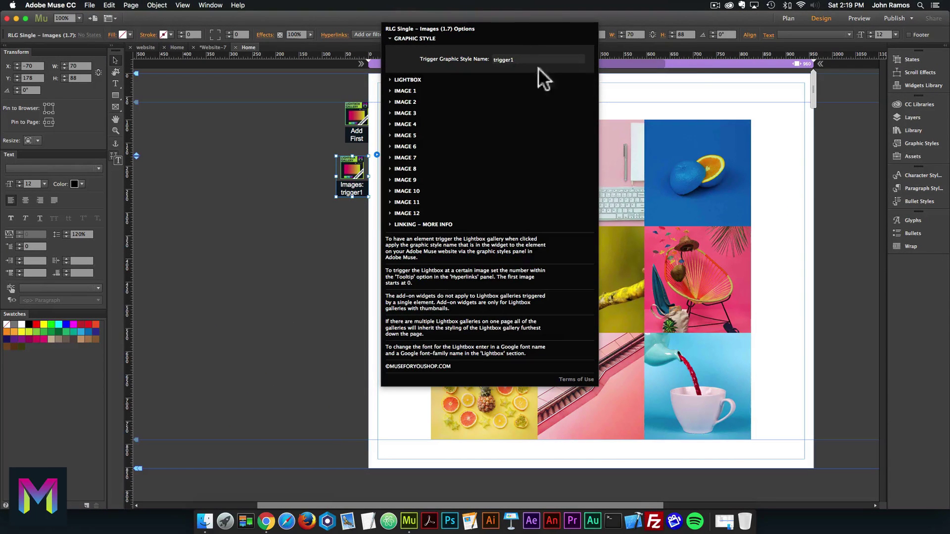
{"action": "left_click", "coordinate": [666, 104]}
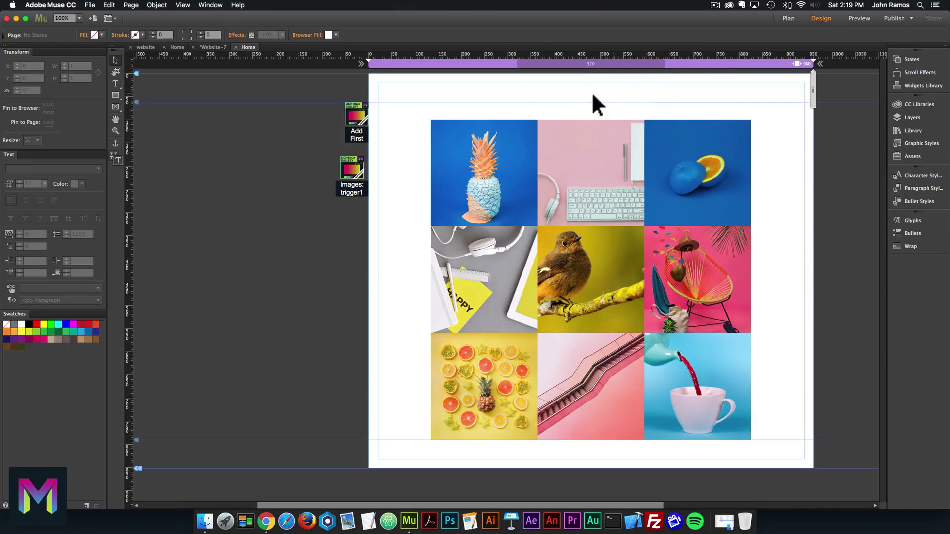
Select all nine hover boxes in the grid and apply the graphic style called Style to them
{"action": "left_click", "coordinate": [422, 95]}
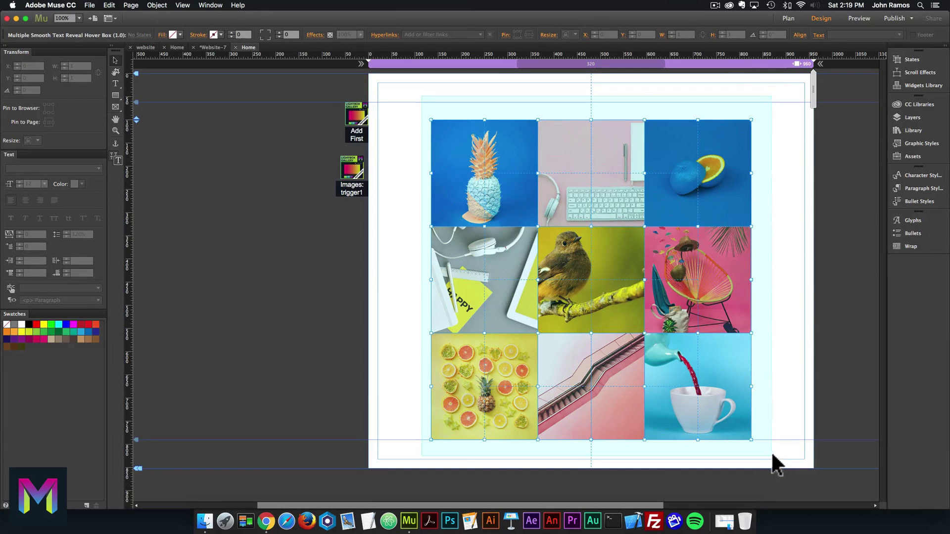
{"action": "left_click_drag", "start_coordinate": [771, 459], "coordinate": [458, 133]}
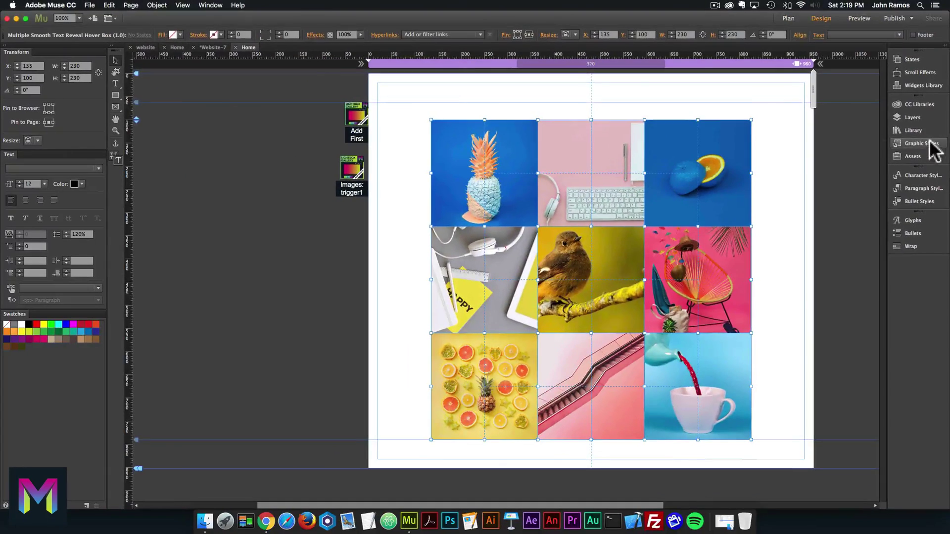
{"action": "left_click", "coordinate": [210, 5]}
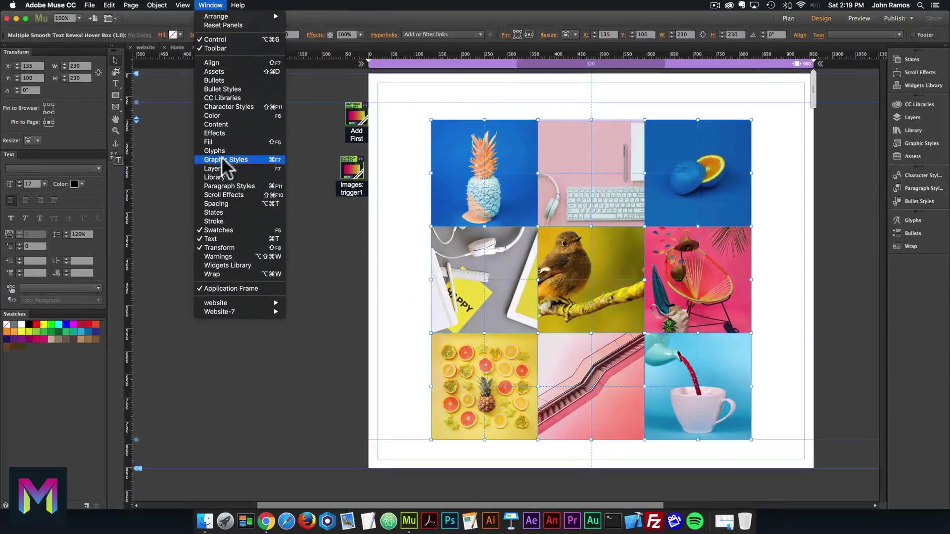
{"action": "left_click", "coordinate": [216, 157]}
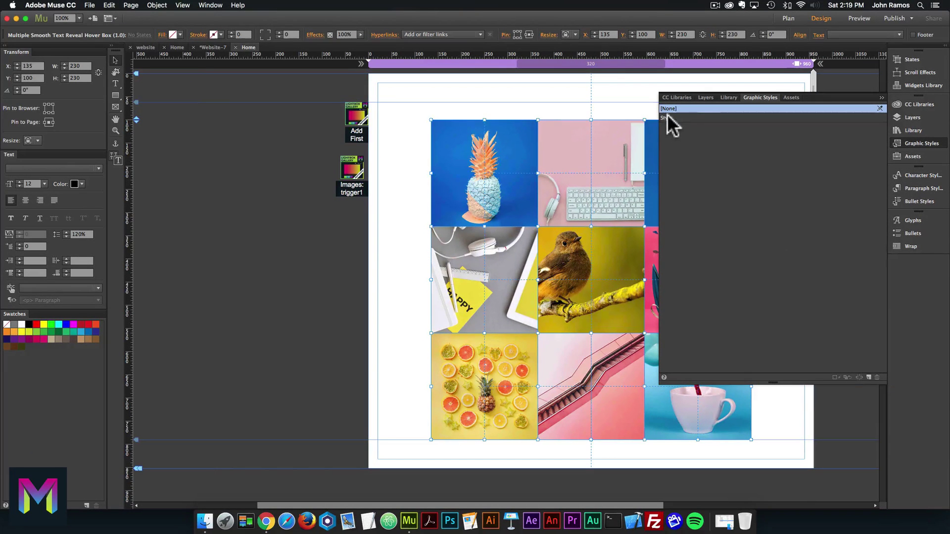
{"action": "left_click", "coordinate": [667, 117]}
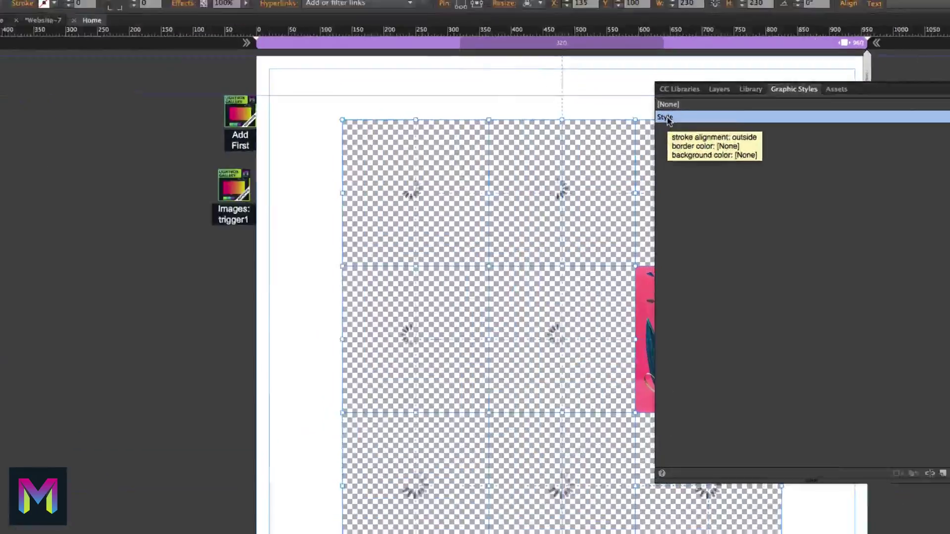
Rename the graphic style applied to the hover boxes as trigger1
{"action": "double_click", "coordinate": [666, 118]}
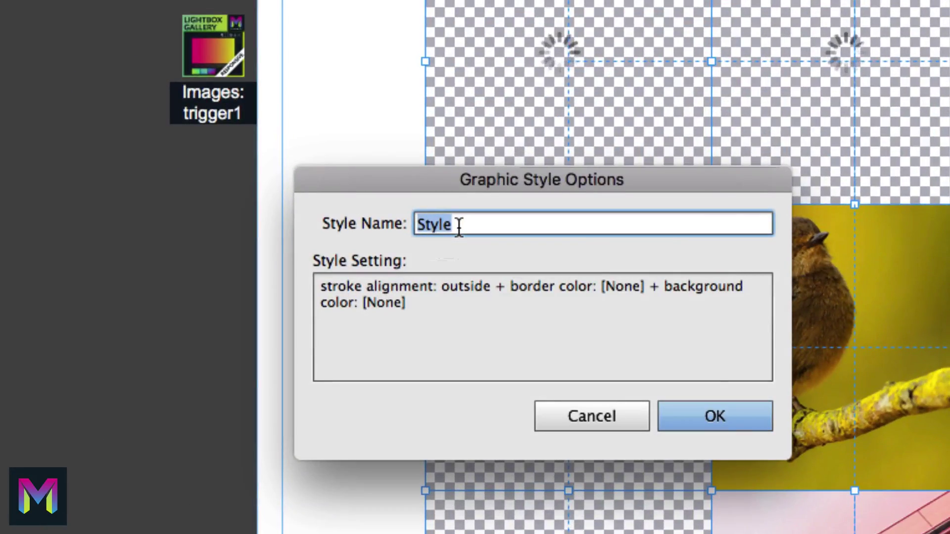
{"action": "type", "text": "trigger1"}
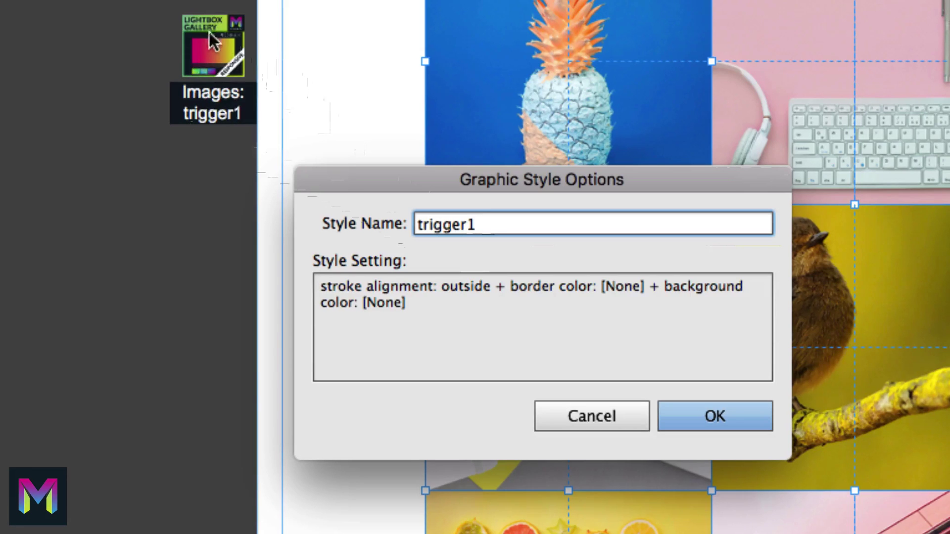
{"action": "left_click", "coordinate": [724, 426]}
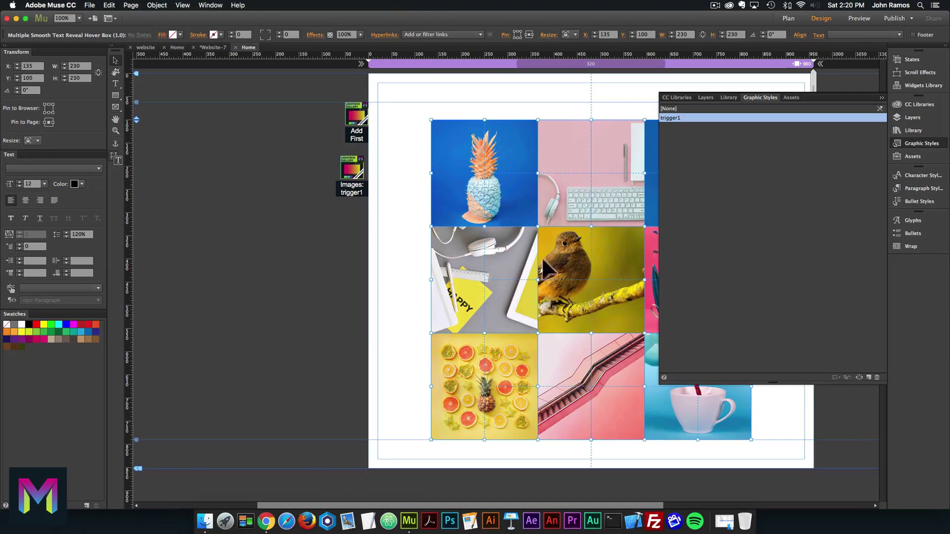
Close the graphic styles list, deselect the hover boxes and preview the page in the browser
{"action": "left_click", "coordinate": [921, 144]}
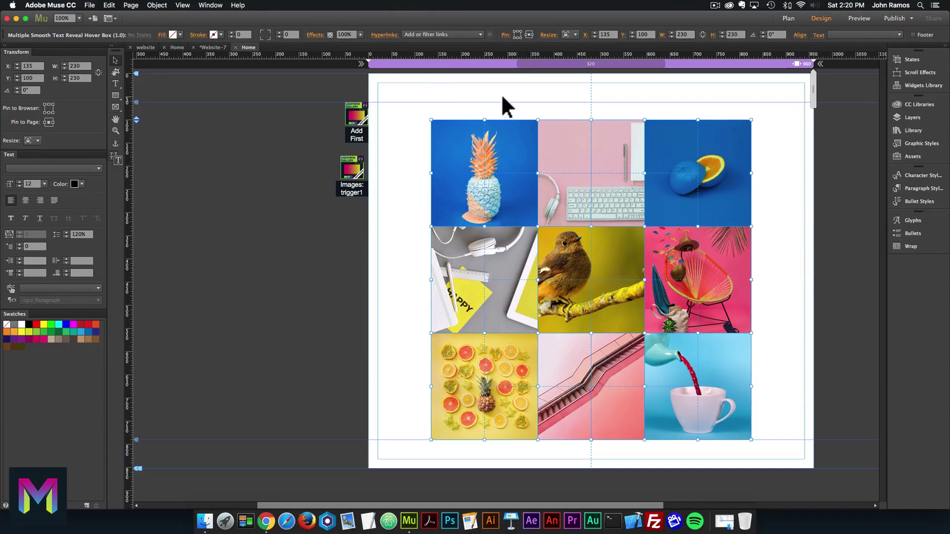
{"action": "left_click", "coordinate": [773, 261]}
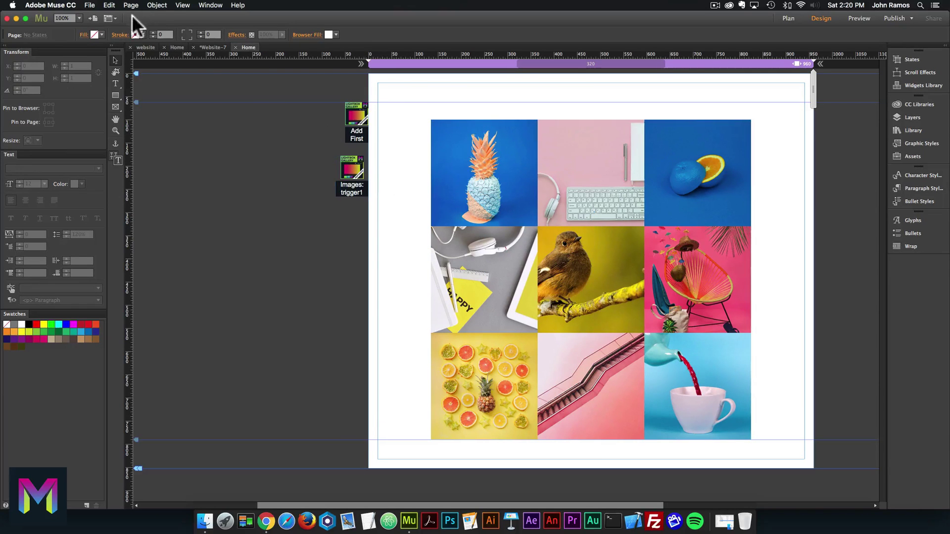
{"action": "left_click", "coordinate": [90, 5]}
{"action": "left_click", "coordinate": [106, 150]}
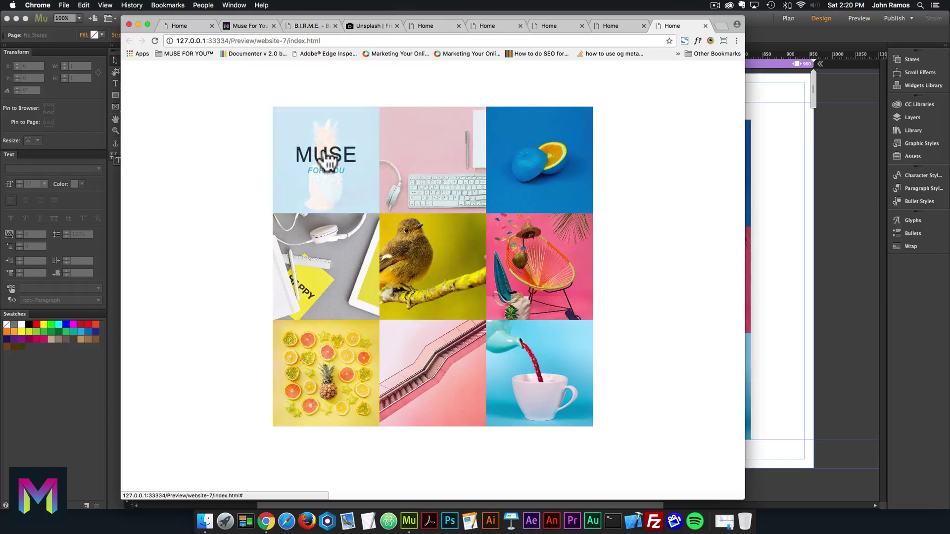
Test opening and closing the lightbox from the pineapple, chair and bird boxes, and return to Adobe Muse
{"action": "left_click", "coordinate": [323, 153]}
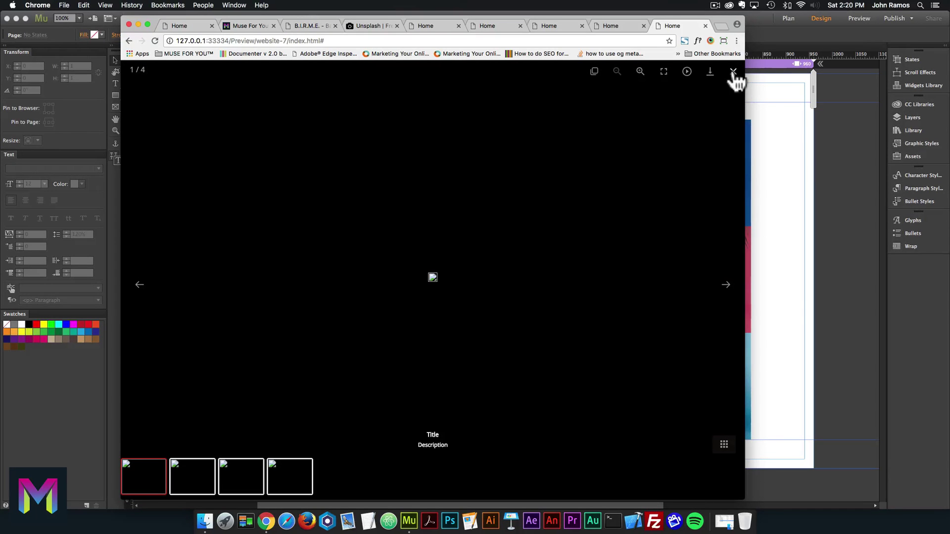
{"action": "left_click", "coordinate": [734, 73]}
{"action": "left_click", "coordinate": [496, 293]}
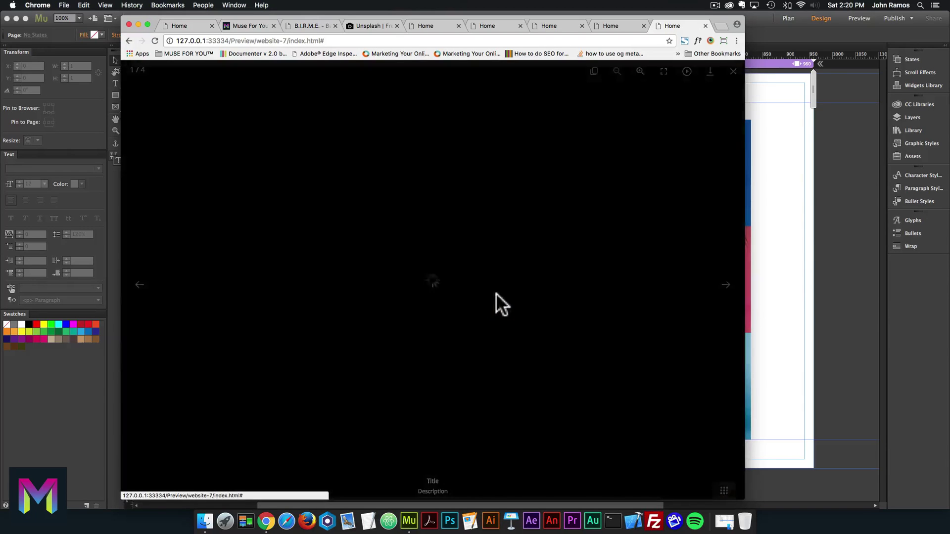
{"action": "left_click", "coordinate": [733, 74]}
{"action": "left_click", "coordinate": [435, 286]}
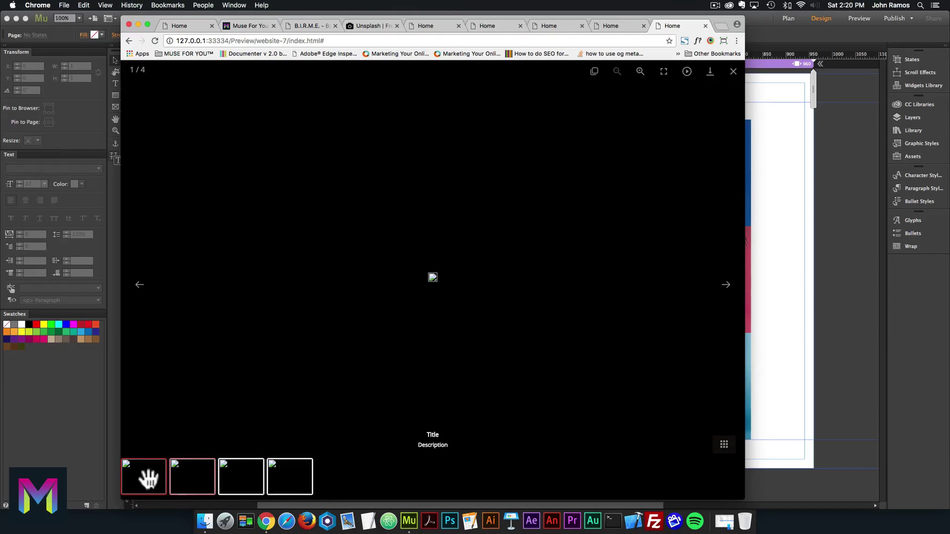
{"action": "left_click", "coordinate": [804, 255]}
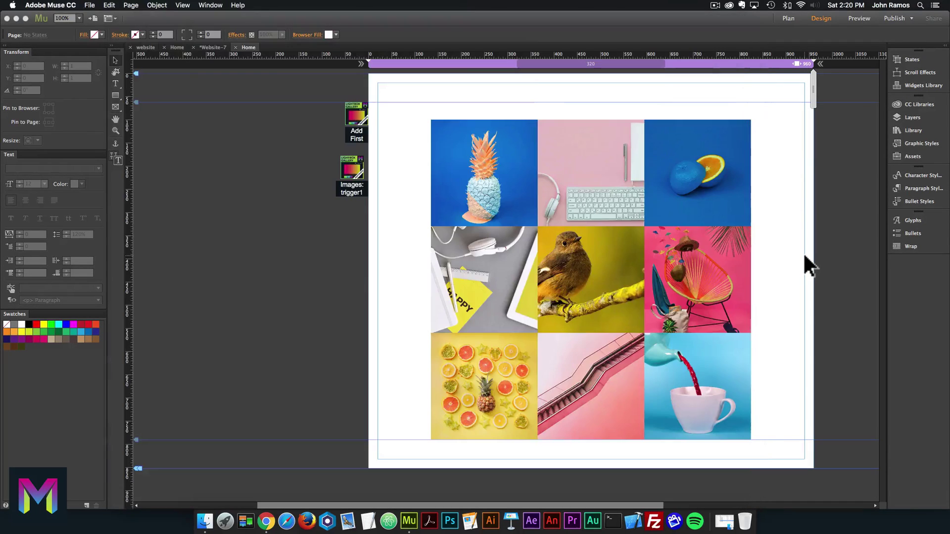
Open the Image 1 settings in the RLG Single – Images widget's options
{"action": "left_click", "coordinate": [352, 189]}
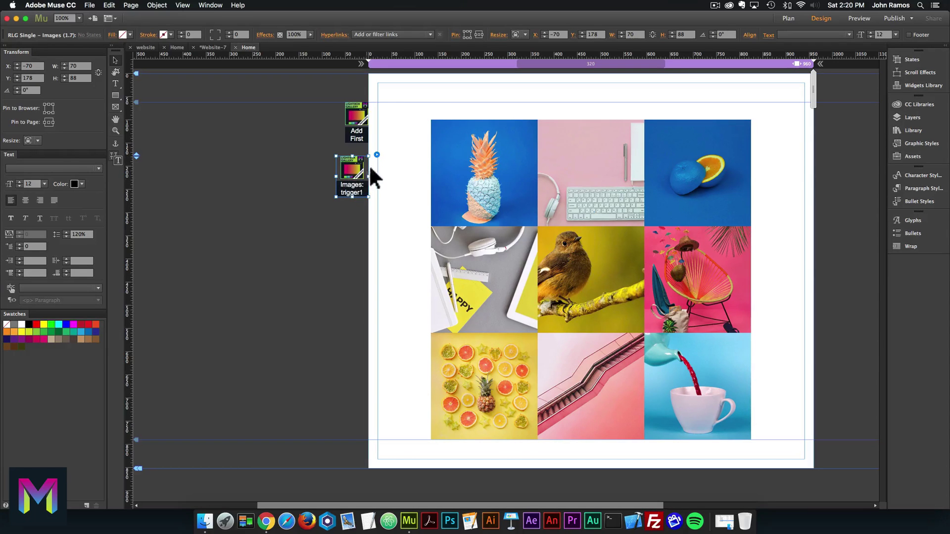
{"action": "left_click", "coordinate": [377, 153]}
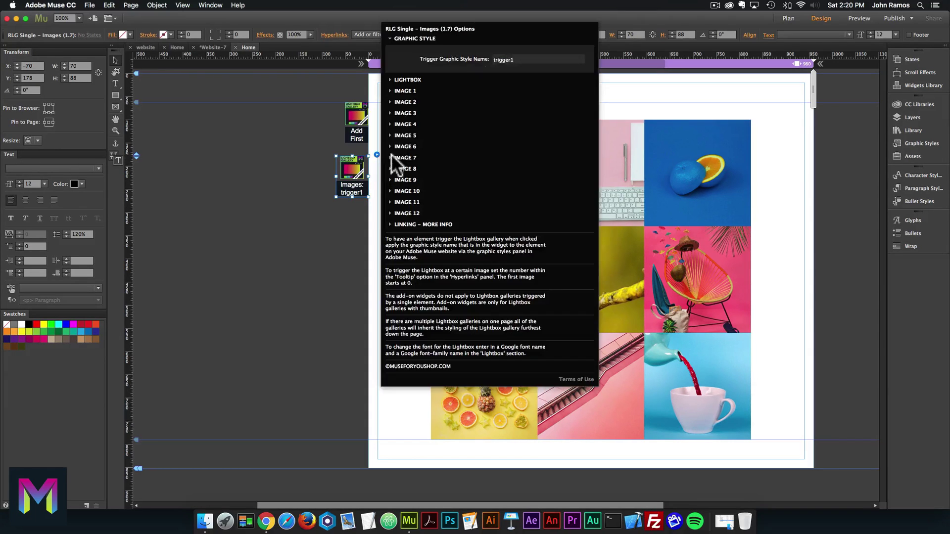
{"action": "left_click", "coordinate": [405, 91]}
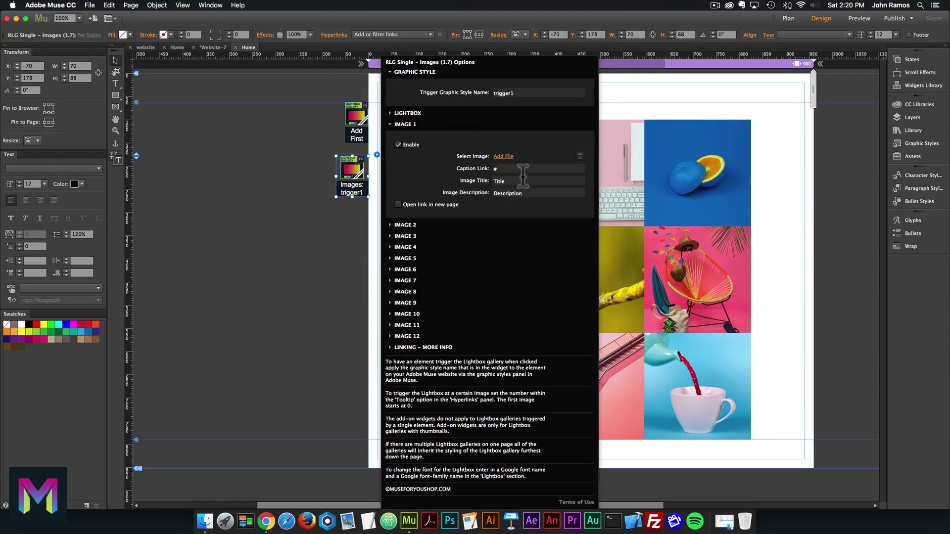
Assign the blue pineapple photo from the birme folder to Image 1
{"action": "left_click", "coordinate": [501, 156]}
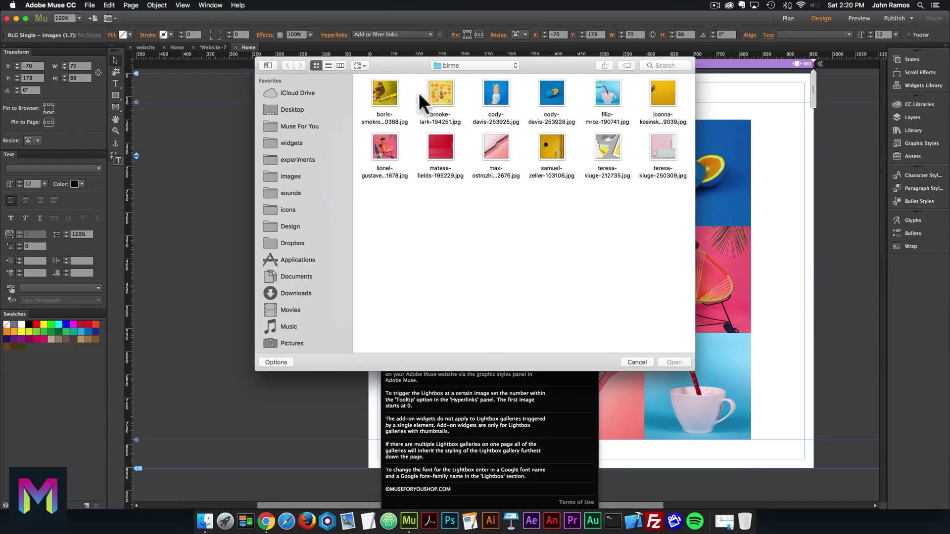
{"action": "left_click_drag", "start_coordinate": [382, 63], "coordinate": [643, 183]}
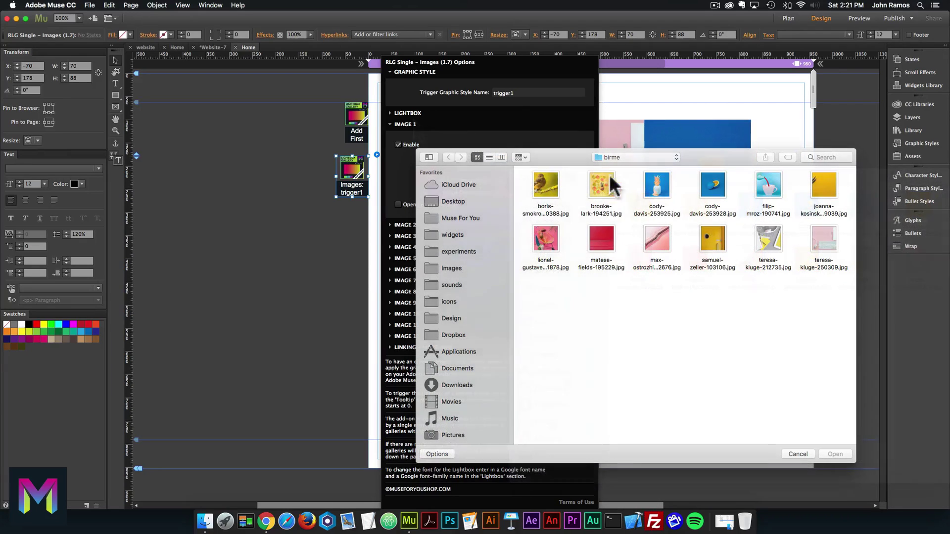
{"action": "left_click", "coordinate": [659, 182]}
{"action": "double_click", "coordinate": [659, 182]}
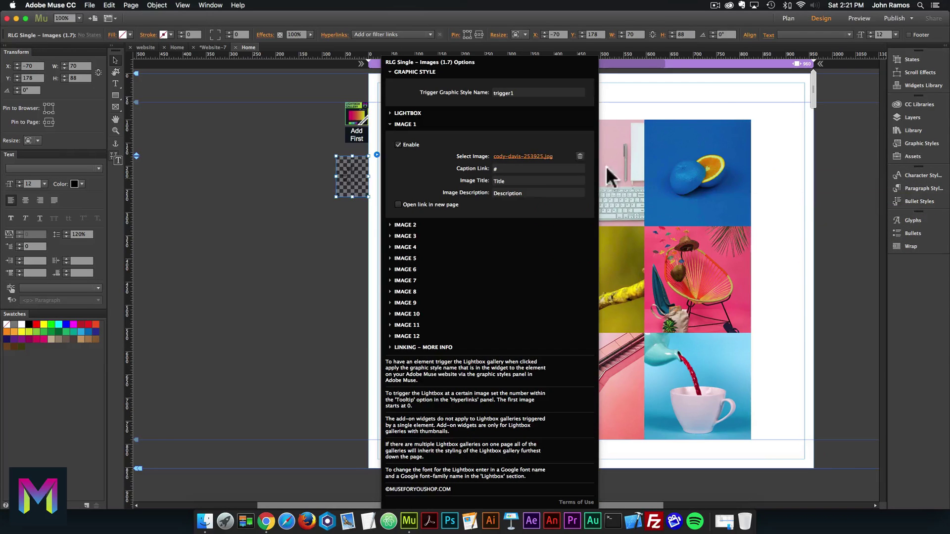
Replace the Image 1 file with the blue pineapple photo from the images folder
{"action": "left_click", "coordinate": [539, 158]}
{"action": "left_click", "coordinate": [479, 64]}
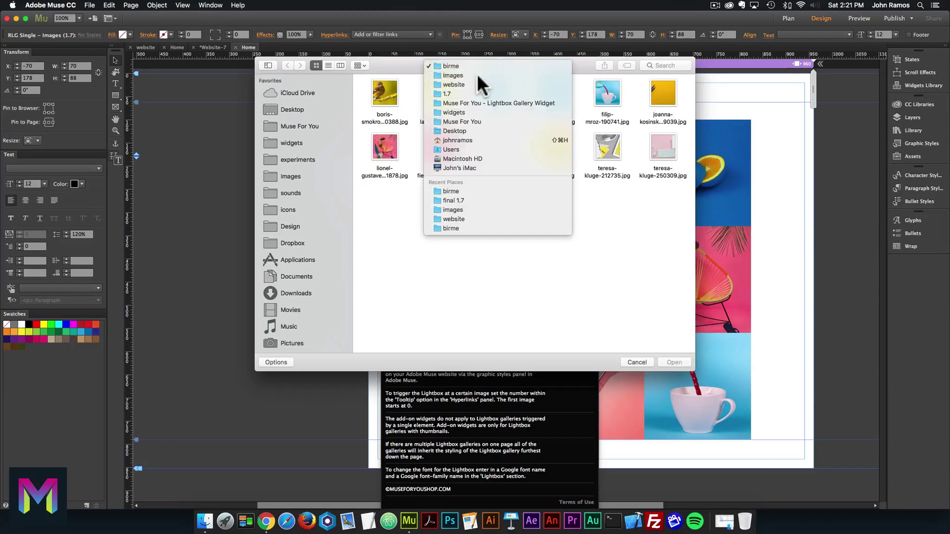
{"action": "left_click", "coordinate": [477, 75]}
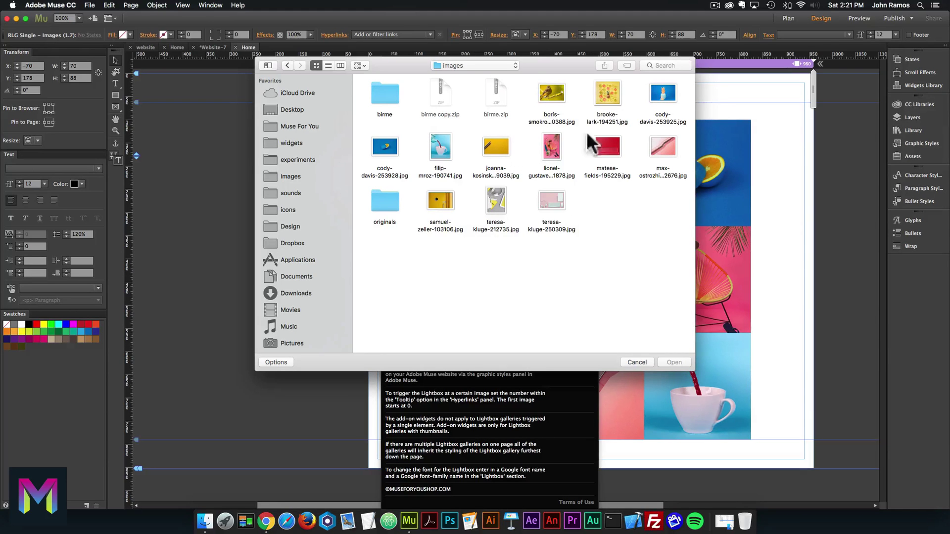
{"action": "left_click", "coordinate": [663, 96]}
{"action": "double_click", "coordinate": [664, 97]}
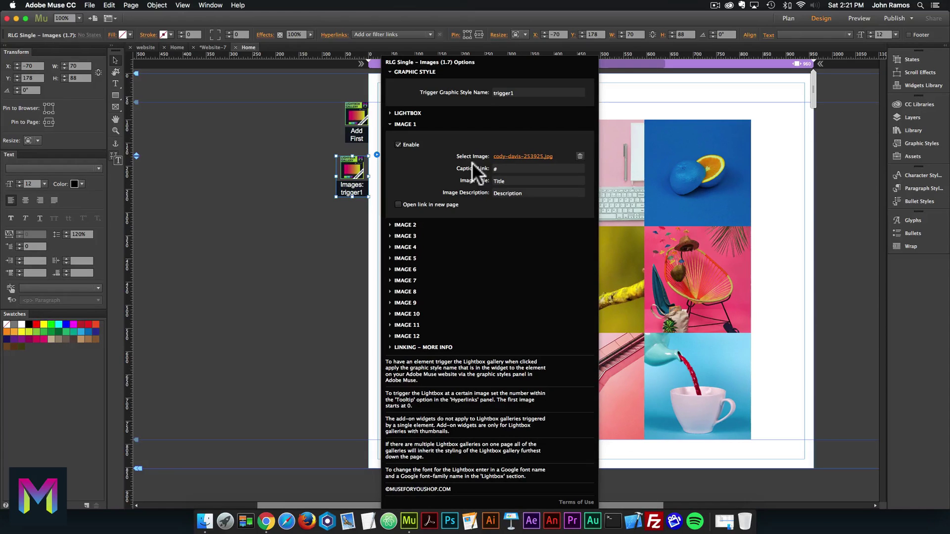
Assign the pink keyboard photo ending in 250309.jpg from the images folder to Image 2
{"action": "left_click", "coordinate": [405, 225]}
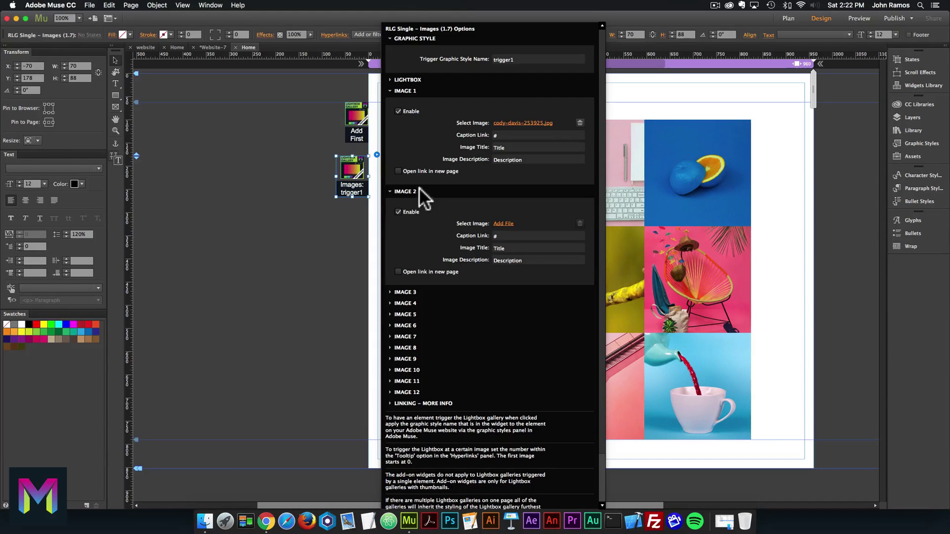
{"action": "left_click", "coordinate": [503, 224]}
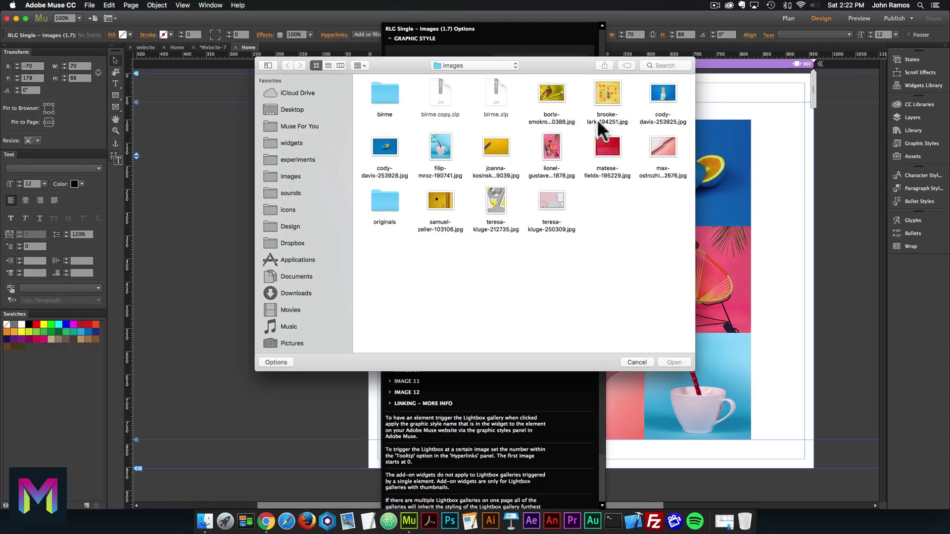
{"action": "left_click", "coordinate": [549, 201]}
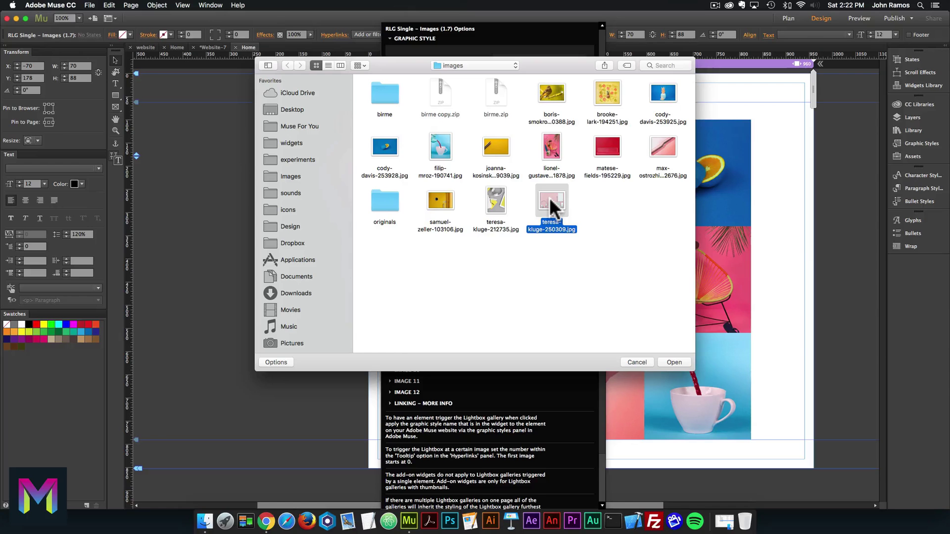
{"action": "double_click", "coordinate": [550, 201]}
Assign the blue orange photo ending in 253928.jpg to Image 3 and collapse the Image 3 and Image 2 settings
{"action": "left_click", "coordinate": [397, 292]}
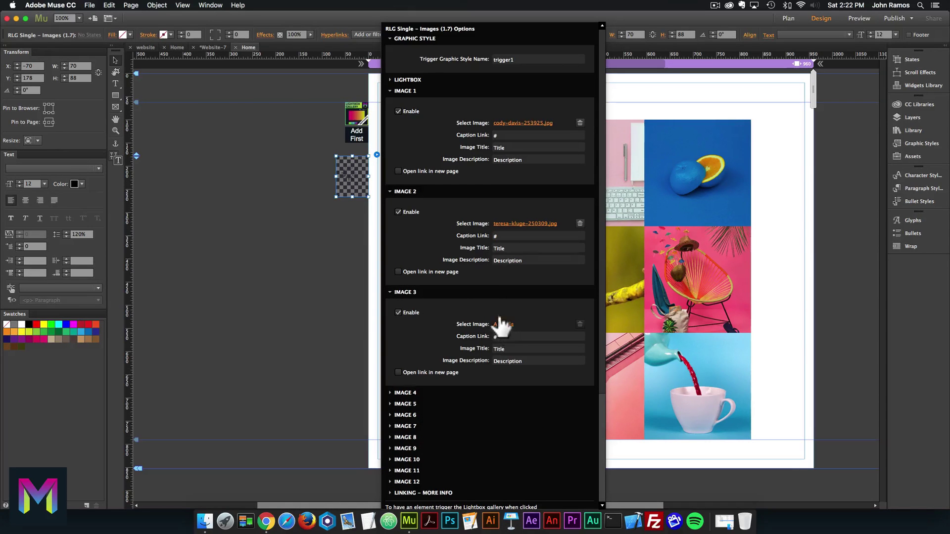
{"action": "left_click", "coordinate": [501, 321]}
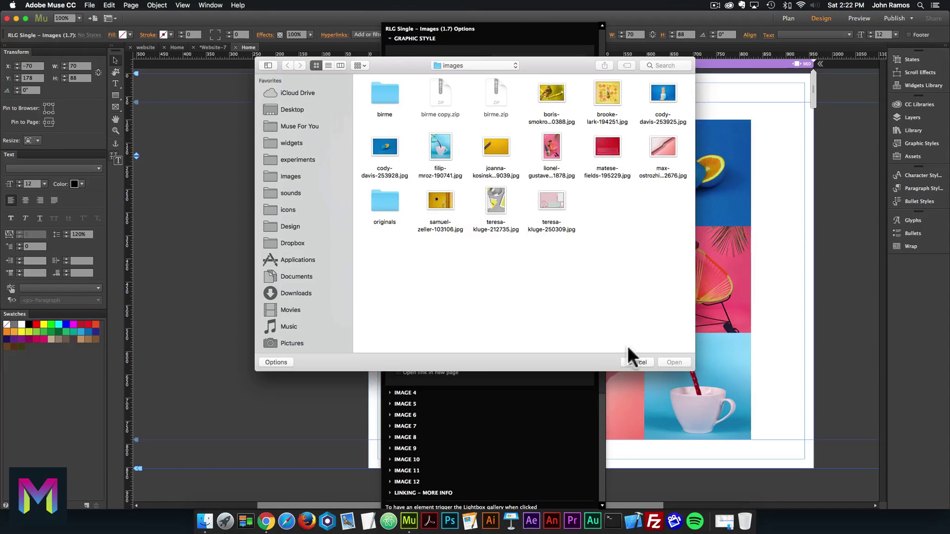
{"action": "left_click", "coordinate": [633, 361]}
{"action": "left_click", "coordinate": [493, 322]}
{"action": "double_click", "coordinate": [370, 151]}
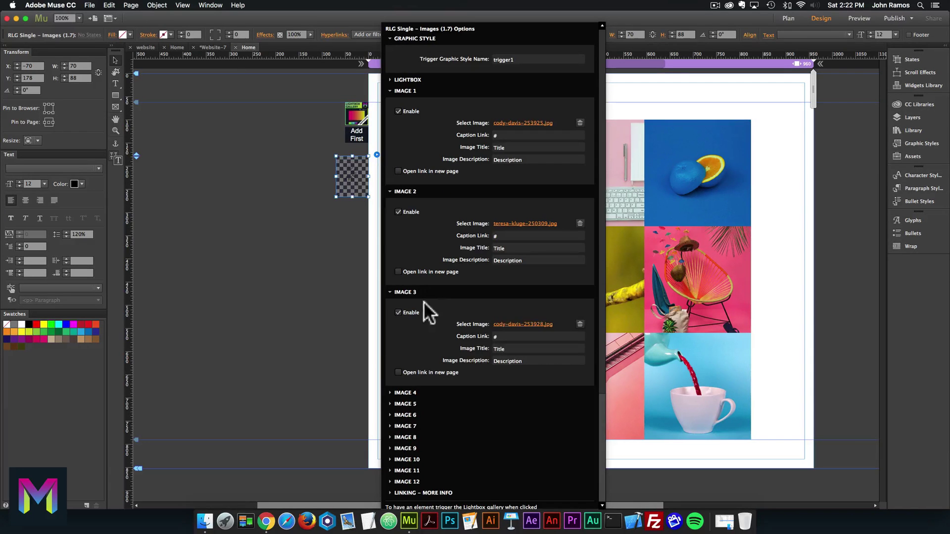
{"action": "left_click", "coordinate": [413, 293]}
{"action": "left_click", "coordinate": [406, 192]}
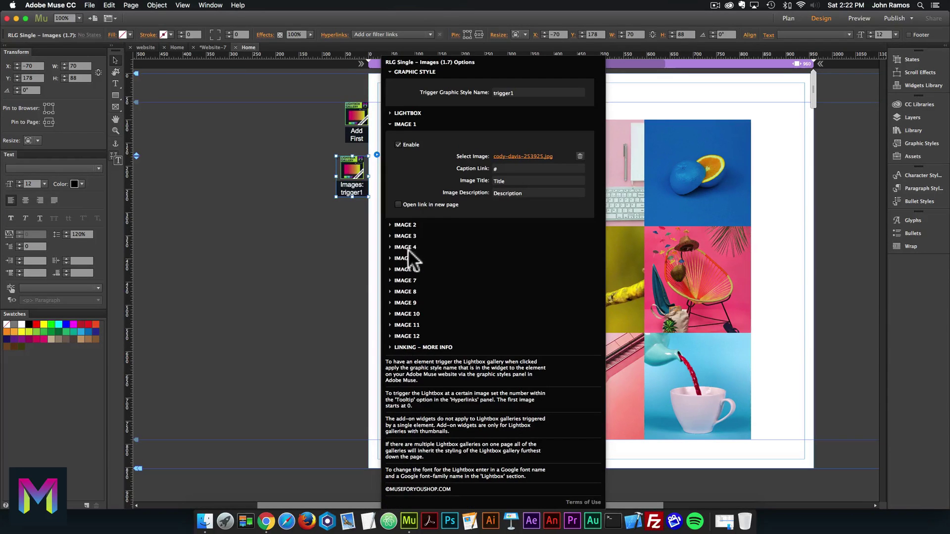
Assign the grey and yellow desk photo ending in 212735.jpg to Image 4
{"action": "left_click", "coordinate": [408, 247]}
{"action": "left_click", "coordinate": [500, 248]}
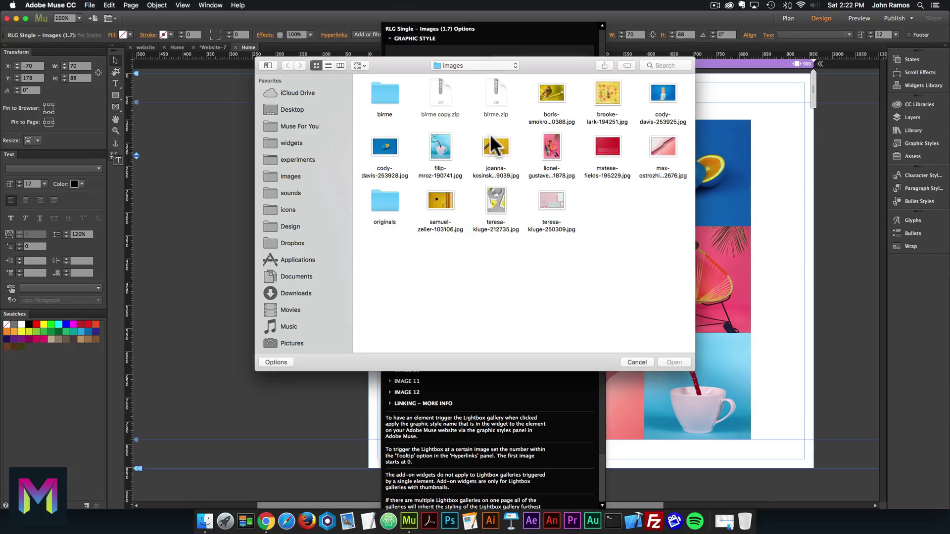
{"action": "double_click", "coordinate": [503, 197]}
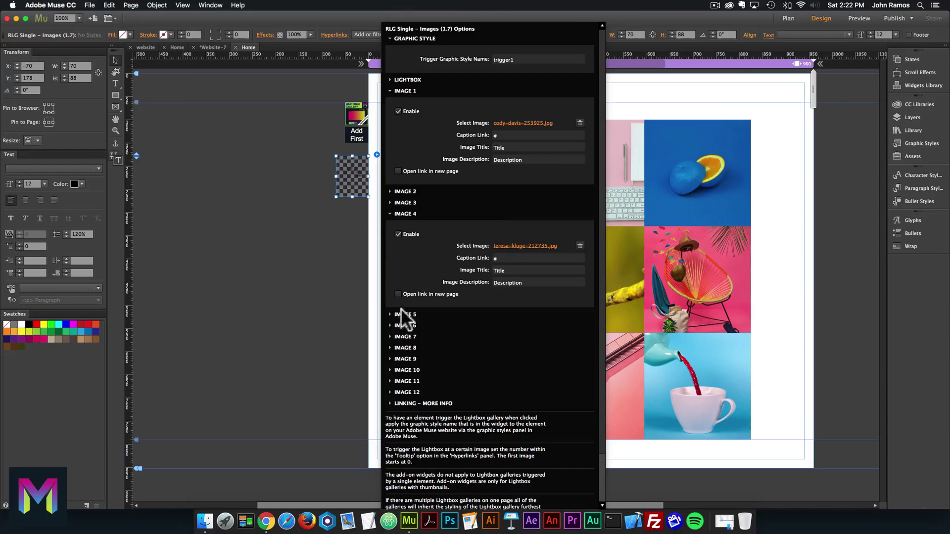
Assign the bird photo ending in 200388.jpg to Image 5 and collapse its settings
{"action": "left_click", "coordinate": [403, 314]}
{"action": "left_click", "coordinate": [499, 346]}
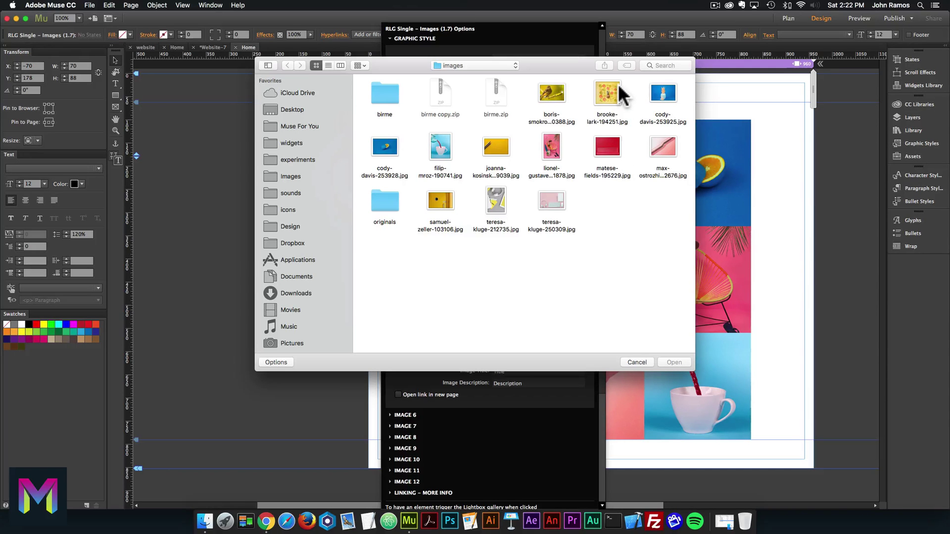
{"action": "double_click", "coordinate": [553, 93]}
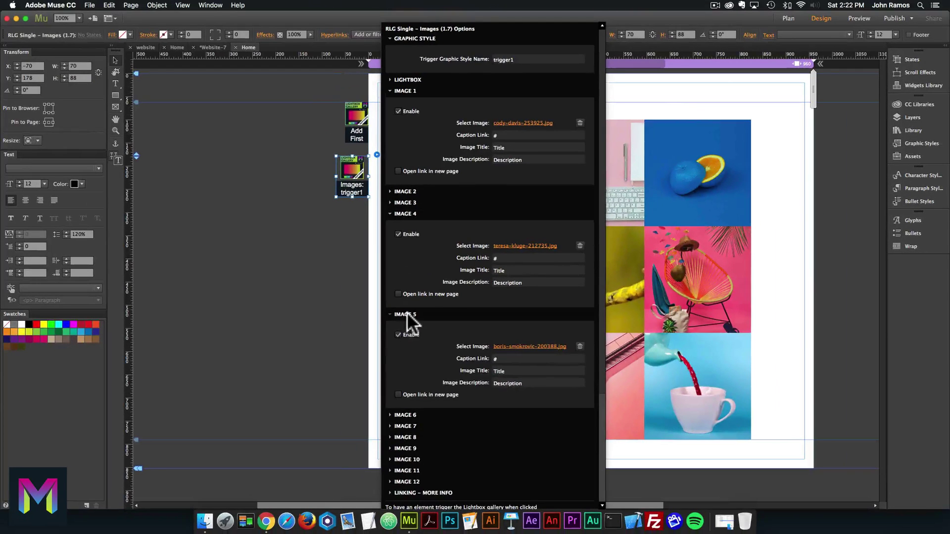
{"action": "left_click", "coordinate": [413, 275]}
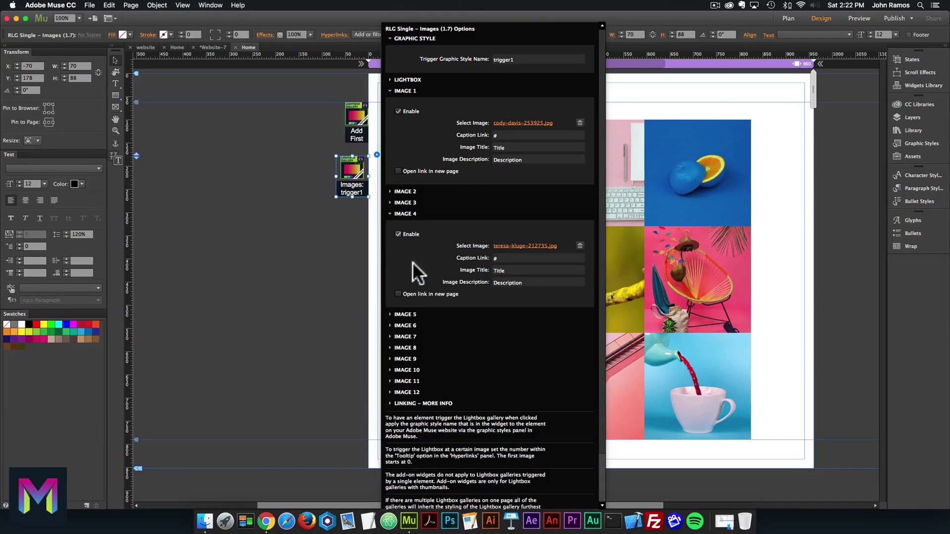
Enable Image 6, assign it the pink chair photo ending in 171878.jpg, and collapse its settings
{"action": "left_click", "coordinate": [409, 324]}
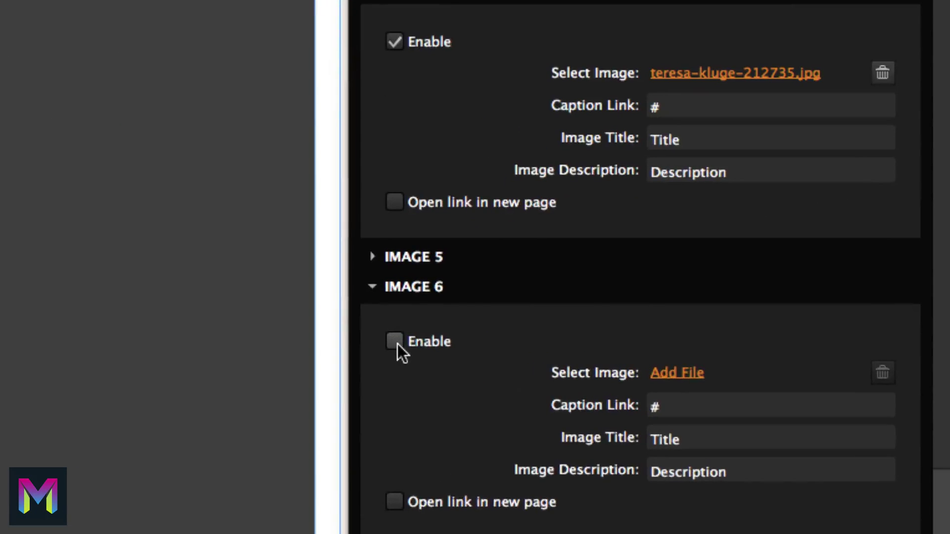
{"action": "left_click", "coordinate": [398, 346]}
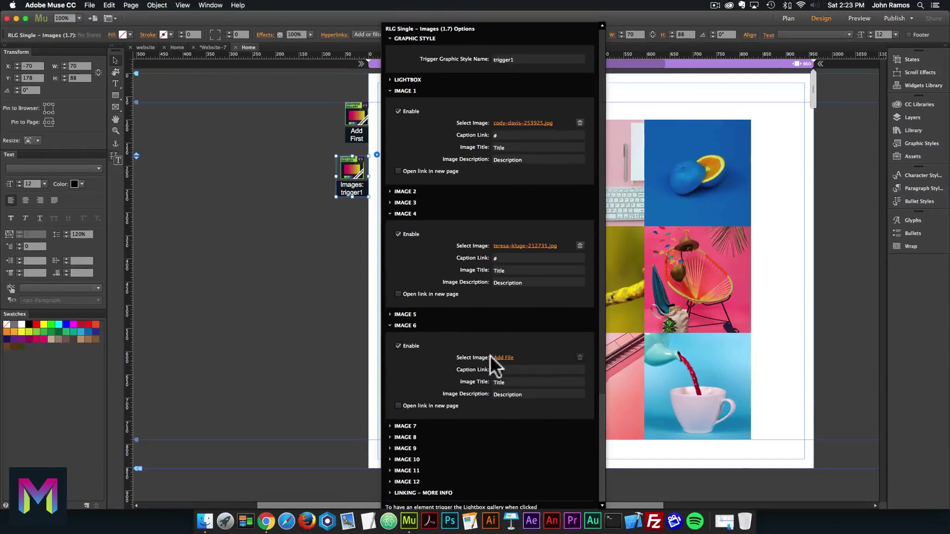
{"action": "left_click", "coordinate": [677, 373]}
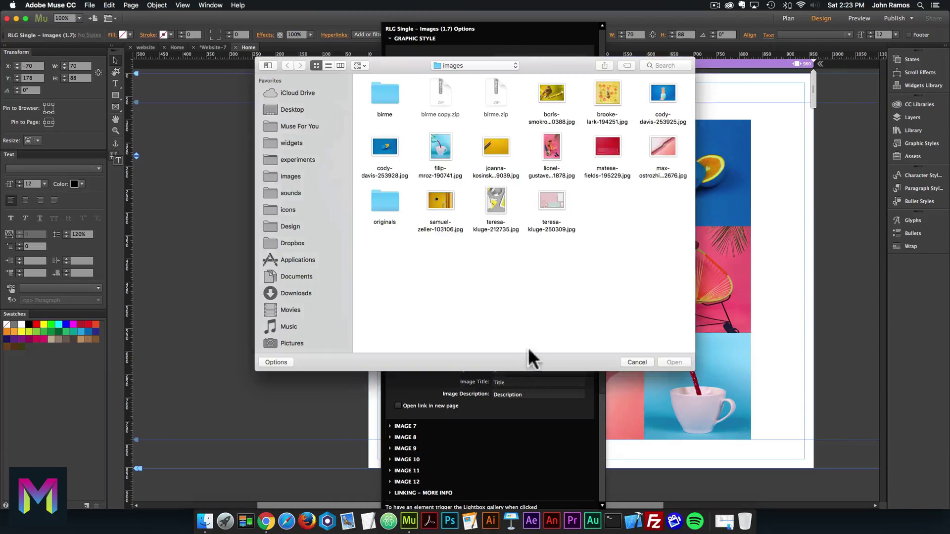
{"action": "double_click", "coordinate": [551, 148]}
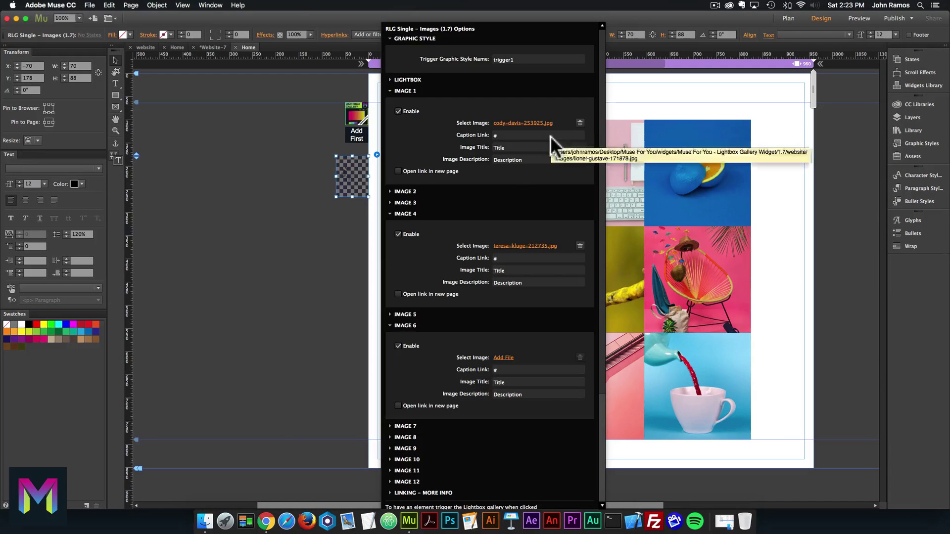
{"action": "left_click", "coordinate": [411, 326]}
Enable Image 7, assign it a photo from the images folder, and collapse its settings
{"action": "left_click", "coordinate": [410, 337]}
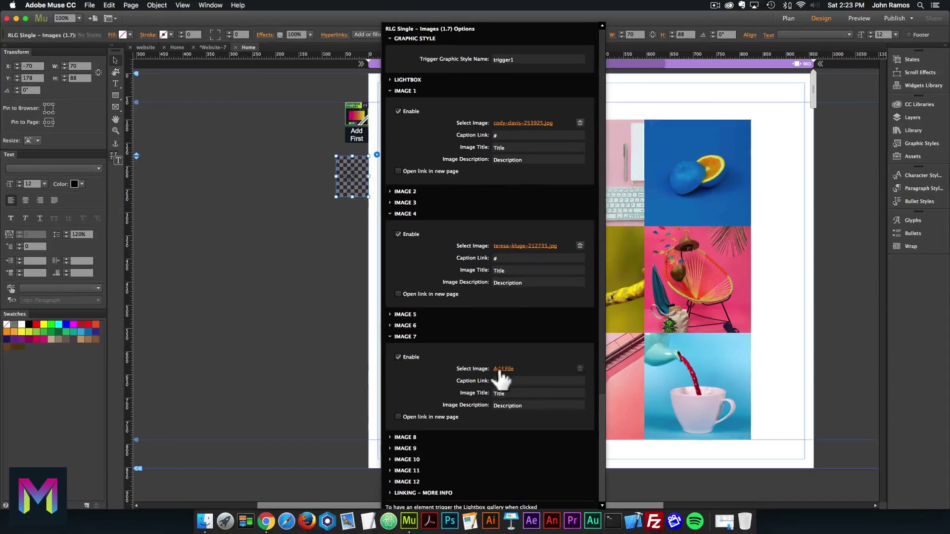
{"action": "left_click", "coordinate": [661, 389]}
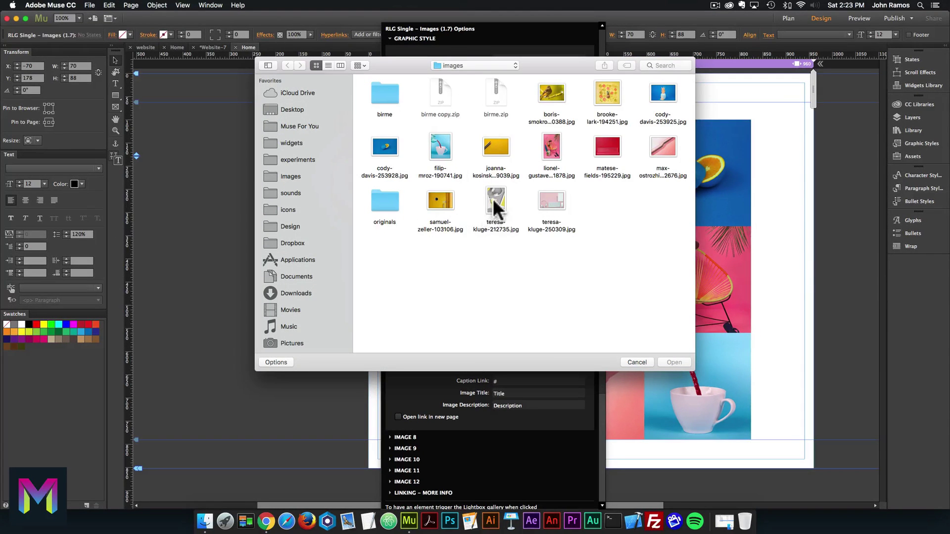
{"action": "double_click", "coordinate": [495, 202]}
{"action": "left_click", "coordinate": [410, 336]}
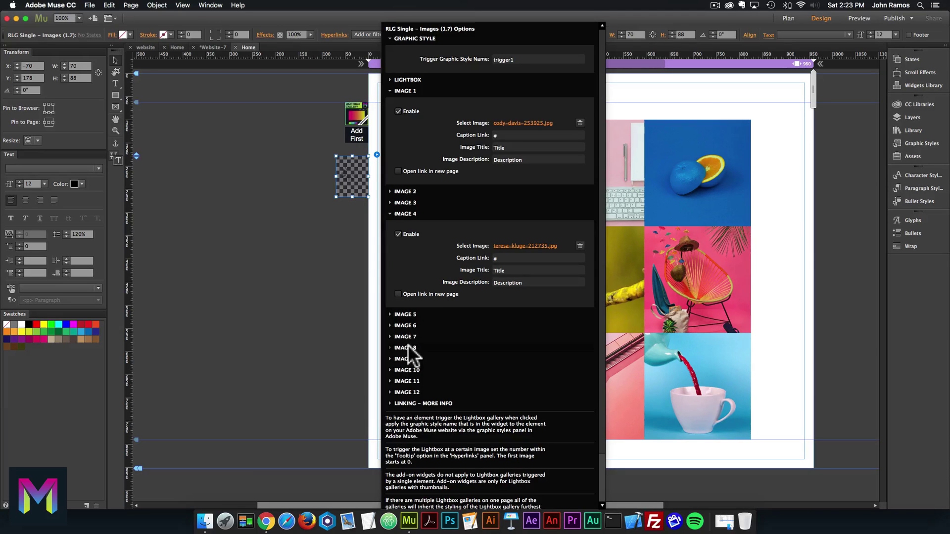
Reopen the trigger1 image widget's options and replace Image 7's file with the fruit photo ending in 194251.jpg
{"action": "left_click", "coordinate": [213, 257]}
{"action": "left_click", "coordinate": [352, 168]}
{"action": "left_click", "coordinate": [376, 155]}
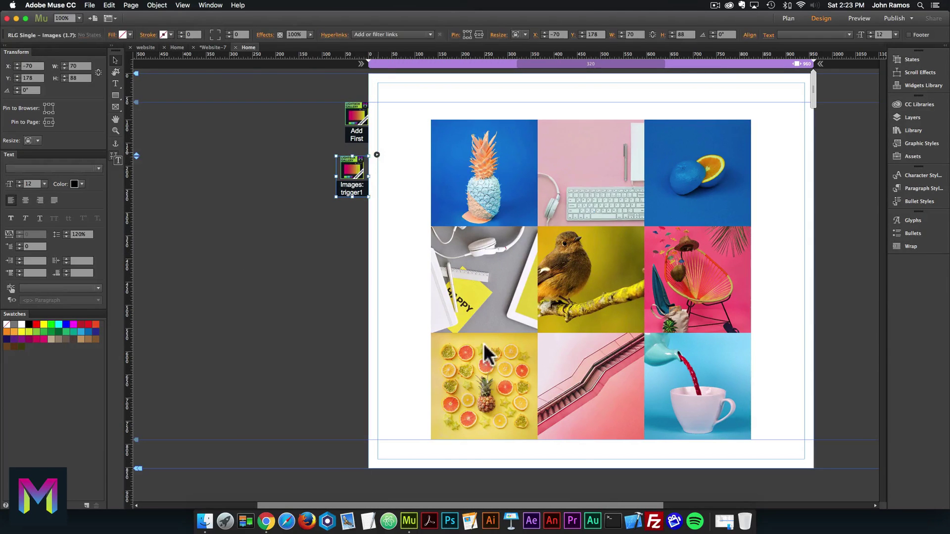
{"action": "left_click", "coordinate": [409, 157]}
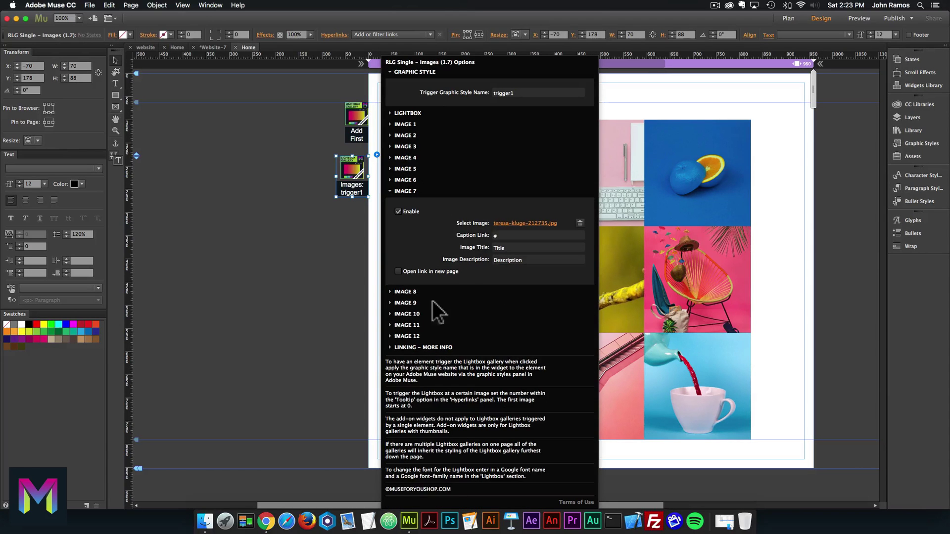
{"action": "left_click", "coordinate": [517, 223]}
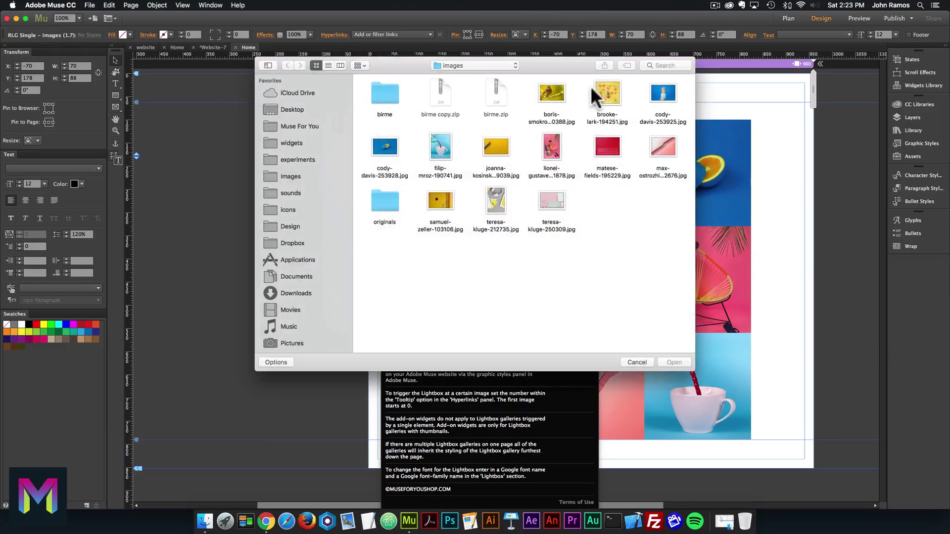
{"action": "left_click", "coordinate": [604, 94]}
{"action": "double_click", "coordinate": [605, 94]}
Enable Image 8, assign it the pink staircase photo ending in 2676.jpg, and collapse its settings
{"action": "left_click", "coordinate": [405, 289]}
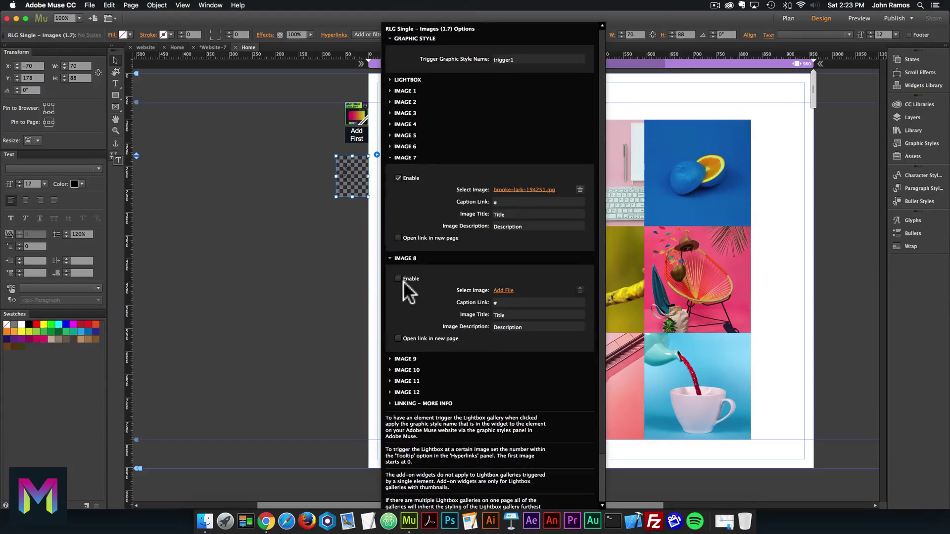
{"action": "left_click", "coordinate": [389, 277]}
{"action": "left_click", "coordinate": [505, 290]}
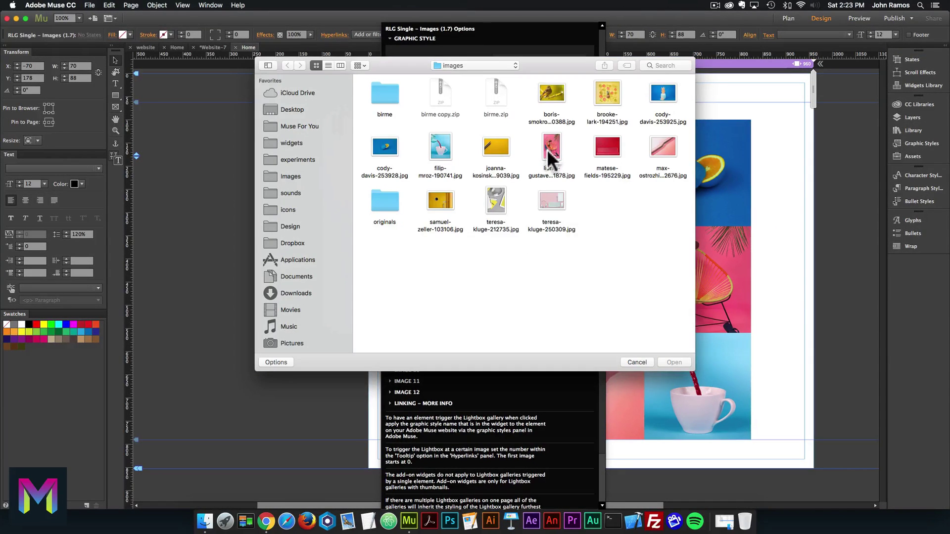
{"action": "double_click", "coordinate": [664, 146]}
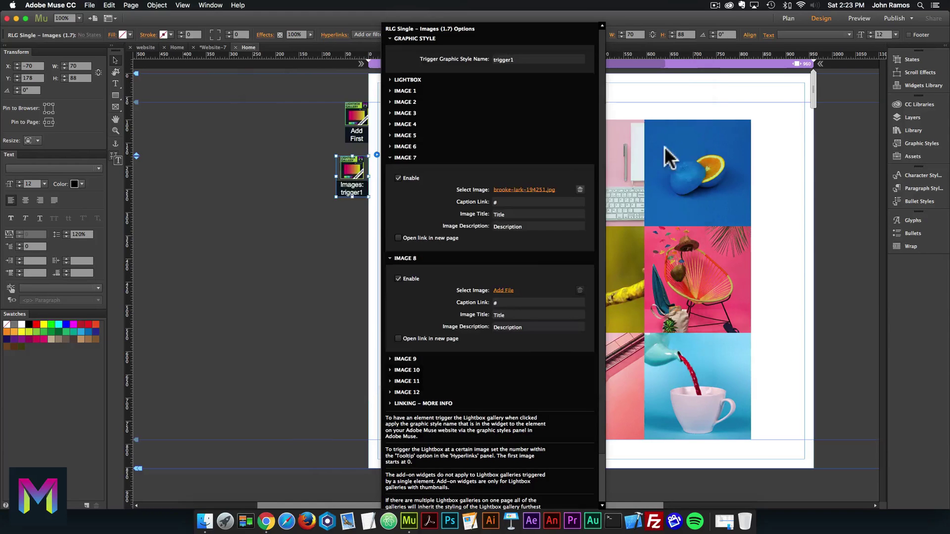
{"action": "left_click", "coordinate": [406, 256]}
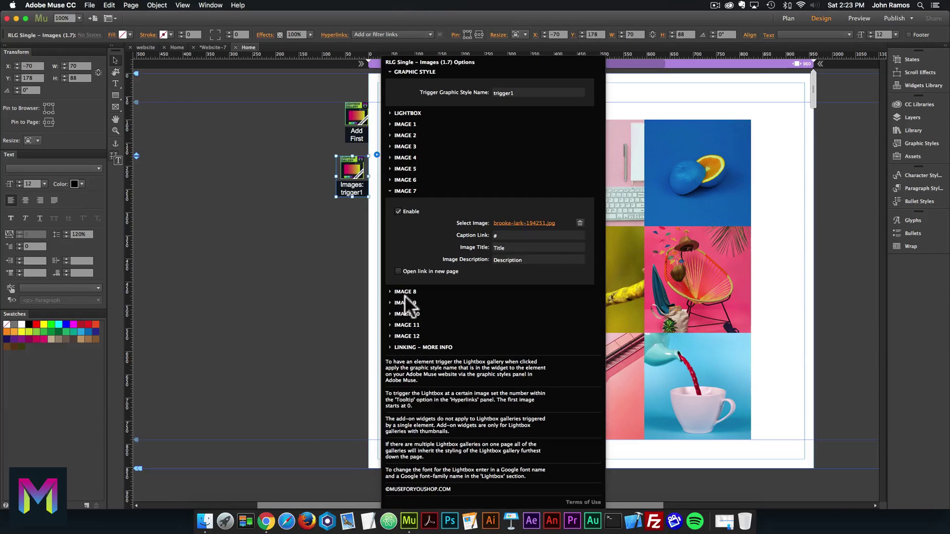
Enable Image 9 and assign it the teacup photo ending in 190741.jpg
{"action": "left_click", "coordinate": [403, 269]}
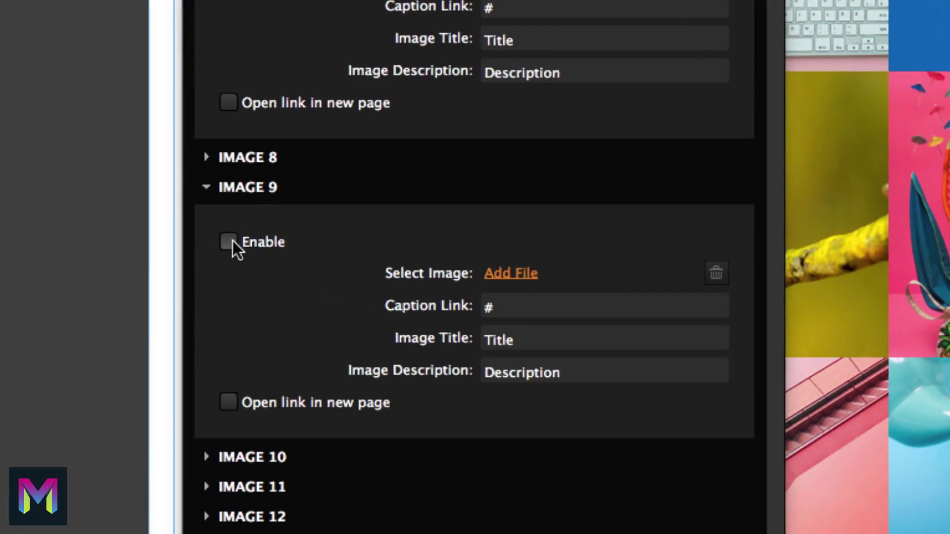
{"action": "left_click", "coordinate": [390, 289]}
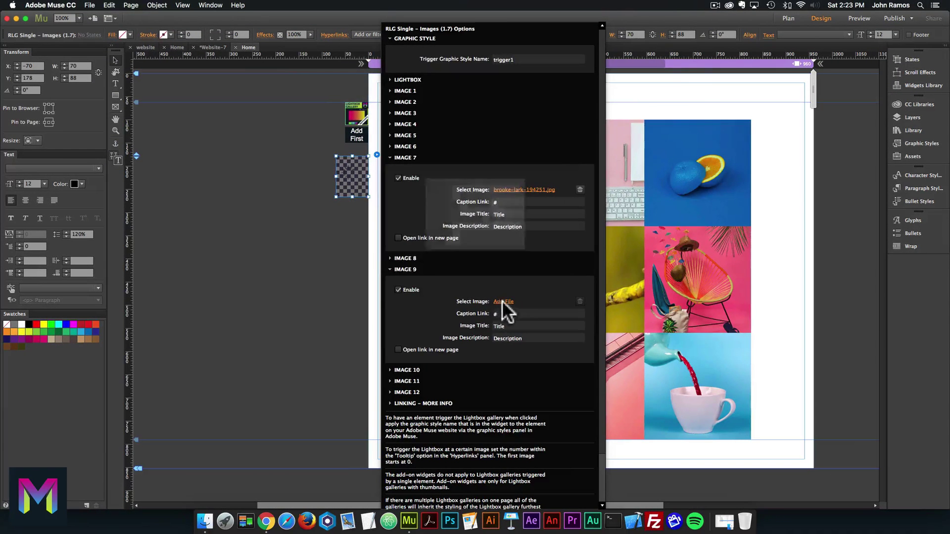
{"action": "left_click", "coordinate": [499, 277]}
{"action": "double_click", "coordinate": [440, 145]}
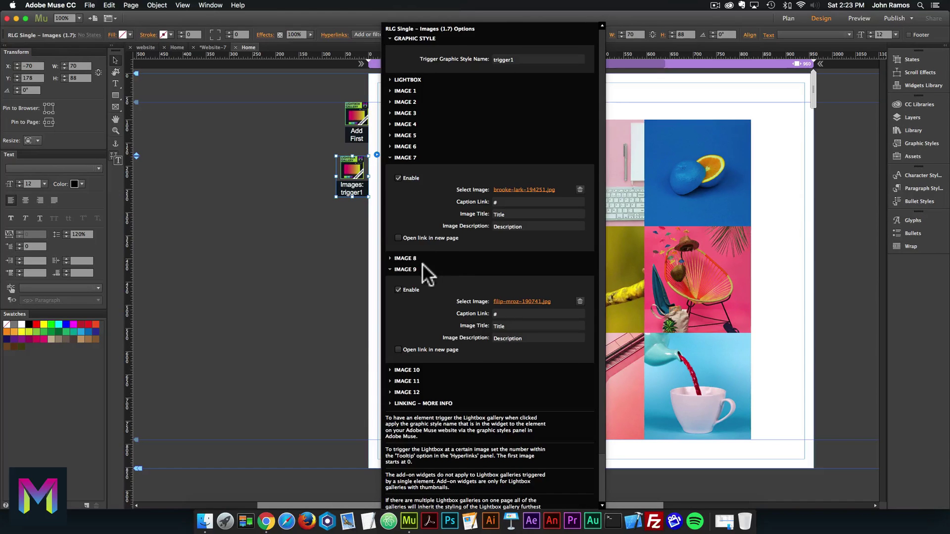
Check the Image 1 settings and collapse the Image 7 settings in the gallery widget's options
{"action": "left_click", "coordinate": [405, 90]}
{"action": "left_click", "coordinate": [405, 90]}
{"action": "left_click", "coordinate": [405, 158]}
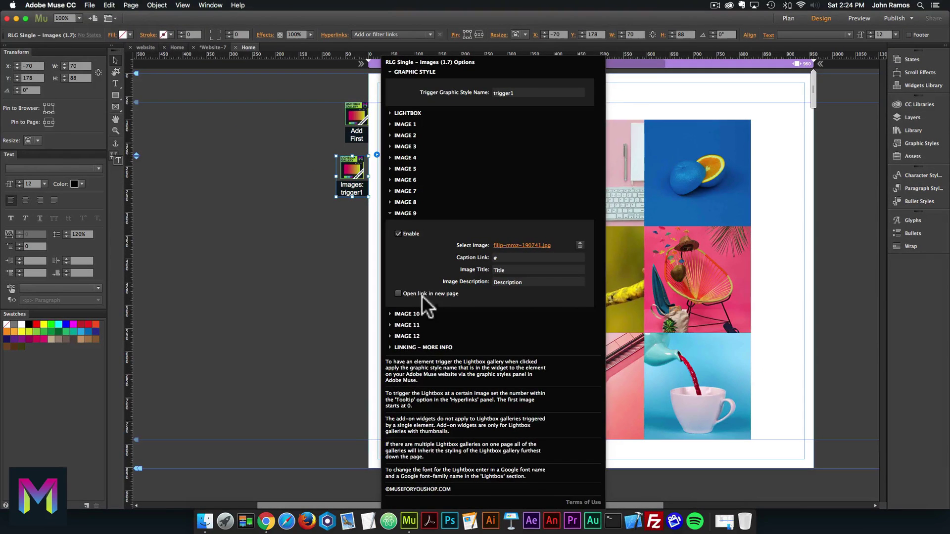
{"action": "left_click", "coordinate": [410, 347]}
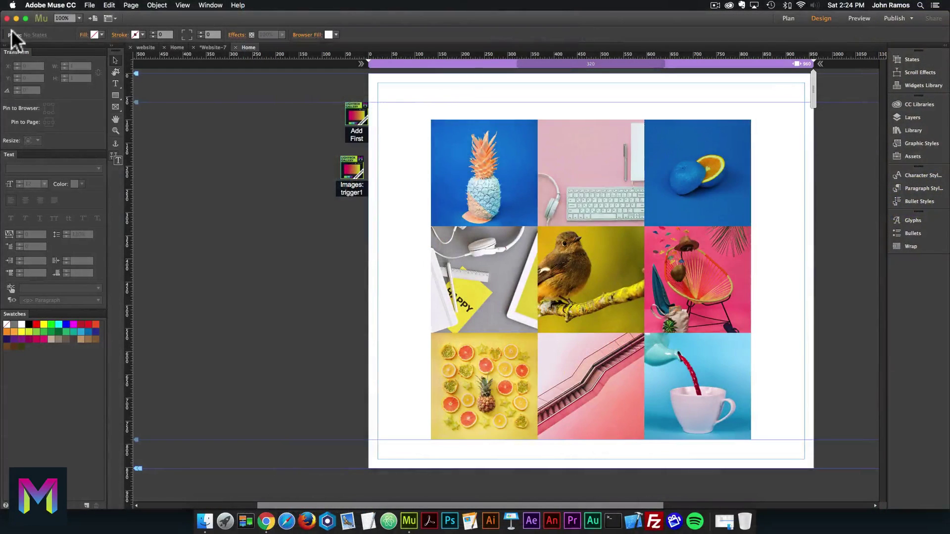
Preview the page in Chrome, closing the crowded browser window and launching the preview again in a fresh one
{"action": "left_click", "coordinate": [89, 5]}
{"action": "left_click", "coordinate": [120, 150]}
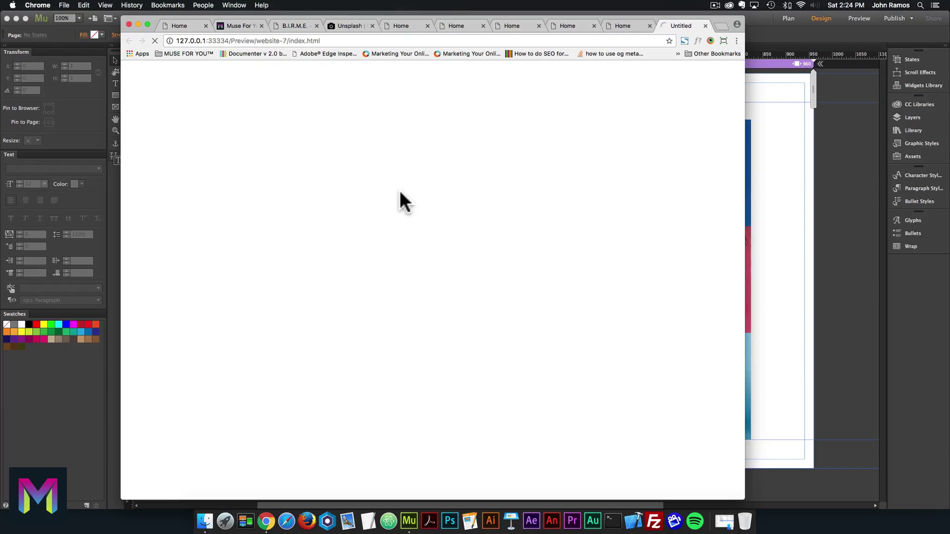
{"action": "left_click", "coordinate": [127, 23]}
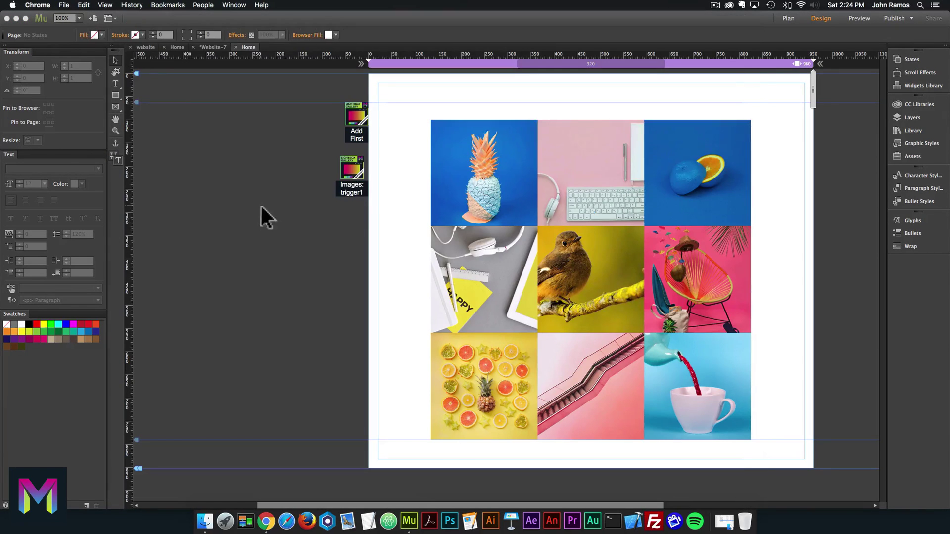
{"action": "left_click", "coordinate": [260, 203]}
{"action": "left_click", "coordinate": [89, 5]}
{"action": "left_click", "coordinate": [121, 149]}
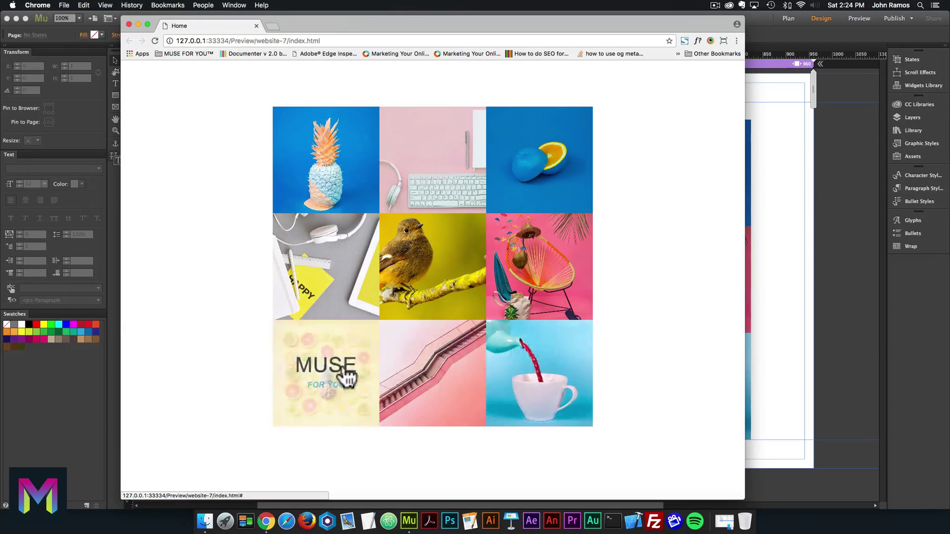
Open and close the lightbox from several gallery boxes, including the desk and fruit photos, to check which image each one starts on
{"action": "left_click", "coordinate": [331, 256]}
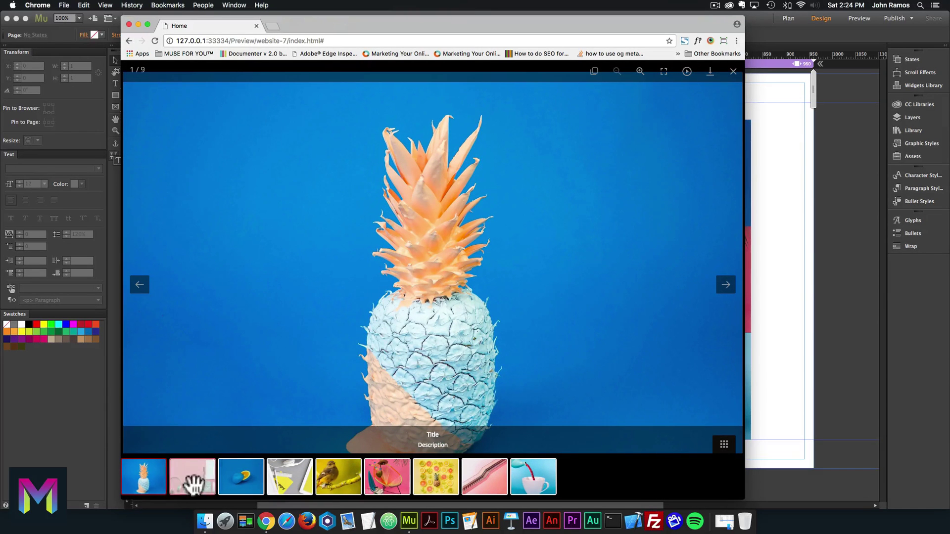
{"action": "left_click", "coordinate": [734, 72]}
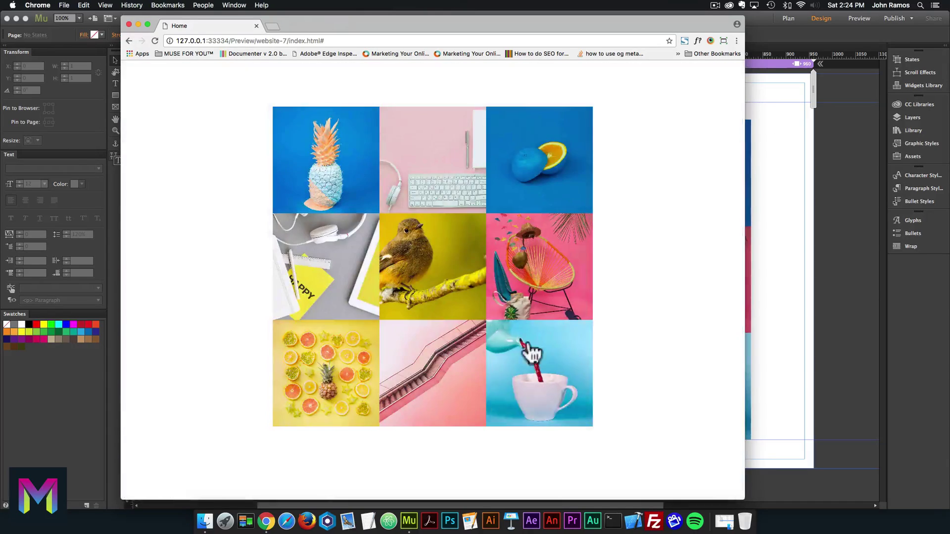
{"action": "left_click", "coordinate": [486, 347]}
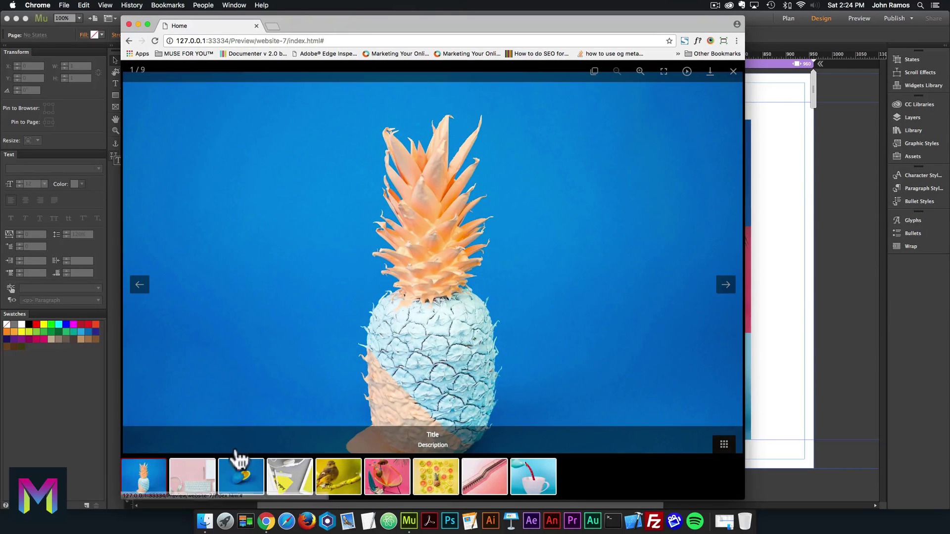
{"action": "left_click", "coordinate": [733, 72]}
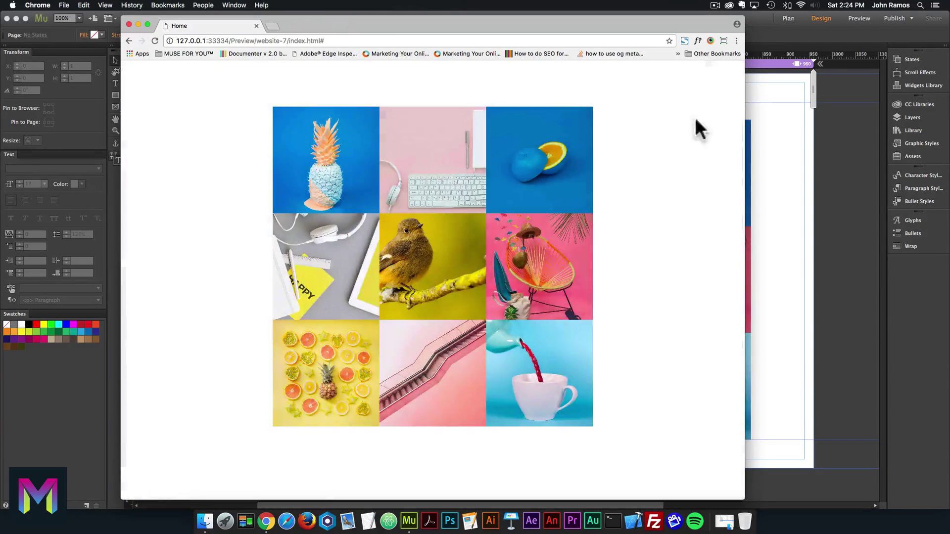
{"action": "left_click", "coordinate": [371, 402]}
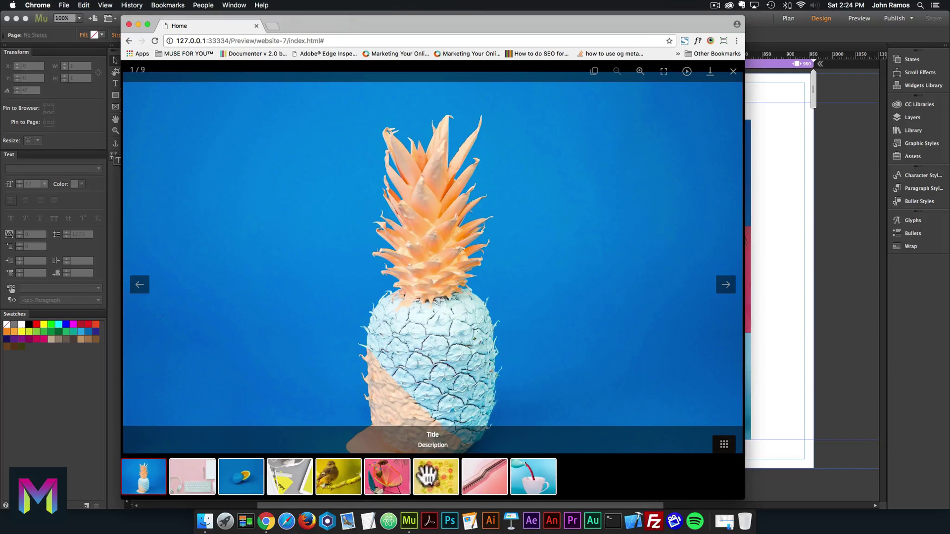
{"action": "left_click", "coordinate": [733, 71]}
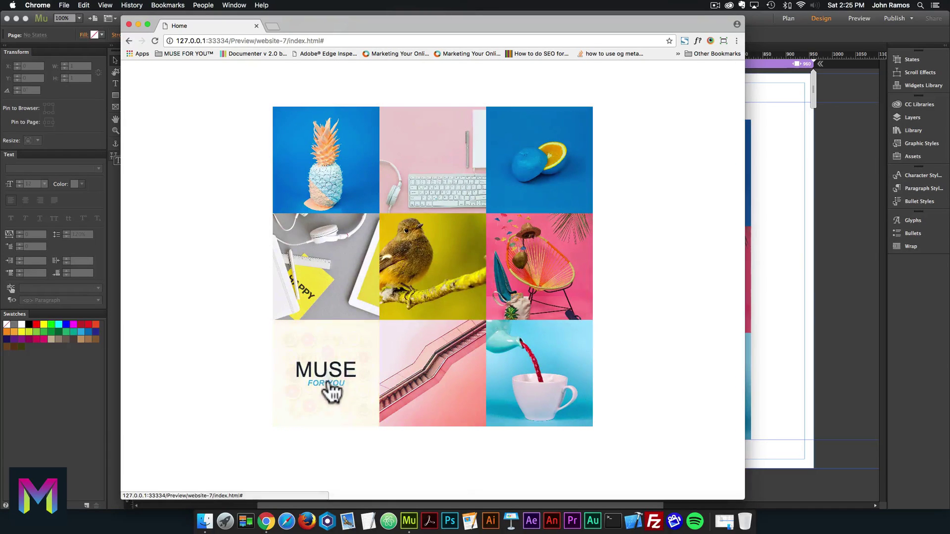
{"action": "left_click", "coordinate": [329, 391]}
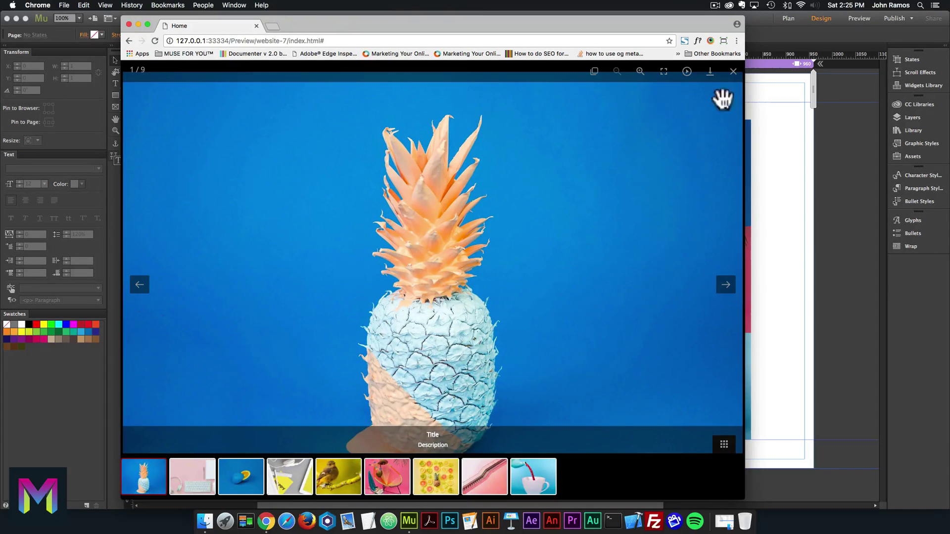
{"action": "left_click", "coordinate": [733, 71]}
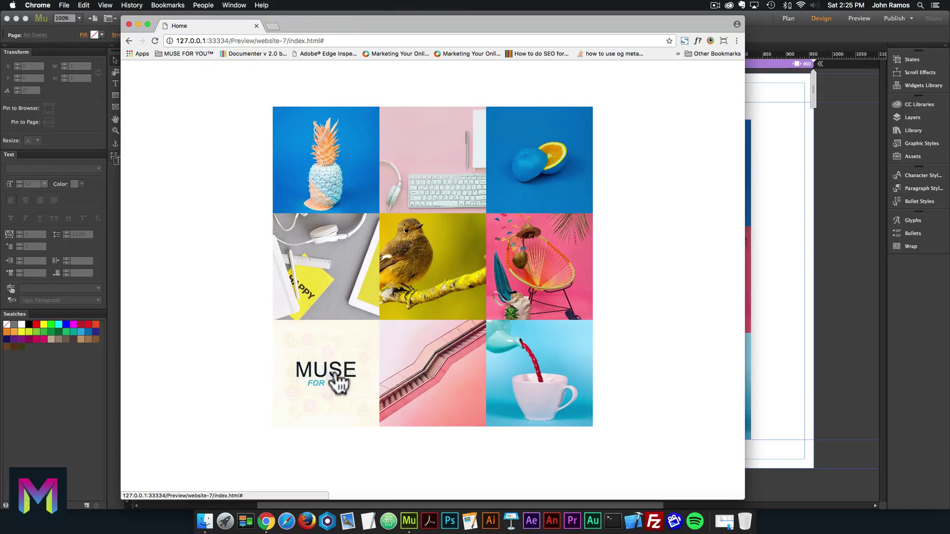
Open the lightbox from the fruit box, switch to the fruit photo's thumbnail, and return to the Adobe Muse layout
{"action": "left_click", "coordinate": [329, 366]}
{"action": "left_click", "coordinate": [456, 470]}
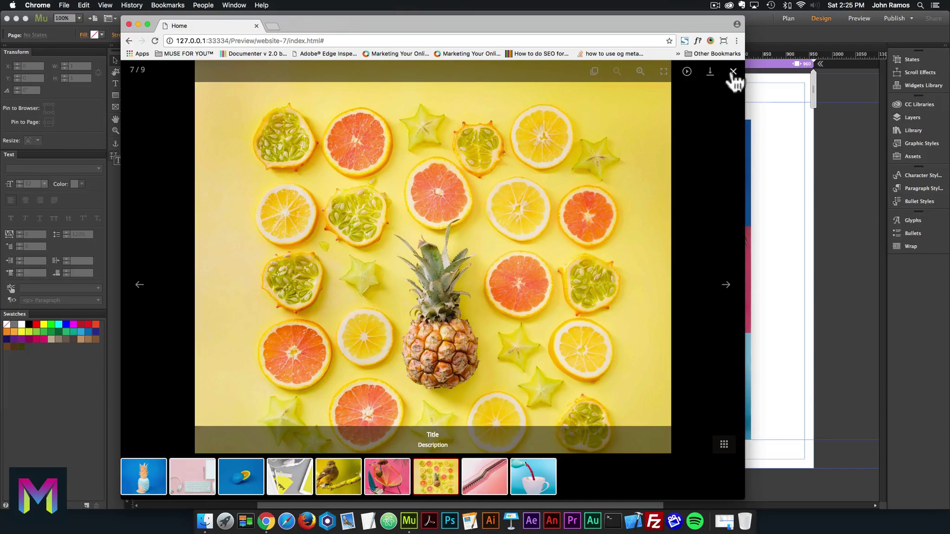
{"action": "left_click", "coordinate": [733, 72]}
{"action": "left_click", "coordinate": [778, 123]}
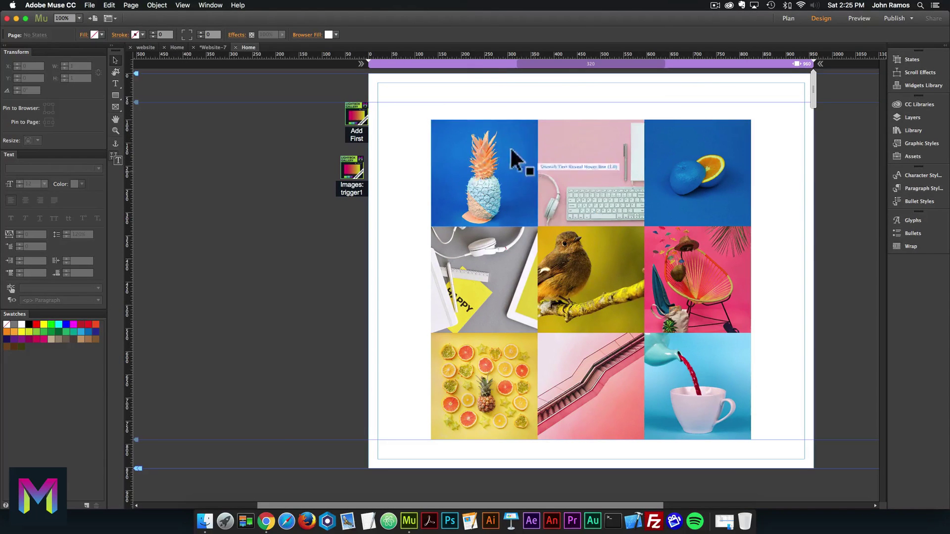
Set the hyperlink tooltip of the pineapple hover box to 0
{"action": "left_click", "coordinate": [494, 166]}
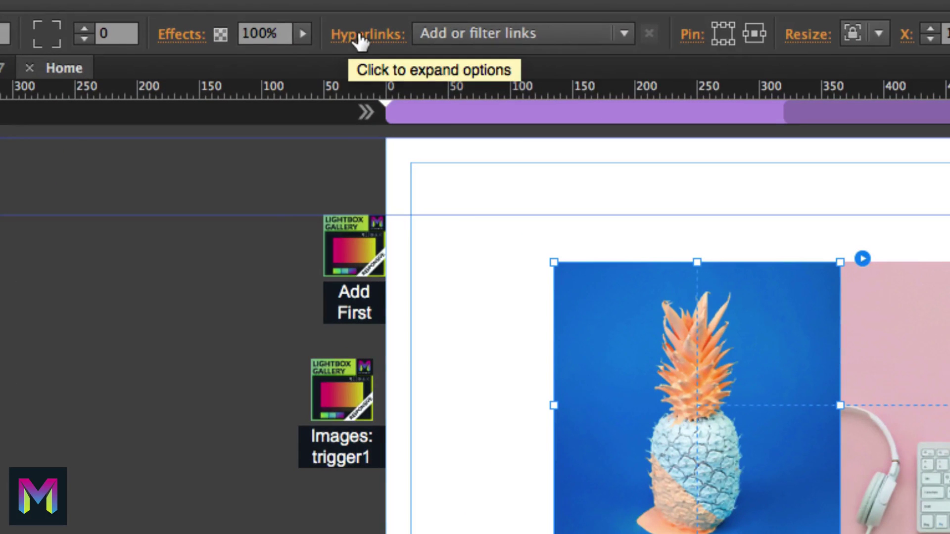
{"action": "left_click", "coordinate": [360, 40]}
{"action": "left_click", "coordinate": [459, 108]}
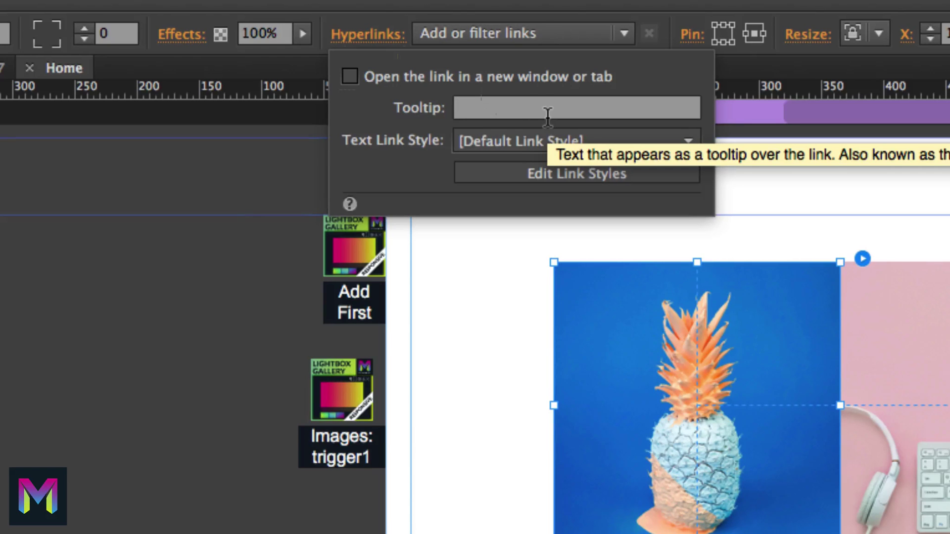
{"action": "type", "text": "0"}
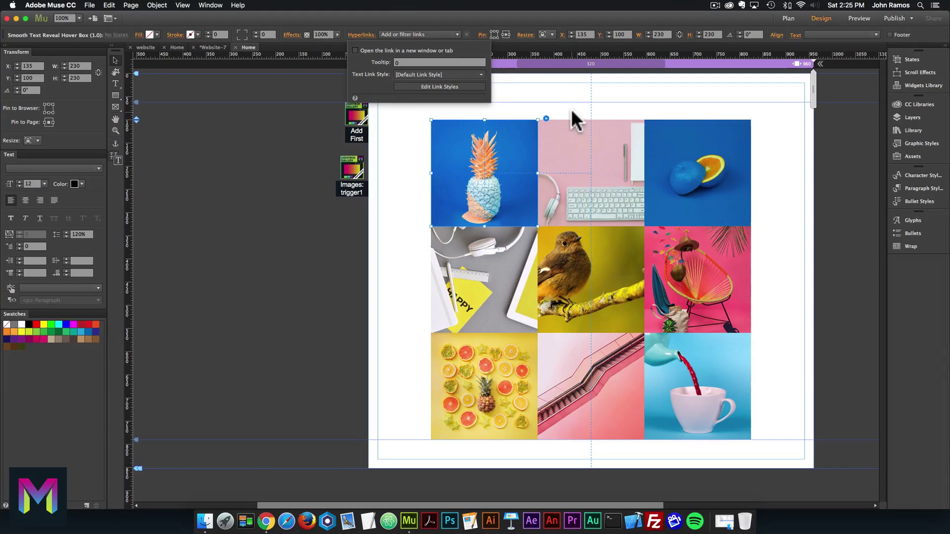
Set the hyperlink tooltip of the pink keyboard hover box to 1
{"action": "left_click", "coordinate": [584, 153]}
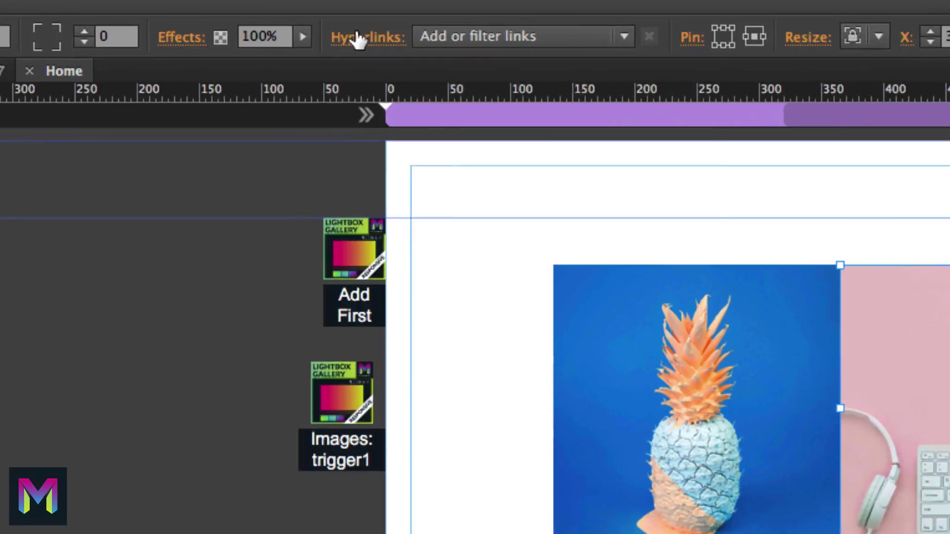
{"action": "left_click", "coordinate": [359, 36]}
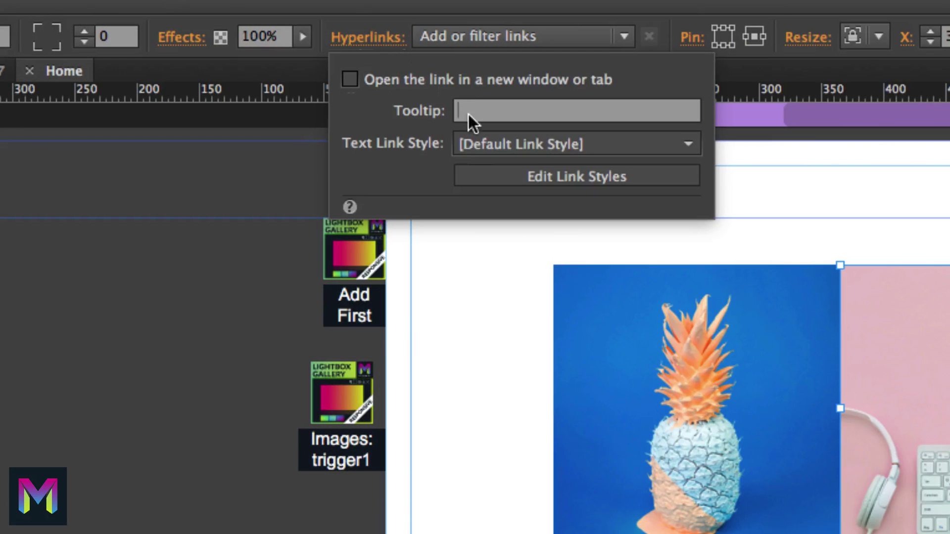
{"action": "type", "text": "1"}
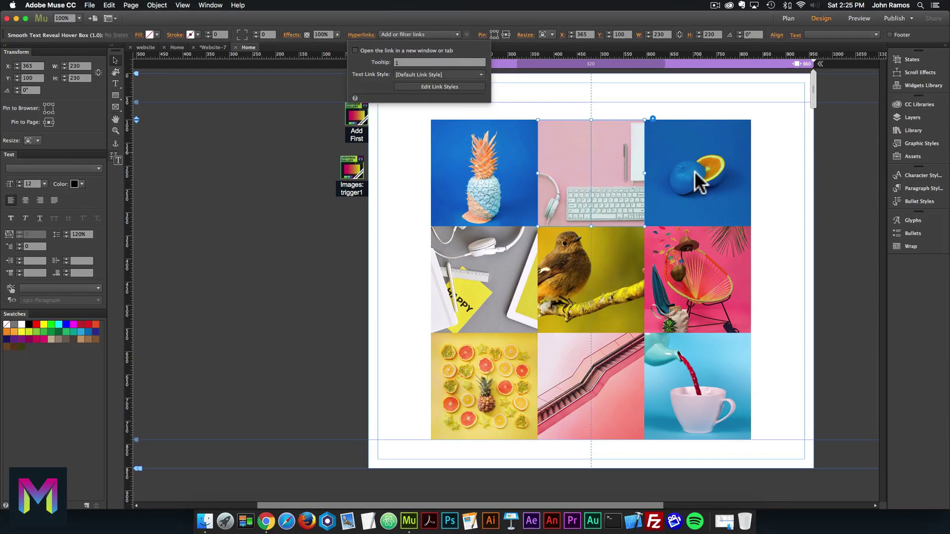
Set the hyperlink tooltip of the blue orange hover box to 2 and close the hyperlink options
{"action": "left_click", "coordinate": [700, 183]}
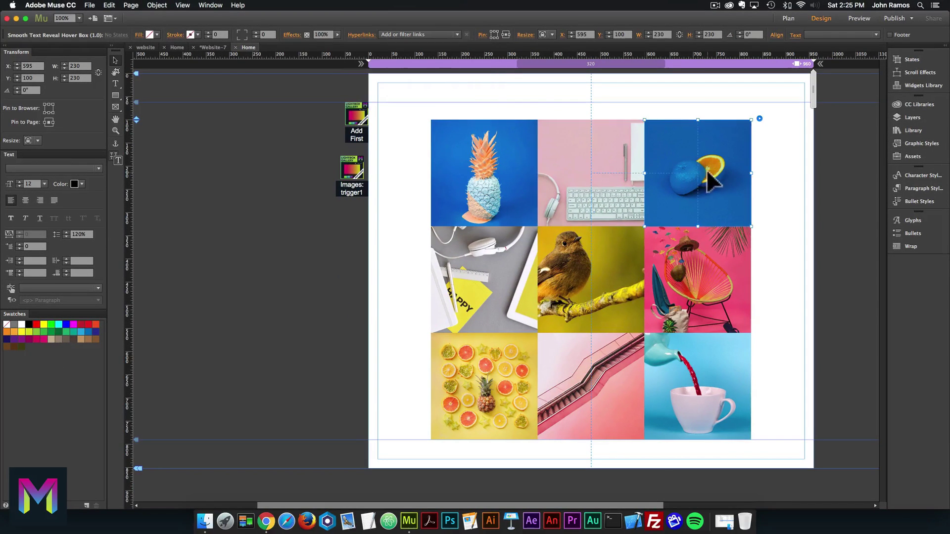
{"action": "left_click", "coordinate": [361, 34]}
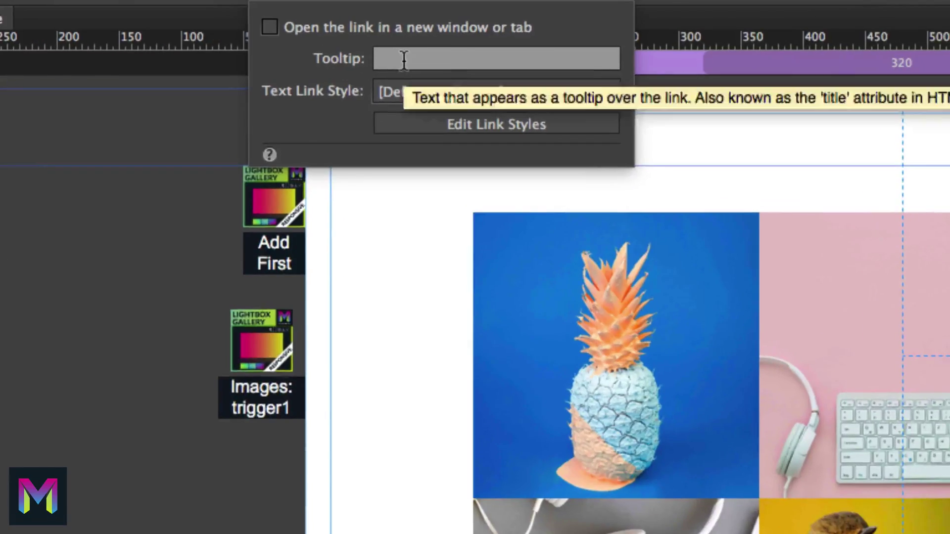
{"action": "left_click", "coordinate": [406, 62]}
{"action": "type", "text": "2"}
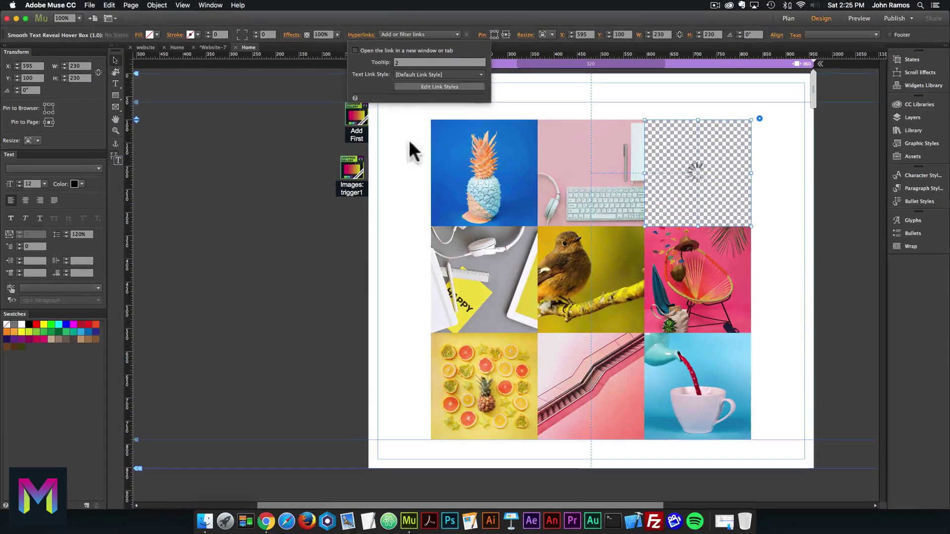
{"action": "left_click", "coordinate": [486, 267]}
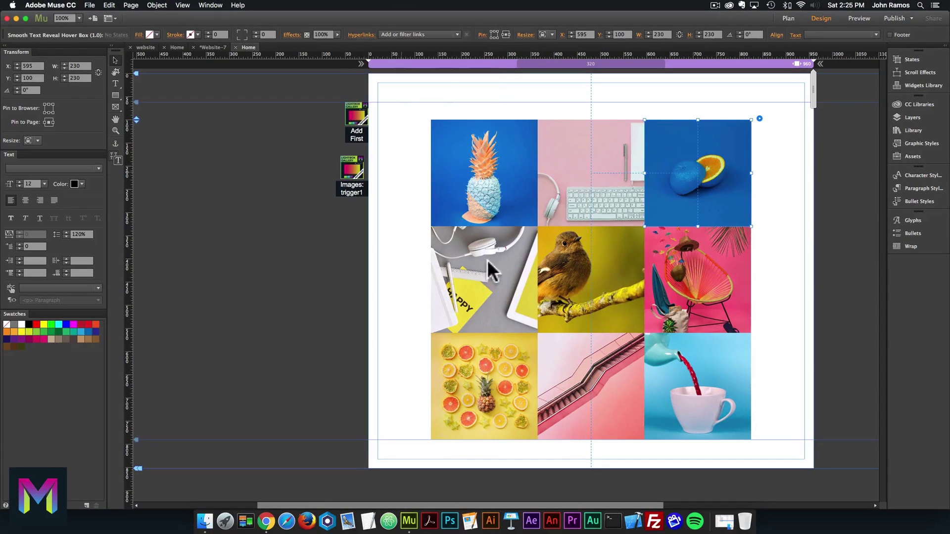
Set the hyperlink tooltip of the grey desk hover box with the headphones to 3
{"action": "left_click", "coordinate": [361, 35]}
{"action": "left_click", "coordinate": [410, 63]}
{"action": "type", "text": "3"}
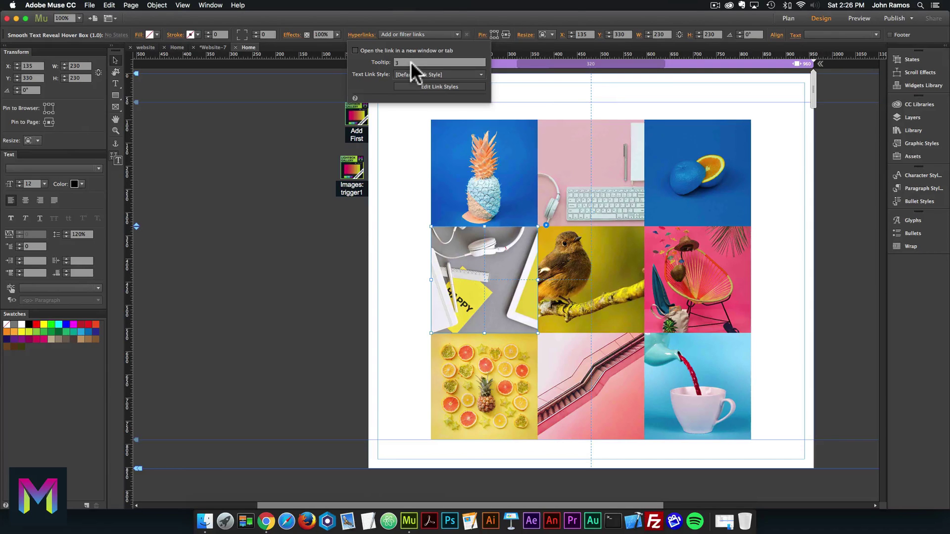
Set the hyperlink tooltip of the bird hover box to 4
{"action": "left_click", "coordinate": [589, 262]}
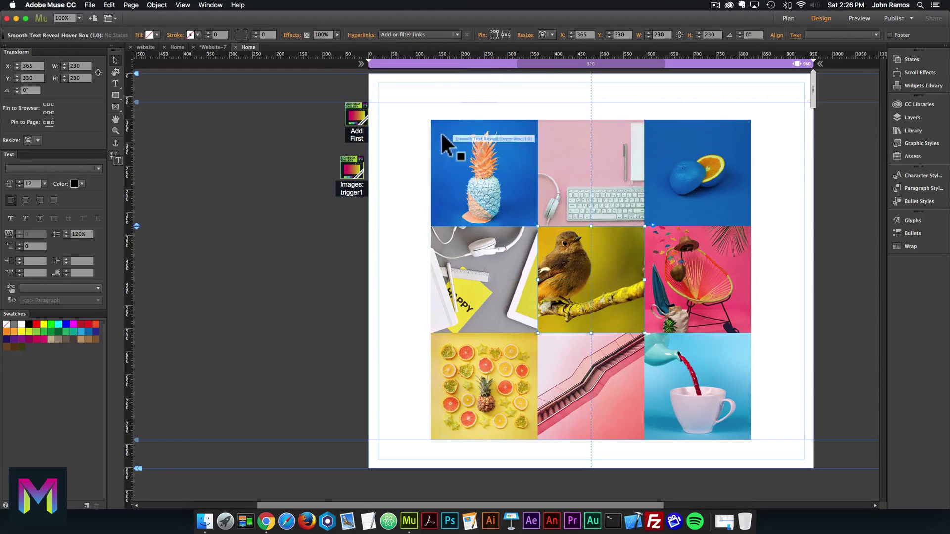
{"action": "left_click", "coordinate": [366, 35]}
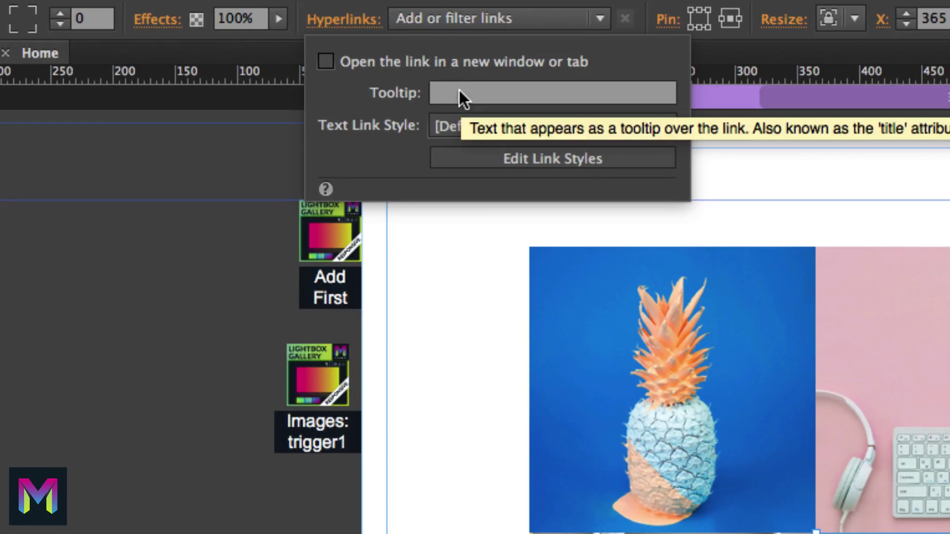
{"action": "left_click", "coordinate": [459, 92]}
{"action": "type", "text": "4"}
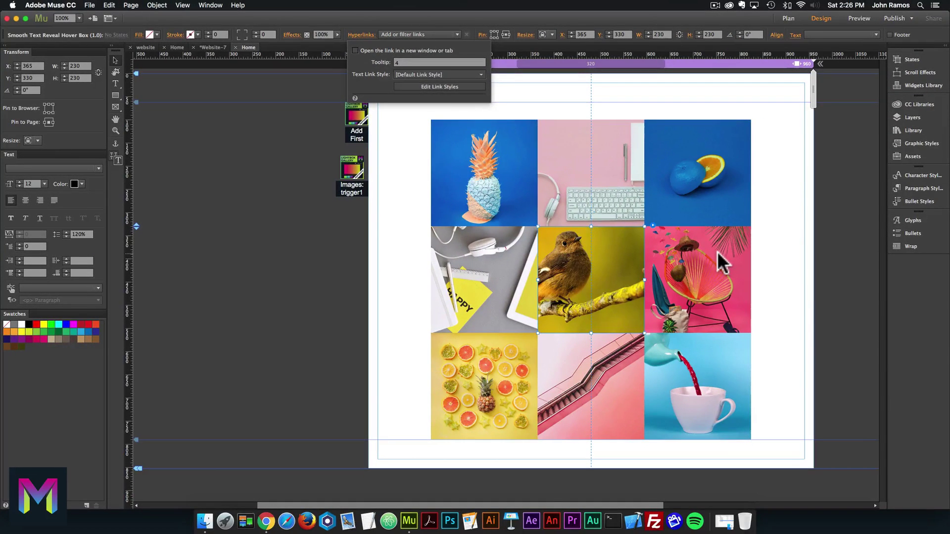
Set the hyperlink tooltip of the pink chair hover box to 5
{"action": "left_click", "coordinate": [701, 267]}
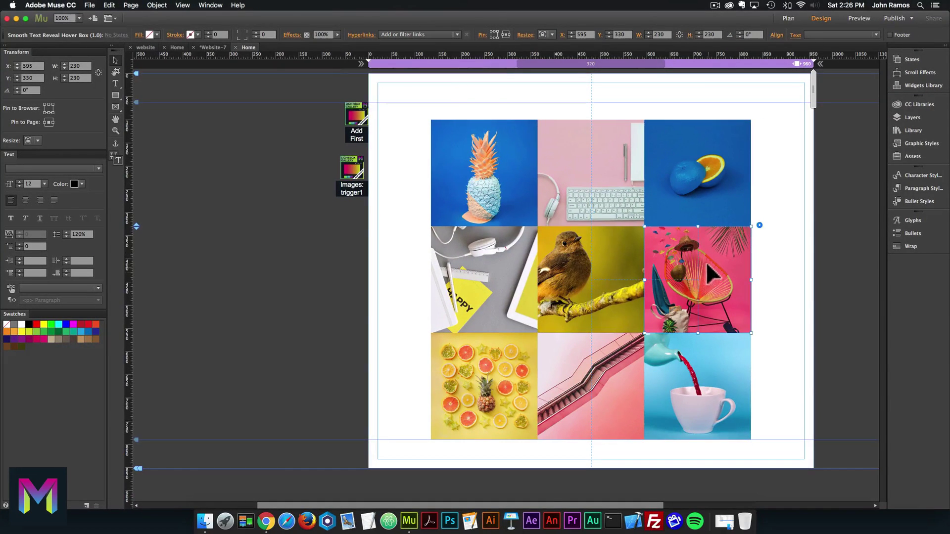
{"action": "left_click", "coordinate": [361, 35]}
{"action": "left_click", "coordinate": [480, 117]}
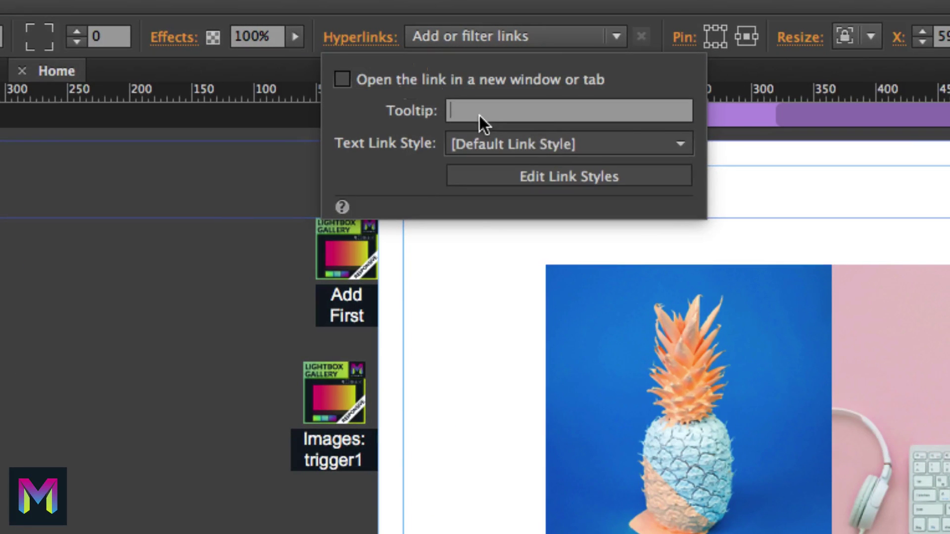
{"action": "type", "text": "5"}
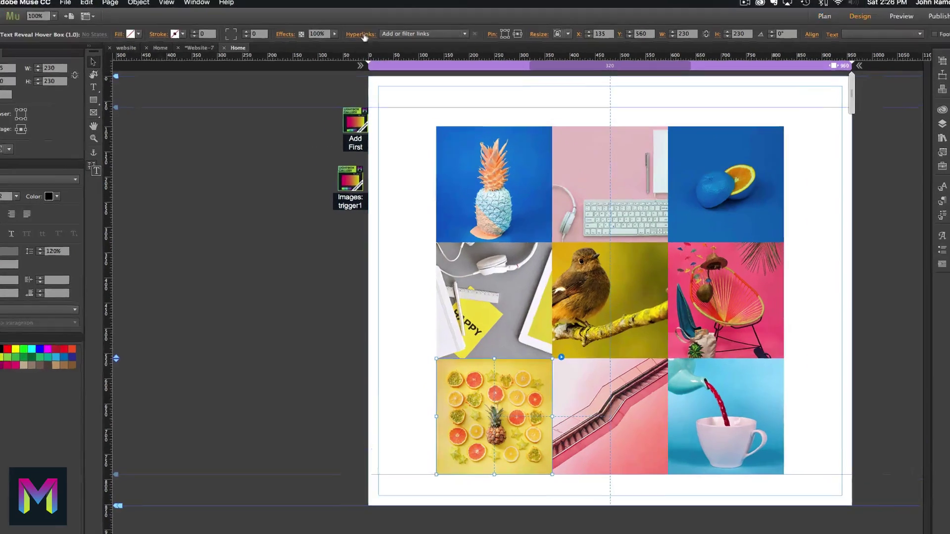
Set the hyperlink tooltip of the yellow fruit hover box to 6
{"action": "left_click", "coordinate": [363, 35]}
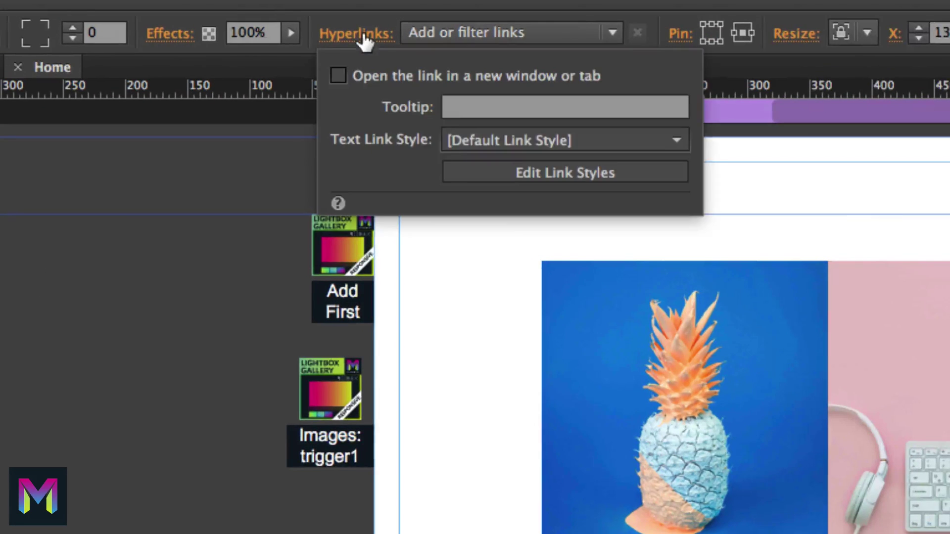
{"action": "left_click", "coordinate": [462, 111]}
{"action": "type", "text": "6"}
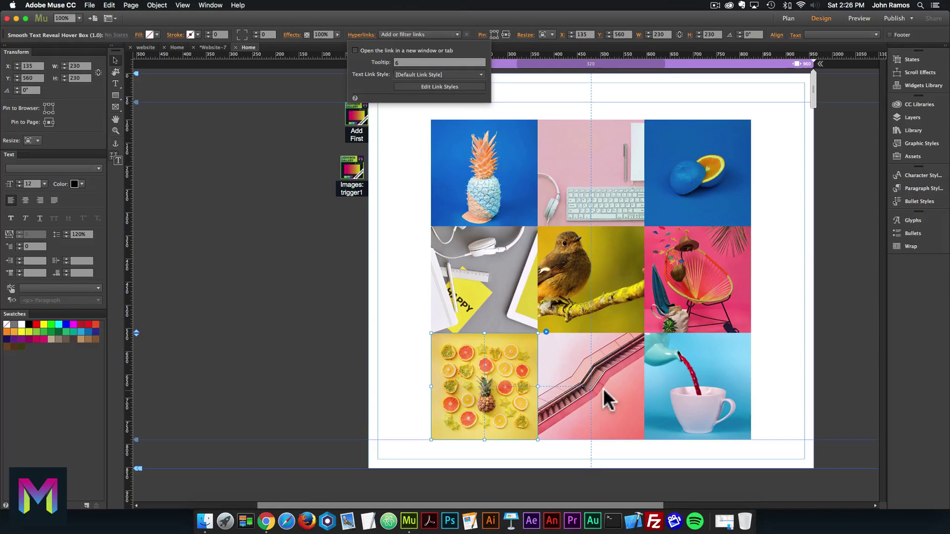
Set the hyperlink tooltip of the pink staircase hover box to 8
{"action": "left_click", "coordinate": [610, 385]}
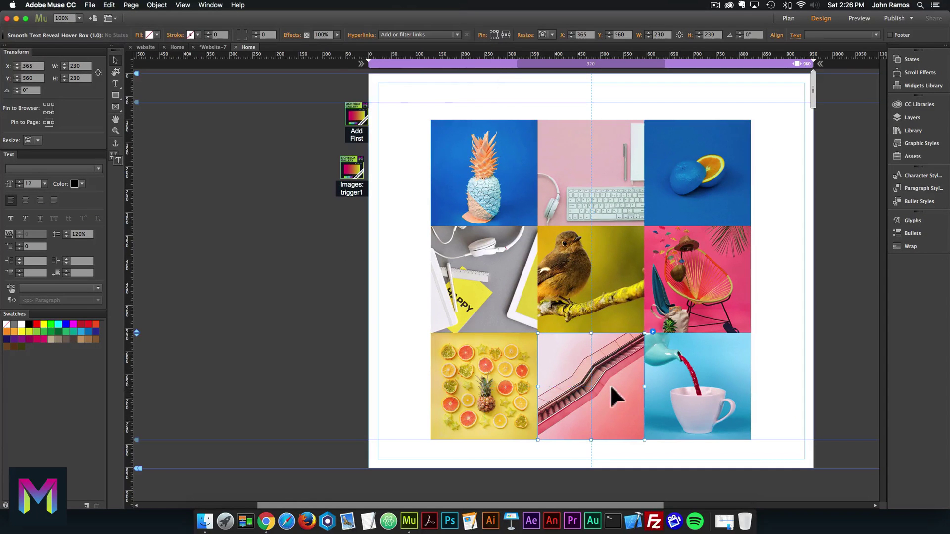
{"action": "left_click", "coordinate": [367, 36]}
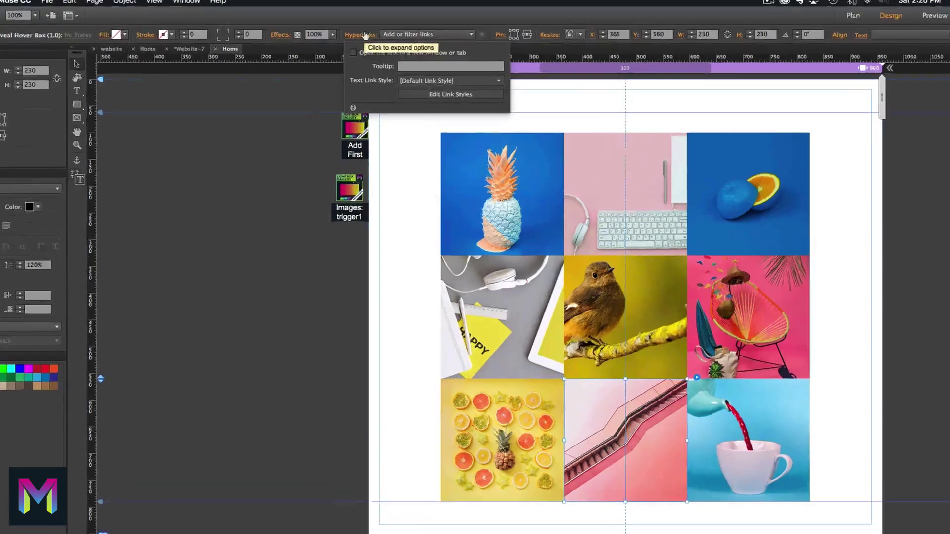
{"action": "type", "text": "8"}
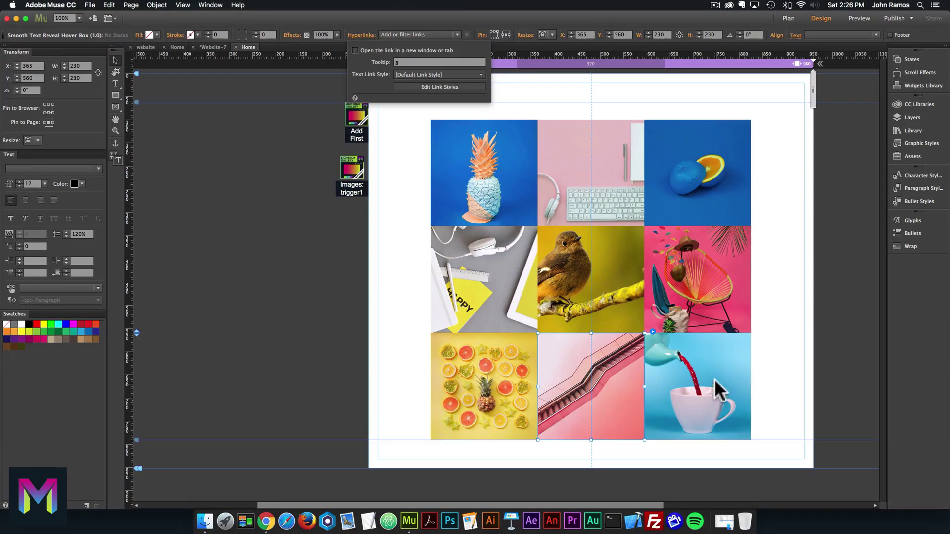
Set the hyperlink tooltip of the teacup hover box to 8 and deselect the box
{"action": "left_click", "coordinate": [713, 367]}
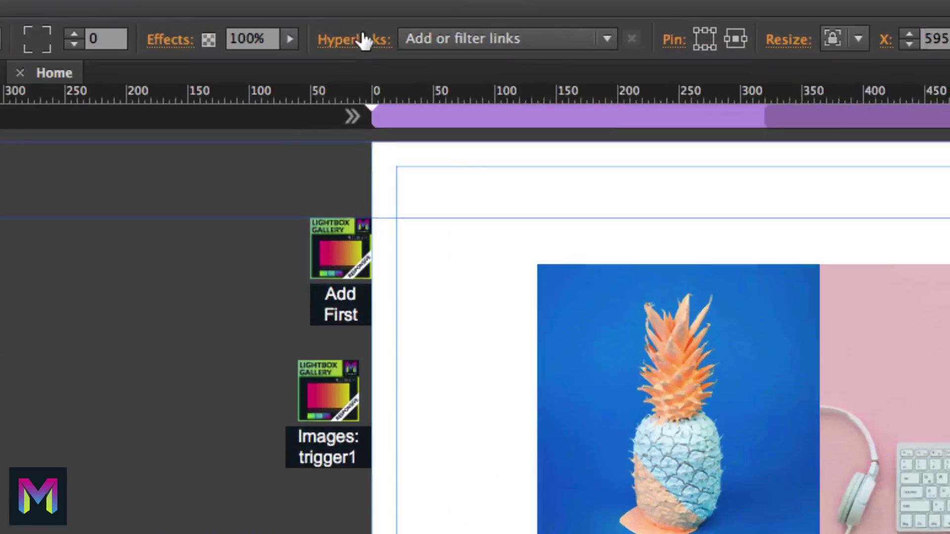
{"action": "left_click", "coordinate": [364, 35]}
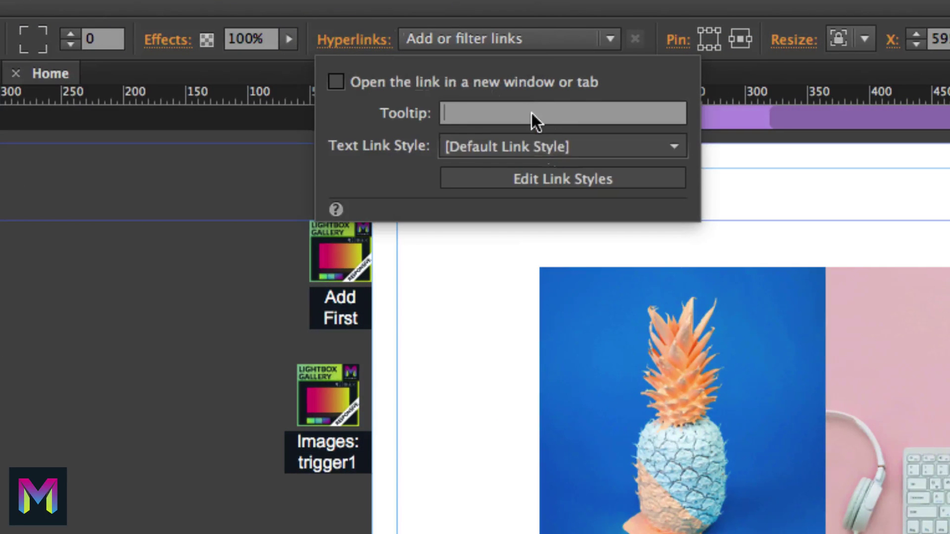
{"action": "type", "text": "9"}
{"action": "type", "text": "8"}
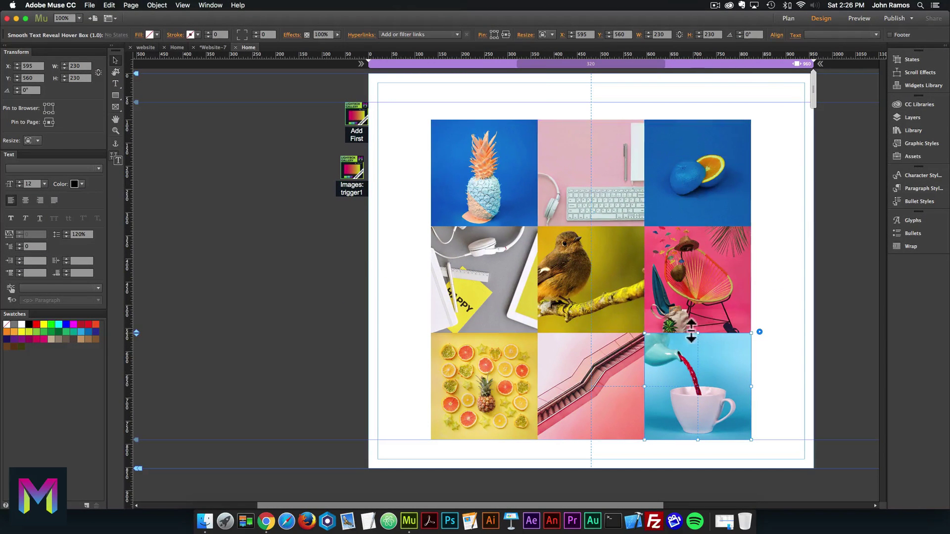
{"action": "left_click", "coordinate": [374, 261]}
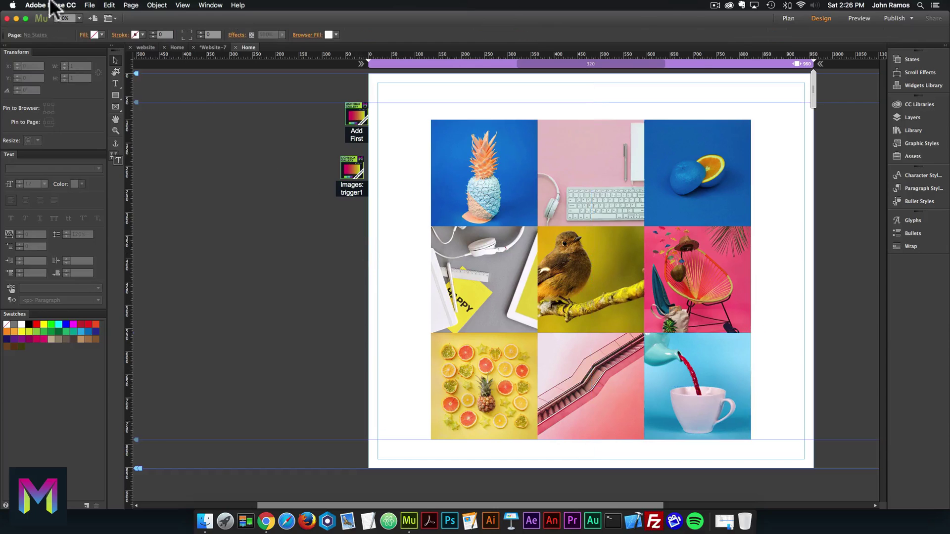
Preview the page in the browser, open the lightbox from the teacup box, and close it
{"action": "left_click", "coordinate": [89, 5]}
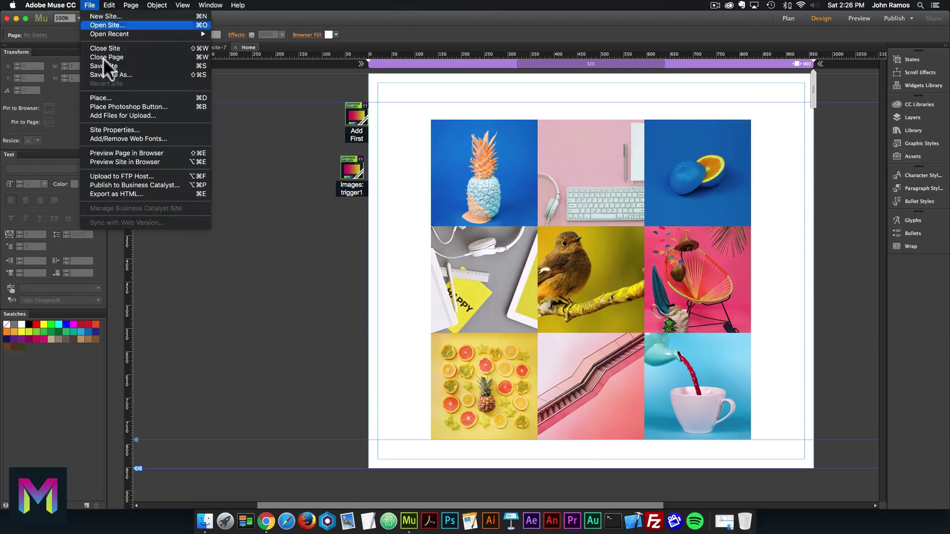
{"action": "left_click", "coordinate": [117, 152]}
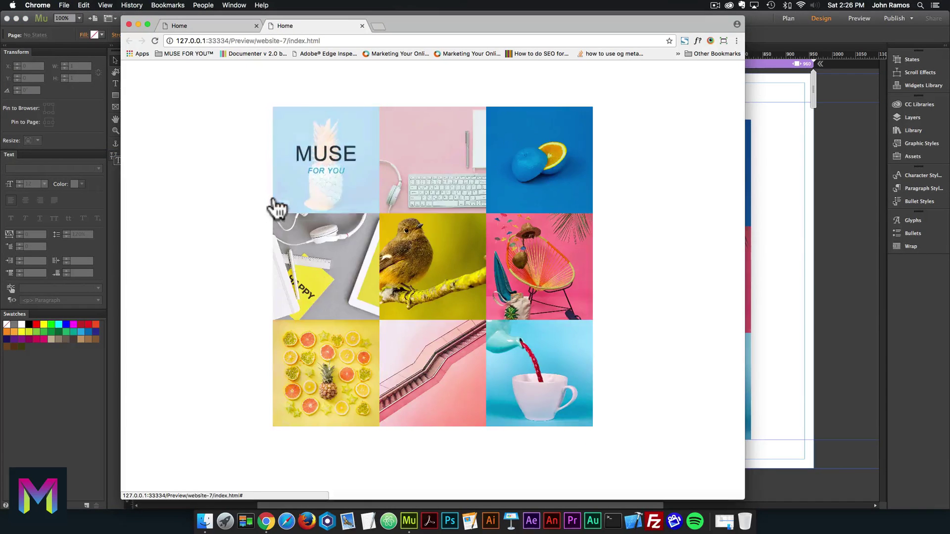
{"action": "left_click", "coordinate": [543, 378]}
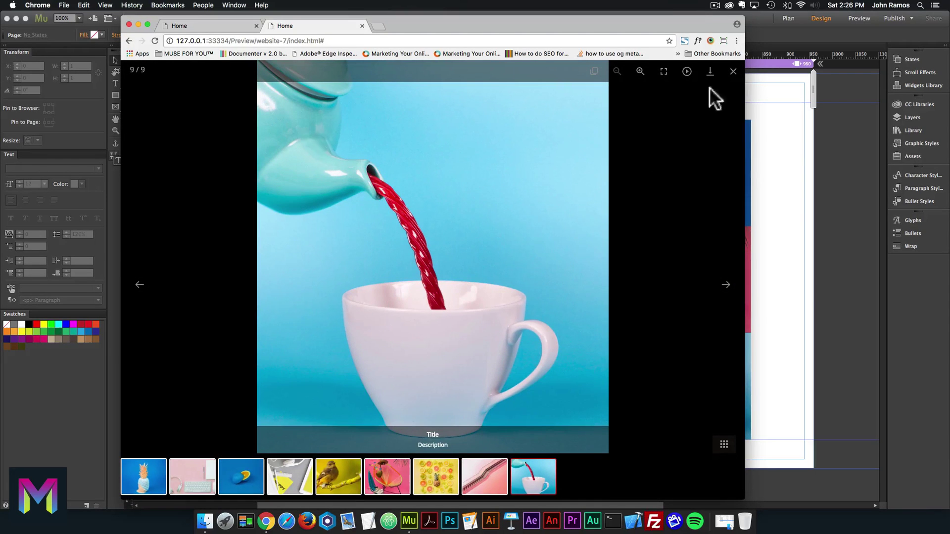
{"action": "left_click", "coordinate": [733, 72]}
Check which lightbox photo opens from the blue orange, bird and fruit boxes, closing the lightbox each time
{"action": "left_click", "coordinate": [534, 166]}
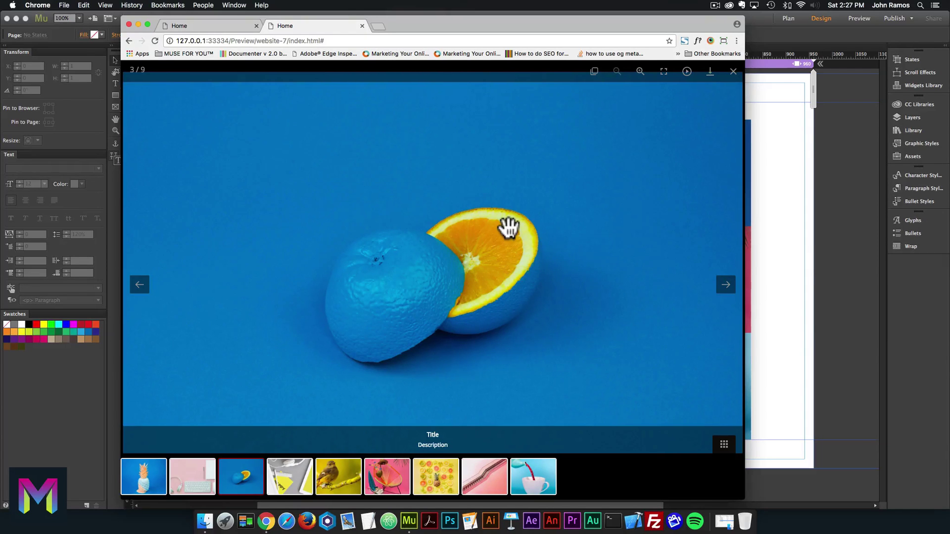
{"action": "left_click", "coordinate": [733, 71]}
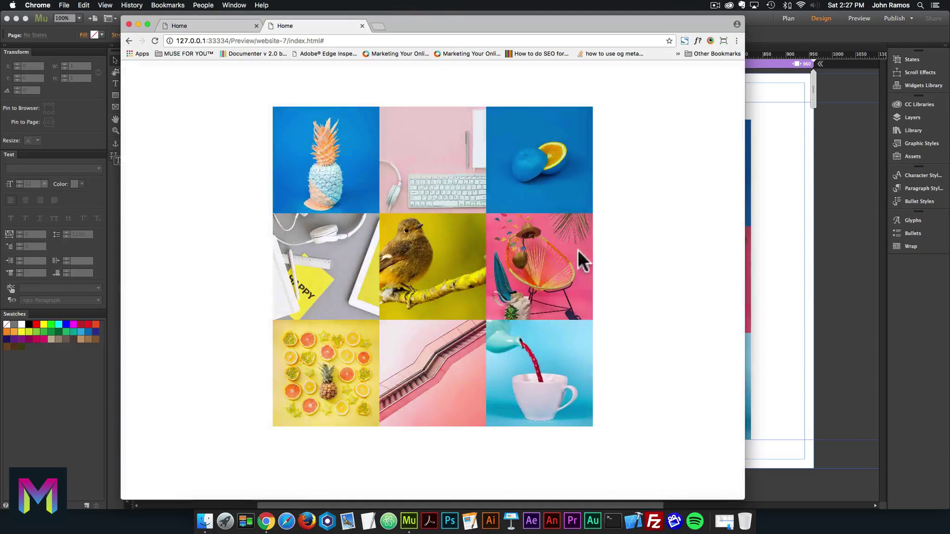
{"action": "left_click", "coordinate": [438, 269]}
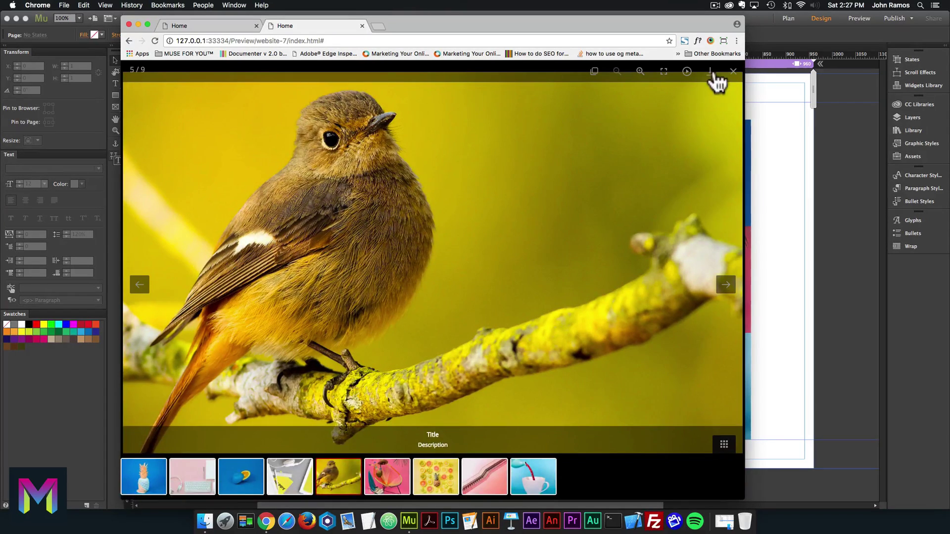
{"action": "left_click", "coordinate": [733, 72]}
{"action": "left_click", "coordinate": [549, 157]}
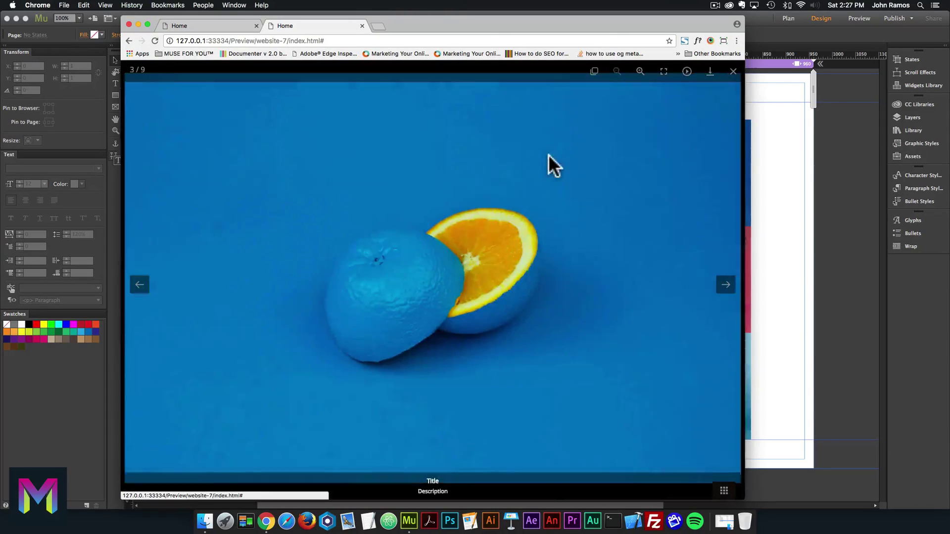
{"action": "left_click", "coordinate": [733, 72]}
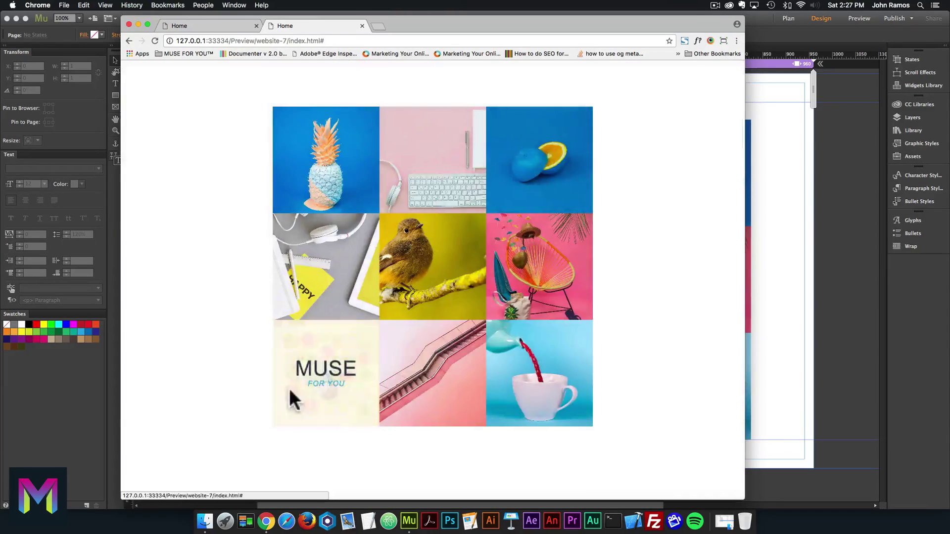
{"action": "left_click", "coordinate": [289, 388]}
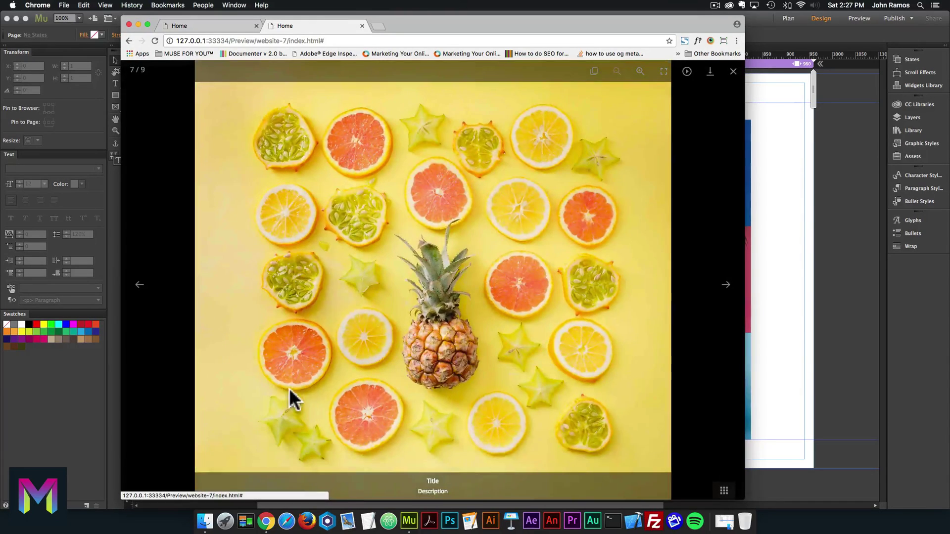
{"action": "left_click", "coordinate": [733, 72]}
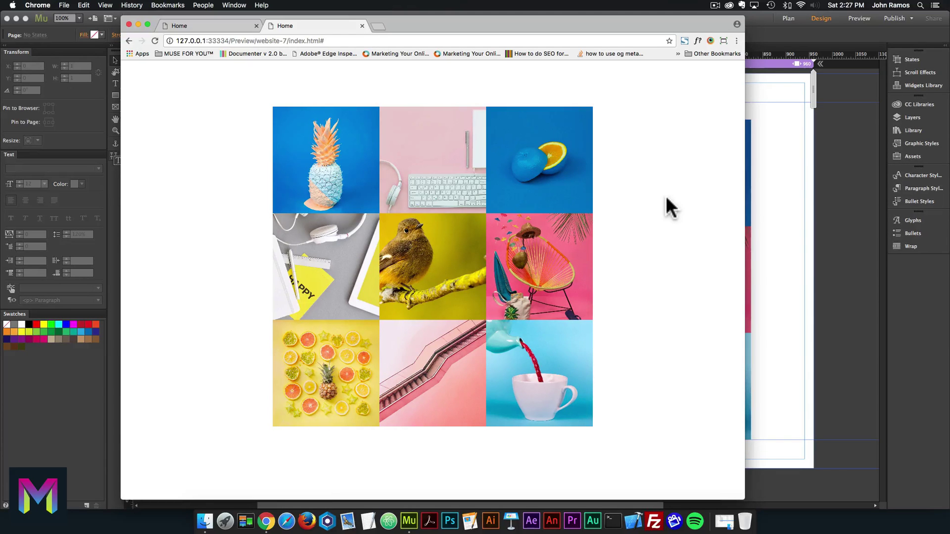
Return to the Adobe Muse layout and check the pineapple hover box's hyperlink tooltip
{"action": "left_click", "coordinate": [765, 26]}
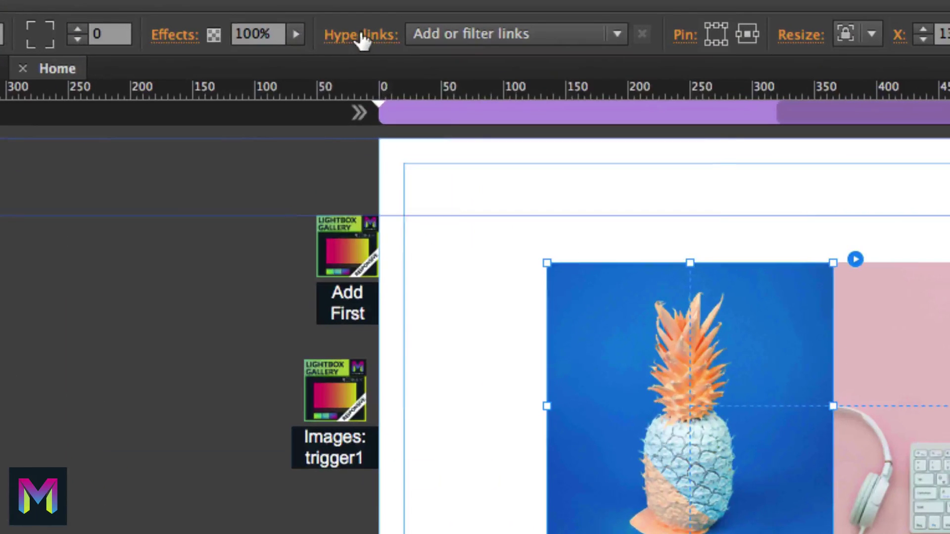
{"action": "left_click", "coordinate": [364, 36]}
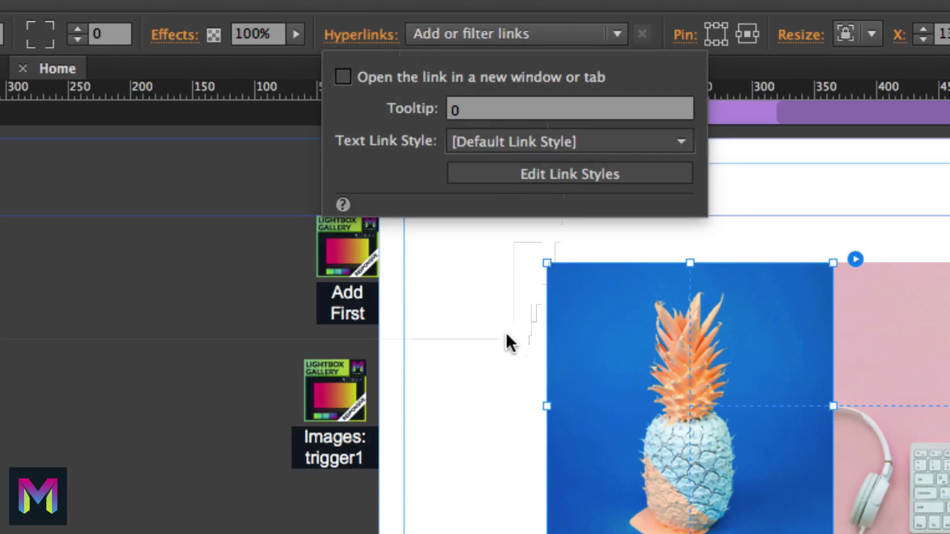
{"action": "left_click", "coordinate": [493, 318]}
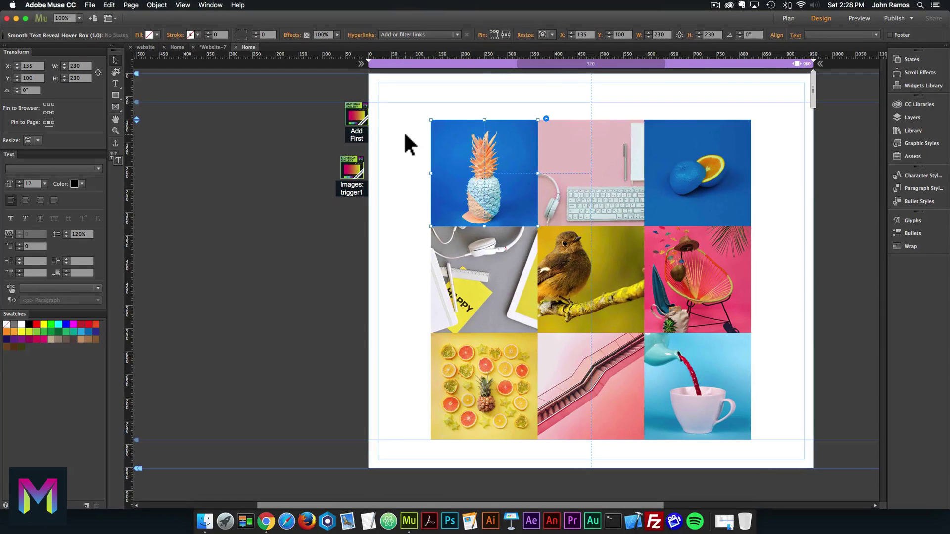
Open the options of the lightbox images widget labelled trigger1
{"action": "left_click", "coordinate": [350, 174]}
{"action": "left_click", "coordinate": [377, 154]}
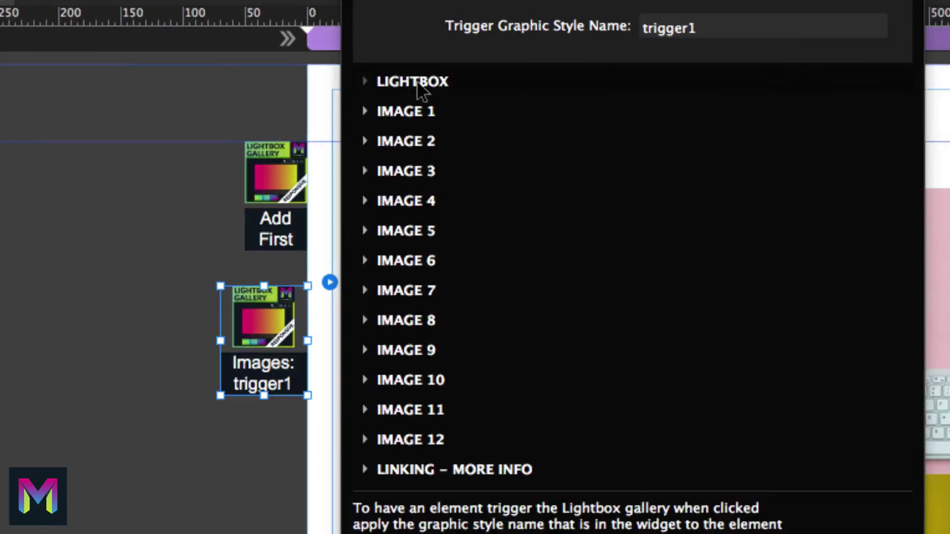
In the Images: trigger1 widget's Lightbox options, set the distance between thumbnails to 20 px
{"action": "left_click", "coordinate": [411, 80]}
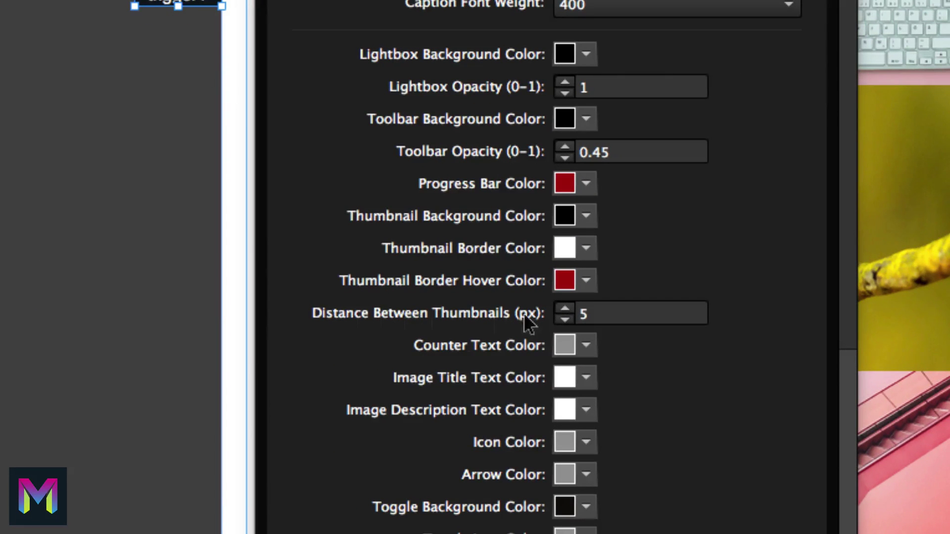
{"action": "left_click_drag", "start_coordinate": [594, 314], "coordinate": [578, 314]}
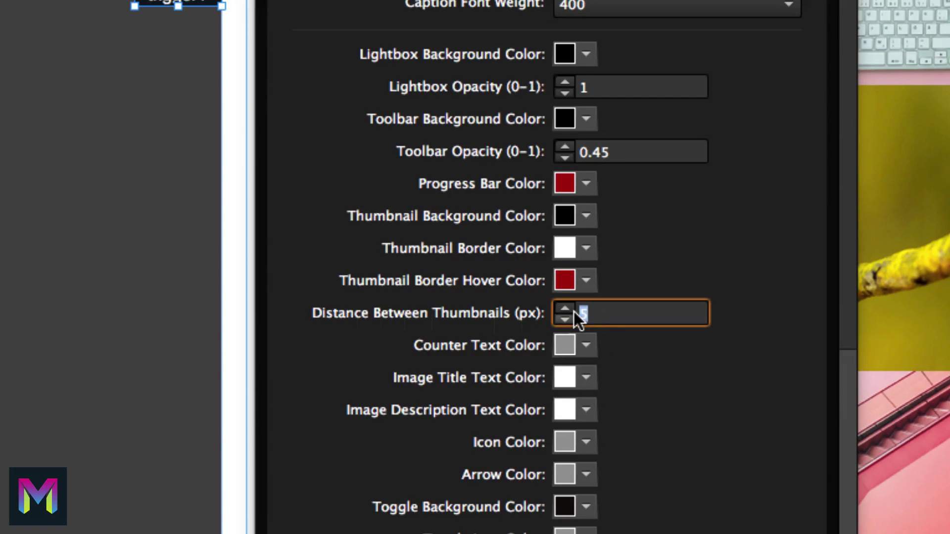
{"action": "type", "text": "20"}
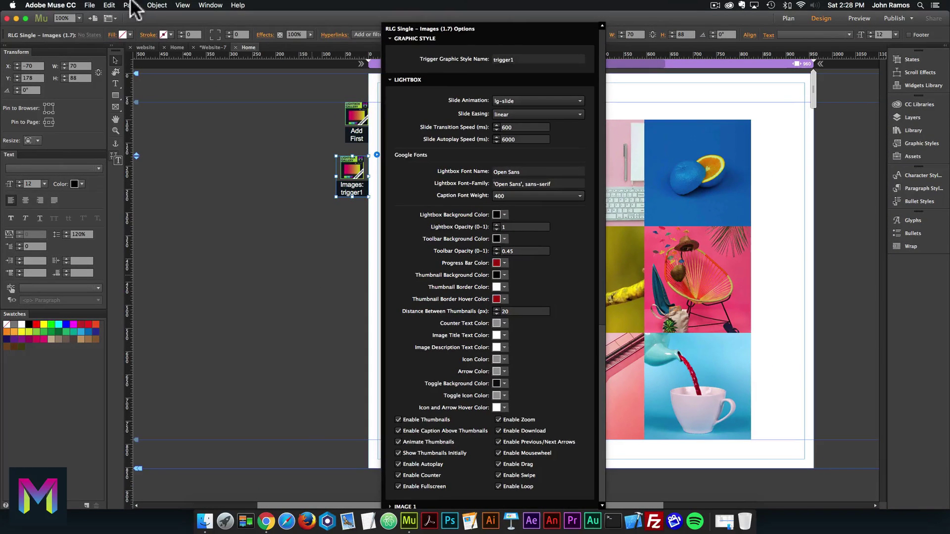
Preview the page in Chrome and open the pineapple image in the lightbox to check the thumbnail spacing
{"action": "left_click", "coordinate": [90, 5]}
{"action": "left_click", "coordinate": [124, 154]}
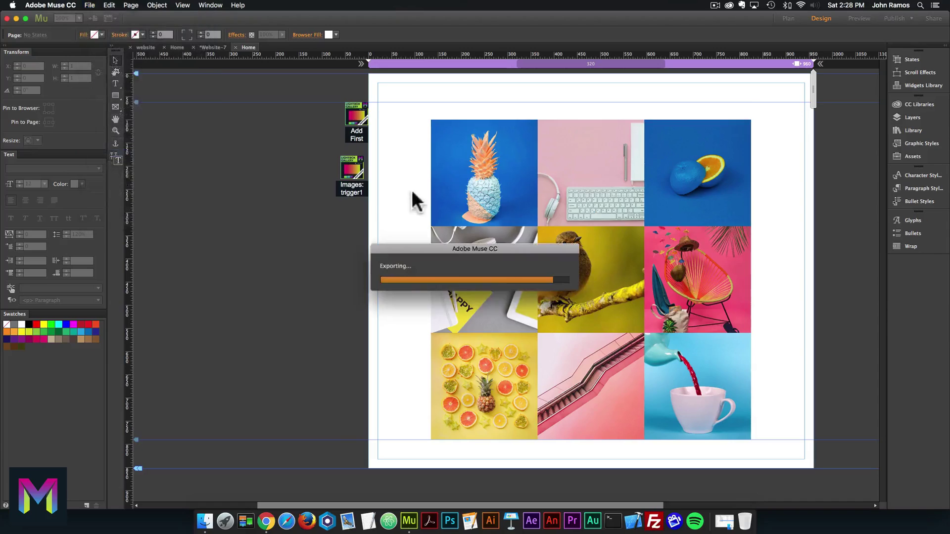
{"action": "left_click", "coordinate": [340, 160]}
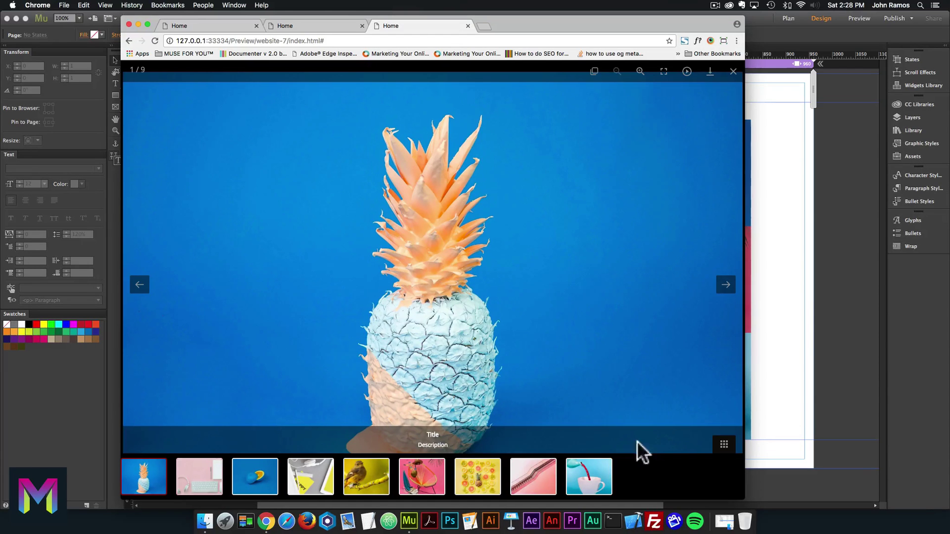
Back in Adobe Muse, set the Images: trigger1 widget's icon and arrow hover color to green (R=34 G=181 B=115)
{"action": "left_click", "coordinate": [801, 295]}
{"action": "left_click", "coordinate": [359, 171]}
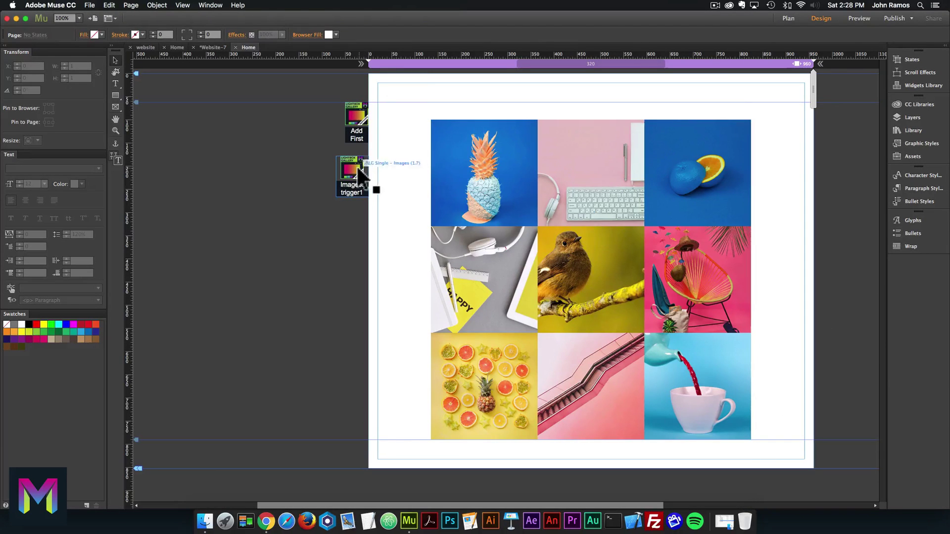
{"action": "left_click", "coordinate": [377, 154]}
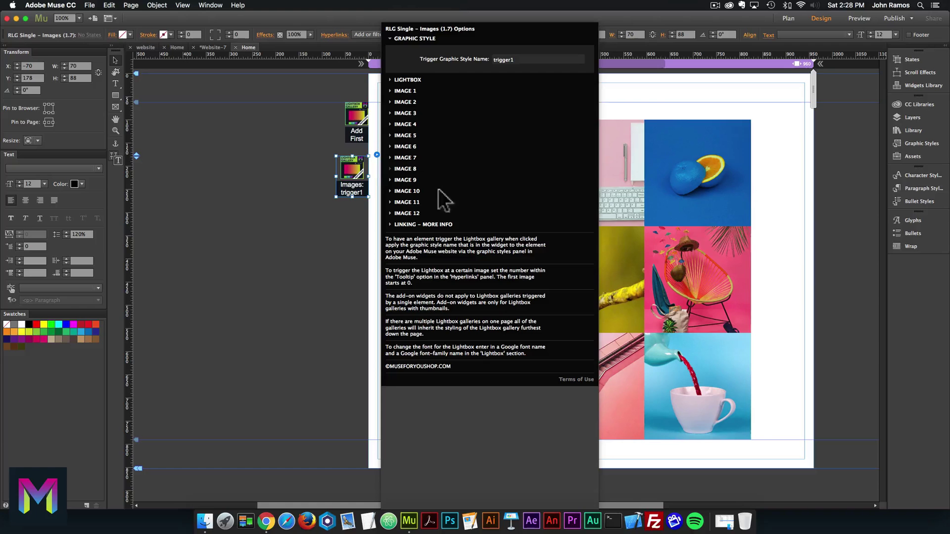
{"action": "left_click", "coordinate": [407, 80]}
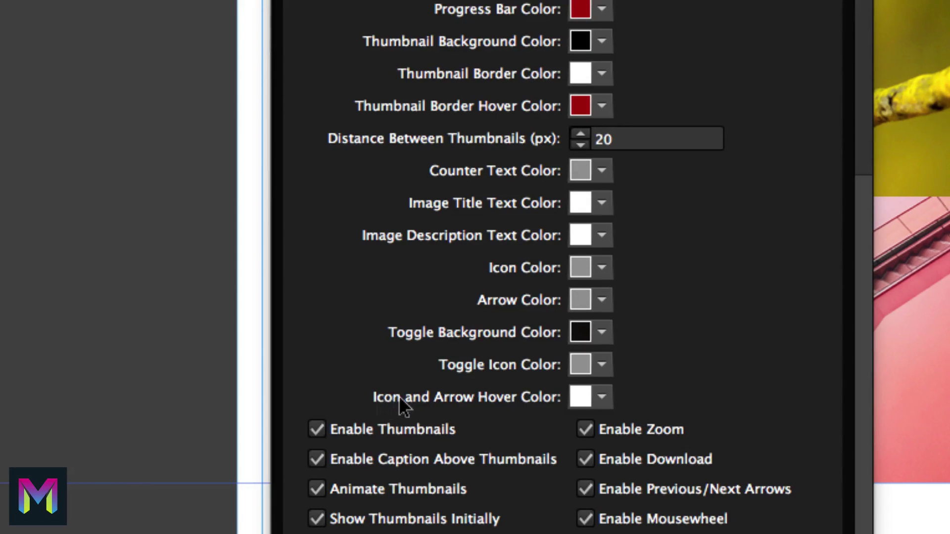
{"action": "left_click", "coordinate": [599, 397]}
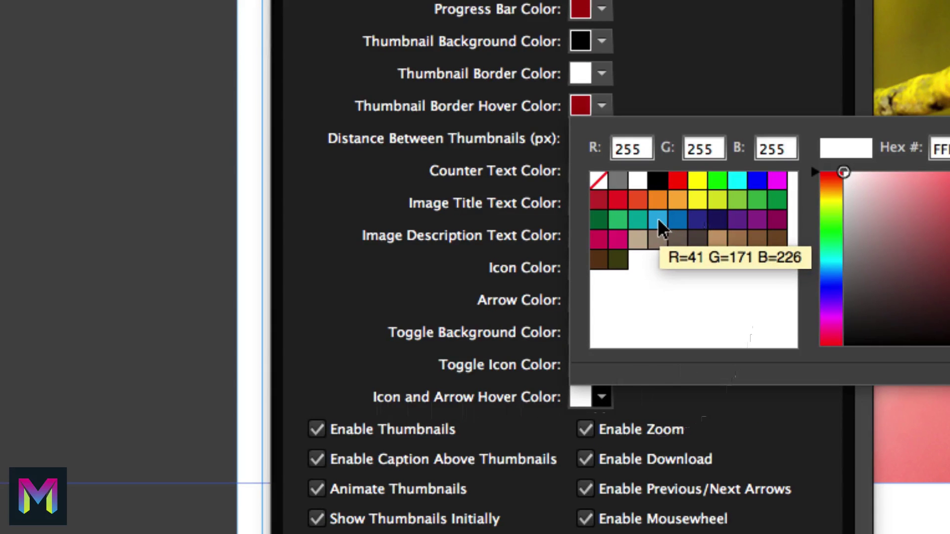
{"action": "left_click", "coordinate": [618, 221]}
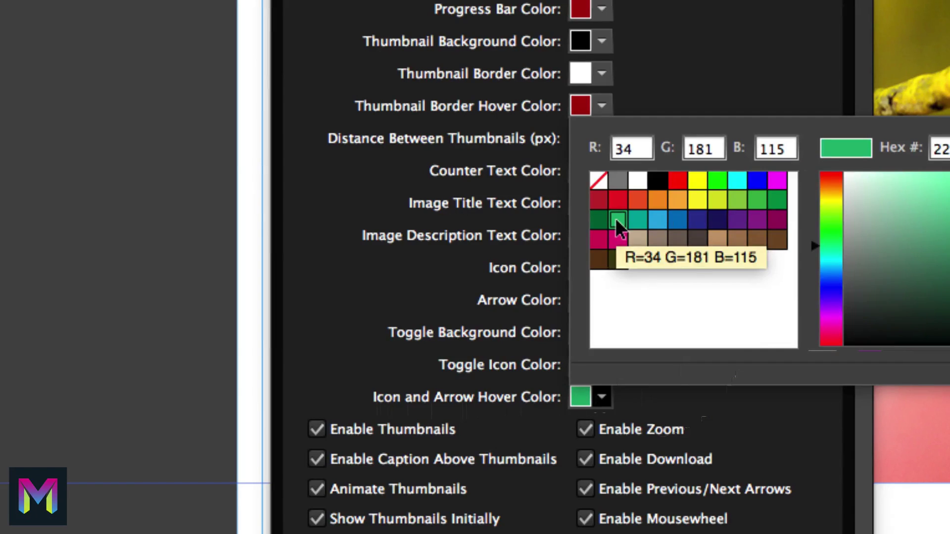
{"action": "left_click", "coordinate": [616, 217]}
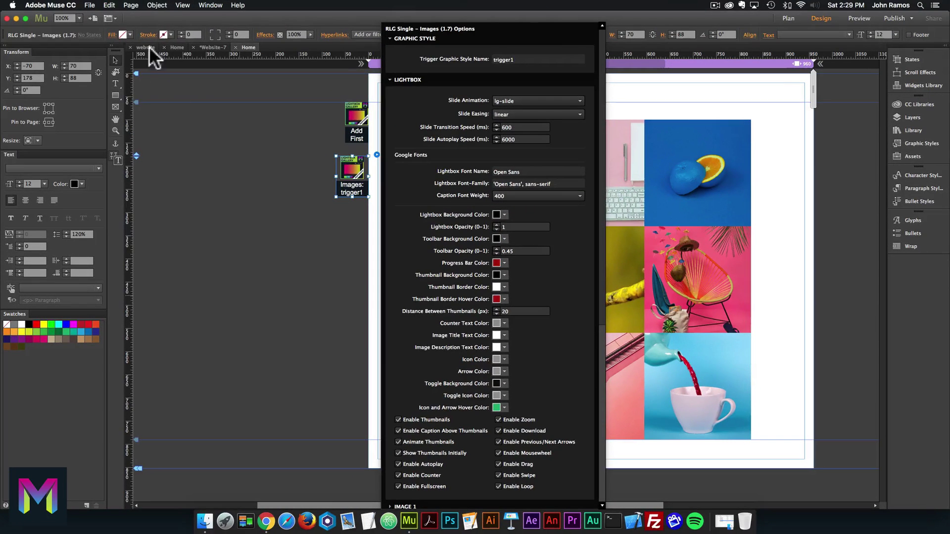
Preview the page in Chrome and open the pineapple image to check the icon and arrow hover color
{"action": "left_click", "coordinate": [89, 5]}
{"action": "left_click", "coordinate": [120, 151]}
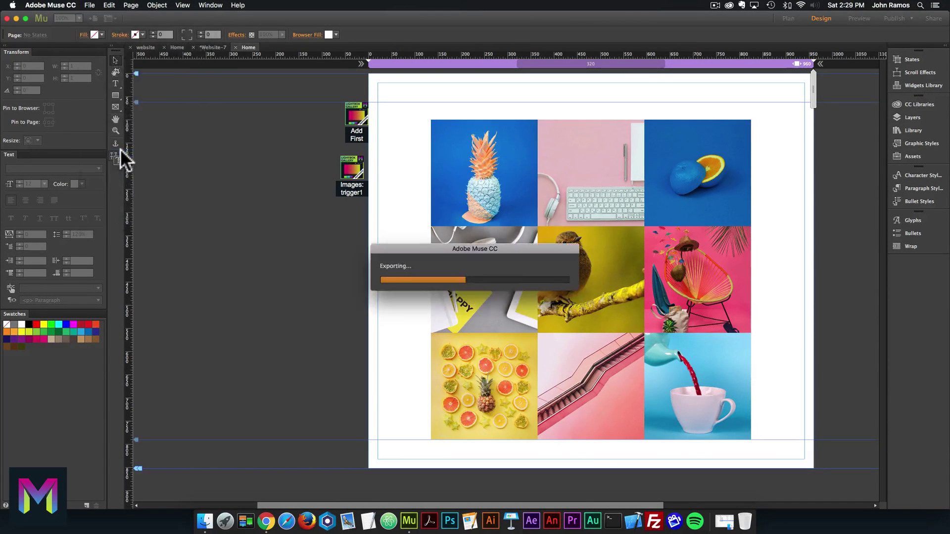
{"action": "left_click", "coordinate": [319, 168]}
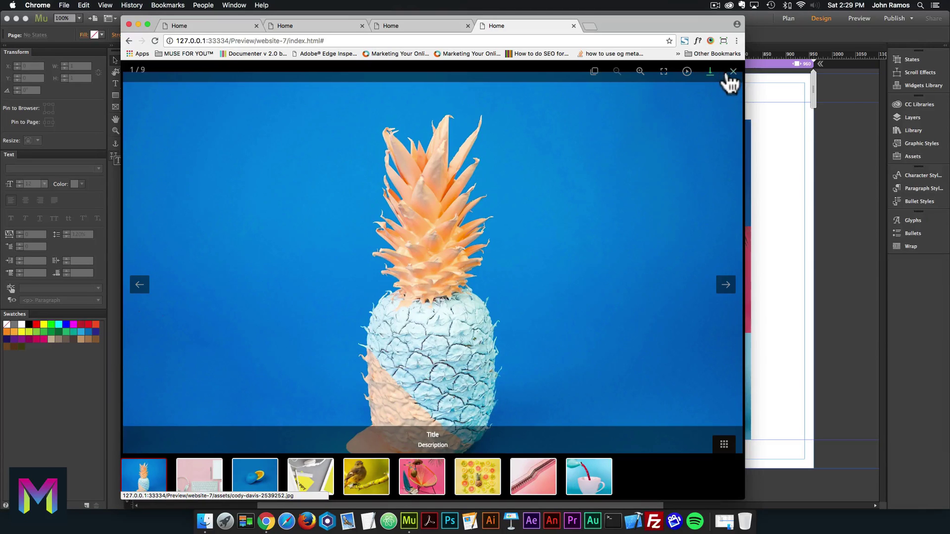
Back in Adobe Muse, disable the previous/next arrows in the Images: trigger1 widget's Lightbox options
{"action": "left_click", "coordinate": [771, 141]}
{"action": "left_click", "coordinate": [352, 167]}
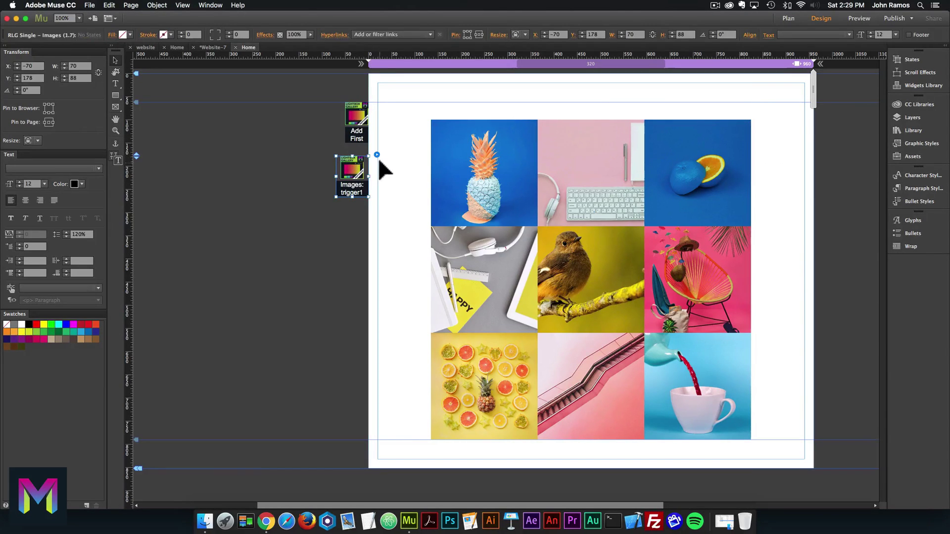
{"action": "left_click", "coordinate": [376, 153]}
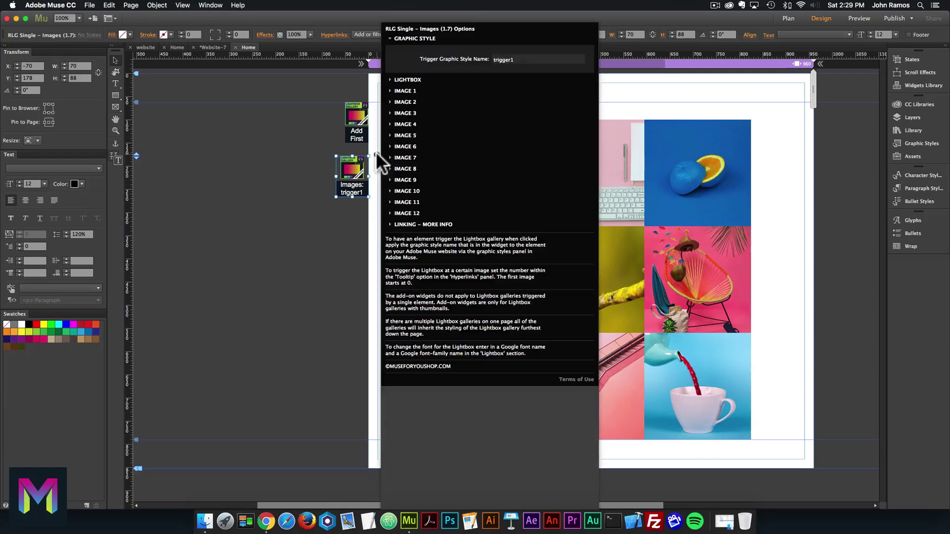
{"action": "left_click", "coordinate": [415, 88]}
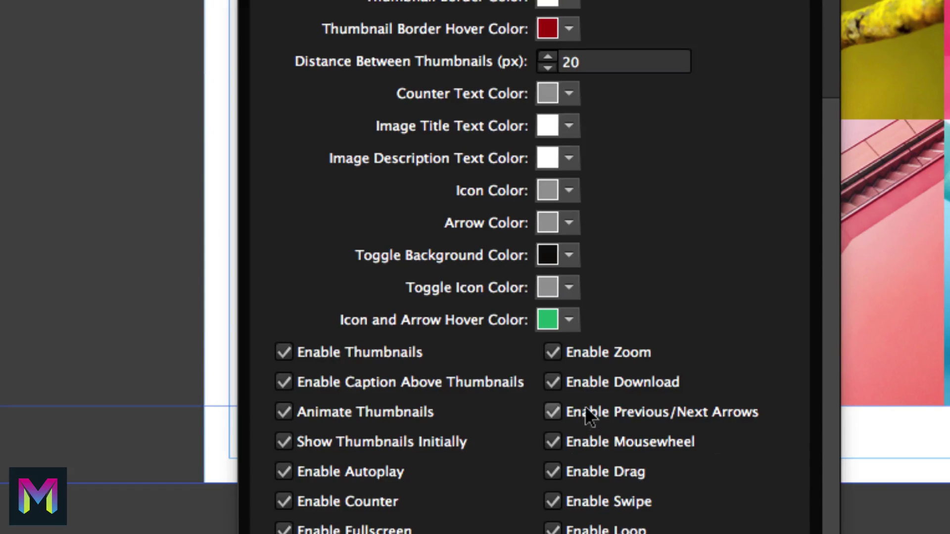
{"action": "mouse_move", "coordinate": [652, 444]}
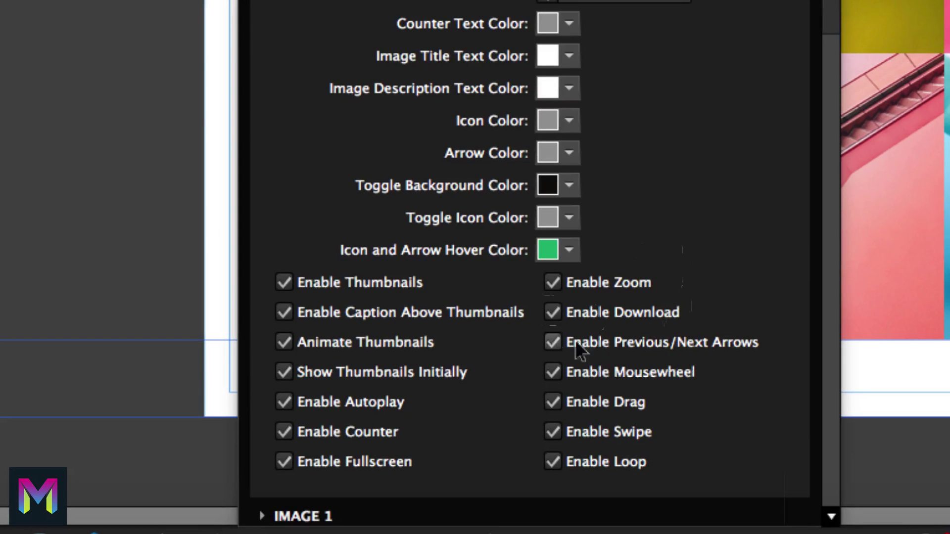
{"action": "left_click", "coordinate": [554, 340]}
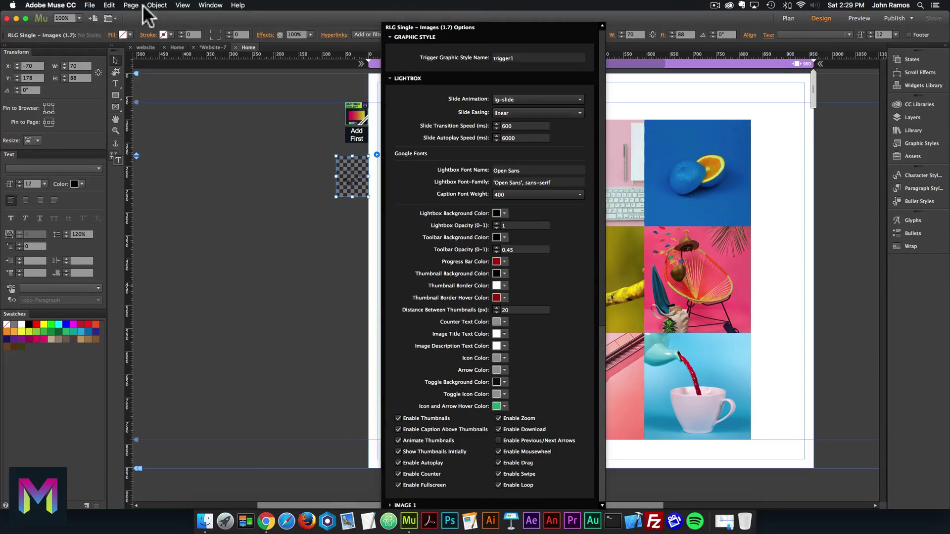
Preview the page in Chrome and open the pineapple image to check the lightbox without previous/next arrows
{"action": "left_click", "coordinate": [89, 5]}
{"action": "left_click", "coordinate": [122, 154]}
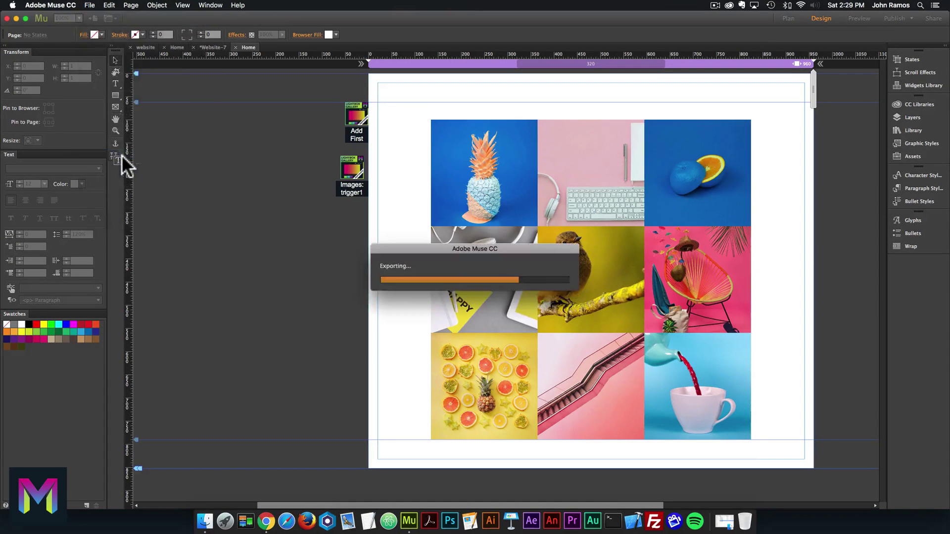
{"action": "left_click", "coordinate": [347, 153]}
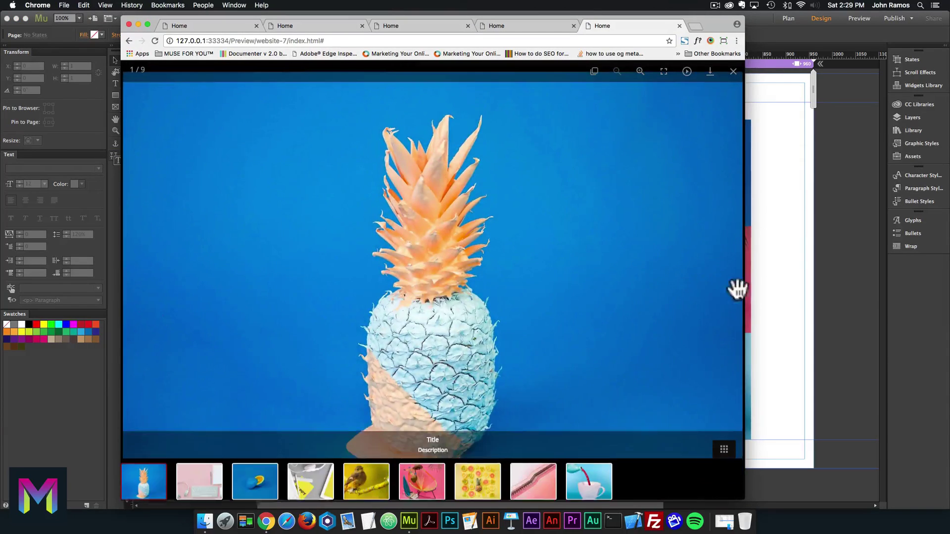
Test keyboard and swipe navigation through the lightbox gallery, continuing past the last image to the first ones
{"action": "key", "text": "Right"}
{"action": "key", "text": "Right"}
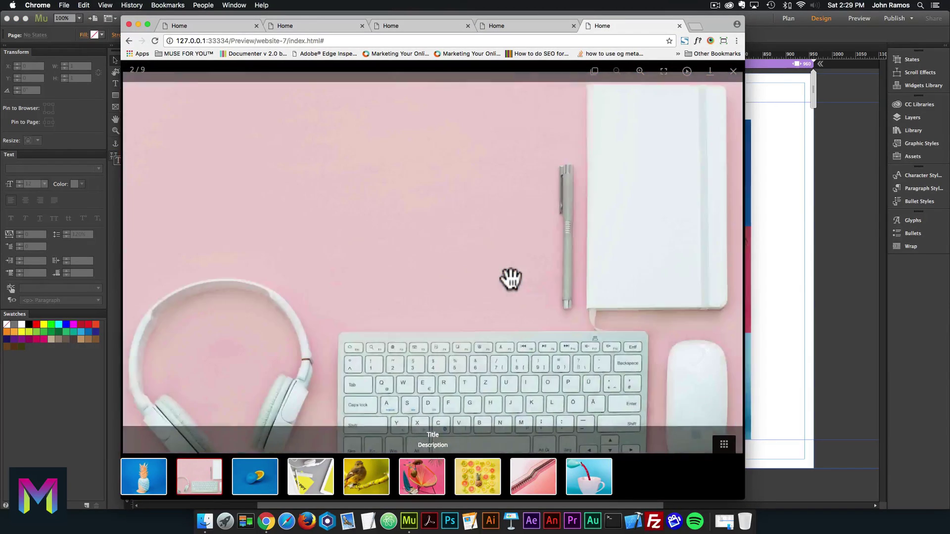
{"action": "key", "text": "Right"}
{"action": "key", "text": "Right"}
{"action": "key", "text": "Right"}
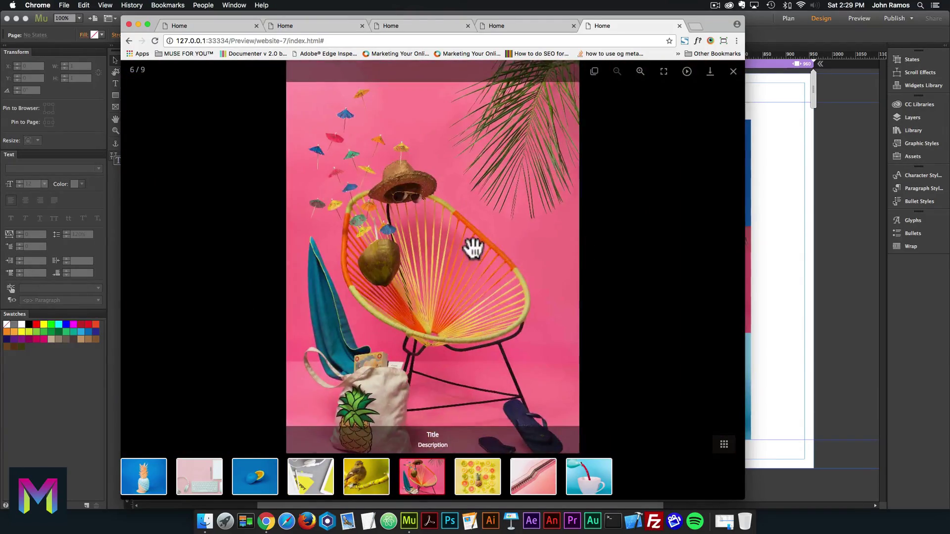
{"action": "left_click_drag", "start_coordinate": [475, 248], "coordinate": [142, 240]}
{"action": "left_click_drag", "start_coordinate": [483, 239], "coordinate": [201, 269]}
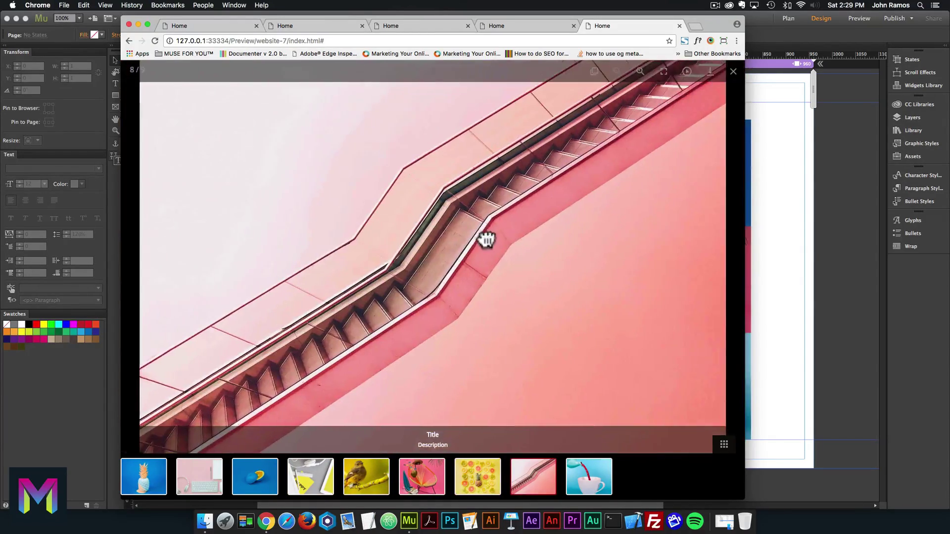
{"action": "left_click_drag", "start_coordinate": [485, 238], "coordinate": [106, 207]}
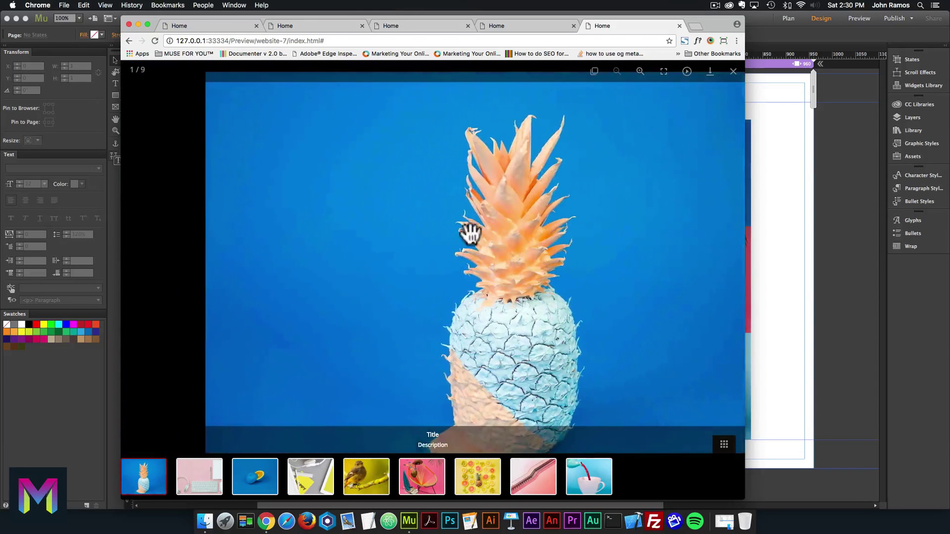
{"action": "left_click_drag", "start_coordinate": [471, 229], "coordinate": [227, 220]}
{"action": "left_click_drag", "start_coordinate": [456, 221], "coordinate": [201, 227]}
Hide and show the lightbox thumbnail strip again, and swipe on to the bird image
{"action": "left_click", "coordinate": [724, 444]}
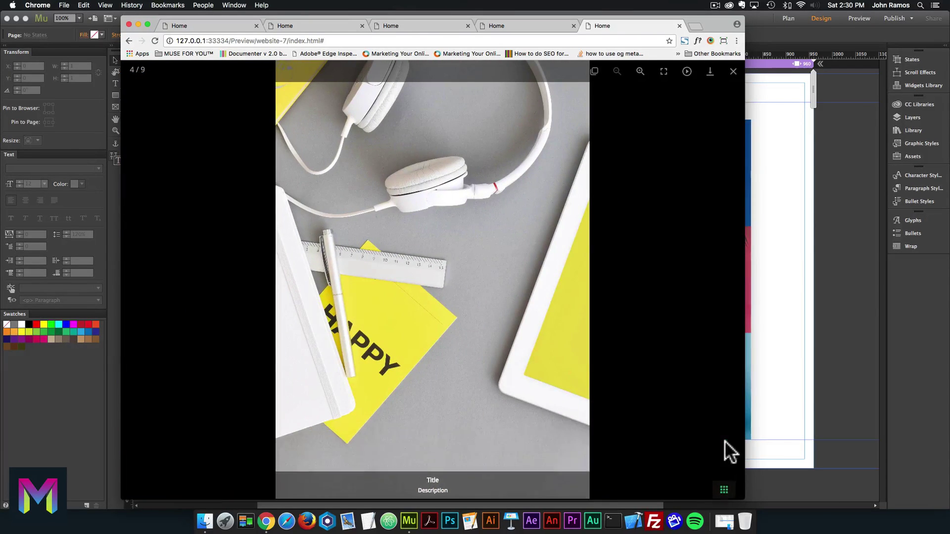
{"action": "left_click", "coordinate": [724, 500]}
{"action": "left_click_drag", "start_coordinate": [535, 266], "coordinate": [203, 267]}
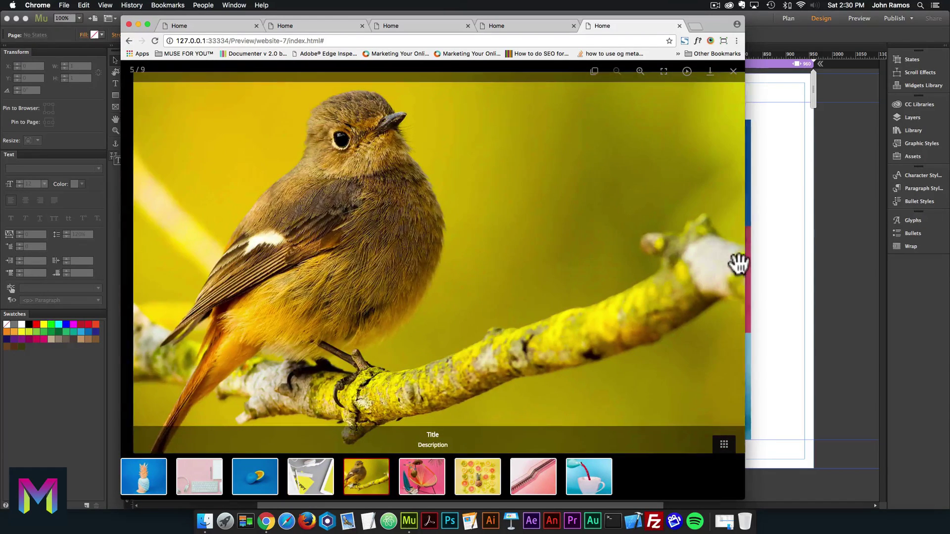
Back in Adobe Muse, disable looping in the Images: trigger1 widget's Lightbox options
{"action": "left_click", "coordinate": [771, 226]}
{"action": "left_click", "coordinate": [364, 169]}
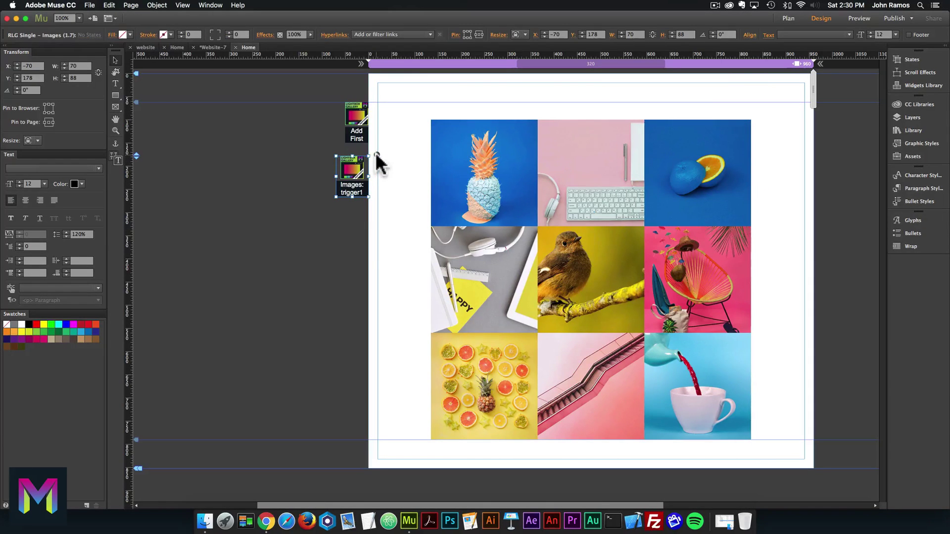
{"action": "left_click", "coordinate": [376, 155]}
{"action": "left_click", "coordinate": [404, 80]}
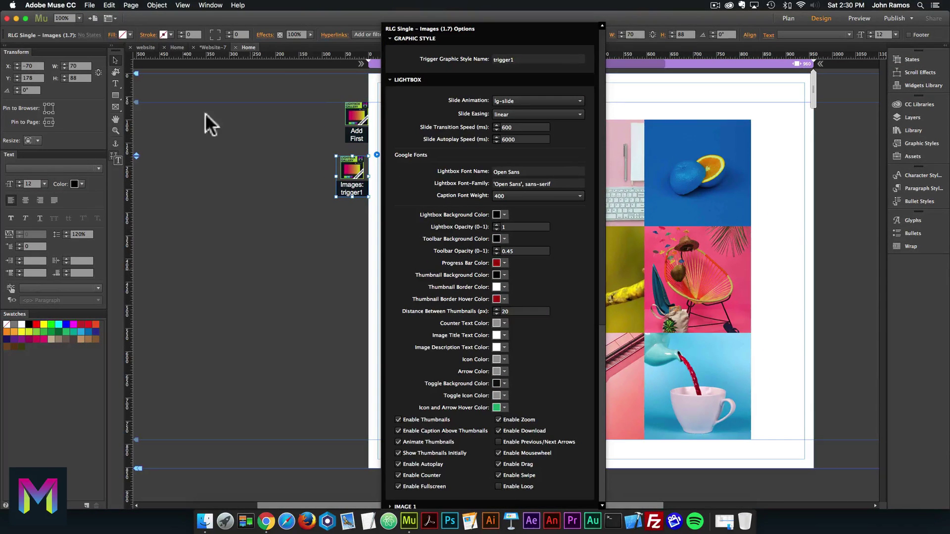
Preview the page in Chrome and open the pineapple image in the lightbox to test the loop setting
{"action": "left_click", "coordinate": [89, 6]}
{"action": "left_click", "coordinate": [115, 152]}
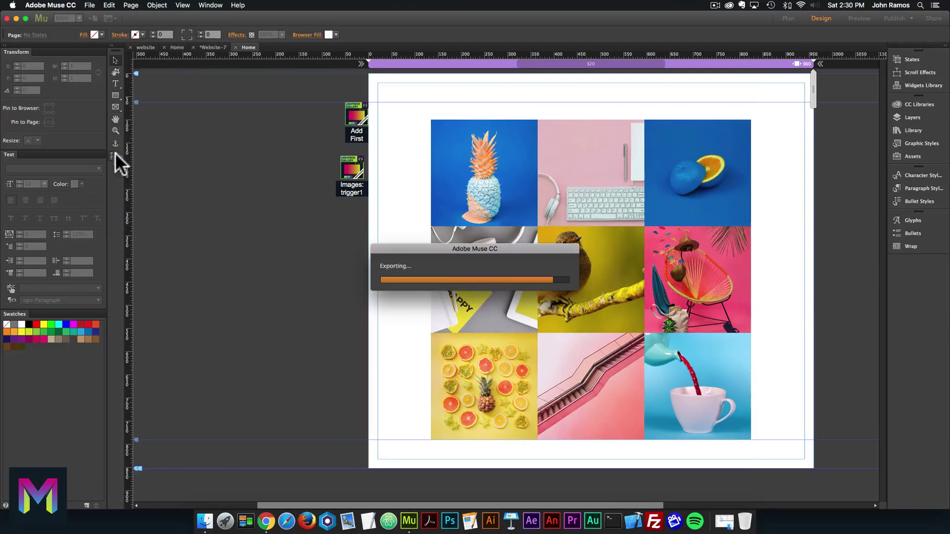
{"action": "left_click", "coordinate": [489, 315]}
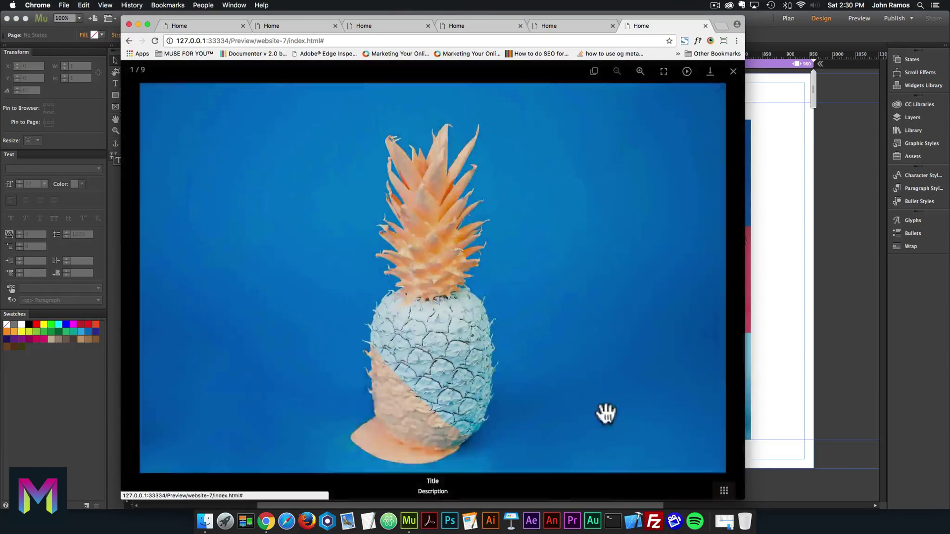
Jump to the ninth lightbox image, the teapot and cup, and try to swipe past it
{"action": "left_click", "coordinate": [589, 482]}
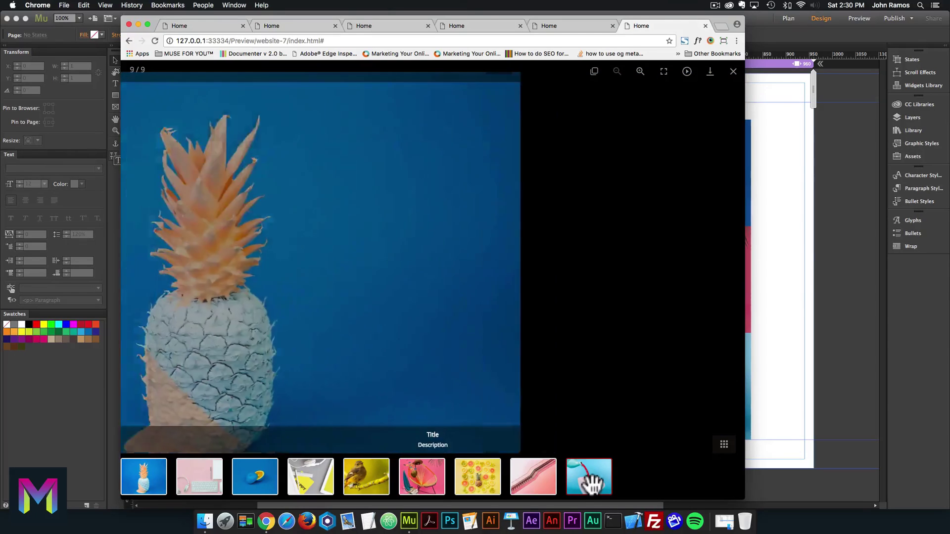
{"action": "left_click_drag", "start_coordinate": [638, 319], "coordinate": [153, 287]}
{"action": "left_click_drag", "start_coordinate": [420, 305], "coordinate": [5, 287]}
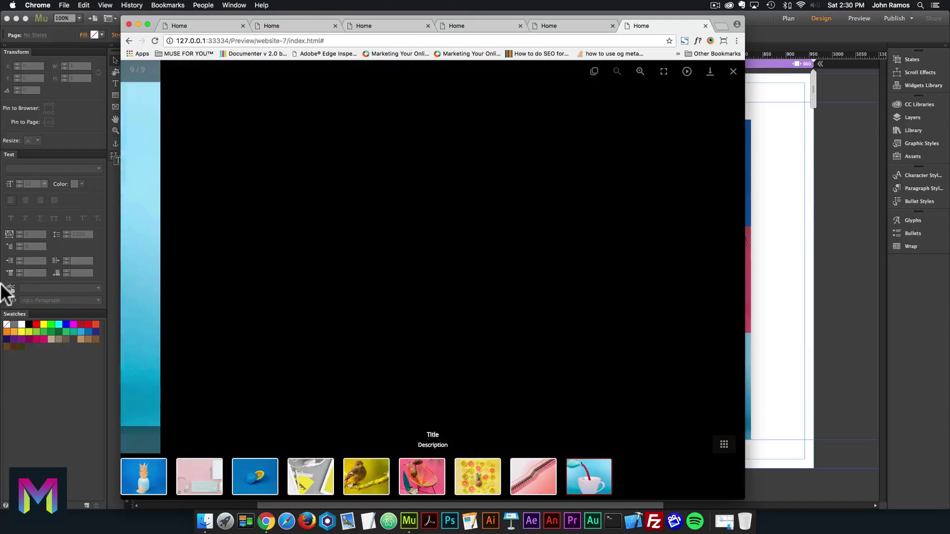
{"action": "left_click_drag", "start_coordinate": [498, 278], "coordinate": [59, 307]}
{"action": "left_click_drag", "start_coordinate": [253, 278], "coordinate": [60, 332]}
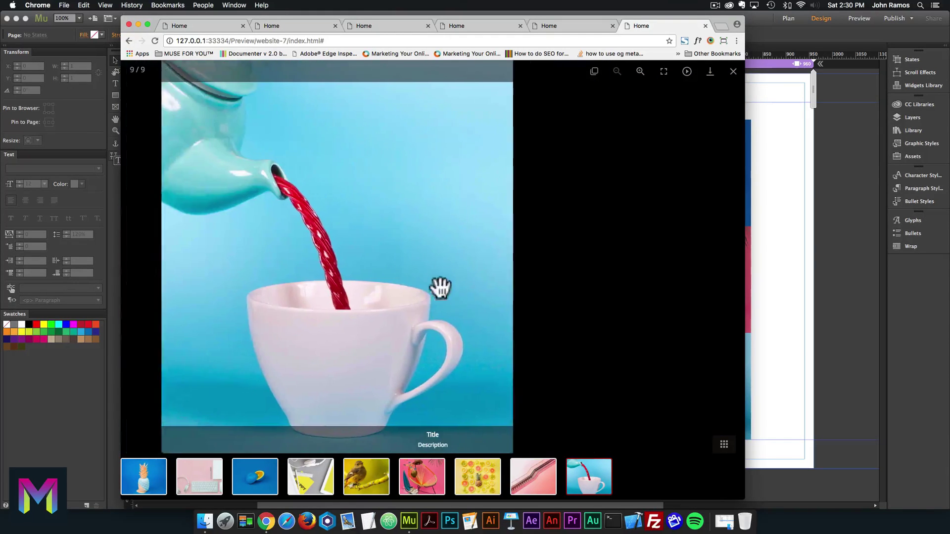
{"action": "left_click_drag", "start_coordinate": [532, 297], "coordinate": [460, 297]}
{"action": "left_click_drag", "start_coordinate": [460, 297], "coordinate": [445, 297]}
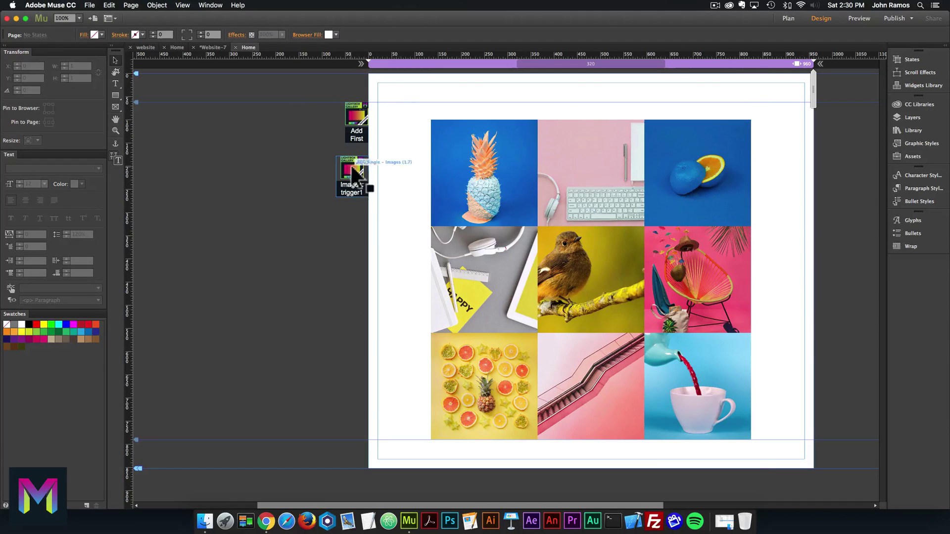
Review the Images: trigger1 widget's Lightbox options, preview the page in Chrome and open the orange image in the lightbox
{"action": "left_click", "coordinate": [352, 165]}
{"action": "left_click", "coordinate": [376, 154]}
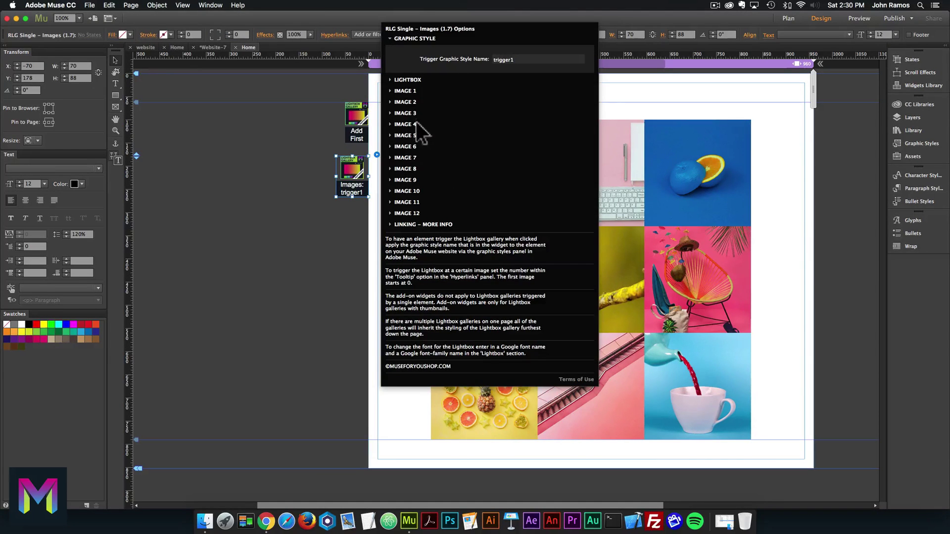
{"action": "left_click", "coordinate": [406, 81]}
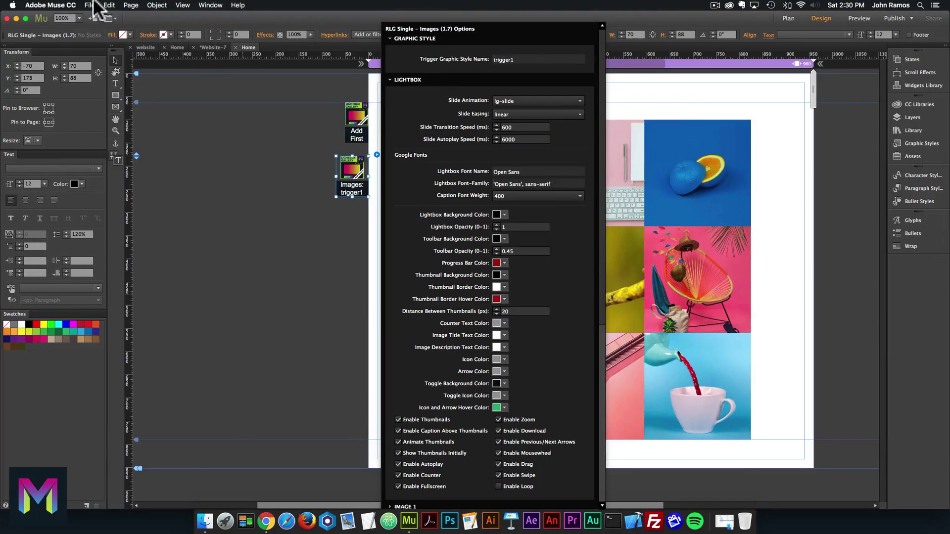
{"action": "left_click", "coordinate": [89, 5]}
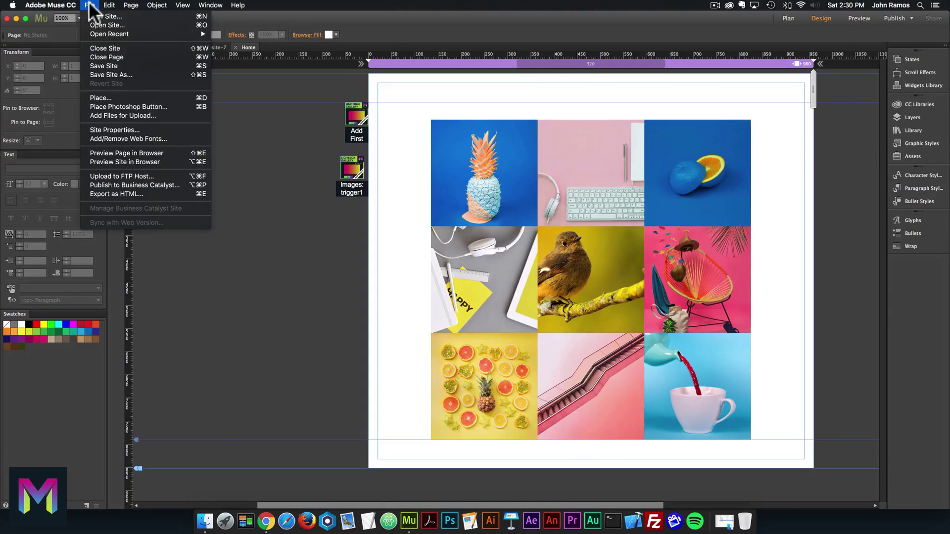
{"action": "left_click", "coordinate": [120, 153]}
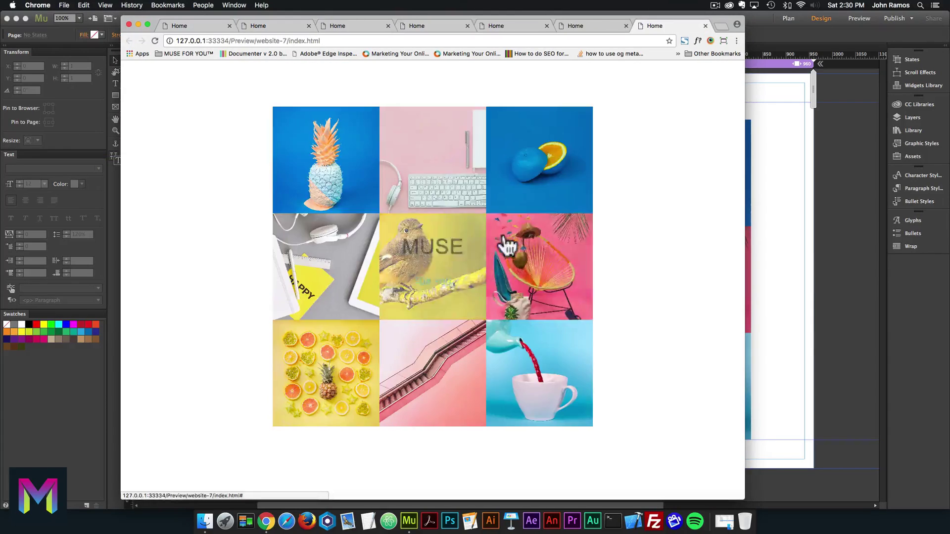
{"action": "left_click", "coordinate": [569, 208]}
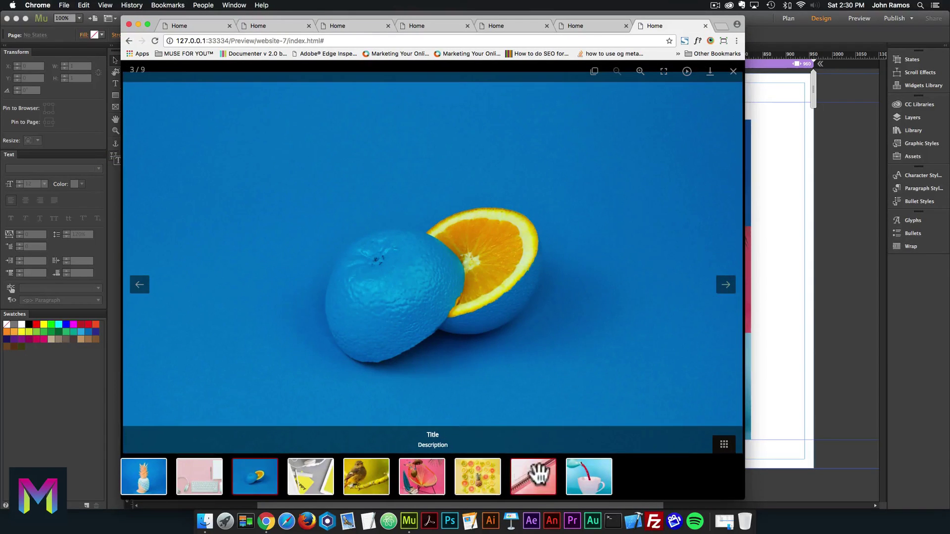
Jump to the eighth lightbox image and use the next arrow to try advancing past the ninth image
{"action": "left_click", "coordinate": [538, 474]}
{"action": "left_click", "coordinate": [730, 295]}
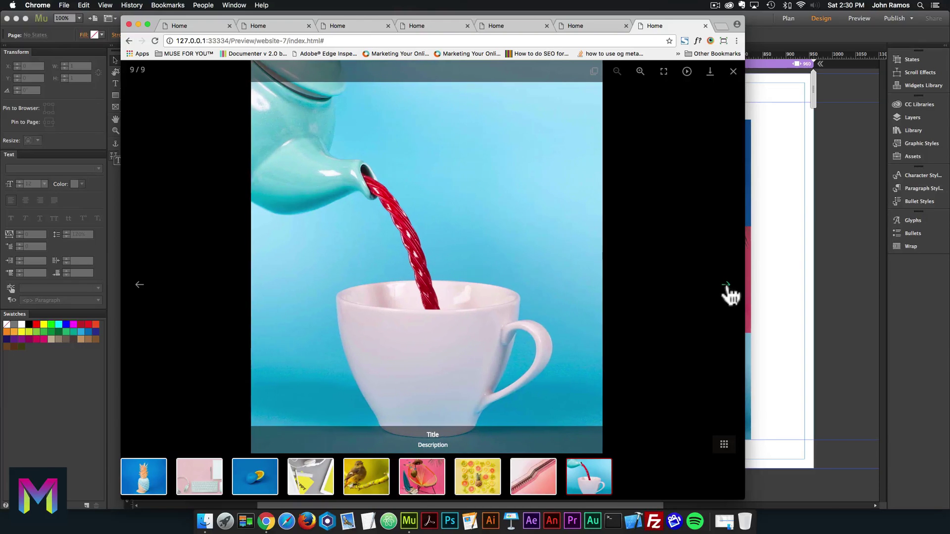
{"action": "left_click", "coordinate": [729, 295]}
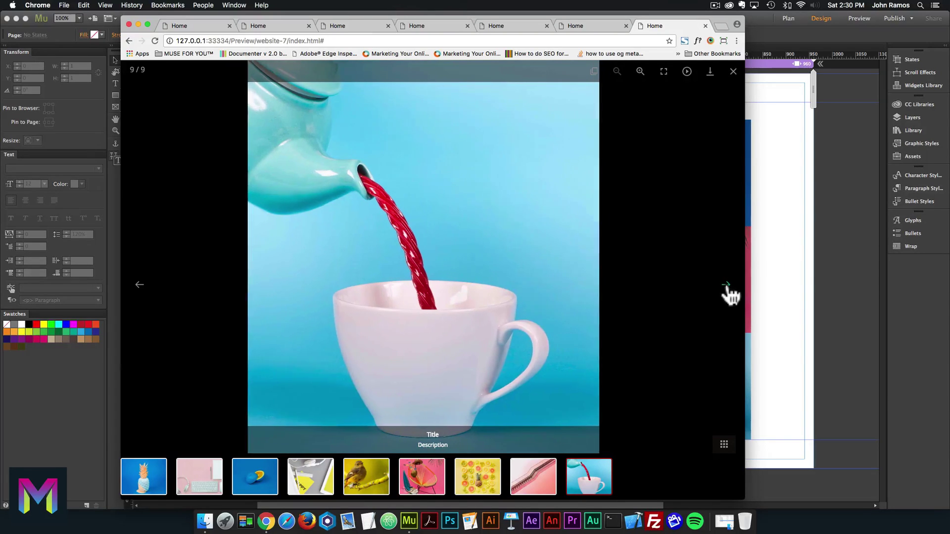
{"action": "left_click", "coordinate": [729, 295]}
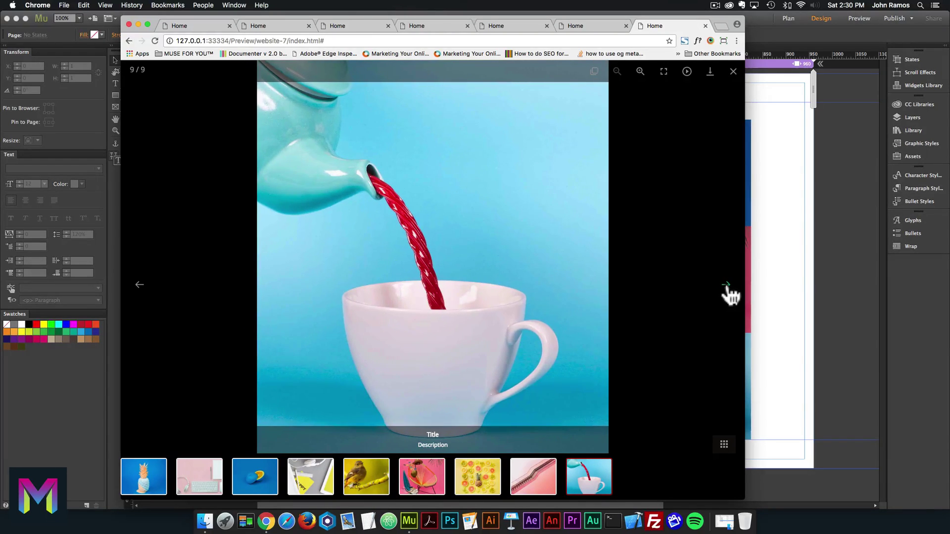
Jump to the first lightbox image, try the previous arrow, and advance to the fourth image with the next arrow
{"action": "left_click", "coordinate": [144, 476]}
{"action": "left_click", "coordinate": [141, 287]}
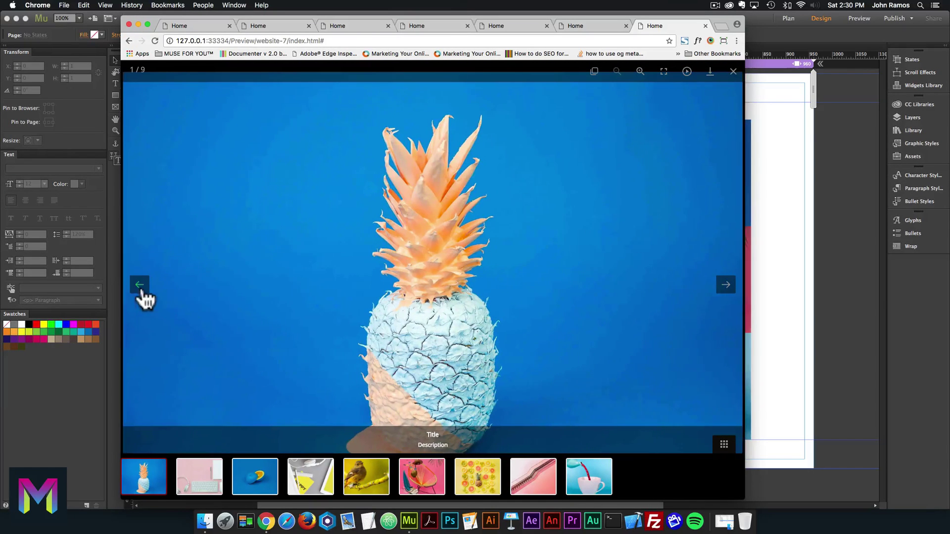
{"action": "left_click", "coordinate": [731, 292]}
{"action": "left_click", "coordinate": [731, 292]}
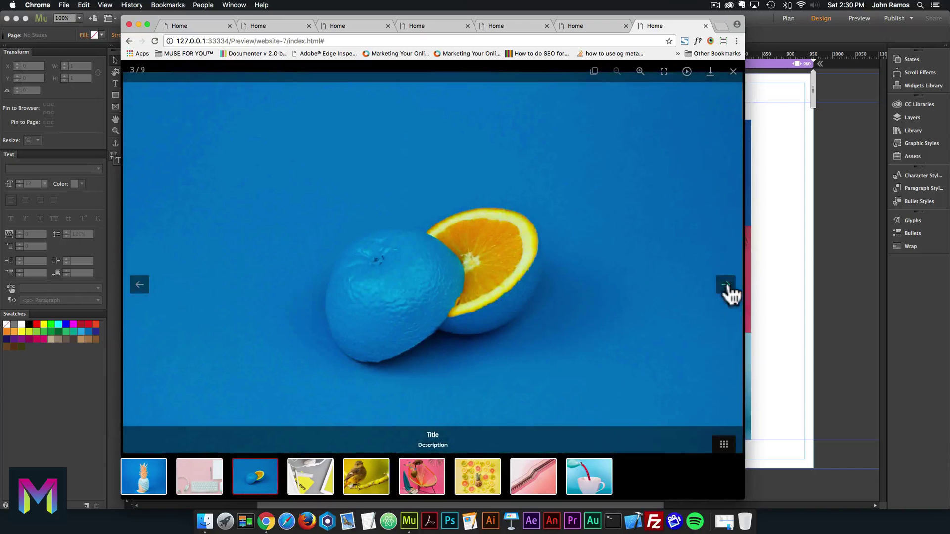
{"action": "left_click", "coordinate": [732, 290]}
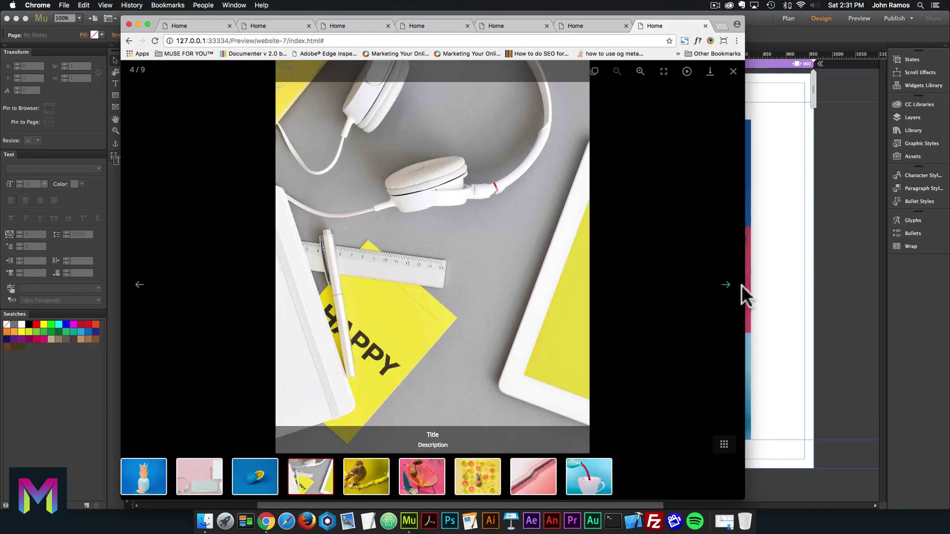
{"action": "left_click", "coordinate": [793, 286]}
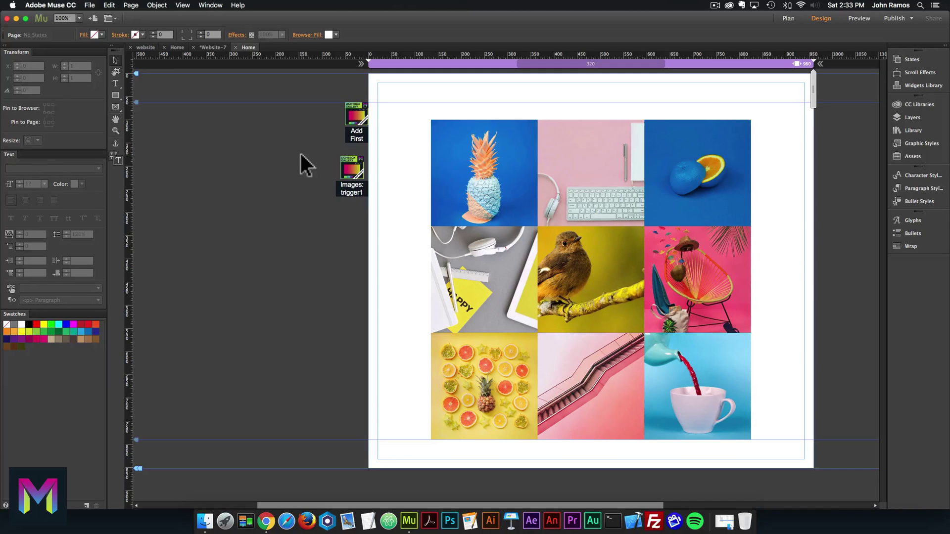
{"action": "left_click", "coordinate": [90, 6]}
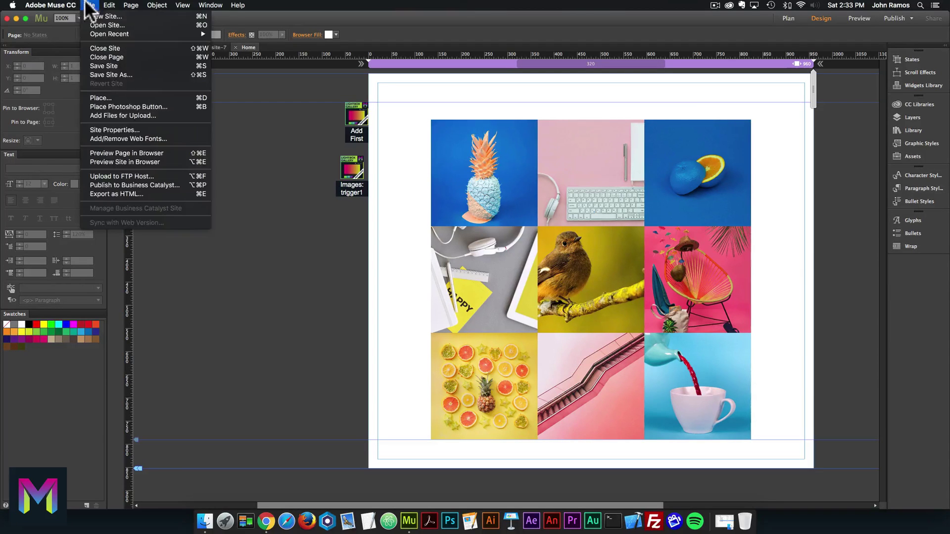
{"action": "left_click", "coordinate": [302, 278]}
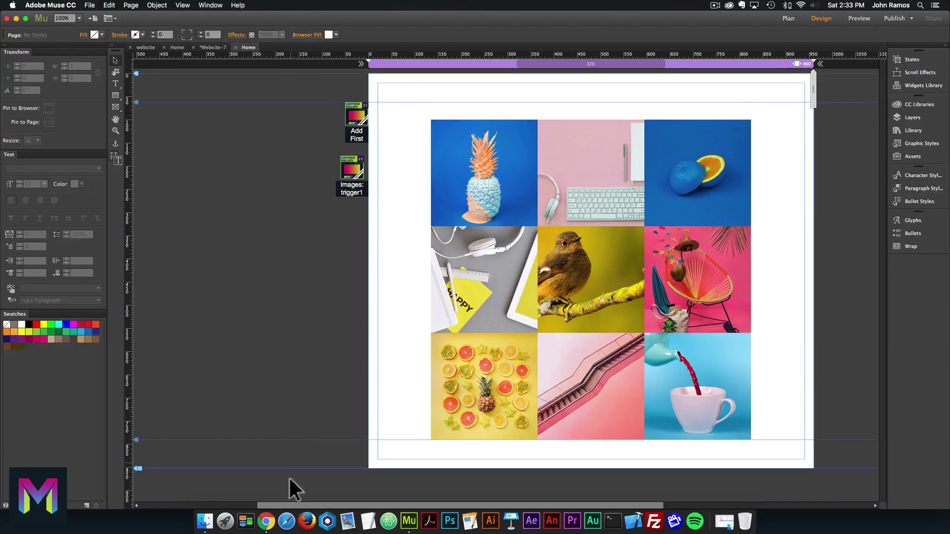
{"action": "left_click", "coordinate": [266, 521]}
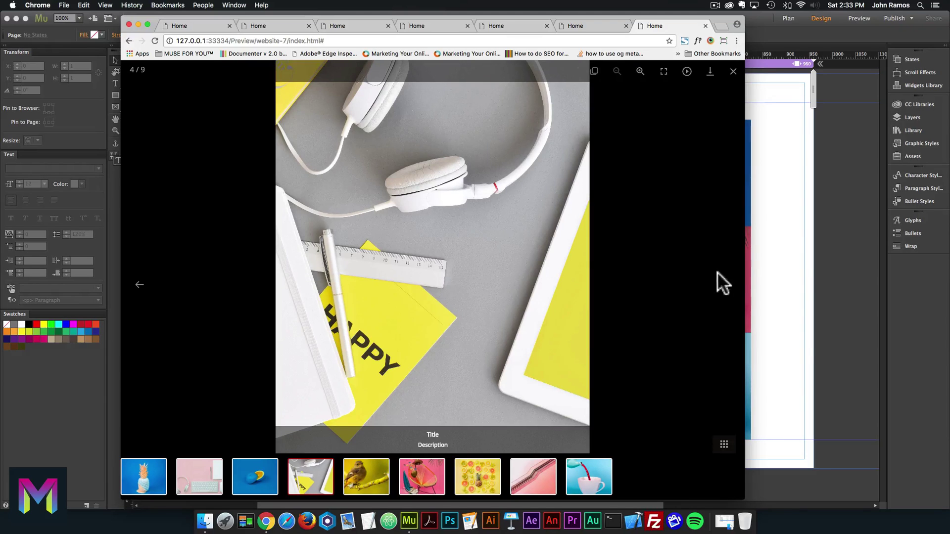
Return to Adobe Muse, add a new page below Home in the site plan and open it for design
{"action": "left_click", "coordinate": [765, 265]}
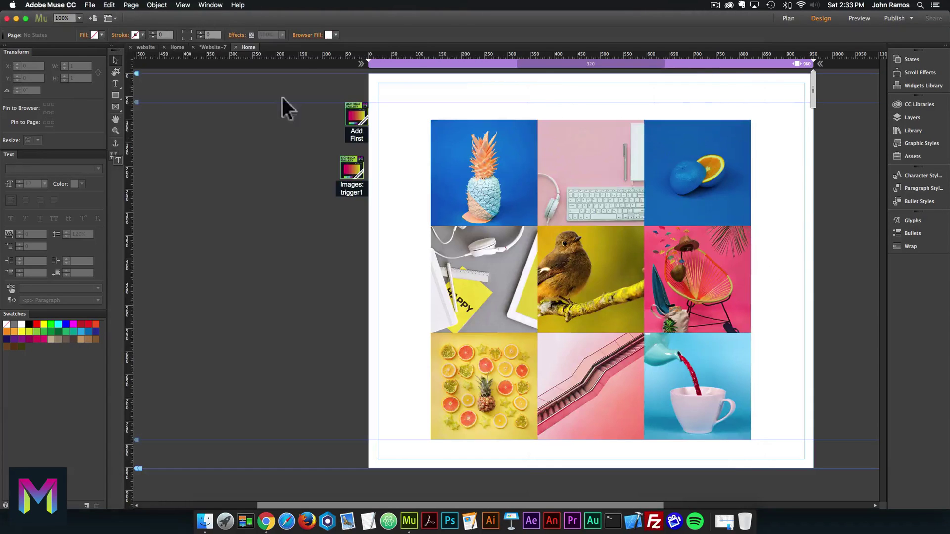
{"action": "left_click", "coordinate": [785, 15]}
{"action": "left_click", "coordinate": [250, 135]}
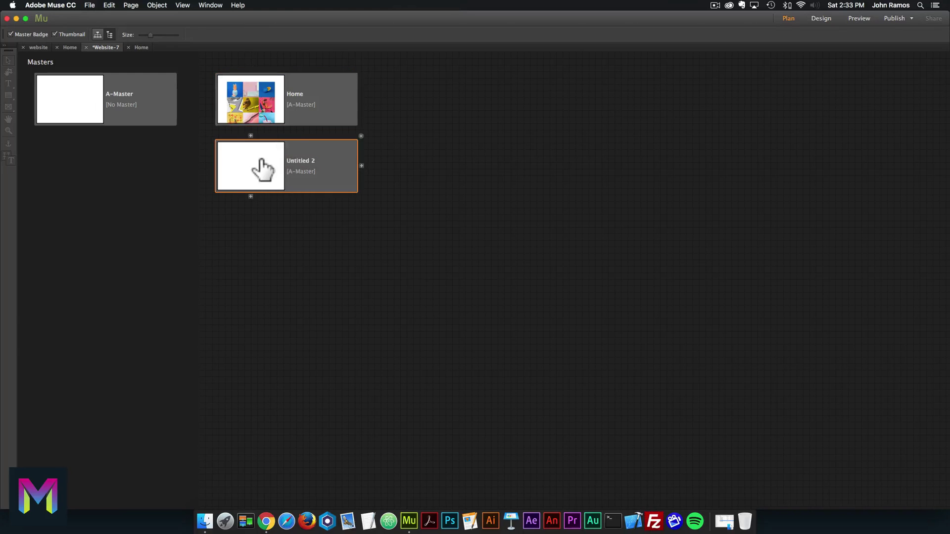
{"action": "double_click", "coordinate": [262, 160]}
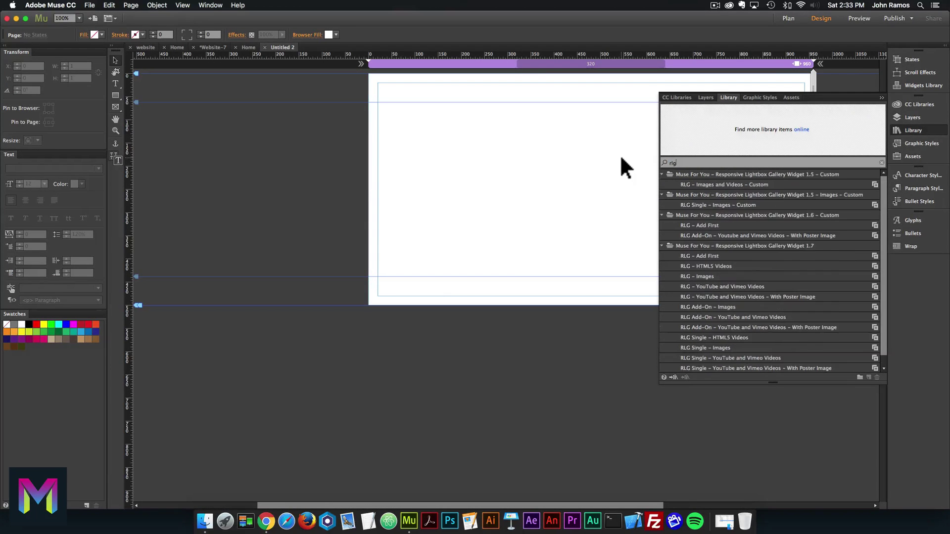
Place the version 1.7 RLG - Add First widget just outside the page's left edge and the RLG - Images widget on the page
{"action": "scroll", "coordinate": [791, 251], "scroll_direction": "down", "scroll_amount": 1}
{"action": "left_click", "coordinate": [701, 246]}
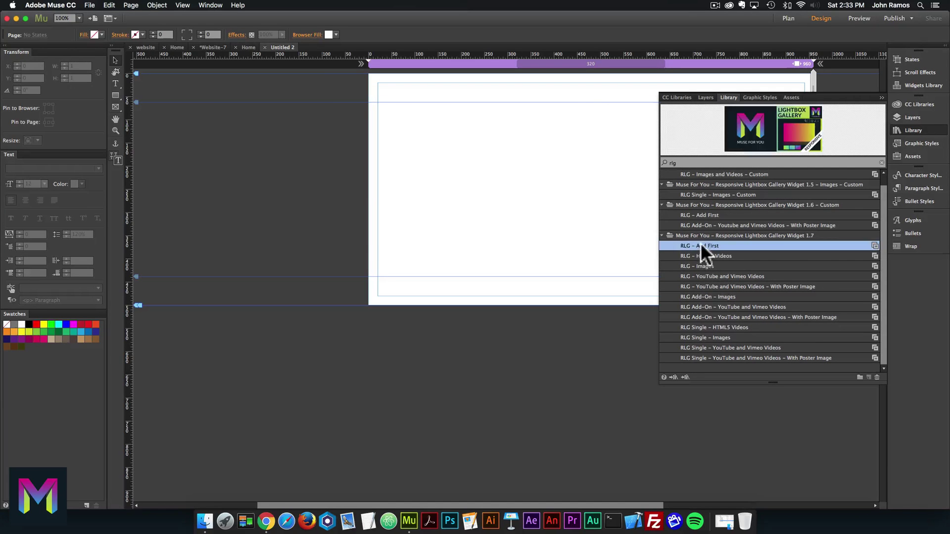
{"action": "left_click_drag", "start_coordinate": [701, 245], "coordinate": [363, 127]}
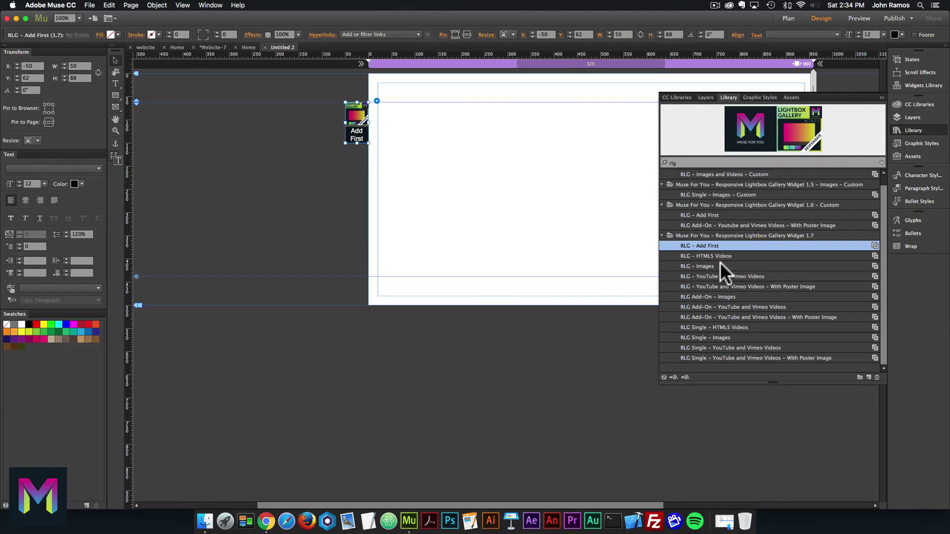
{"action": "left_click_drag", "start_coordinate": [698, 268], "coordinate": [420, 133]}
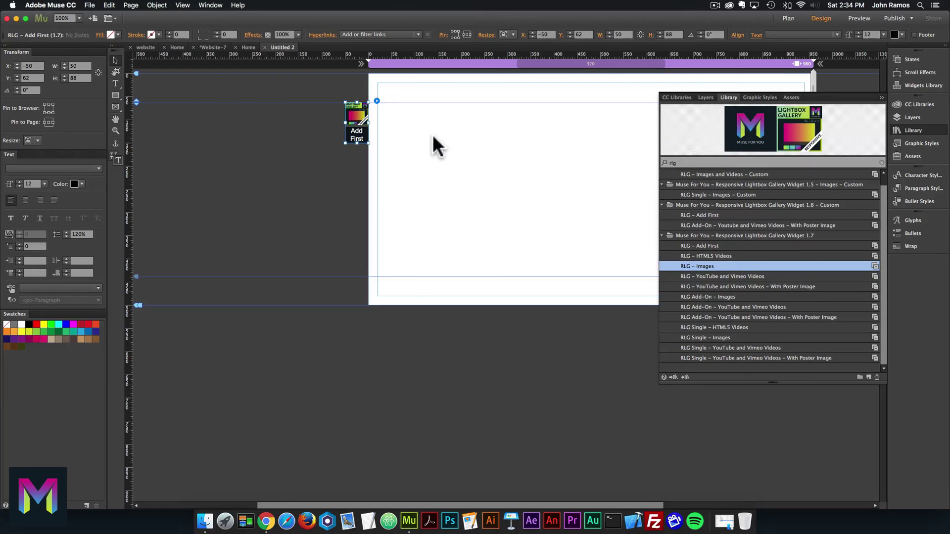
{"action": "left_click", "coordinate": [541, 155]}
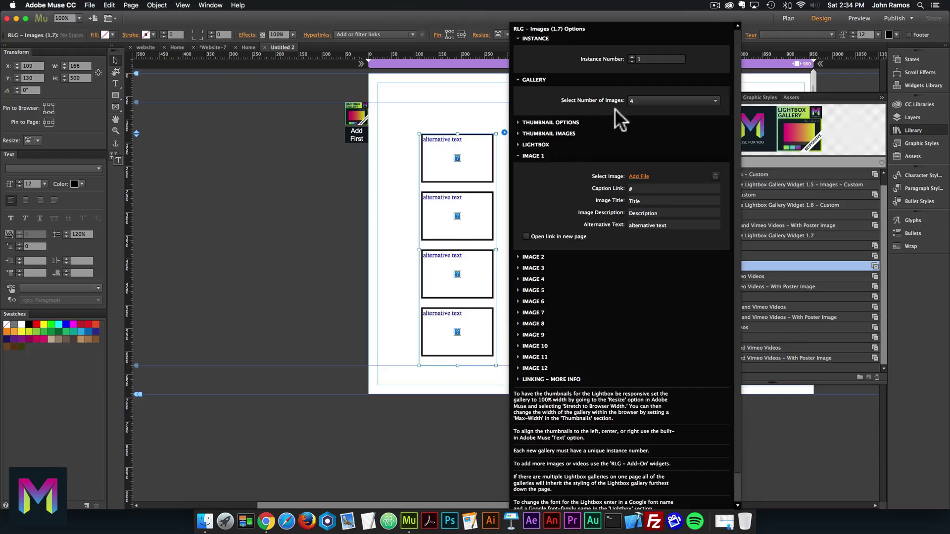
{"action": "left_click", "coordinate": [638, 177]}
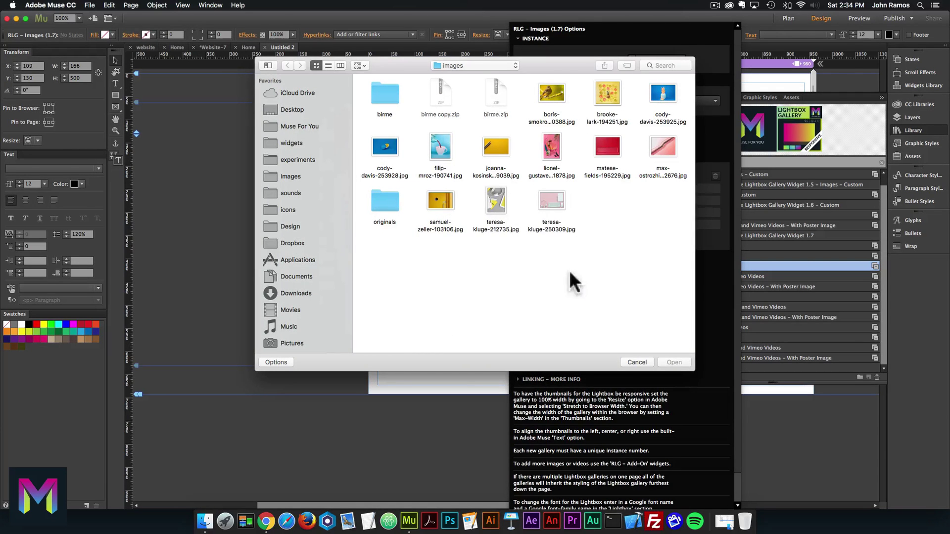
{"action": "left_click", "coordinate": [637, 363]}
{"action": "left_click", "coordinate": [544, 156]}
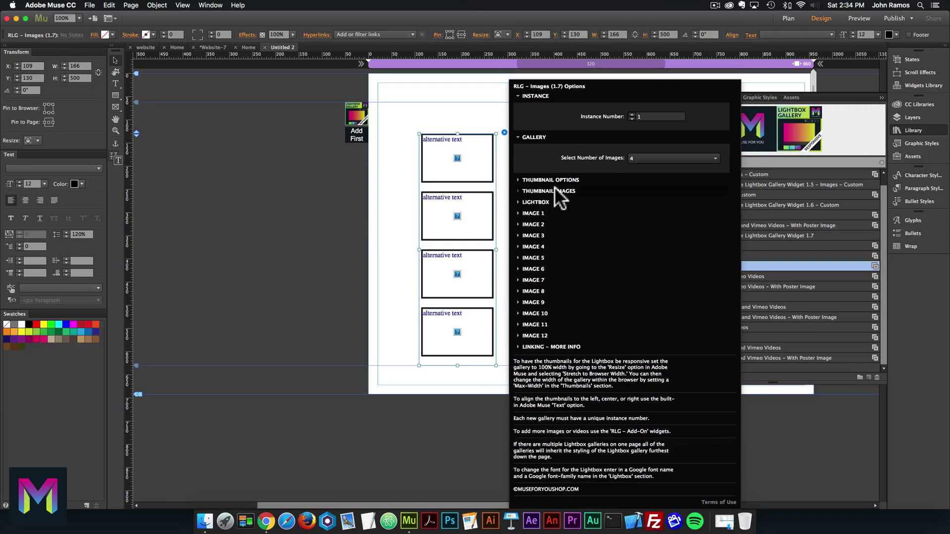
Set the gallery's first two thumbnail images to the pineapple and keyboard pictures from the birme folder
{"action": "left_click", "coordinate": [554, 186]}
{"action": "left_click", "coordinate": [639, 154]}
{"action": "double_click", "coordinate": [394, 92]}
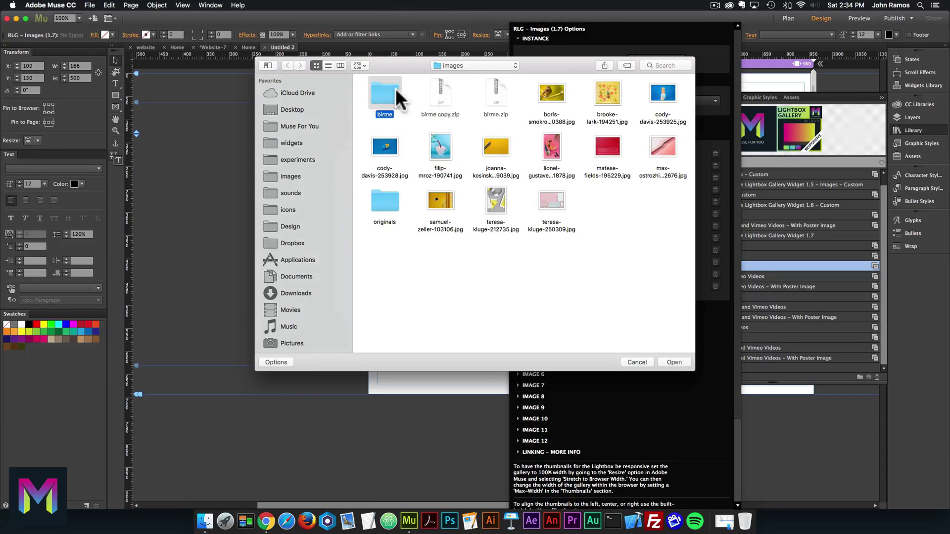
{"action": "double_click", "coordinate": [498, 97]}
{"action": "left_click", "coordinate": [638, 168]}
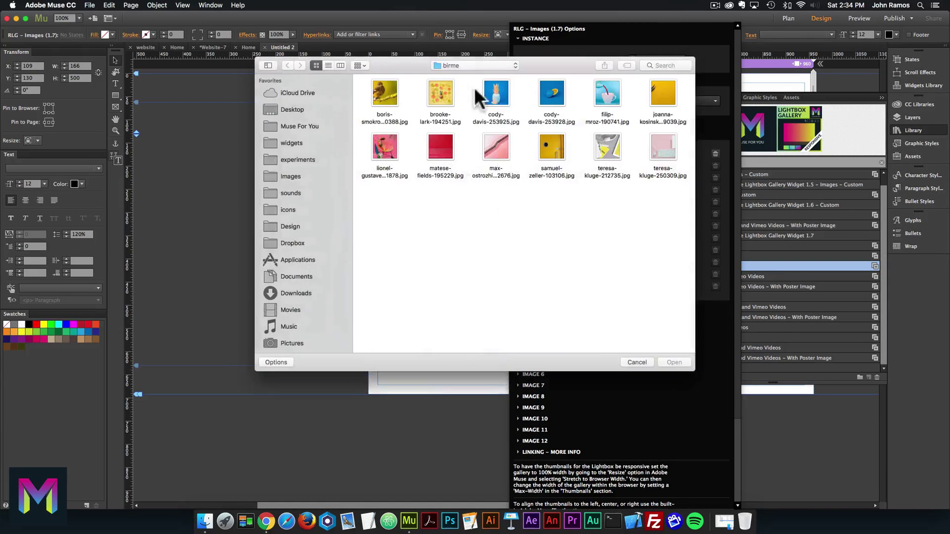
{"action": "double_click", "coordinate": [655, 143]}
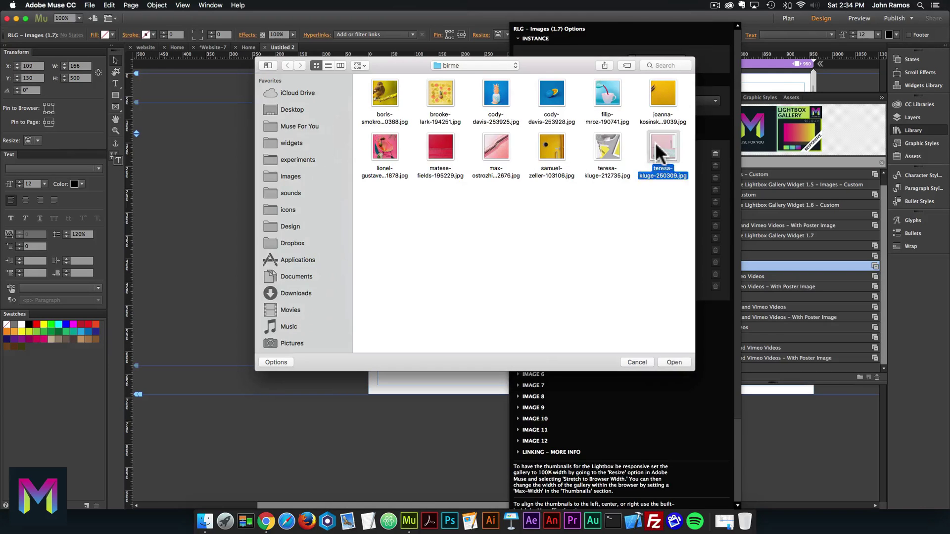
Set the third and fourth thumbnail images to the orange and mixed-fruit pictures from the birme folder, and collapse the thumbnail settings
{"action": "left_click", "coordinate": [642, 181]}
{"action": "double_click", "coordinate": [545, 92]}
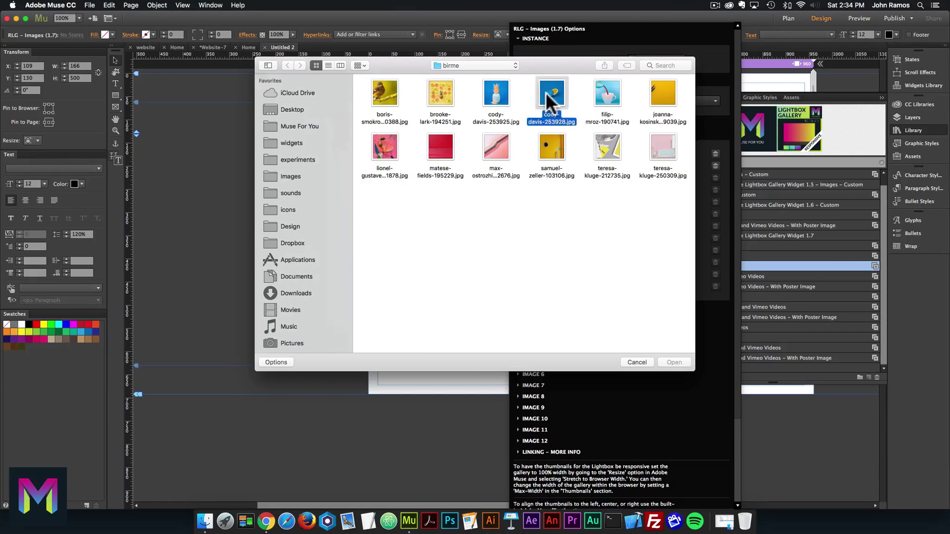
{"action": "left_click", "coordinate": [640, 190]}
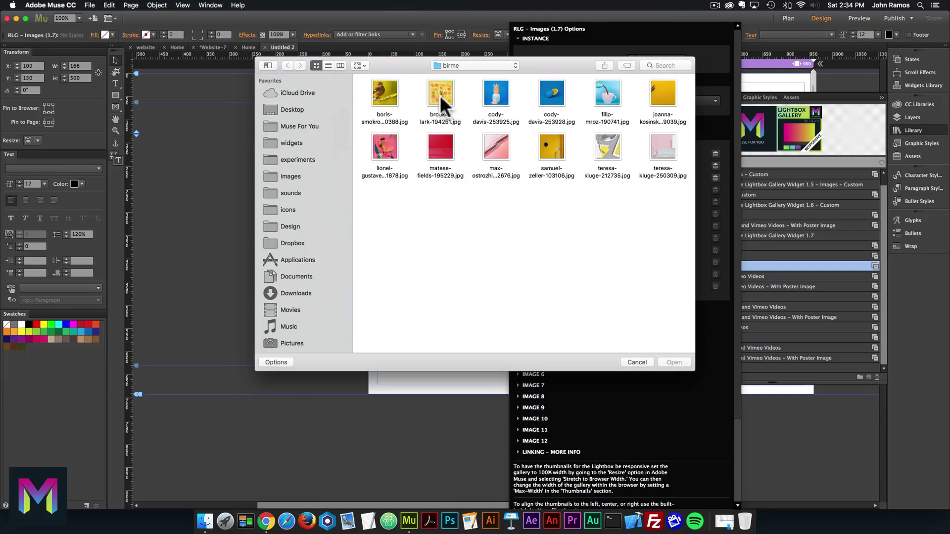
{"action": "double_click", "coordinate": [440, 95]}
{"action": "left_click", "coordinate": [554, 132]}
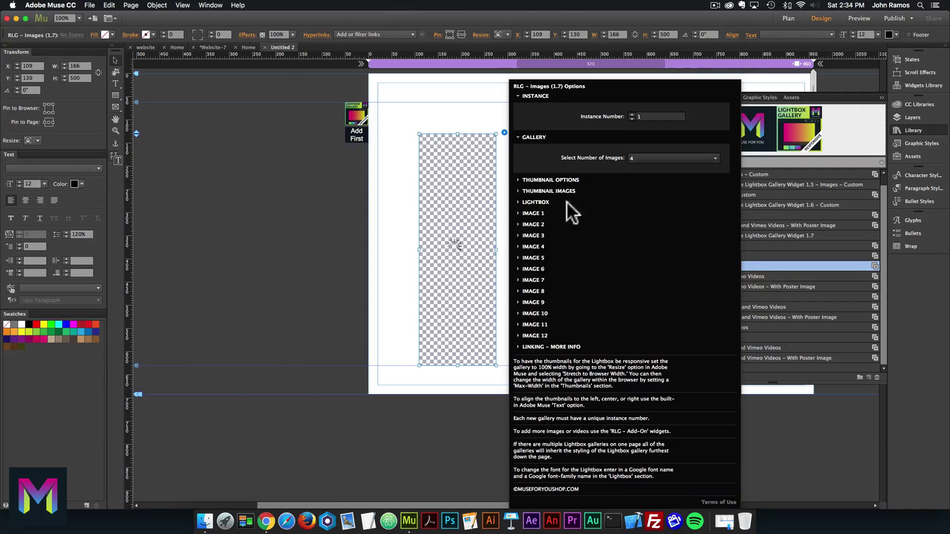
Assign the pineapple picture to Image 1 and the keyboard picture to Image 2 from the birme folder
{"action": "left_click", "coordinate": [535, 155]}
{"action": "left_click", "coordinate": [638, 177]}
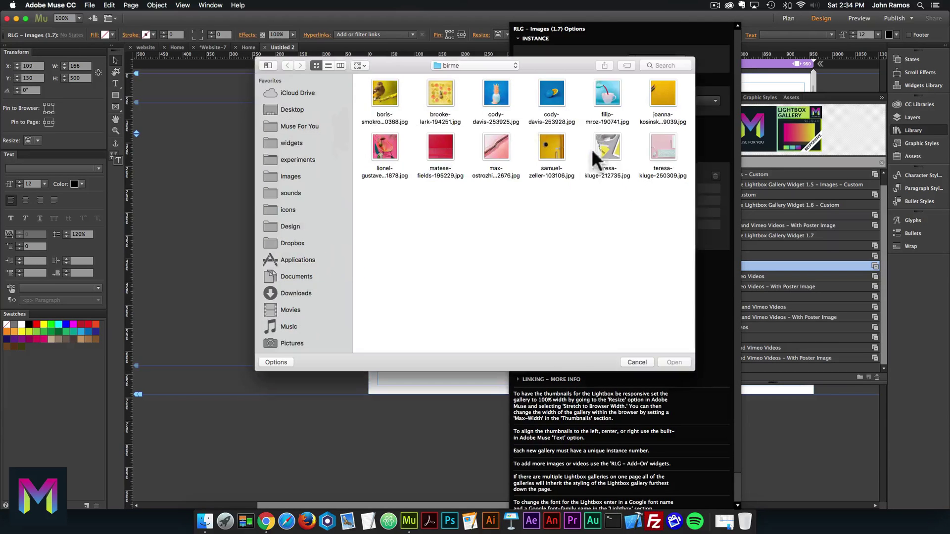
{"action": "double_click", "coordinate": [503, 106]}
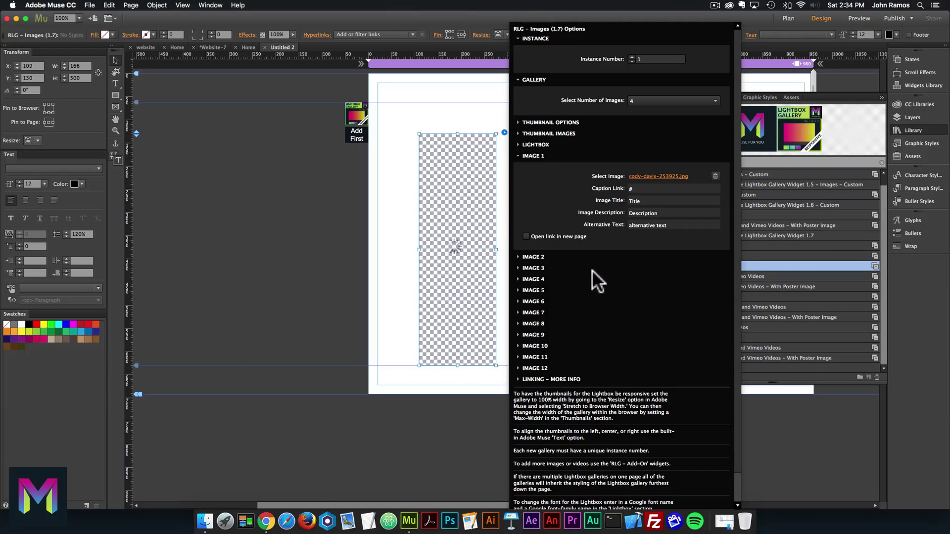
{"action": "left_click", "coordinate": [534, 256]}
{"action": "left_click", "coordinate": [638, 277]}
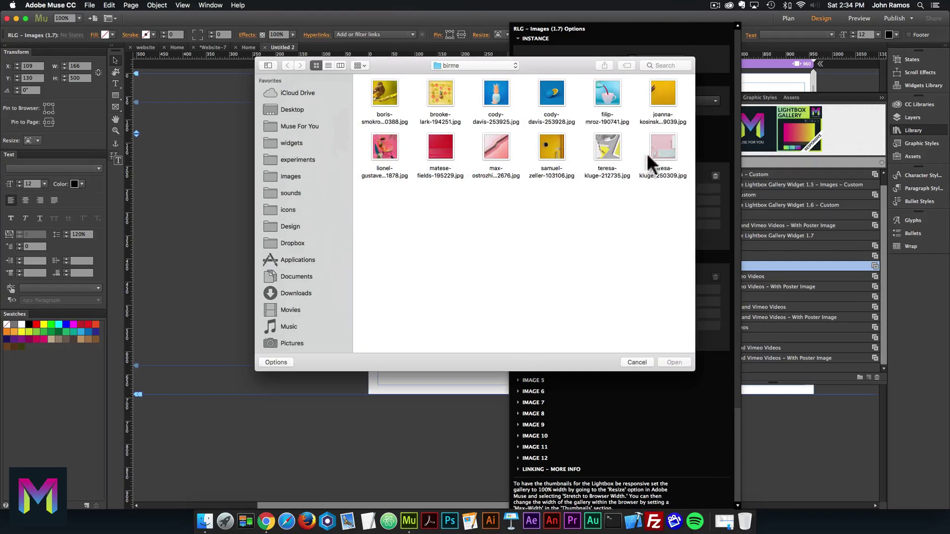
{"action": "double_click", "coordinate": [654, 143]}
Assign the orange picture to Image 3 and the mixed-fruit picture to Image 4 from the birme folder, and close the options
{"action": "left_click", "coordinate": [536, 358]}
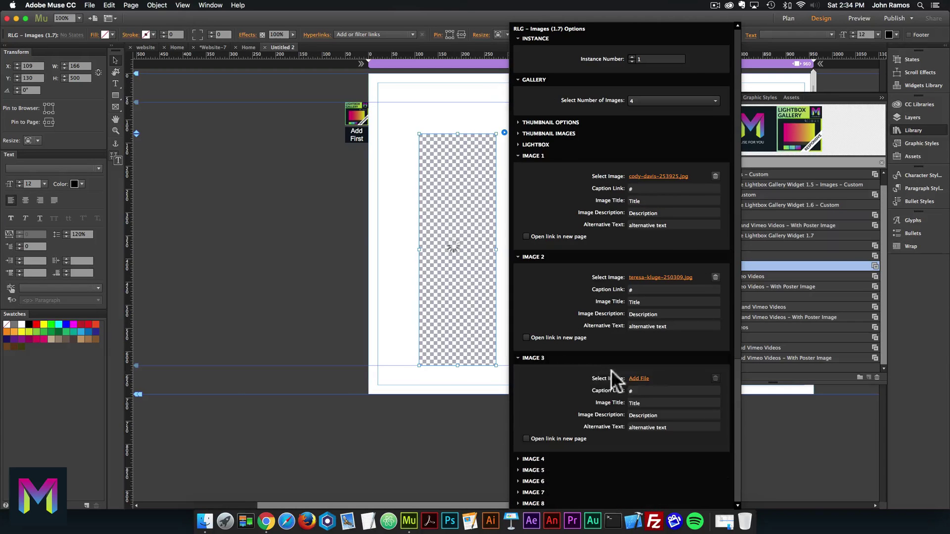
{"action": "left_click", "coordinate": [638, 379]}
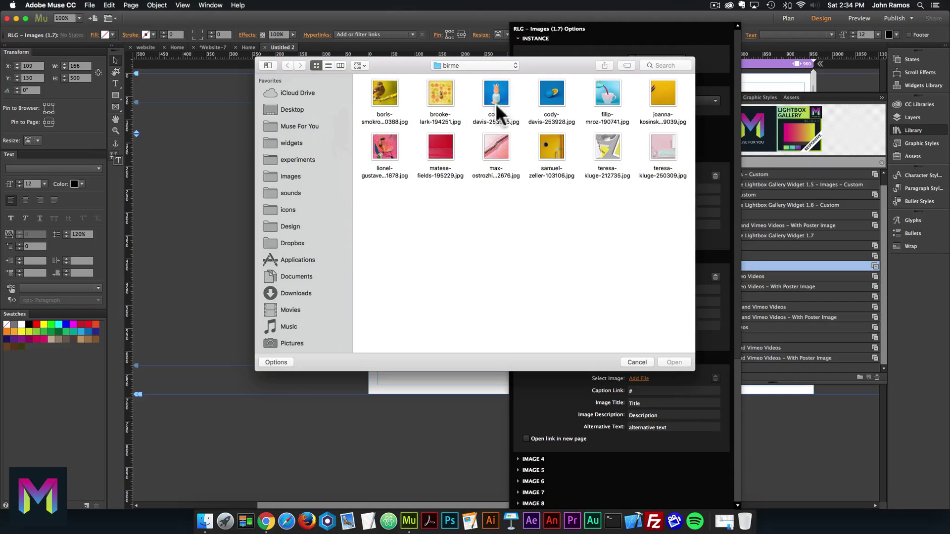
{"action": "double_click", "coordinate": [549, 94]}
{"action": "left_click", "coordinate": [557, 462]}
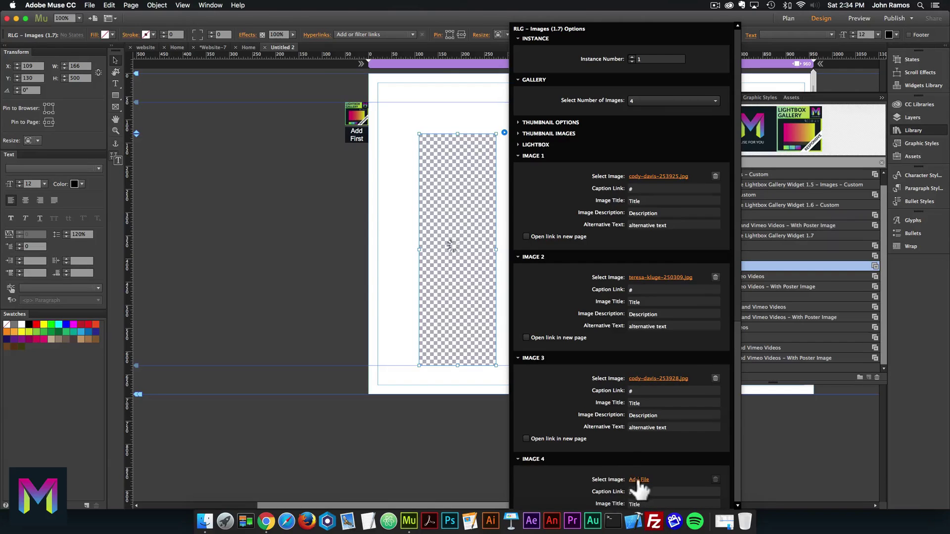
{"action": "left_click", "coordinate": [639, 480]}
{"action": "double_click", "coordinate": [434, 97]}
{"action": "left_click", "coordinate": [457, 182]}
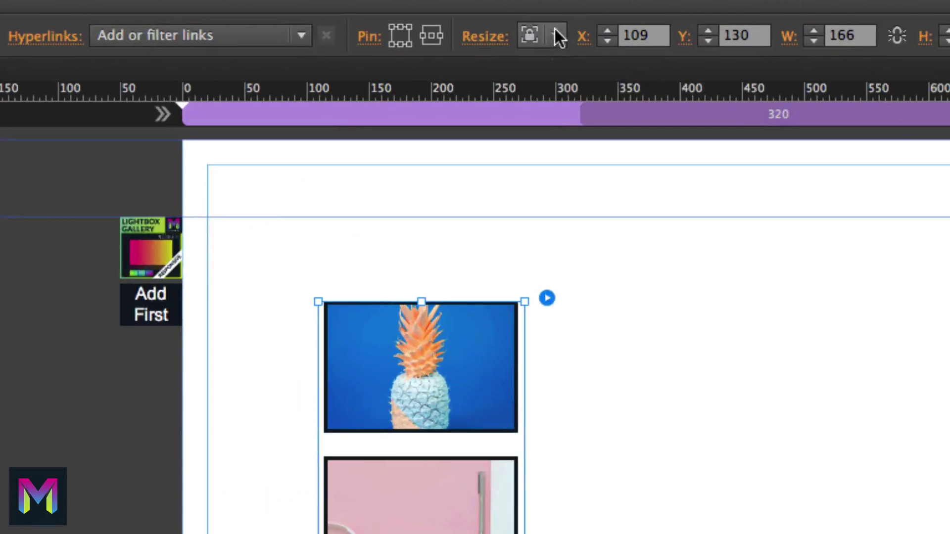
Set the gallery widget to Stretch to Browser Width and collapse the Library
{"action": "left_click", "coordinate": [508, 34]}
{"action": "left_click", "coordinate": [569, 146]}
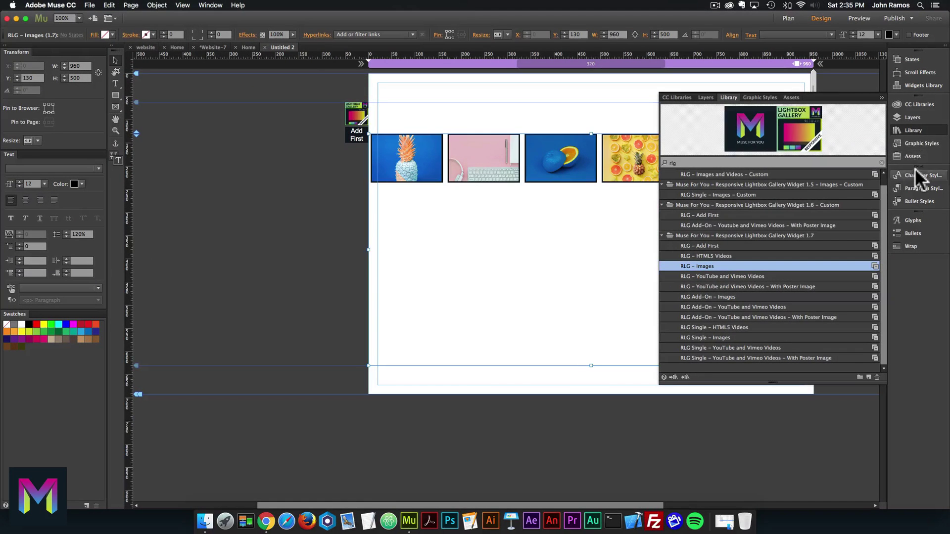
{"action": "left_click", "coordinate": [914, 131]}
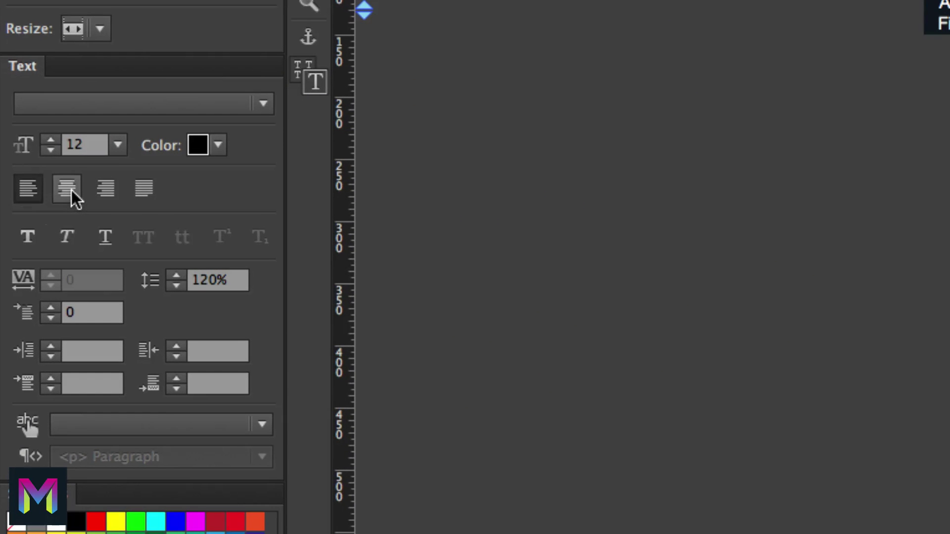
Center-align the gallery's thumbnails and shorten the widget's frame to fit the thumbnail row
{"action": "left_click", "coordinate": [72, 190]}
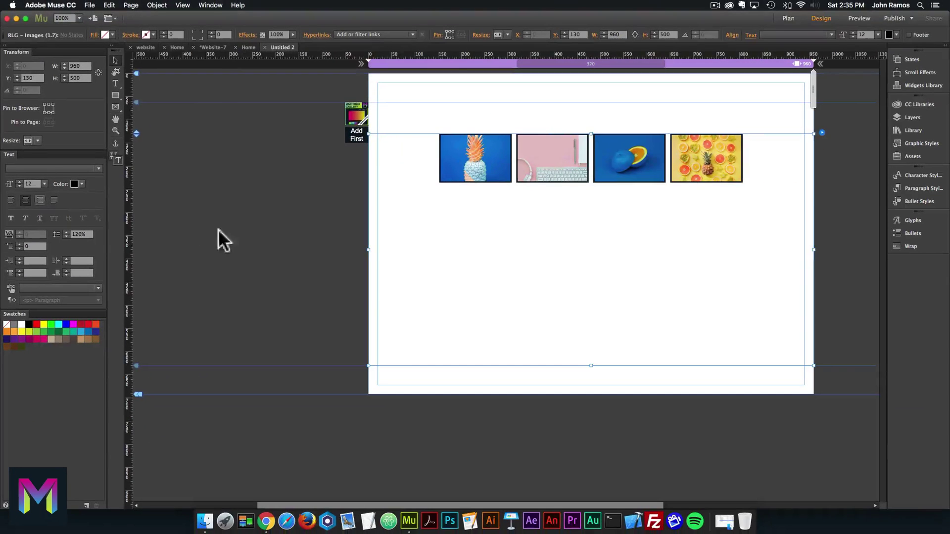
{"action": "left_click_drag", "start_coordinate": [593, 369], "coordinate": [593, 171]}
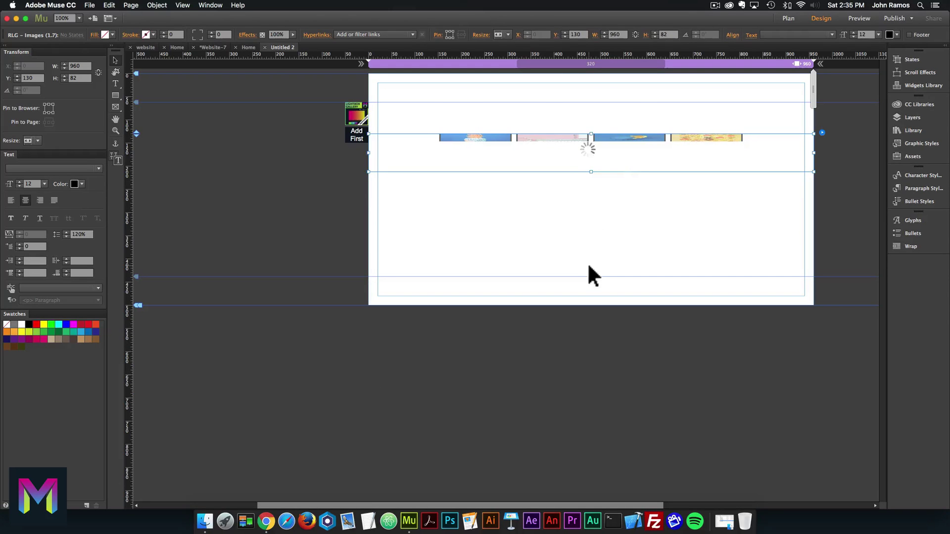
{"action": "left_click", "coordinate": [612, 218]}
Preview the page in the browser, open the pineapple thumbnail in the lightbox and advance to the next image
{"action": "left_click", "coordinate": [88, 6]}
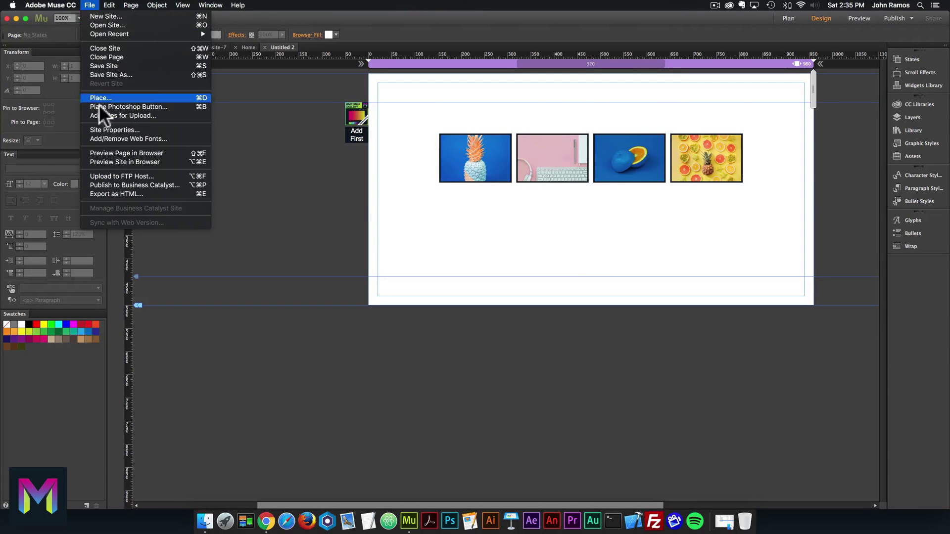
{"action": "left_click", "coordinate": [109, 153]}
{"action": "left_click", "coordinate": [302, 132]}
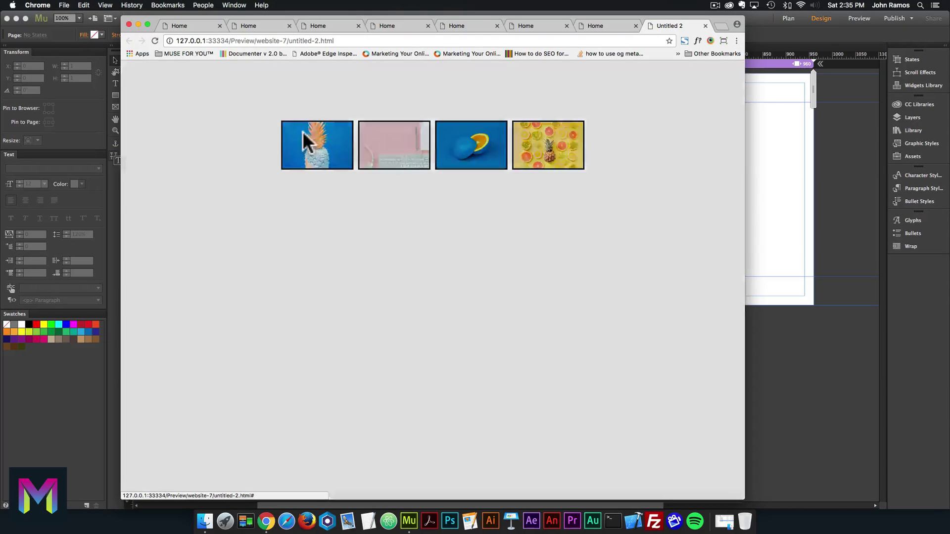
{"action": "left_click", "coordinate": [726, 285]}
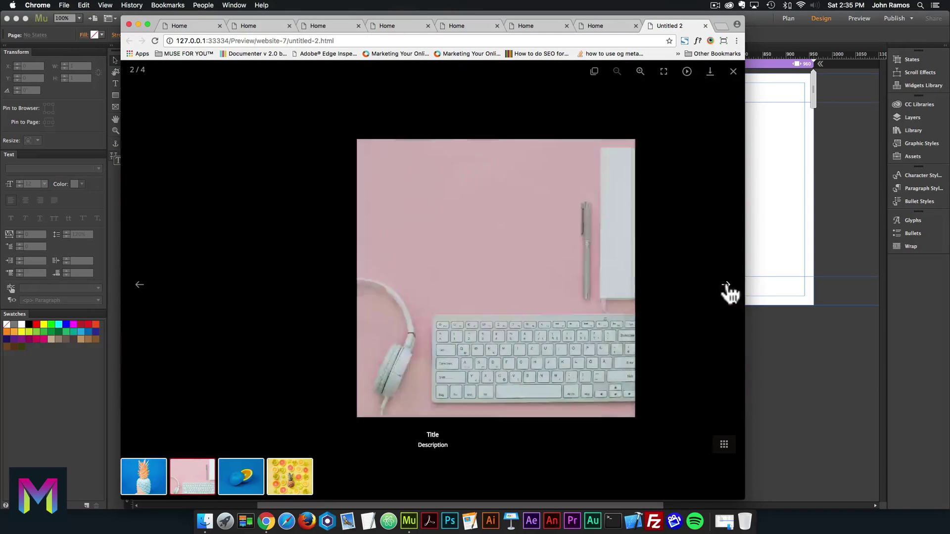
Back in Muse, replace Image 1 with the pineapple picture and Image 2 with the keyboard picture from the parent images folder
{"action": "left_click", "coordinate": [759, 218]}
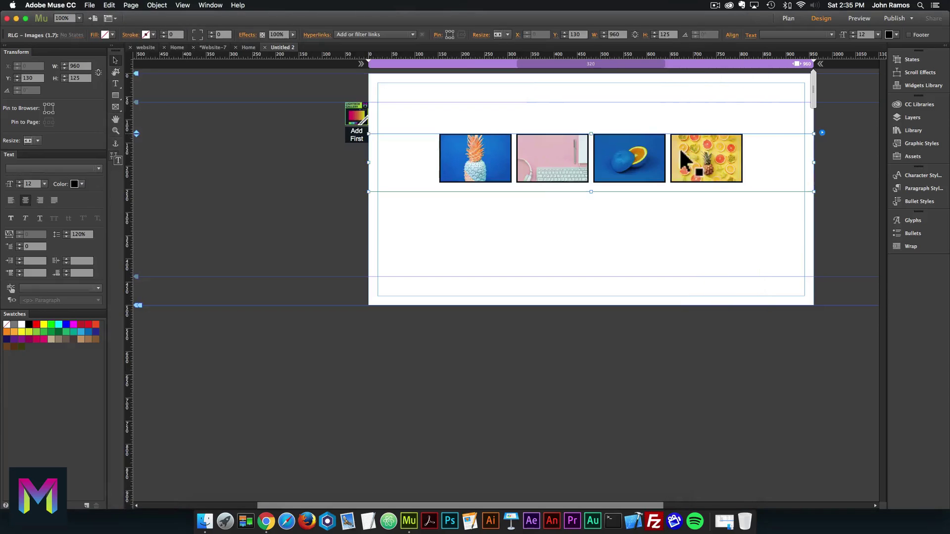
{"action": "left_click", "coordinate": [817, 163]}
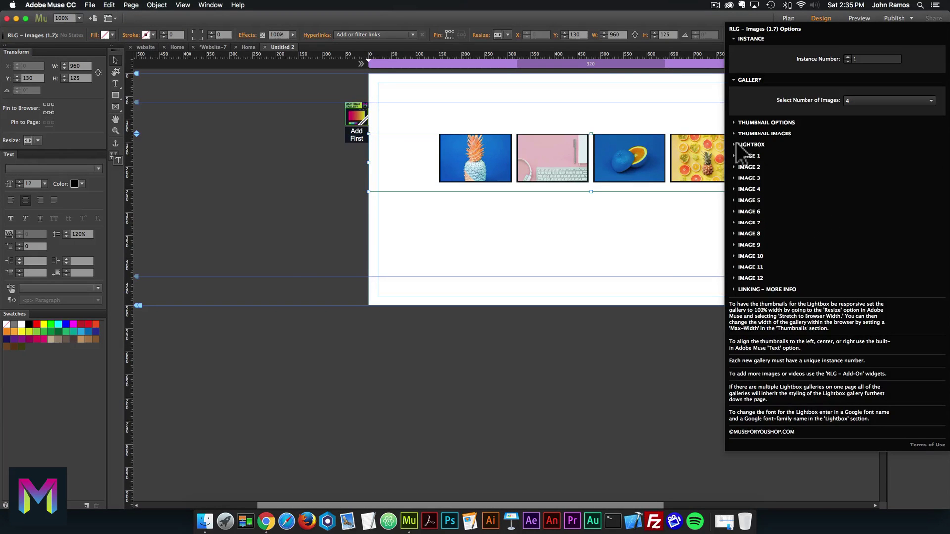
{"action": "left_click", "coordinate": [749, 155]}
{"action": "left_click", "coordinate": [876, 177]}
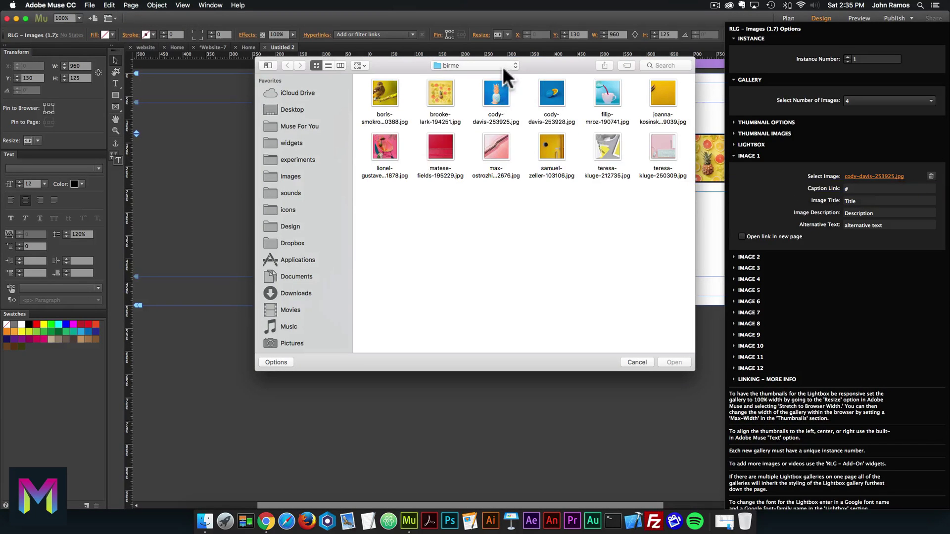
{"action": "left_click", "coordinate": [505, 66]}
{"action": "left_click", "coordinate": [503, 79]}
{"action": "double_click", "coordinate": [662, 94]}
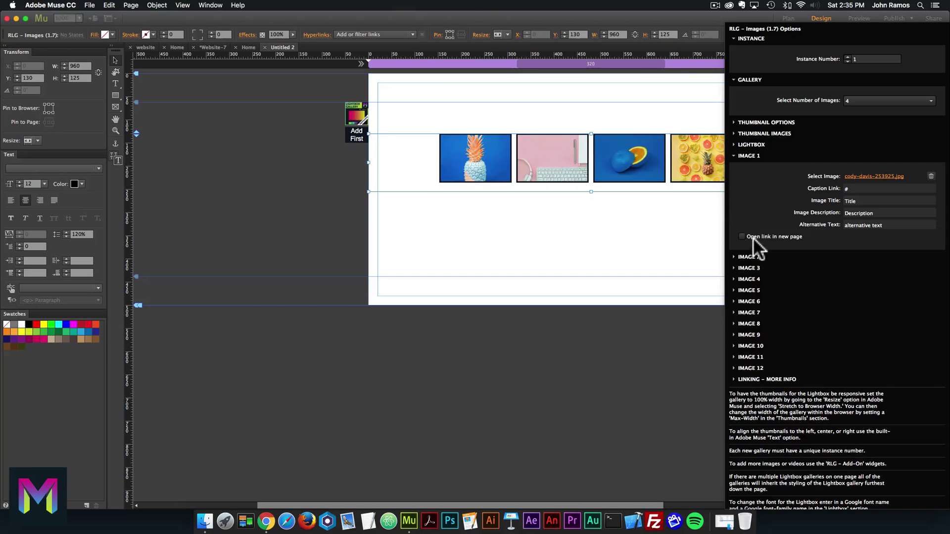
{"action": "left_click", "coordinate": [748, 257]}
{"action": "left_click", "coordinate": [855, 278]}
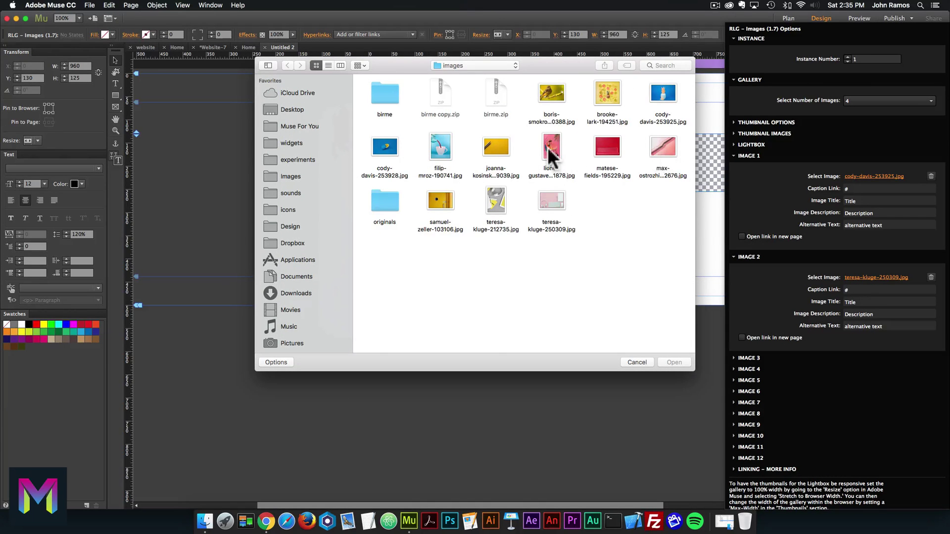
{"action": "double_click", "coordinate": [546, 200]}
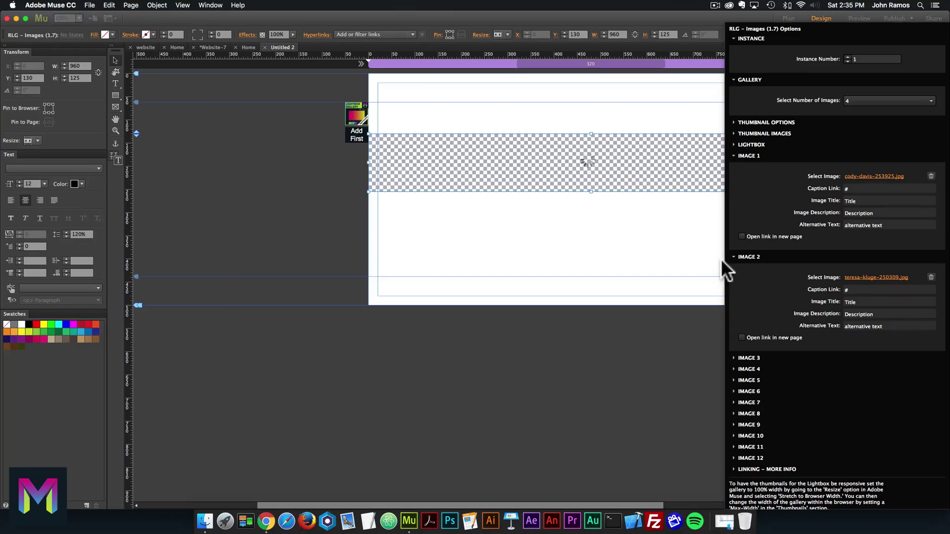
Replace Image 3 with the orange picture and Image 4 with the mixed-fruit picture from the images folder, and close the options
{"action": "left_click", "coordinate": [749, 357]}
{"action": "left_click", "coordinate": [871, 379]}
{"action": "double_click", "coordinate": [382, 147]}
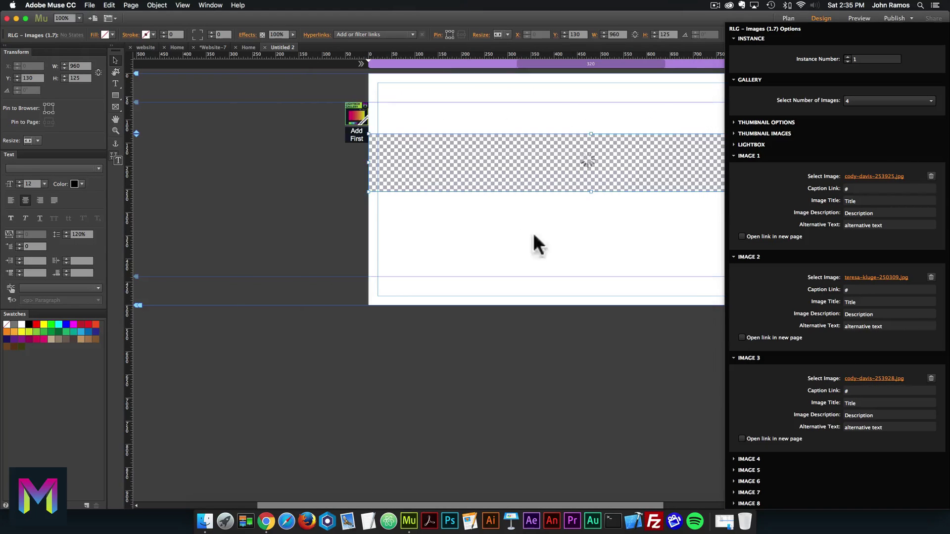
{"action": "left_click", "coordinate": [748, 459]}
{"action": "left_click", "coordinate": [861, 479]}
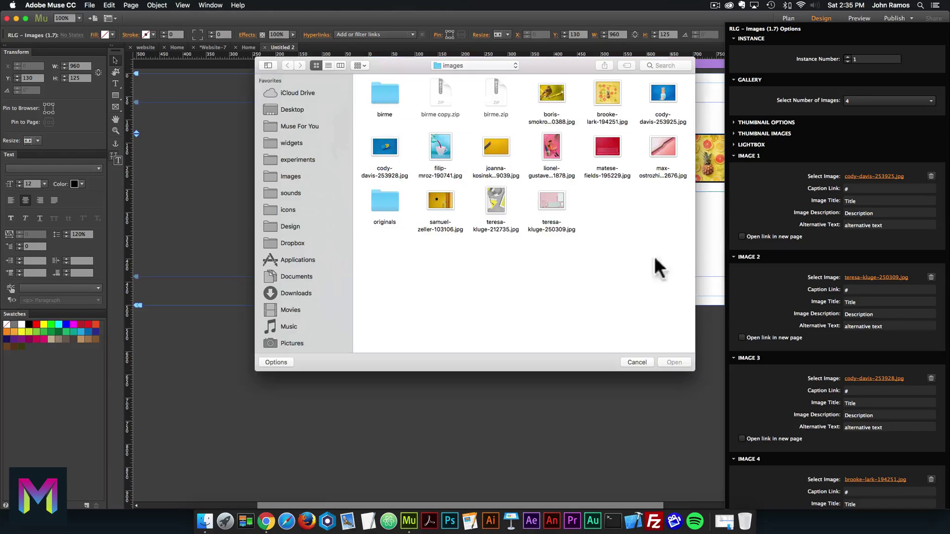
{"action": "double_click", "coordinate": [619, 91]}
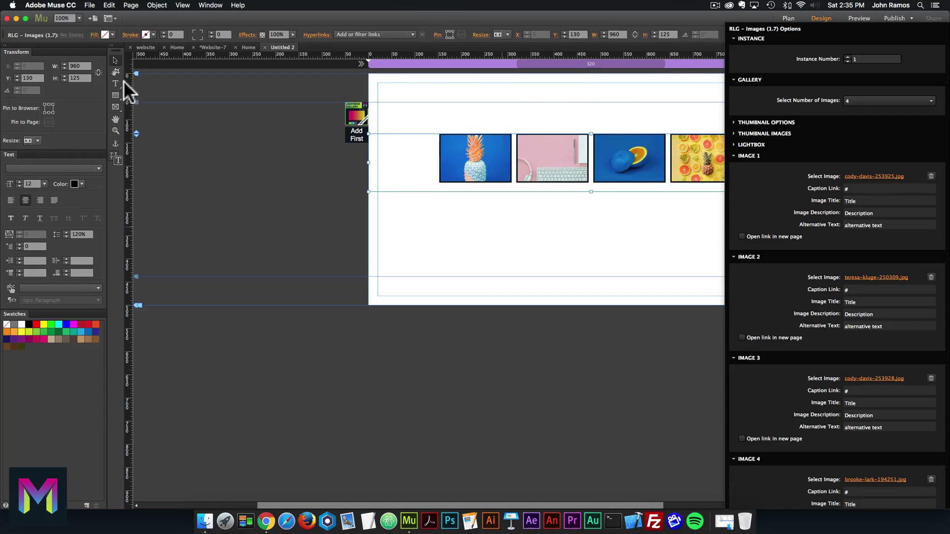
{"action": "key", "text": "Escape"}
Preview the page in the browser again and go through all the gallery images in the lightbox, starting from the pineapple
{"action": "left_click", "coordinate": [89, 5]}
{"action": "left_click", "coordinate": [120, 147]}
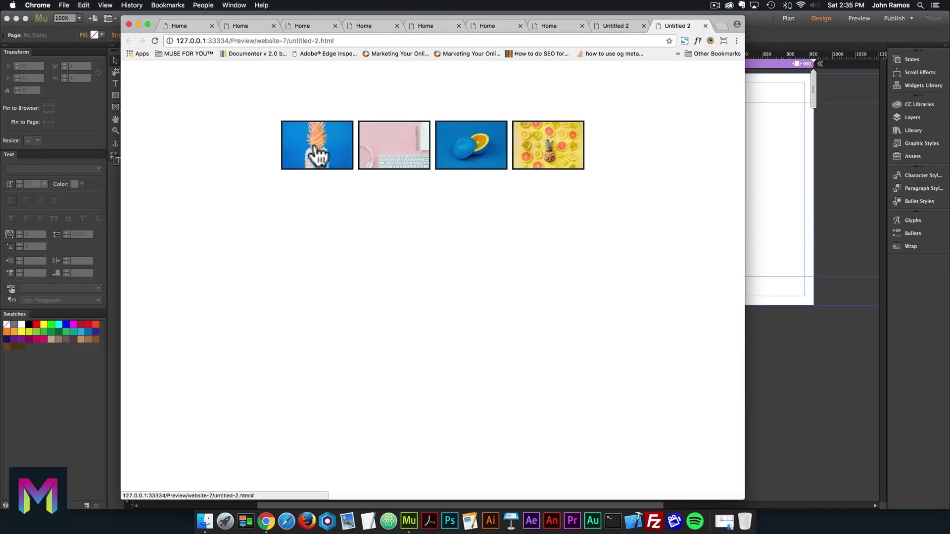
{"action": "left_click", "coordinate": [314, 155]}
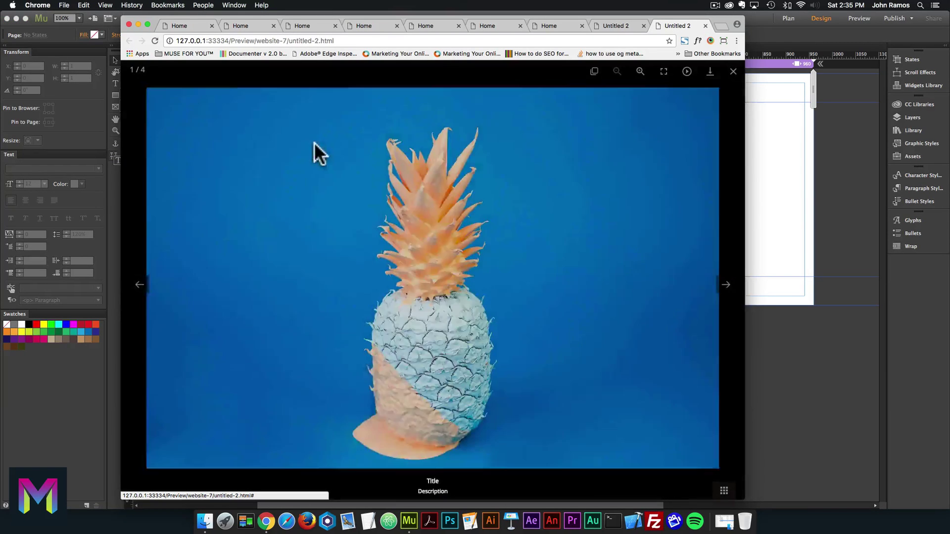
{"action": "left_click", "coordinate": [726, 285]}
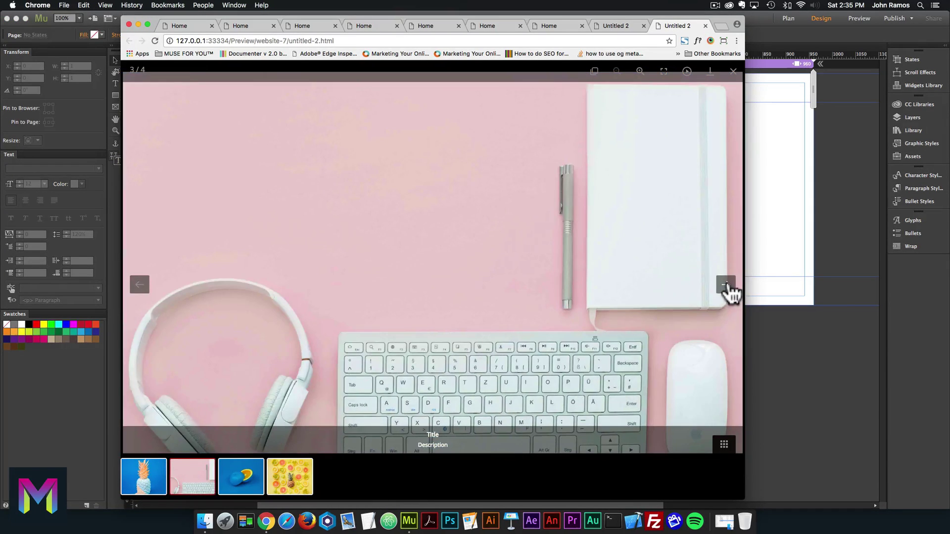
{"action": "left_click", "coordinate": [726, 285]}
{"action": "left_click", "coordinate": [726, 286]}
{"action": "left_click_drag", "start_coordinate": [700, 303], "coordinate": [165, 271]}
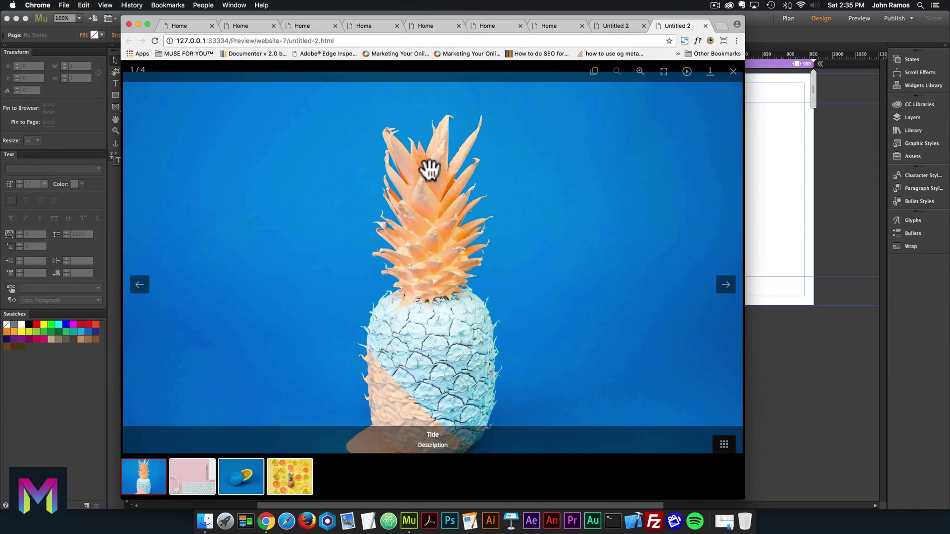
Back in Muse, place the version 1.7 RLG Add-On - Images widget just outside the page's right edge, at X 960, Y 346
{"action": "left_click", "coordinate": [779, 164]}
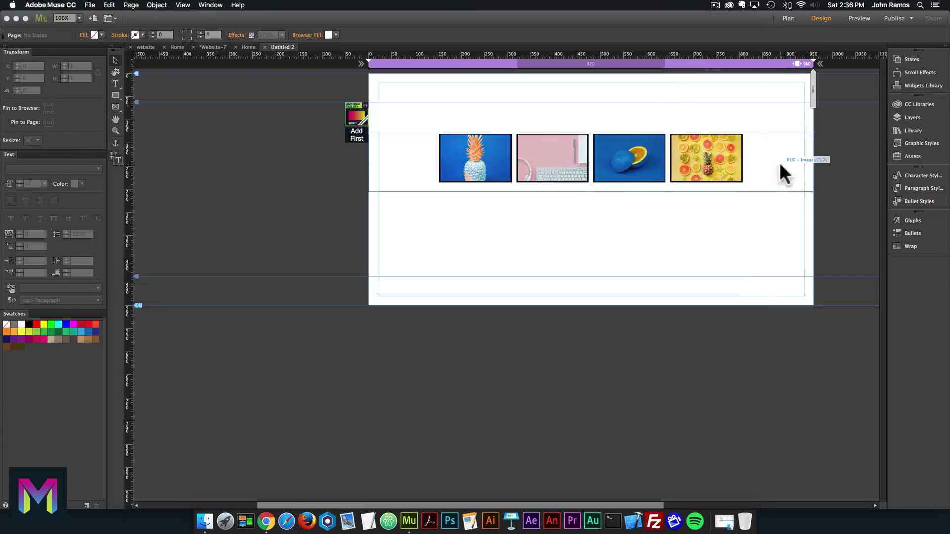
{"action": "left_click", "coordinate": [913, 130]}
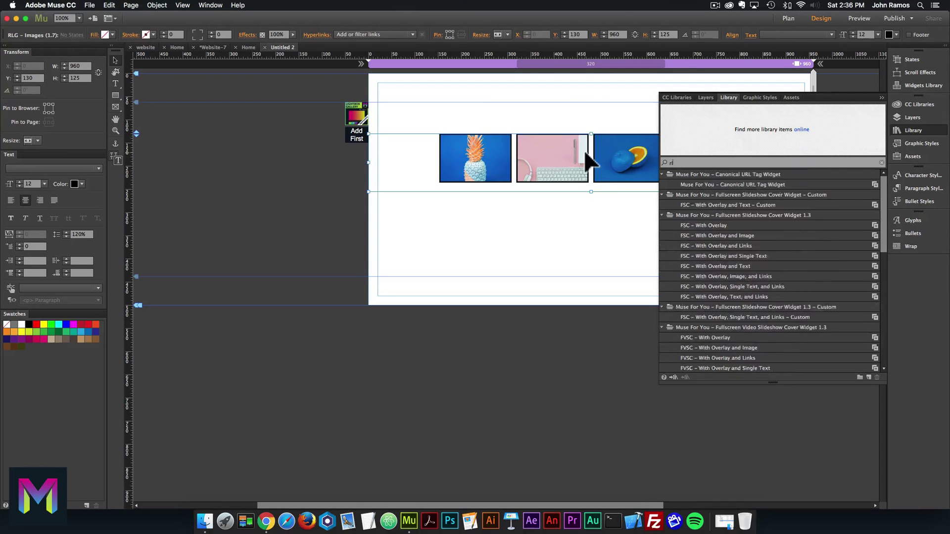
{"action": "left_click_drag", "start_coordinate": [677, 276], "coordinate": [721, 274]}
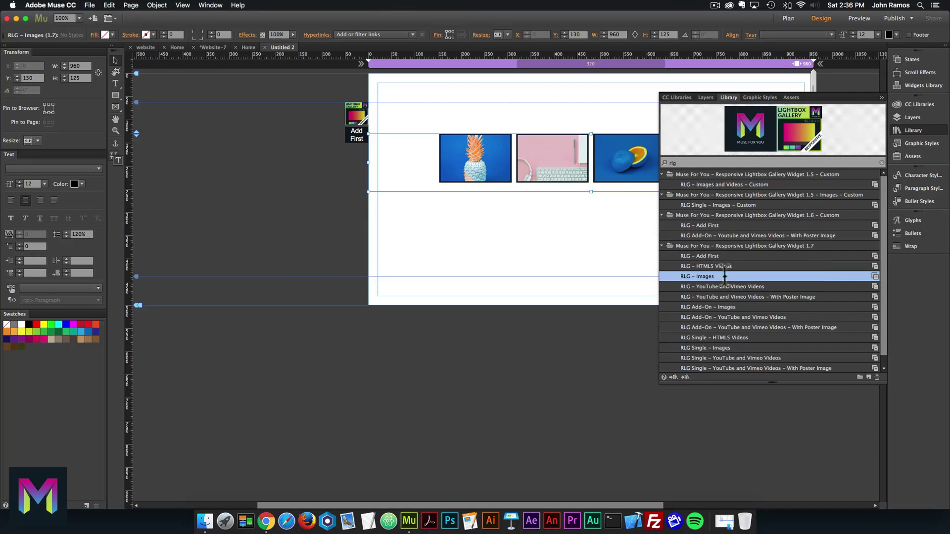
{"action": "left_click", "coordinate": [711, 306]}
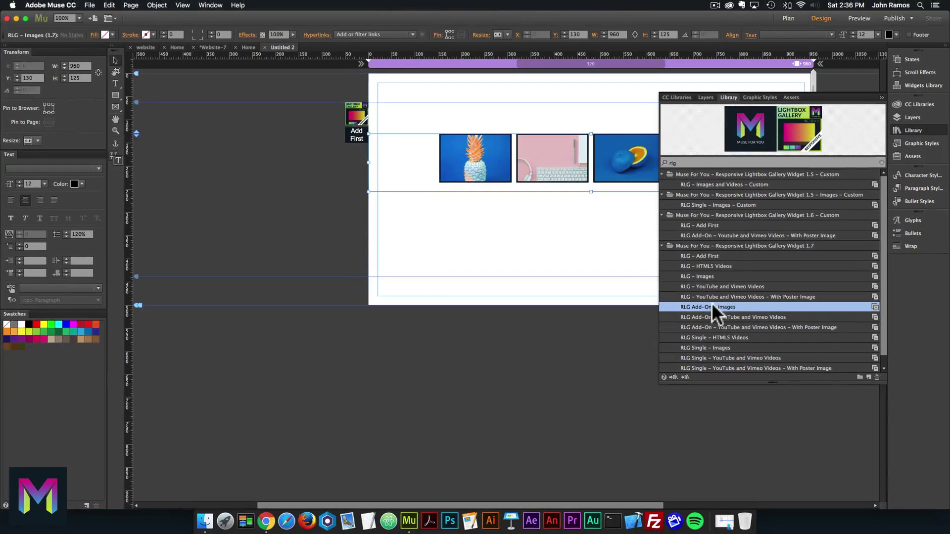
{"action": "left_click_drag", "start_coordinate": [712, 307], "coordinate": [533, 208]}
{"action": "left_click", "coordinate": [930, 130]}
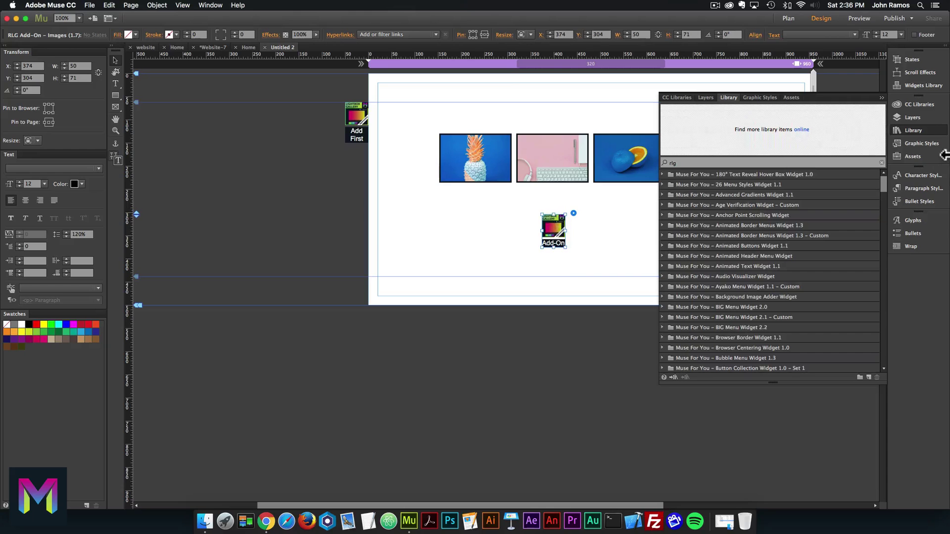
{"action": "left_click", "coordinate": [926, 131]}
{"action": "left_click_drag", "start_coordinate": [549, 232], "coordinate": [836, 245]}
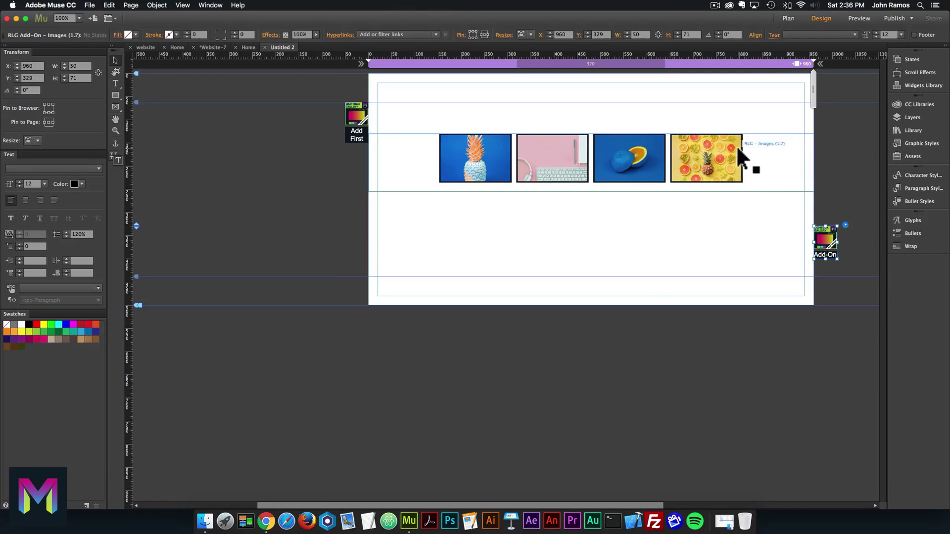
{"action": "left_click_drag", "start_coordinate": [835, 247], "coordinate": [834, 248]}
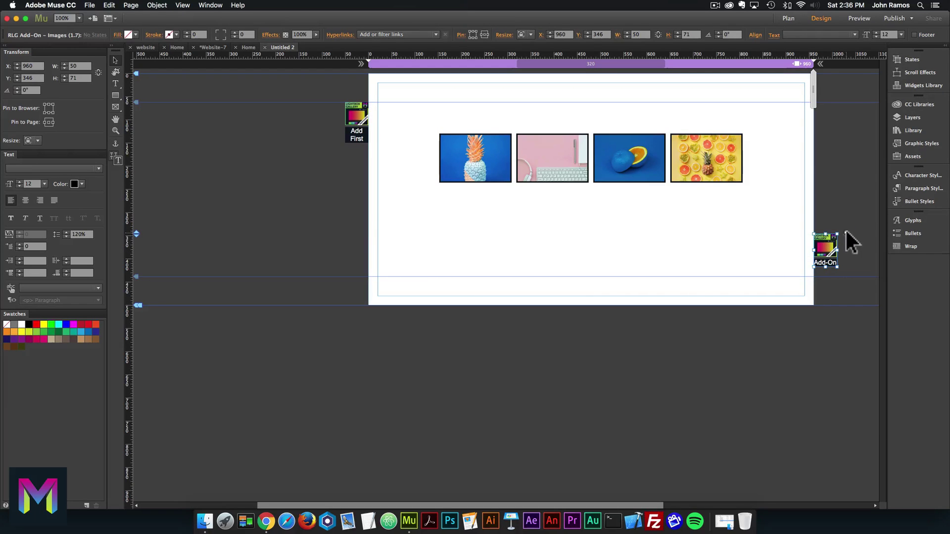
Set the Add-On widget's number of images to 12
{"action": "left_click", "coordinate": [846, 233]}
{"action": "left_click", "coordinate": [875, 159]}
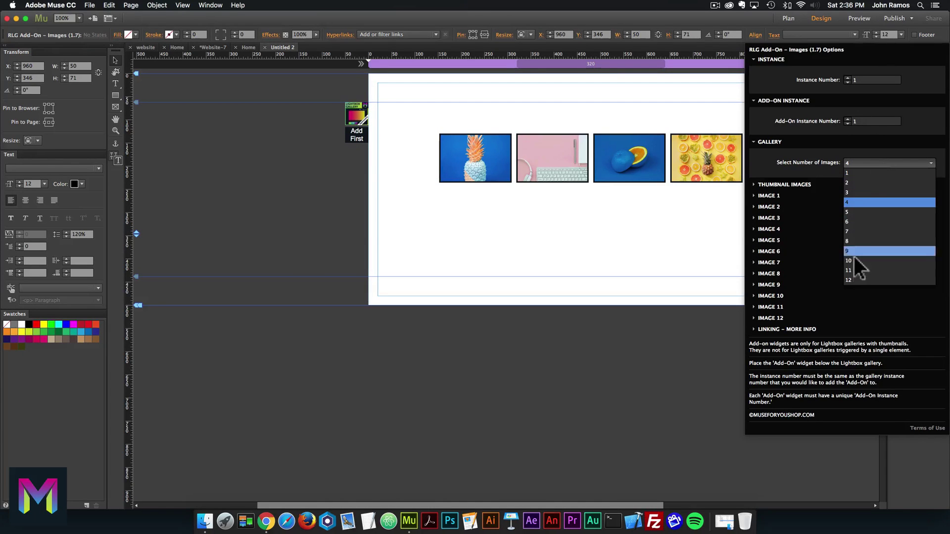
{"action": "left_click", "coordinate": [853, 278]}
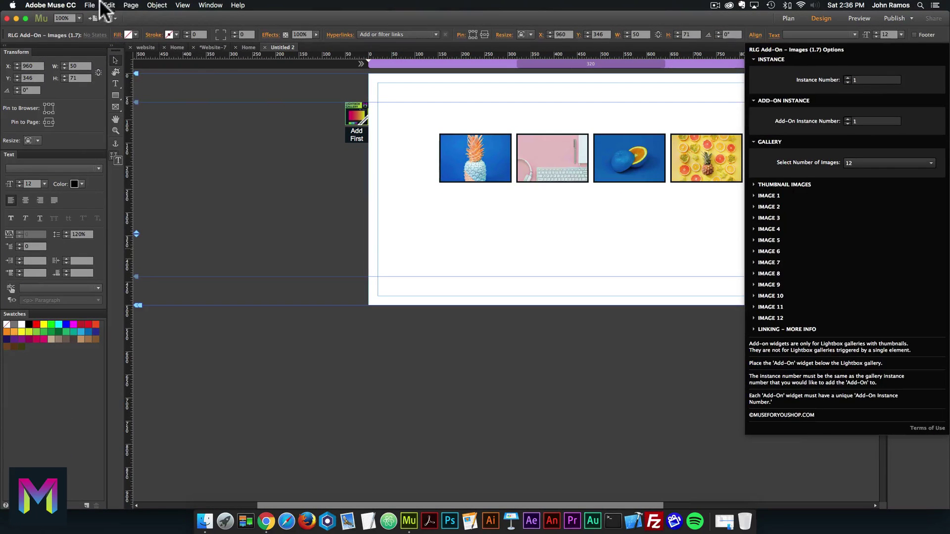
Preview the extended gallery in the browser and narrow the window to check how the thumbnails reflow
{"action": "left_click", "coordinate": [89, 5]}
{"action": "left_click", "coordinate": [115, 153]}
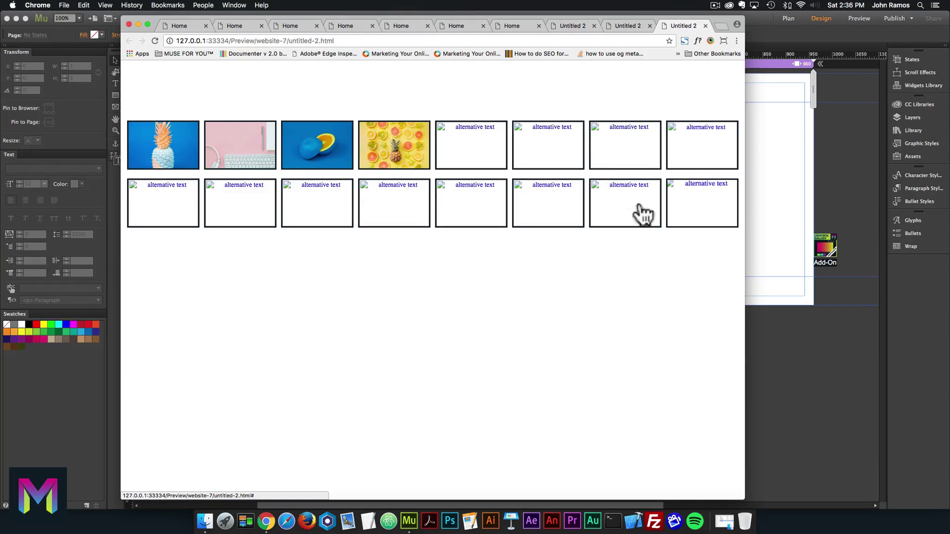
{"action": "left_click_drag", "start_coordinate": [745, 186], "coordinate": [689, 216]}
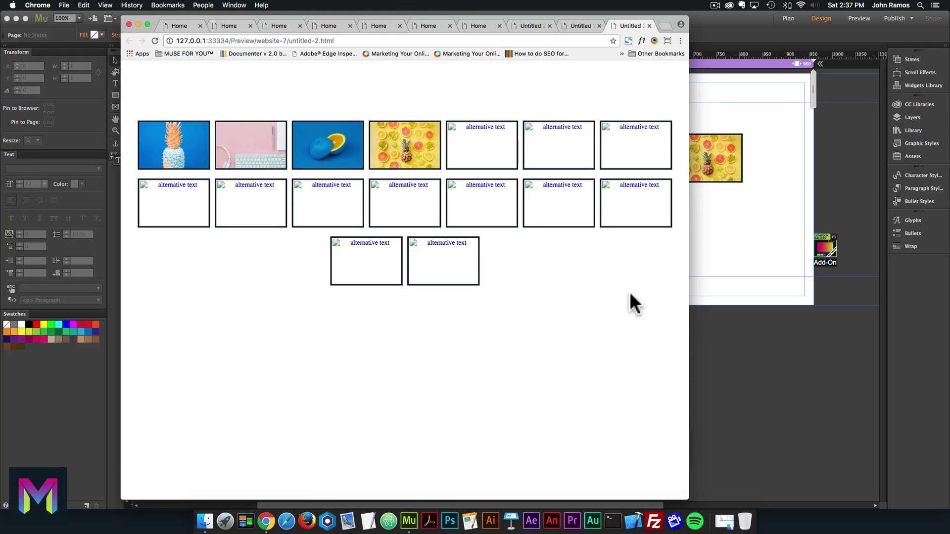
Switch back to Adobe Muse and show the open Home page with the nine-image grid, leaving nothing selected
{"action": "left_click", "coordinate": [733, 257]}
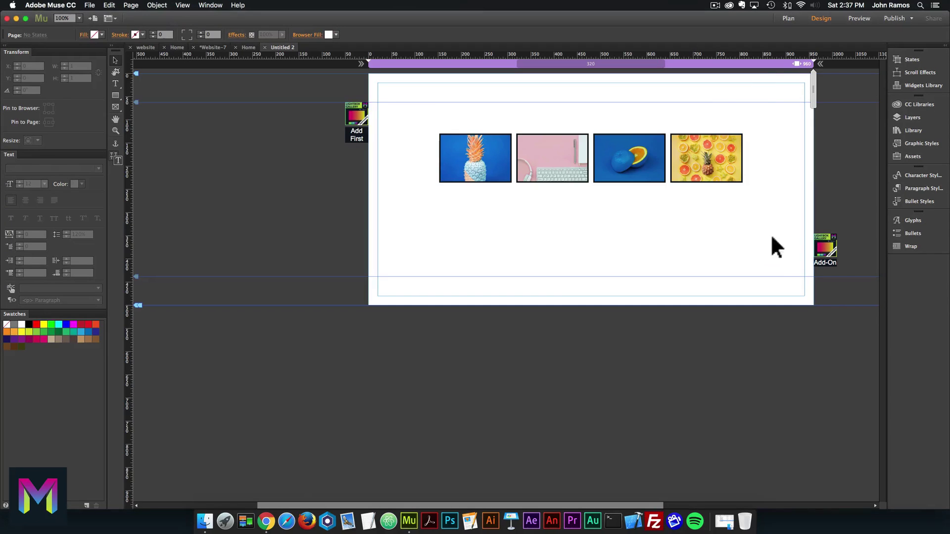
{"action": "left_click", "coordinate": [784, 17]}
{"action": "double_click", "coordinate": [308, 110]}
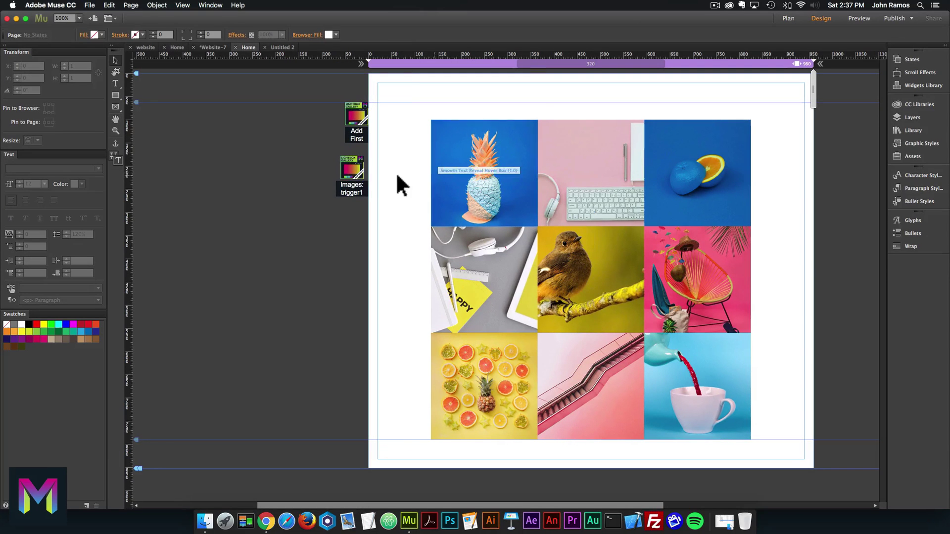
{"action": "left_click", "coordinate": [355, 168]}
{"action": "left_click", "coordinate": [397, 151]}
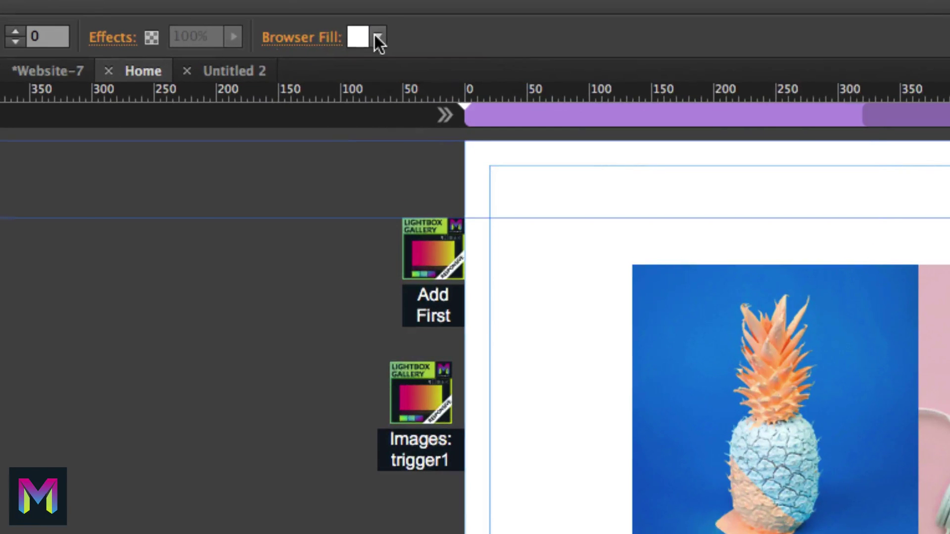
Sample the light blue of the teacup image as the browser fill and save it as swatch R=86 G=180 B=222
{"action": "left_click", "coordinate": [336, 35]}
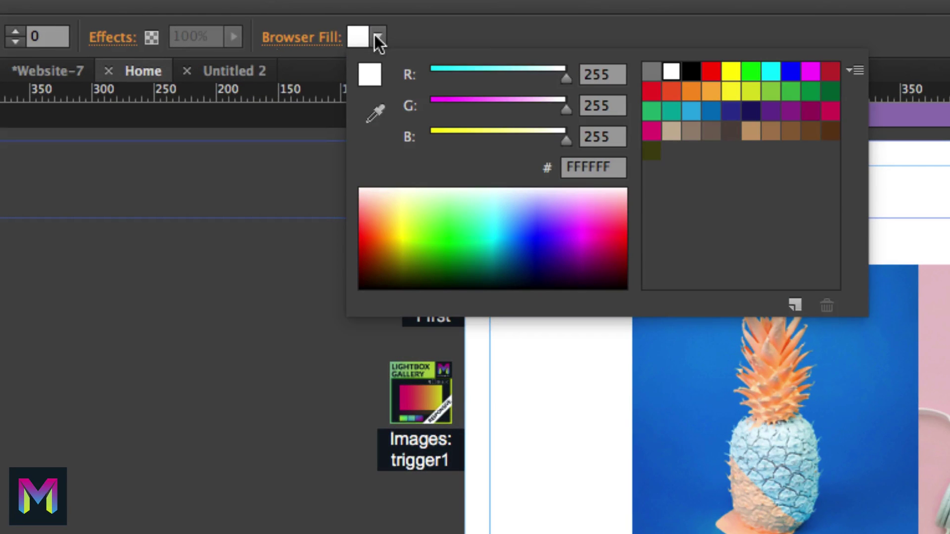
{"action": "left_click", "coordinate": [376, 112]}
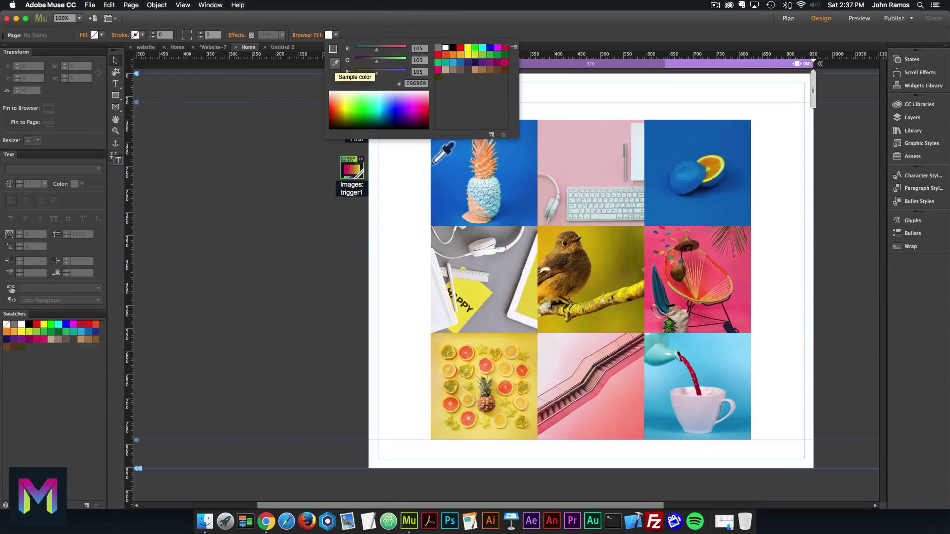
{"action": "left_click", "coordinate": [734, 389]}
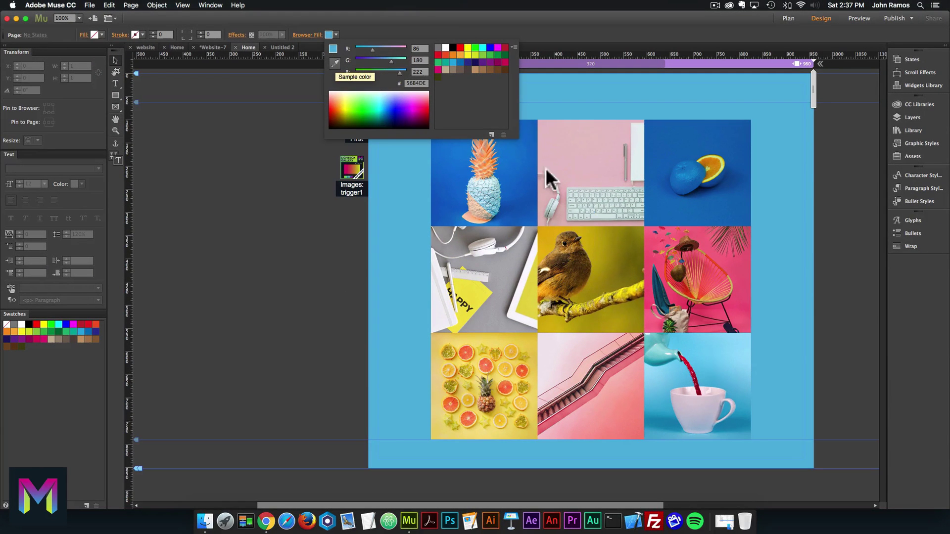
{"action": "left_click", "coordinate": [492, 135]}
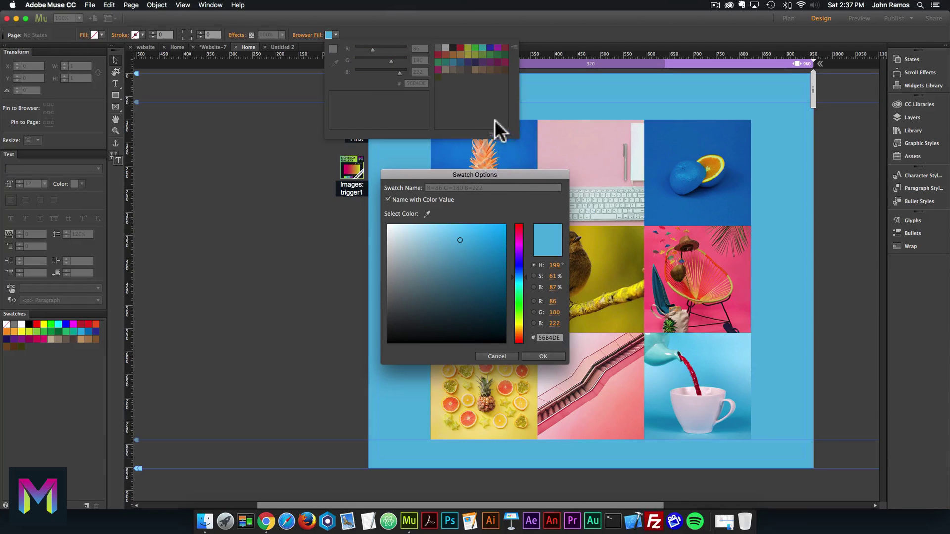
{"action": "left_click", "coordinate": [538, 356]}
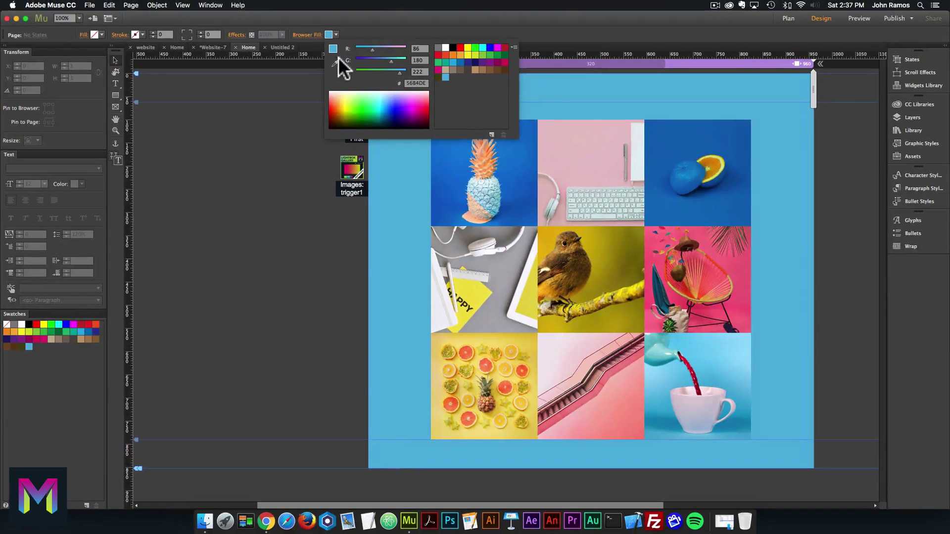
Sample the darker blue of the orange-half image as the browser fill and save it as swatch R=15 G=108 B=184
{"action": "left_click", "coordinate": [335, 61]}
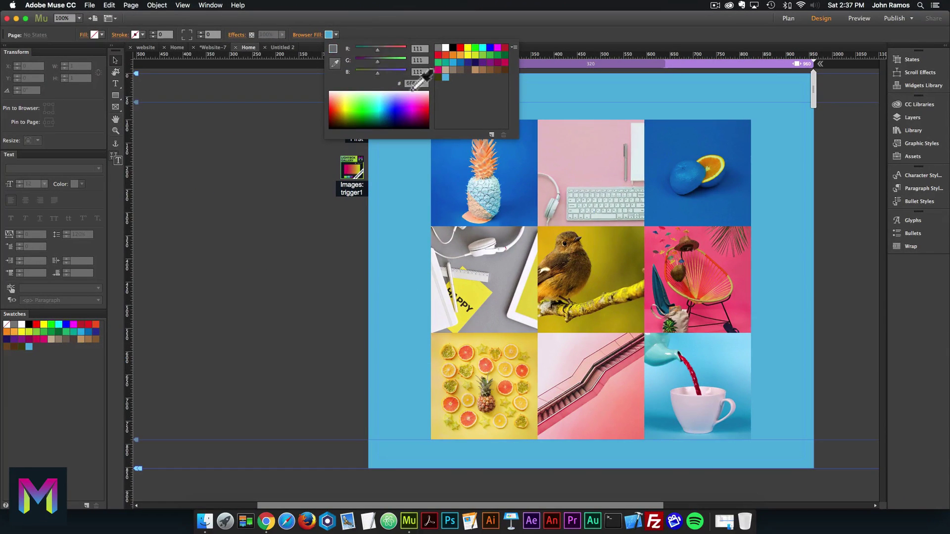
{"action": "left_click", "coordinate": [714, 201]}
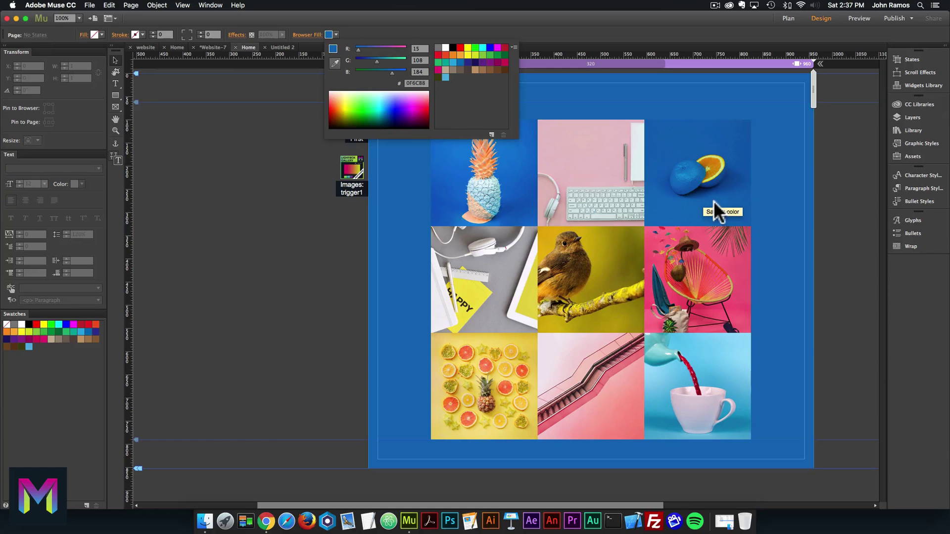
{"action": "left_click", "coordinate": [490, 134]}
{"action": "left_click", "coordinate": [545, 355]}
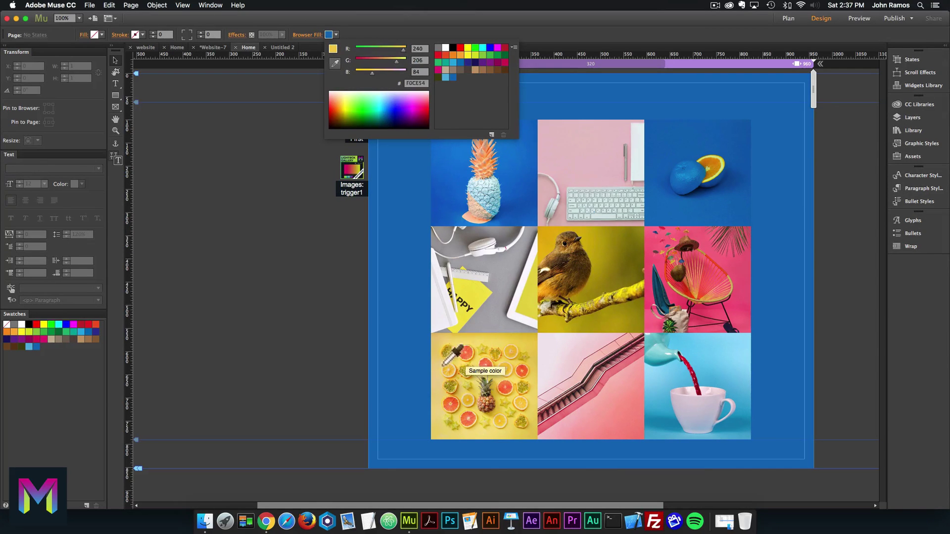
Sample the cream yellow of the citrus pattern image as the browser fill and save it as swatch R=238 G=211 B=144
{"action": "left_click", "coordinate": [446, 381]}
{"action": "left_click", "coordinate": [491, 134]}
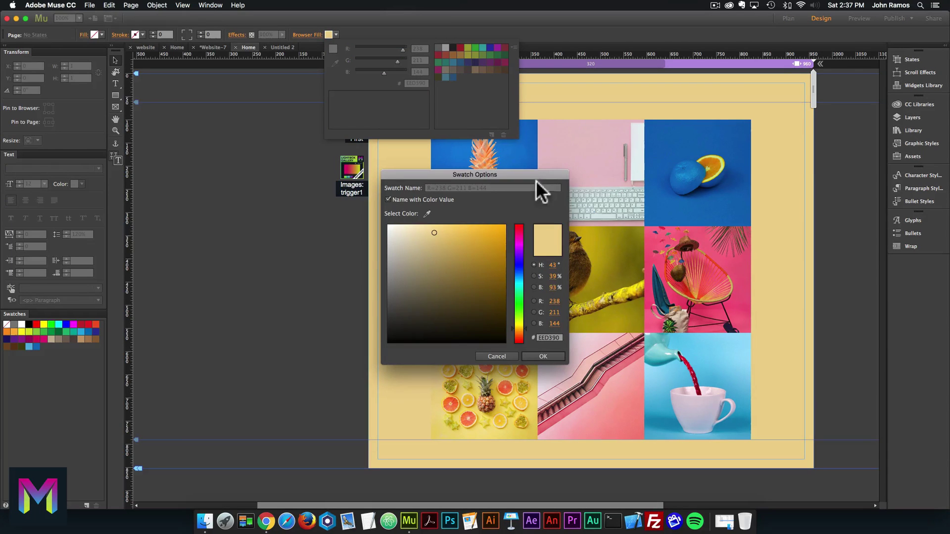
{"action": "left_click", "coordinate": [554, 357]}
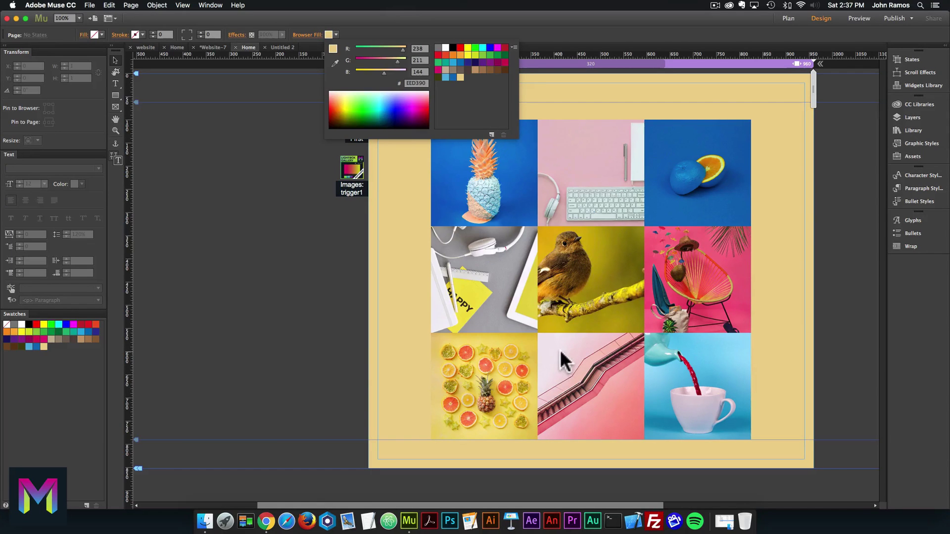
Sample the orange of a fruit slice in the citrus image as the browser fill and save it as swatch R=252 G=139 B=79
{"action": "left_click", "coordinate": [335, 63]}
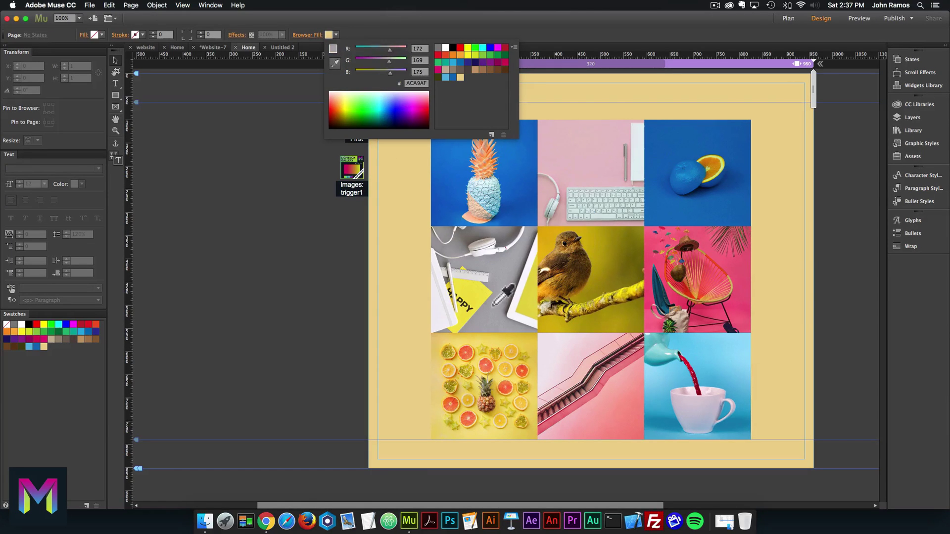
{"action": "left_click", "coordinate": [502, 386]}
{"action": "left_click", "coordinate": [492, 134]}
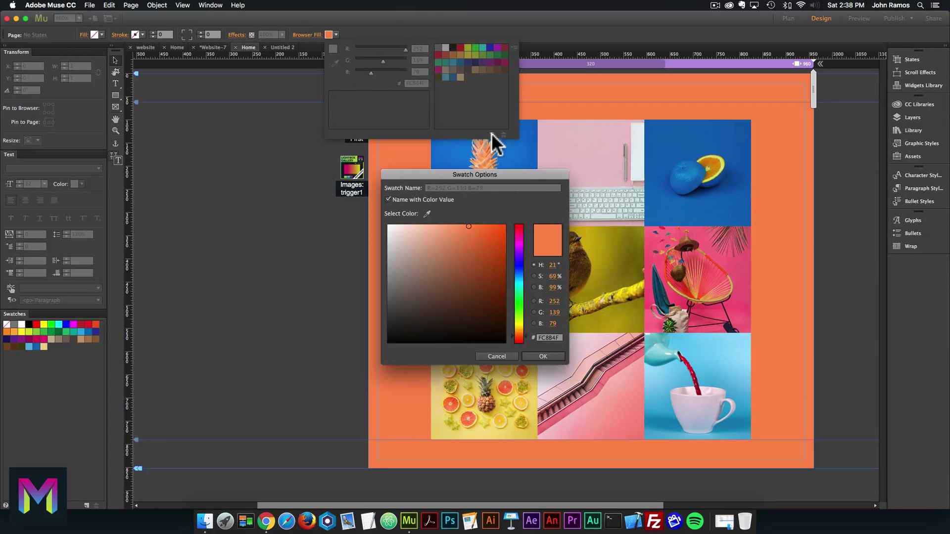
{"action": "left_click", "coordinate": [550, 356]}
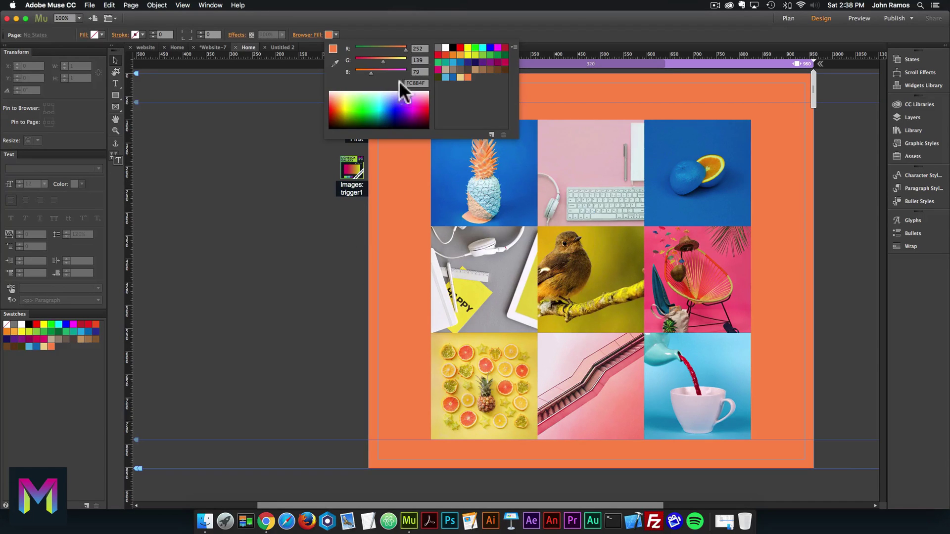
Sample the pink background of the chair image as the browser fill and save it as swatch R=231 G=95 B=123
{"action": "left_click", "coordinate": [337, 63]}
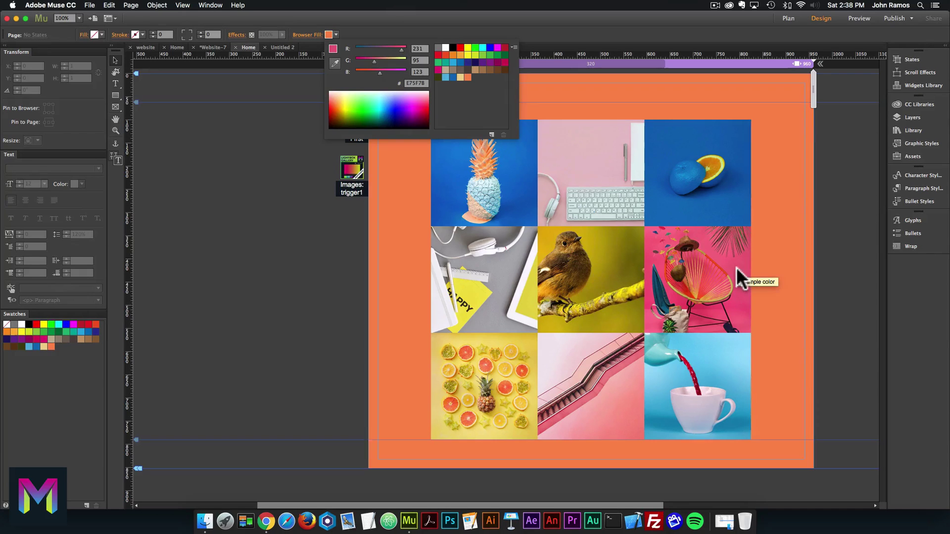
{"action": "left_click", "coordinate": [736, 265]}
{"action": "left_click", "coordinate": [491, 134]}
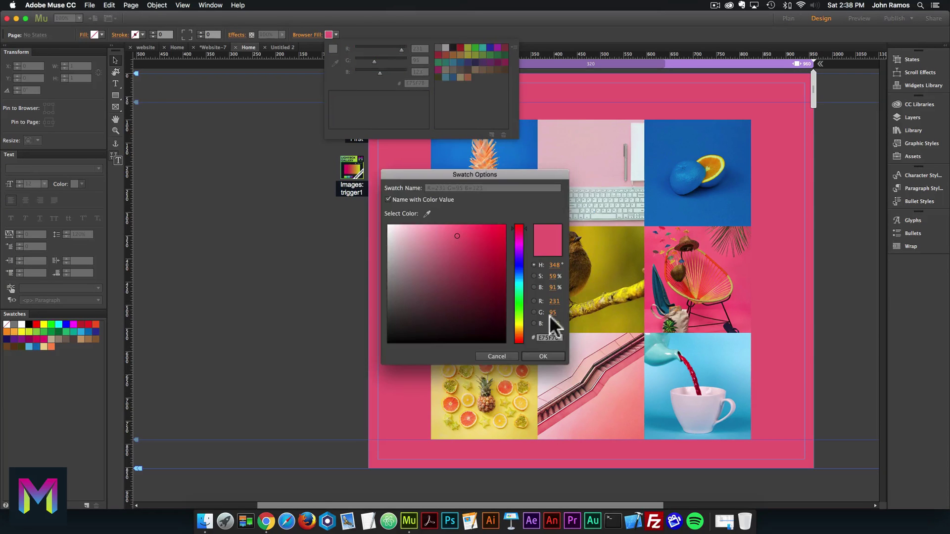
{"action": "left_click", "coordinate": [547, 357]}
Set the page's browser fill back to white
{"action": "left_click", "coordinate": [619, 102]}
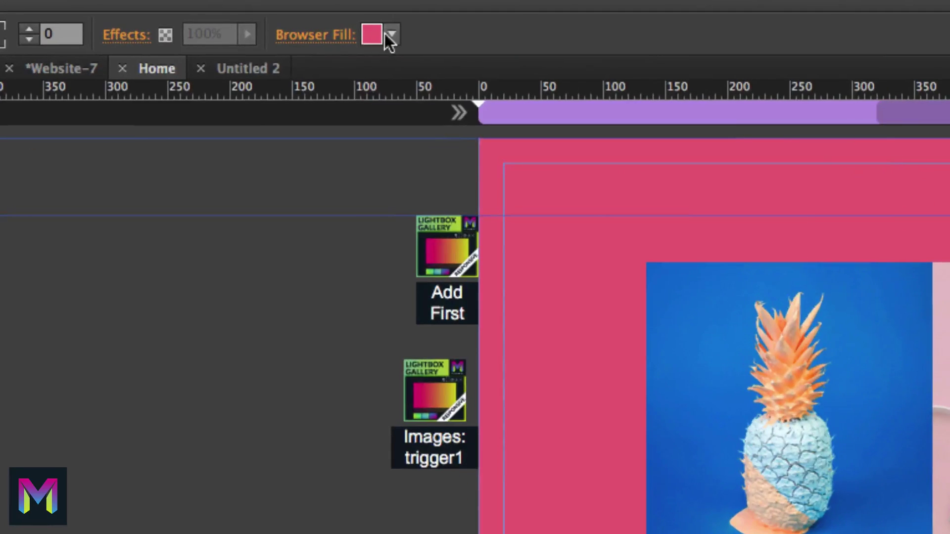
{"action": "left_click", "coordinate": [386, 35]}
{"action": "left_click", "coordinate": [688, 68]}
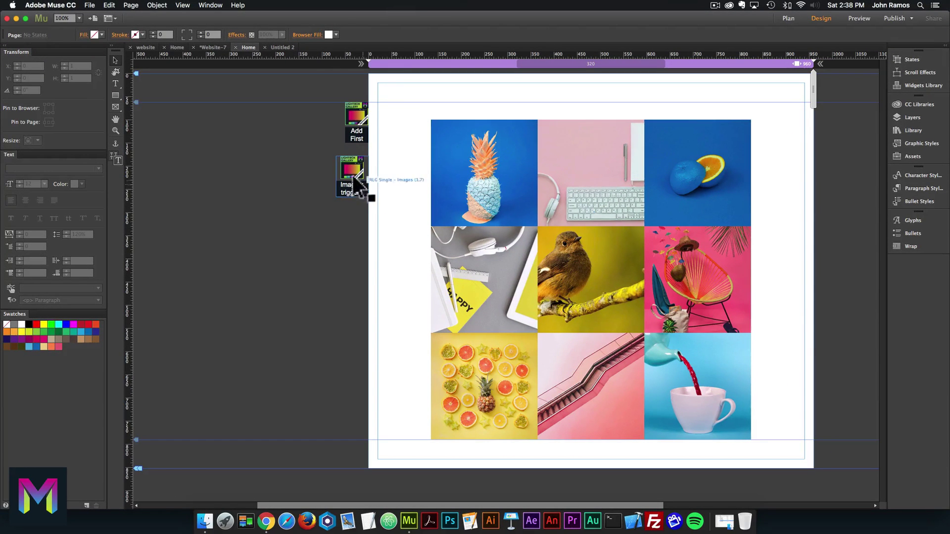
In the RLG Single - Images widget's lightbox options, set the Lightbox Background Color to the light blue swatch R=86 G=180 B=222
{"action": "left_click", "coordinate": [354, 179]}
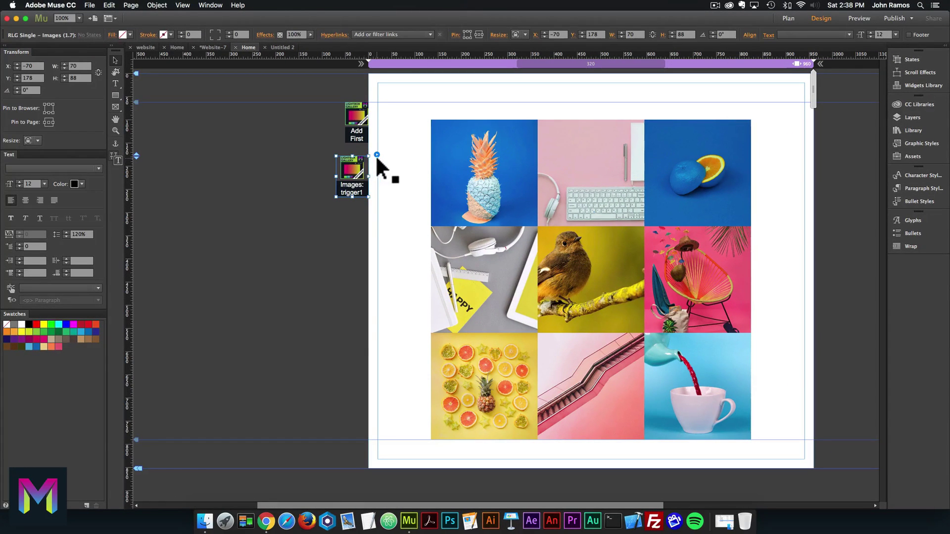
{"action": "left_click", "coordinate": [376, 155]}
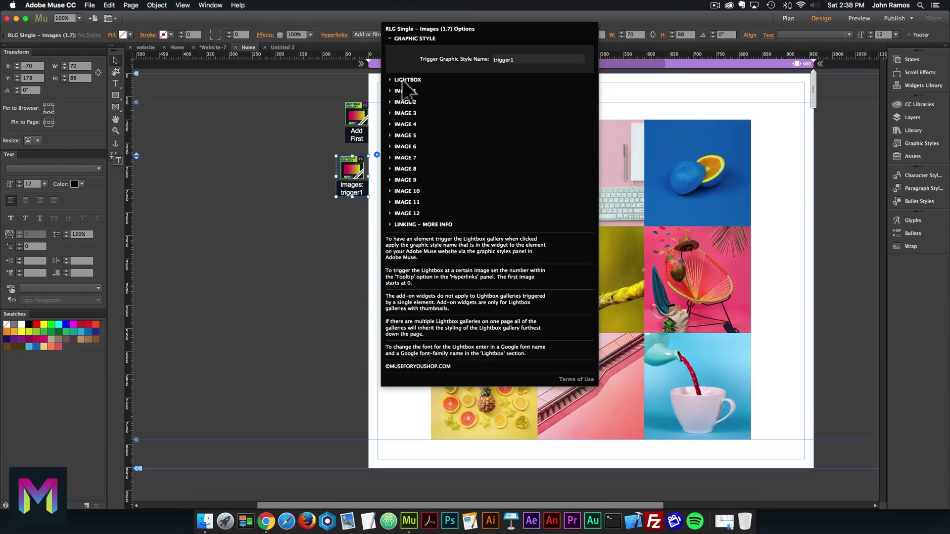
{"action": "left_click", "coordinate": [405, 80]}
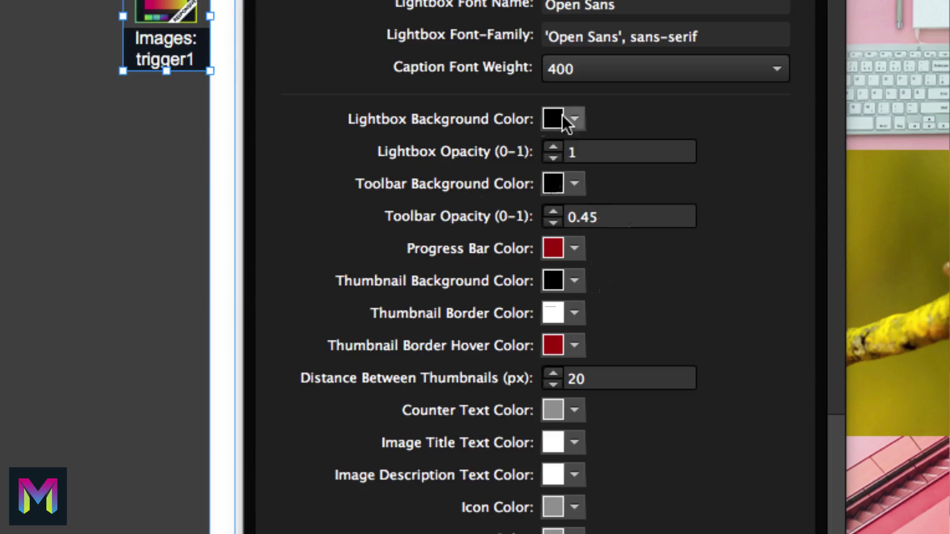
{"action": "left_click", "coordinate": [574, 119]}
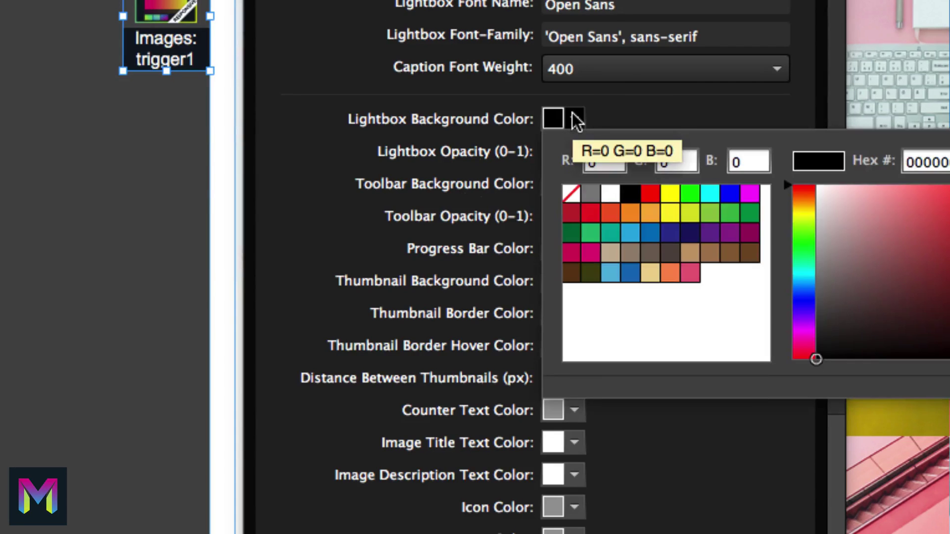
{"action": "left_click", "coordinate": [610, 272]}
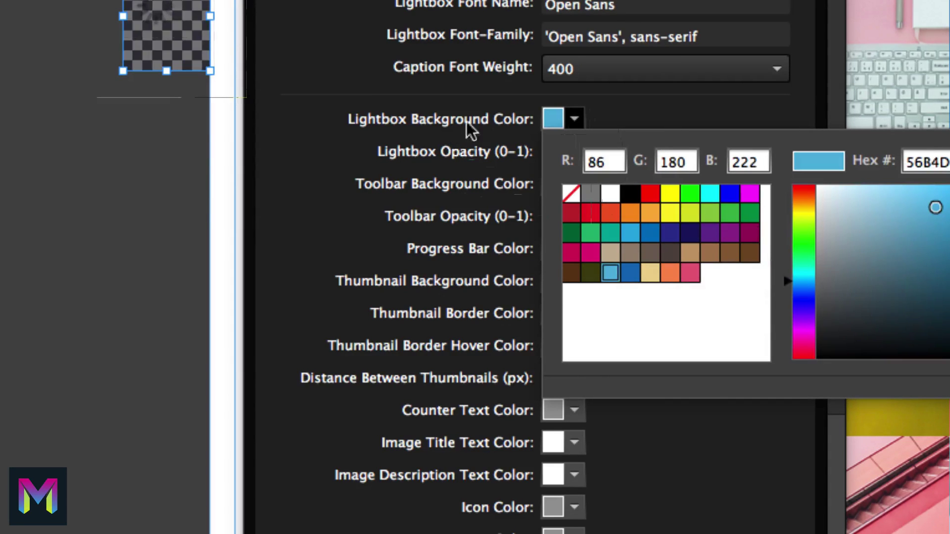
{"action": "left_click", "coordinate": [498, 131]}
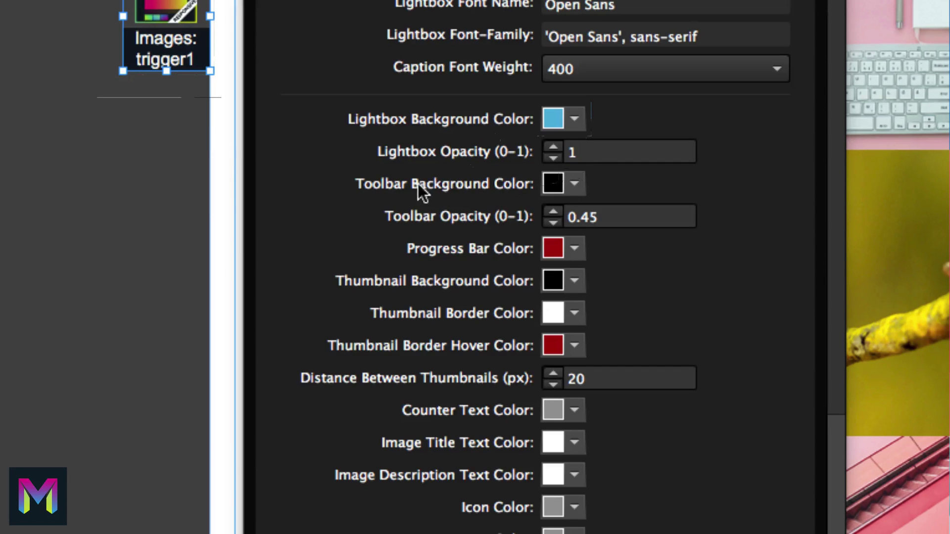
Set both the Toolbar Background Color and the Progress Bar Color to the pink swatch R=231 G=95 B=123
{"action": "left_click", "coordinate": [580, 185]}
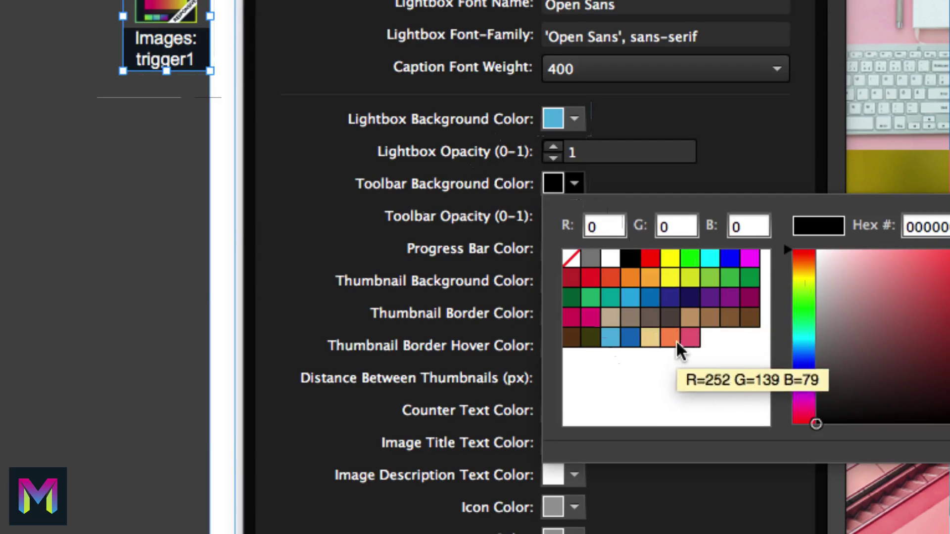
{"action": "left_click", "coordinate": [691, 340]}
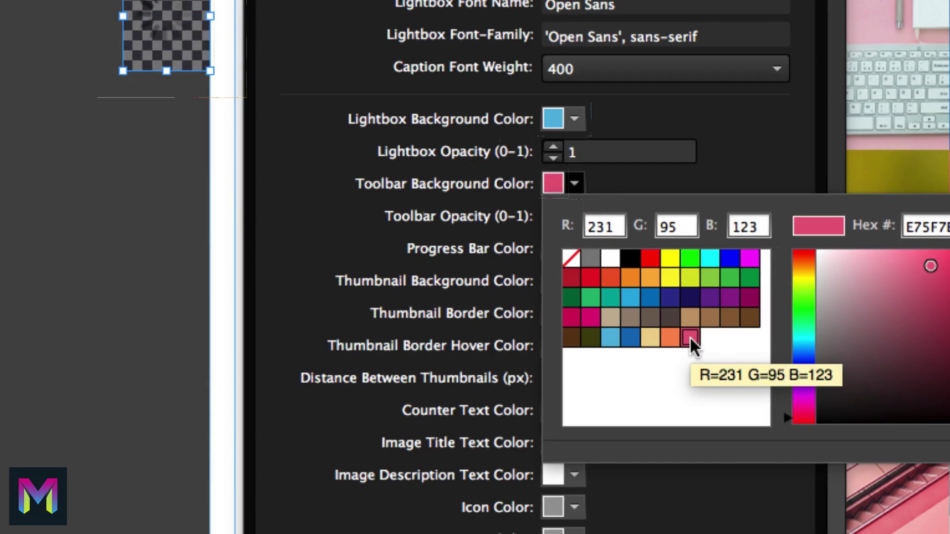
{"action": "left_click", "coordinate": [429, 227]}
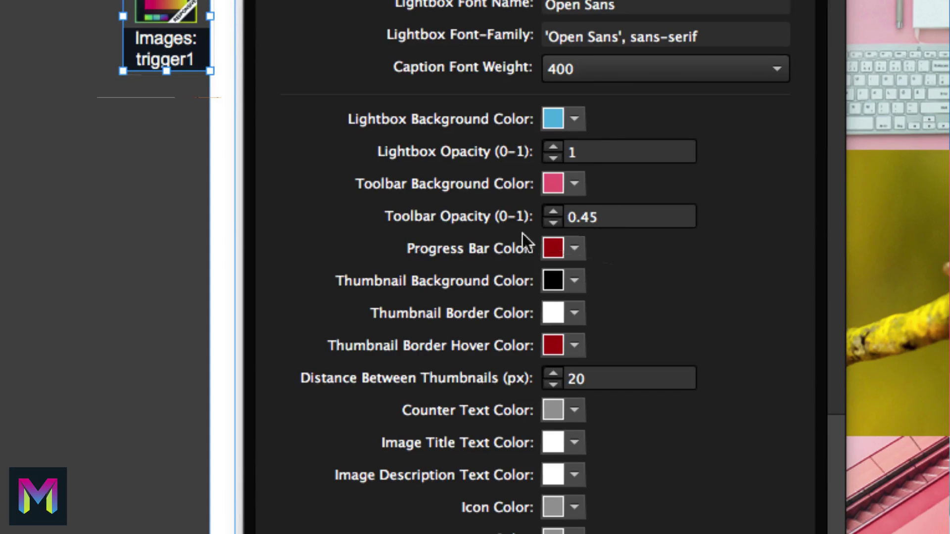
{"action": "left_click", "coordinate": [575, 249]}
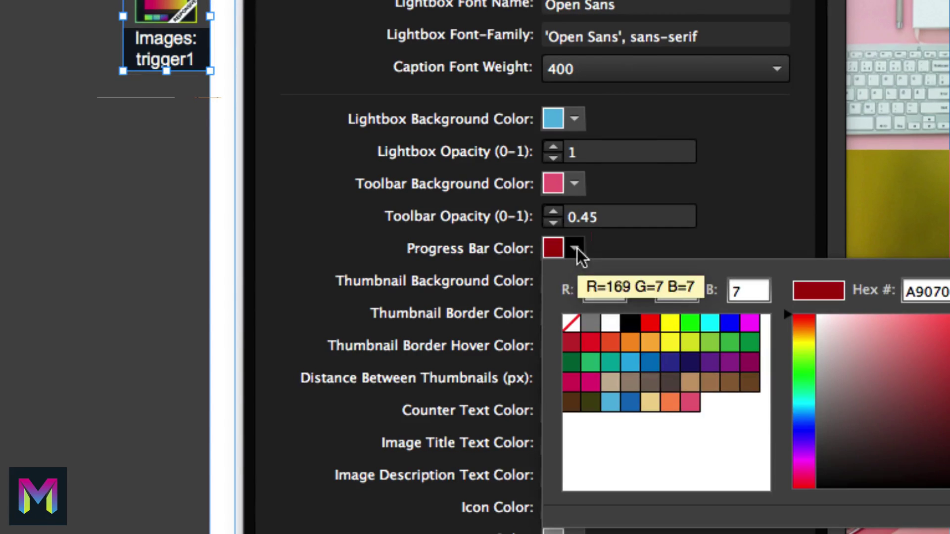
{"action": "left_click", "coordinate": [692, 402]}
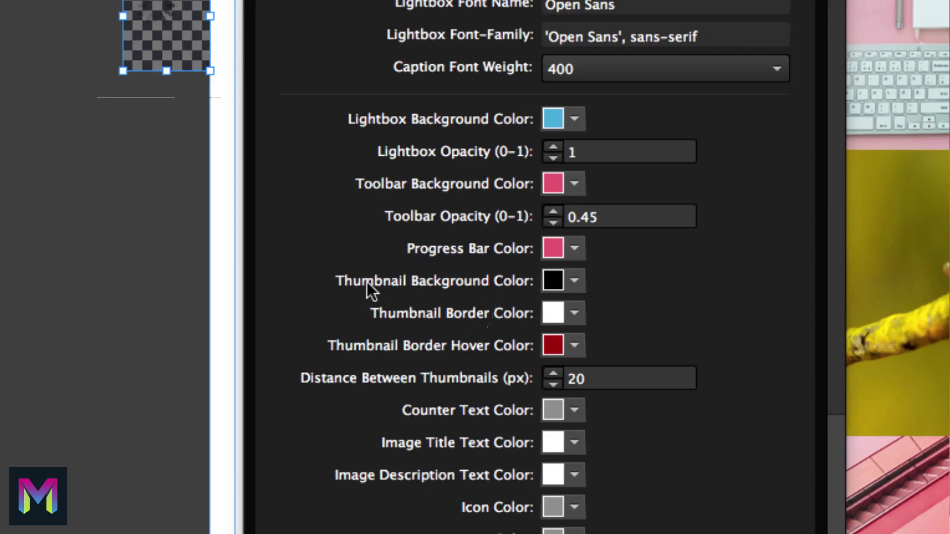
Try the cream yellow swatch EED390 as the Thumbnail Background Color
{"action": "left_click", "coordinate": [574, 283]}
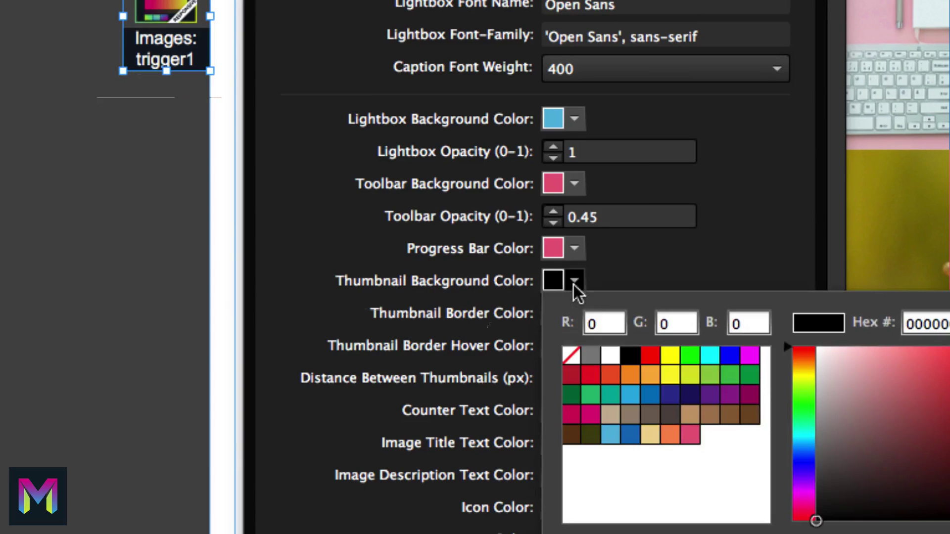
{"action": "left_click", "coordinate": [650, 435]}
{"action": "left_click", "coordinate": [440, 290]}
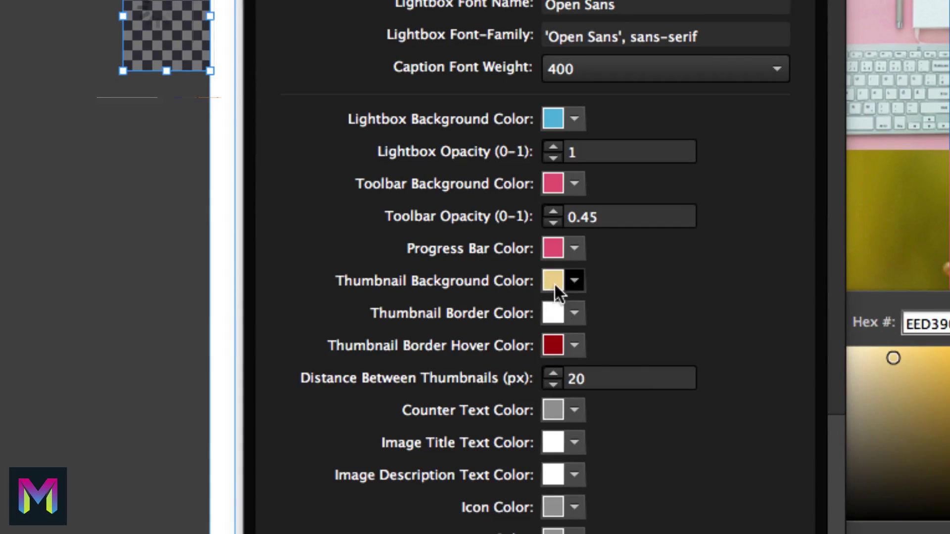
Set the Thumbnail Background Color to the orange swatch R=252 G=139 B=79
{"action": "left_click", "coordinate": [576, 286]}
{"action": "left_click", "coordinate": [669, 434]}
{"action": "left_click", "coordinate": [500, 324]}
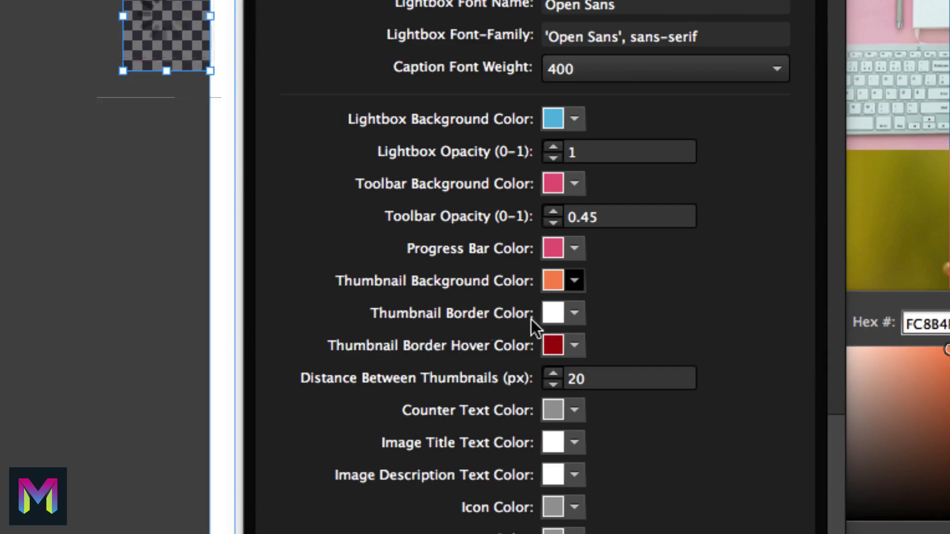
Set the Thumbnail Border Color to the light blue swatch R=86 G=180 B=222 and the Thumbnail Border Hover Color to the darker blue sampled swatch
{"action": "left_click", "coordinate": [575, 313]}
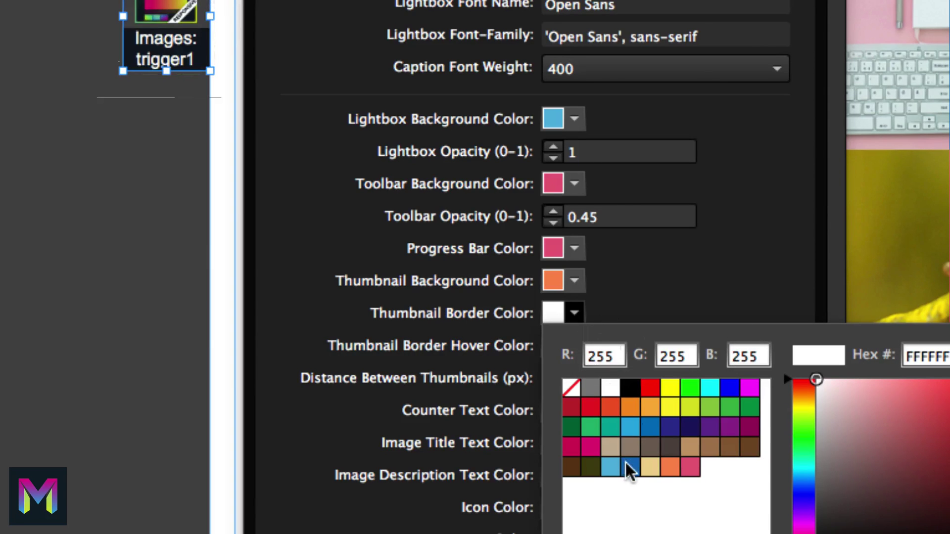
{"action": "left_click", "coordinate": [611, 467]}
{"action": "left_click", "coordinate": [458, 349]}
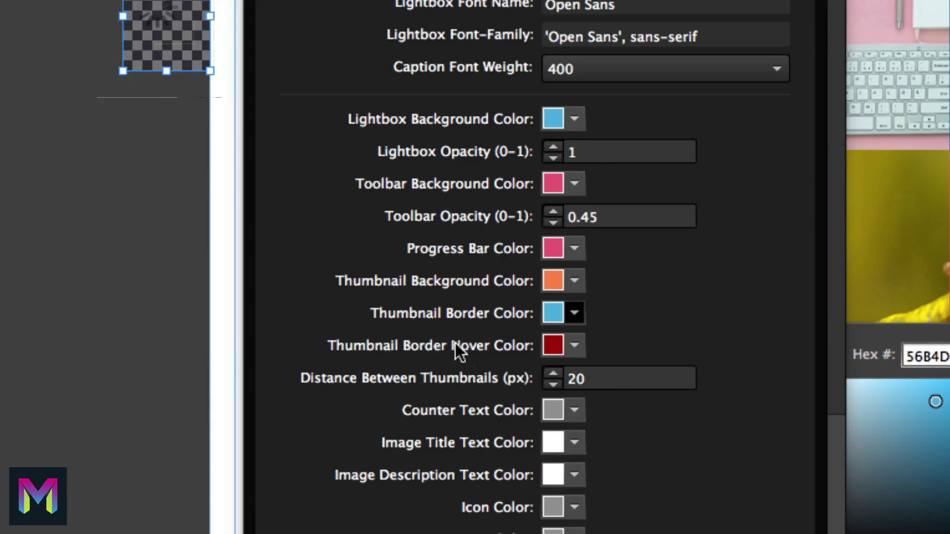
{"action": "left_click", "coordinate": [574, 346]}
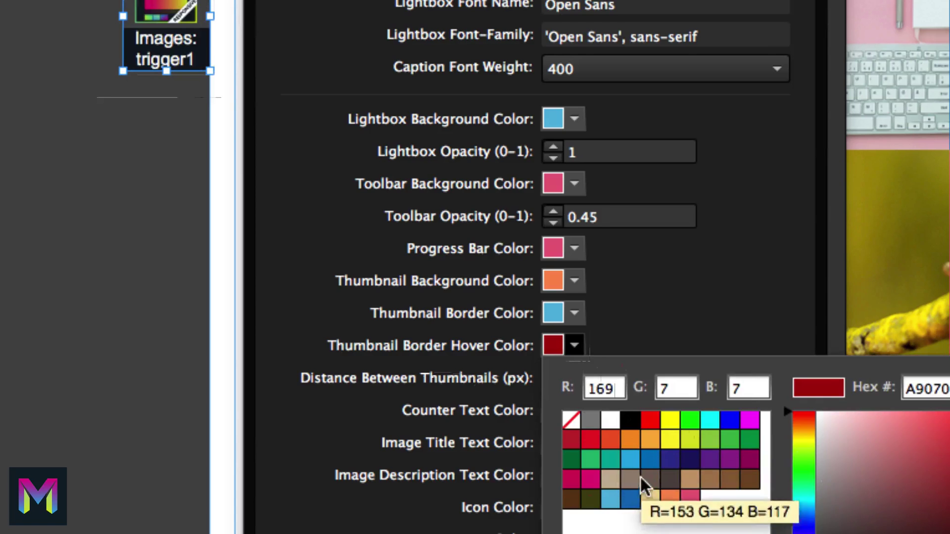
{"action": "left_click", "coordinate": [632, 494]}
{"action": "left_click", "coordinate": [470, 367]}
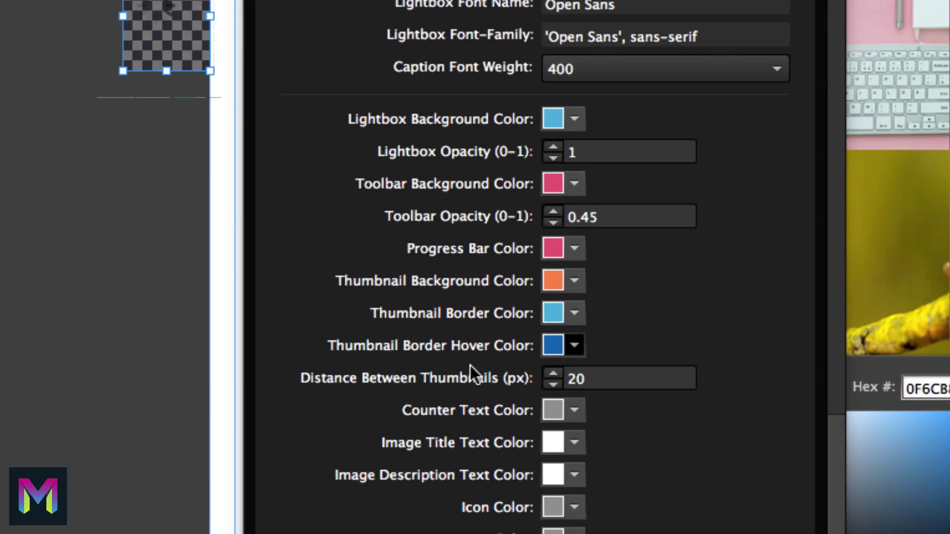
Set the Distance Between Thumbnails to 5 px
{"action": "double_click", "coordinate": [604, 384]}
{"action": "type", "text": "5"}
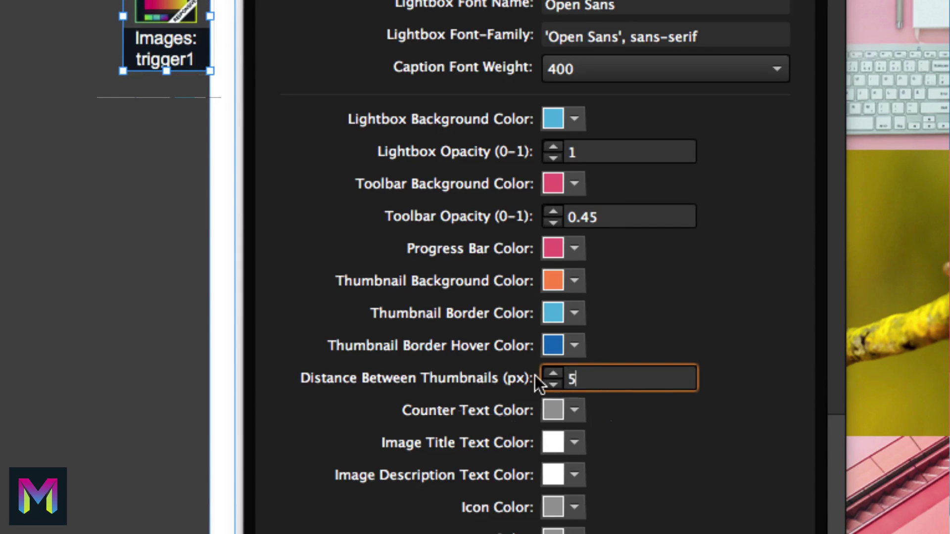
{"action": "key", "text": "Return"}
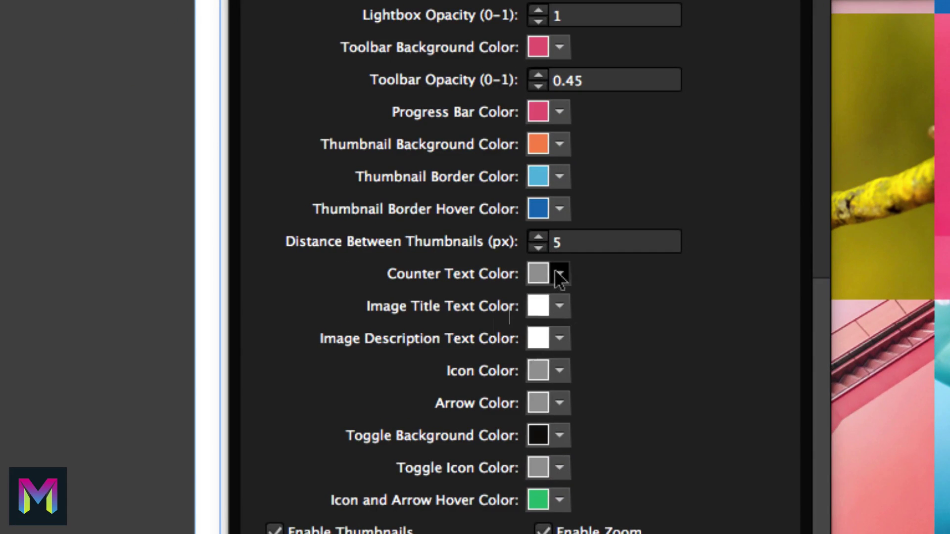
Set the Counter Text Color to white (FFFFFF)
{"action": "left_click", "coordinate": [504, 323]}
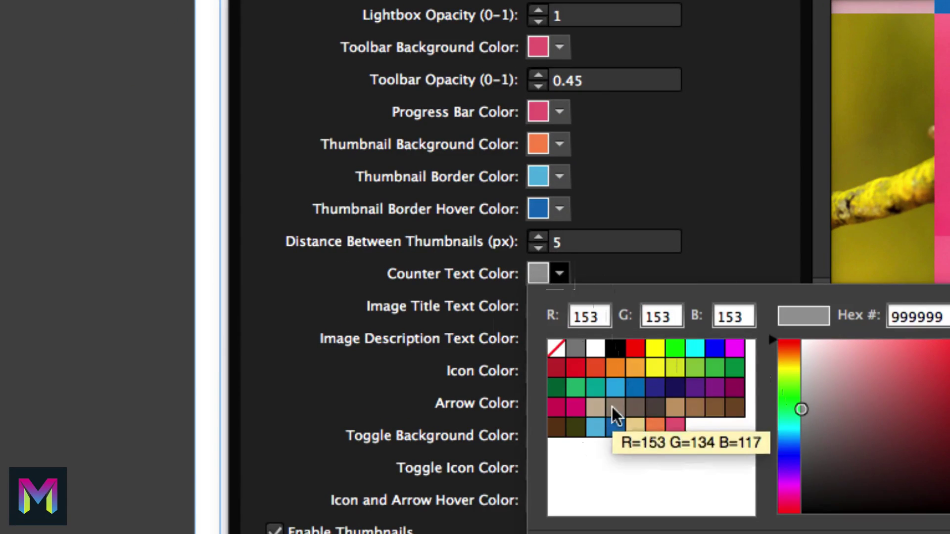
{"action": "left_click", "coordinate": [595, 348]}
{"action": "left_click", "coordinate": [478, 319]}
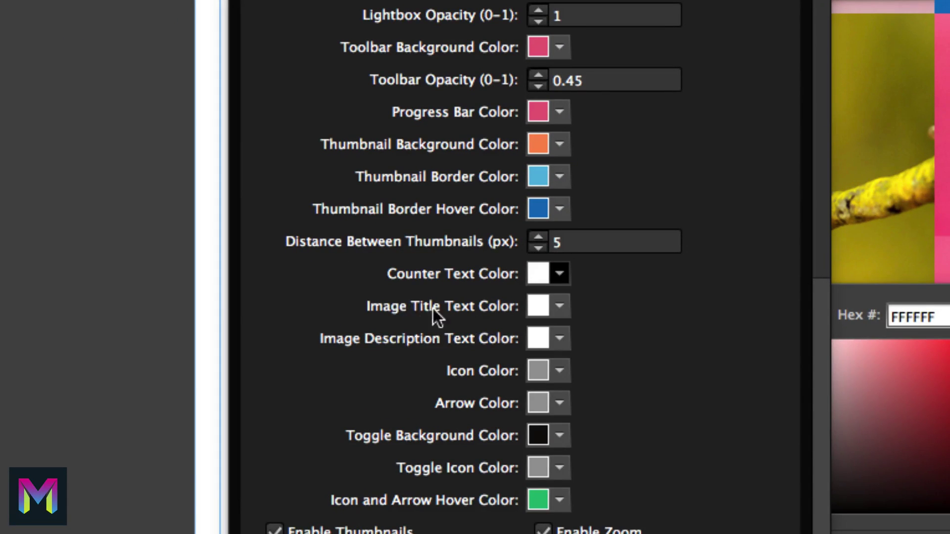
Check the colors assigned to the Image Title Text and the Image Description Text
{"action": "left_click", "coordinate": [557, 305]}
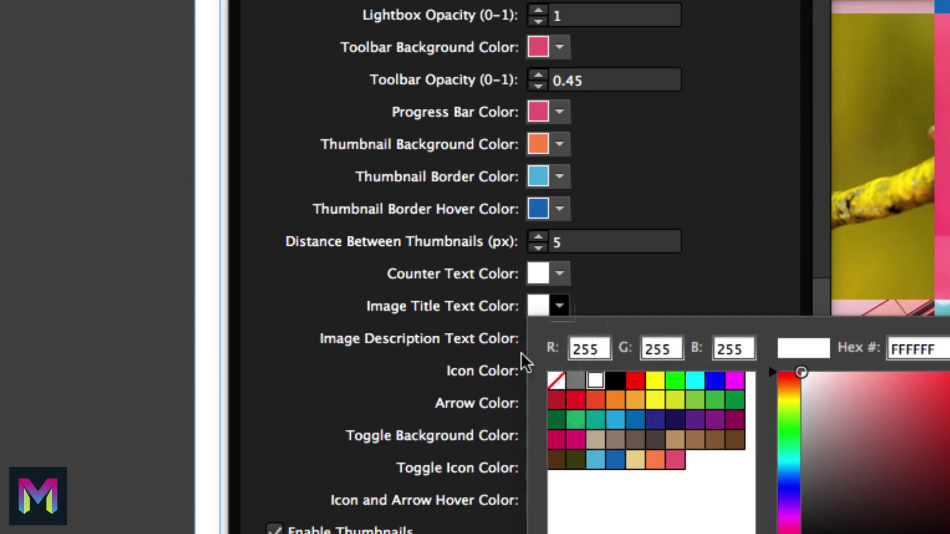
{"action": "left_click", "coordinate": [453, 346]}
{"action": "left_click", "coordinate": [556, 341]}
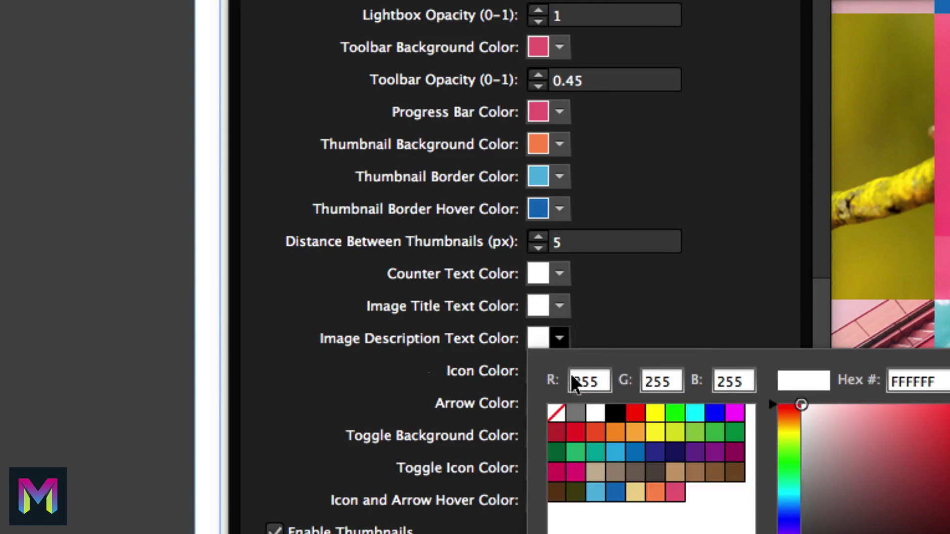
{"action": "left_click", "coordinate": [463, 381]}
Set both the Icon Color and the Arrow Color to white
{"action": "left_click", "coordinate": [560, 372]}
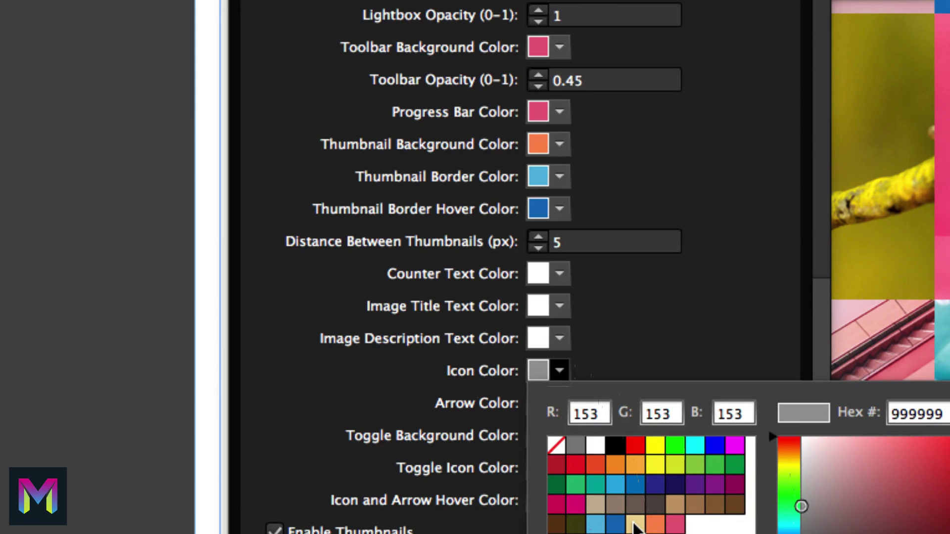
{"action": "left_click", "coordinate": [596, 444]}
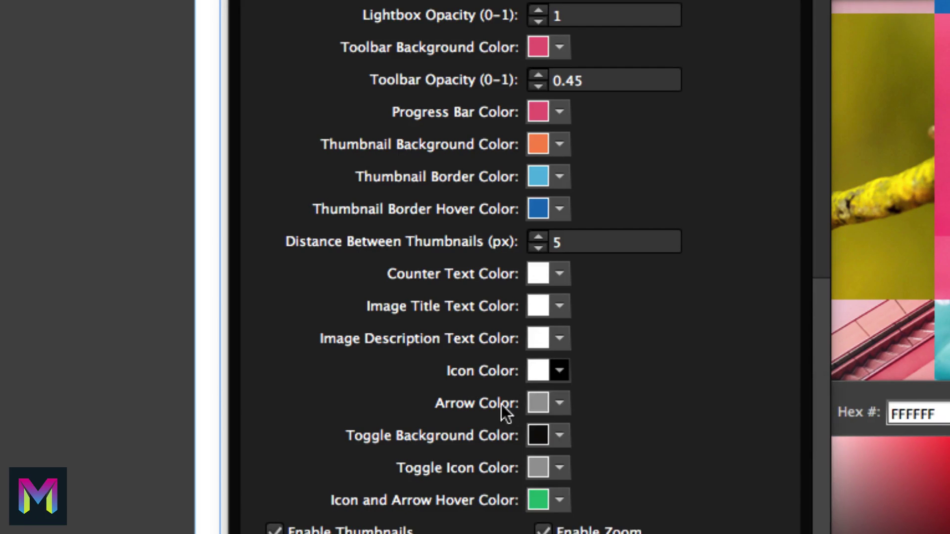
{"action": "left_click", "coordinate": [559, 404]}
{"action": "left_click", "coordinate": [593, 477]}
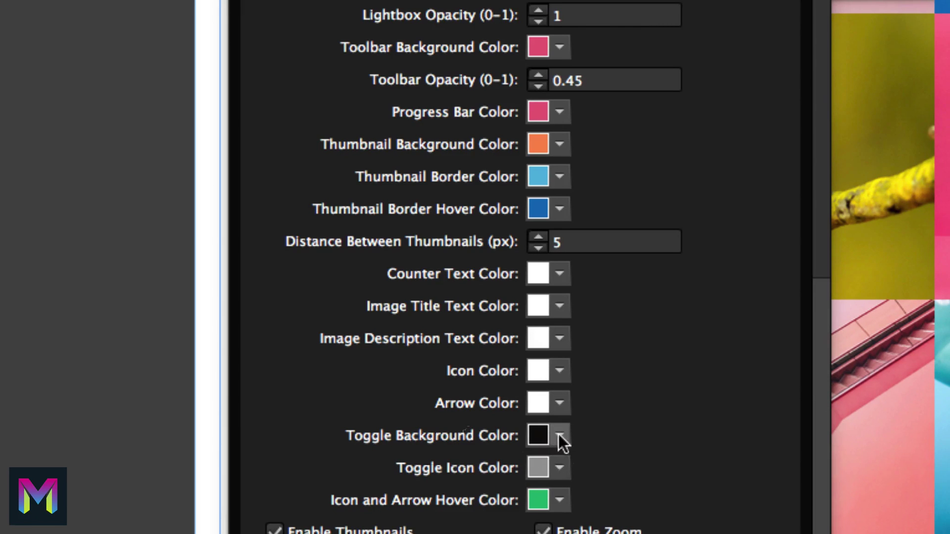
Set the Toggle Background Color to the orange swatch R=252 G=139 B=79 and the Toggle Icon Color to white
{"action": "left_click", "coordinate": [559, 436]}
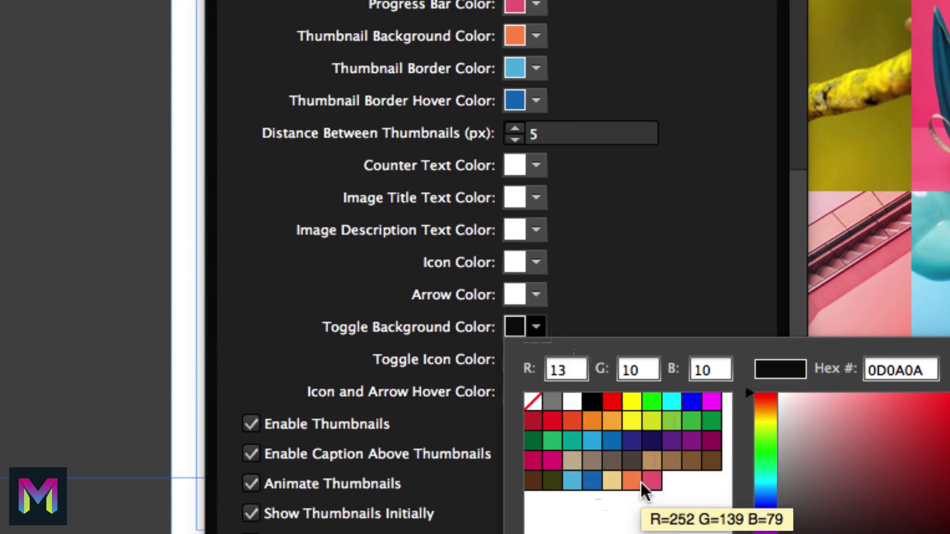
{"action": "left_click", "coordinate": [633, 483]}
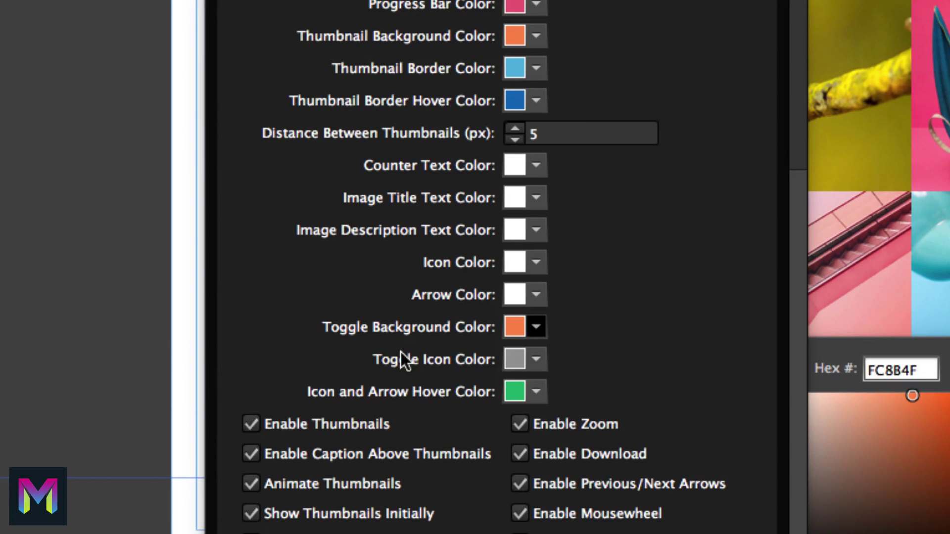
{"action": "left_click", "coordinate": [536, 359]}
{"action": "left_click", "coordinate": [570, 435]}
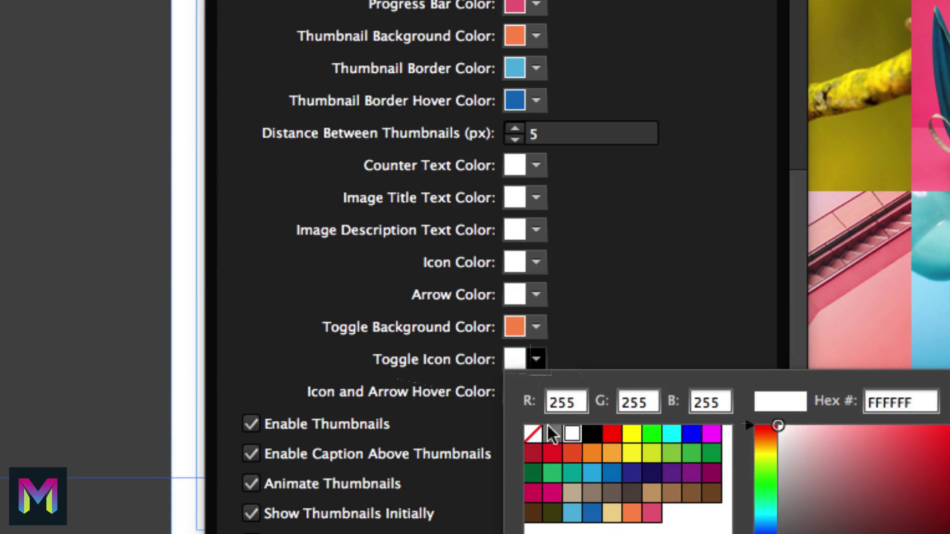
Set the Icon and Arrow Hover Color to the light blue sampled swatch
{"action": "left_click", "coordinate": [536, 391]}
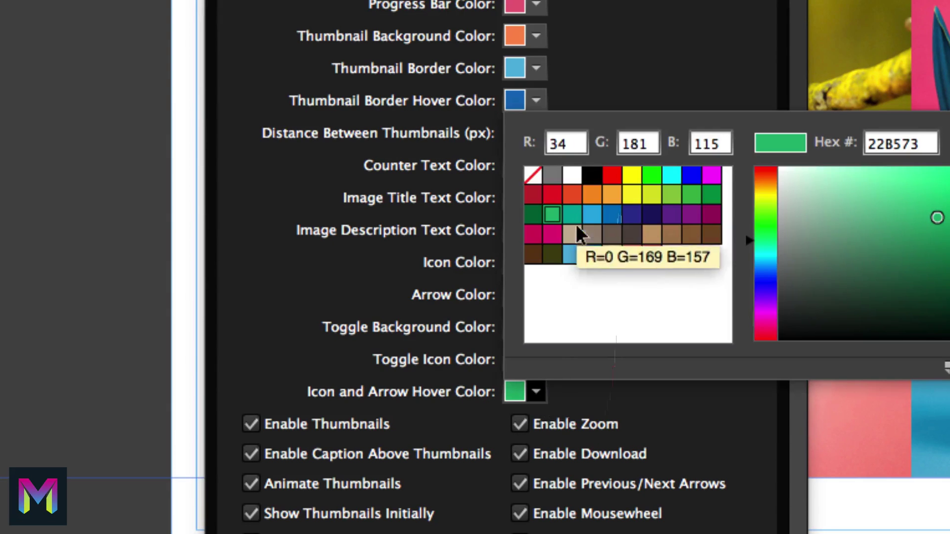
{"action": "left_click", "coordinate": [573, 252]}
{"action": "left_click", "coordinate": [305, 322]}
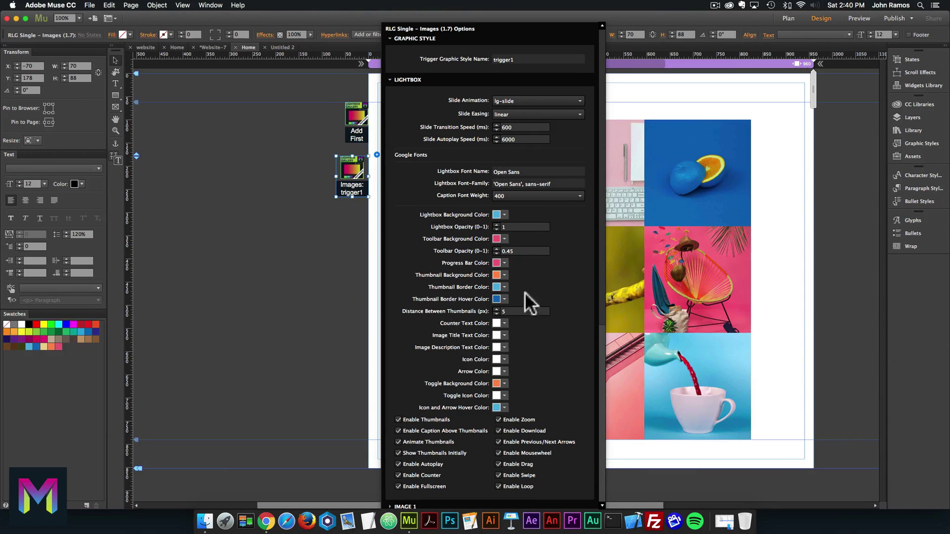
Open the Google Fonts website from the widget's options and add the Barrio font family to the selection
{"action": "left_click", "coordinate": [415, 152]}
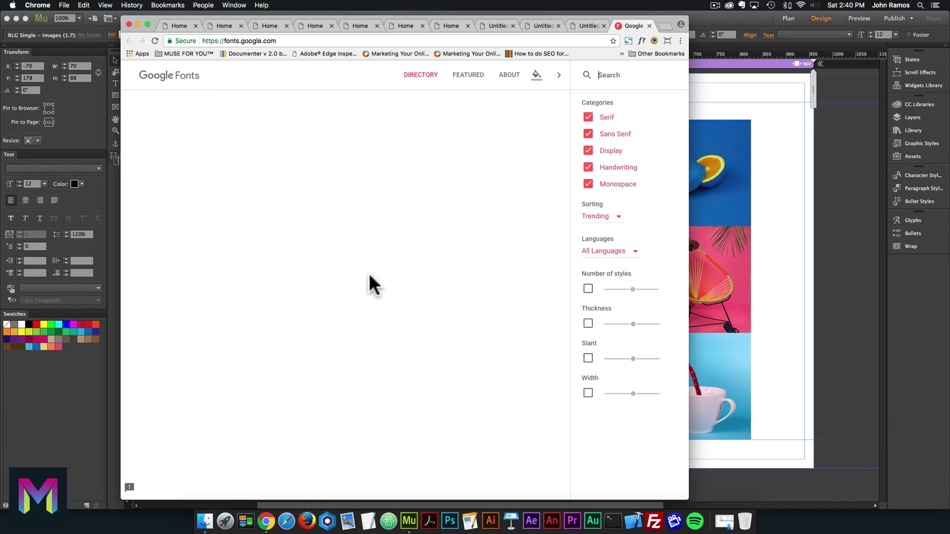
{"action": "scroll", "coordinate": [343, 292], "scroll_direction": "down", "scroll_amount": 10}
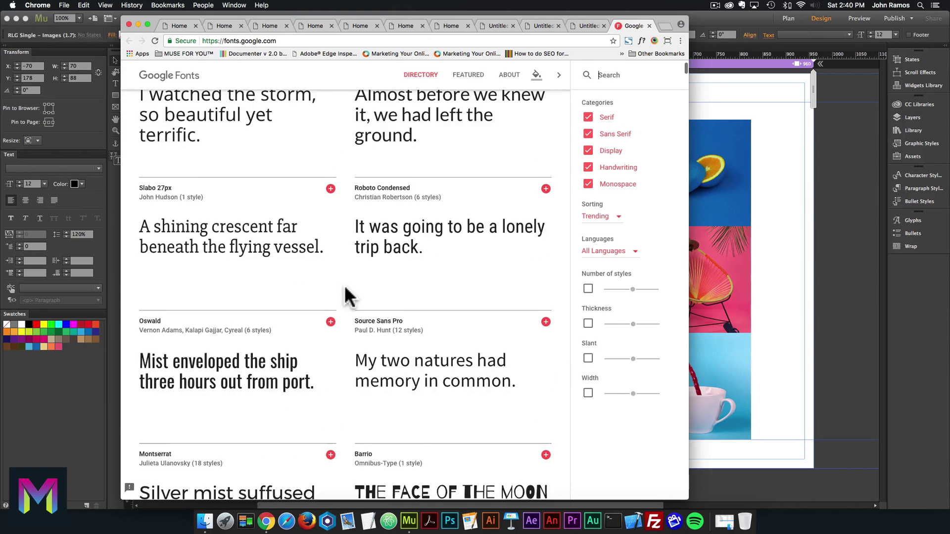
{"action": "mouse_move", "coordinate": [364, 217]}
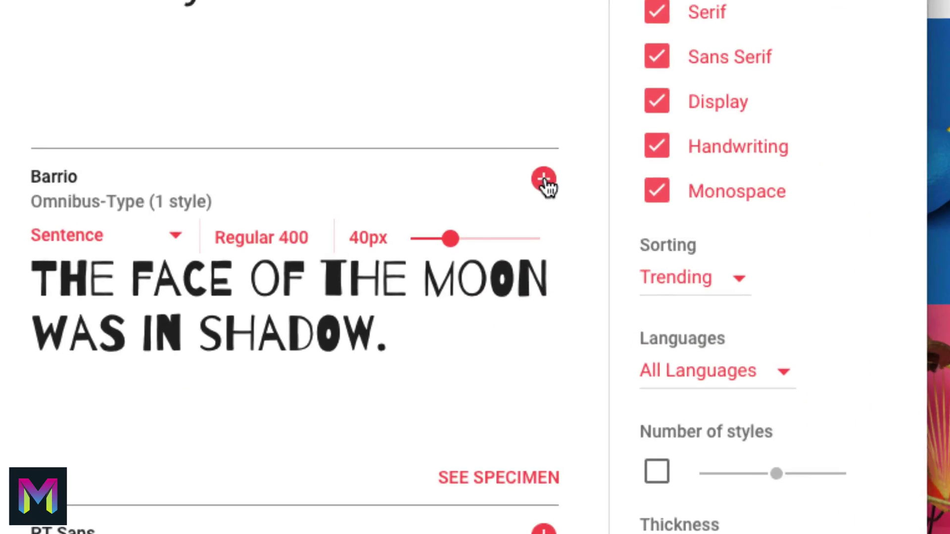
{"action": "left_click", "coordinate": [546, 180]}
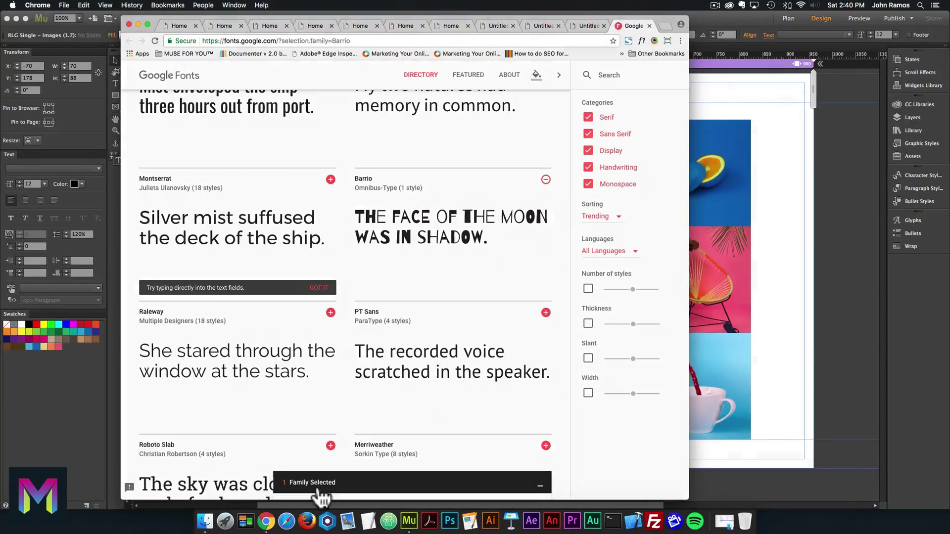
Expand the selected family's embed details and copy the CSS font-family value 'Barrio', cursive
{"action": "left_click", "coordinate": [372, 494]}
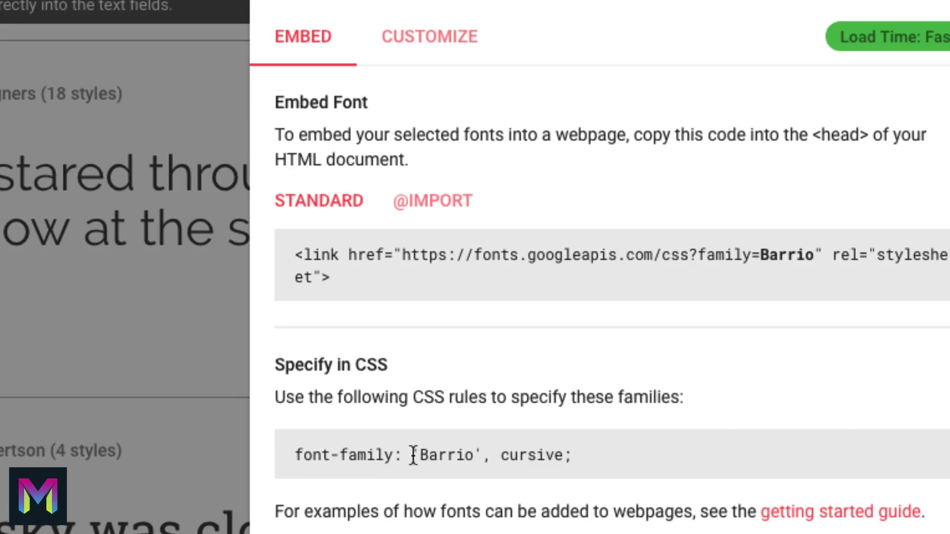
{"action": "left_click_drag", "start_coordinate": [412, 453], "coordinate": [561, 457]}
{"action": "key", "text": "super+c"}
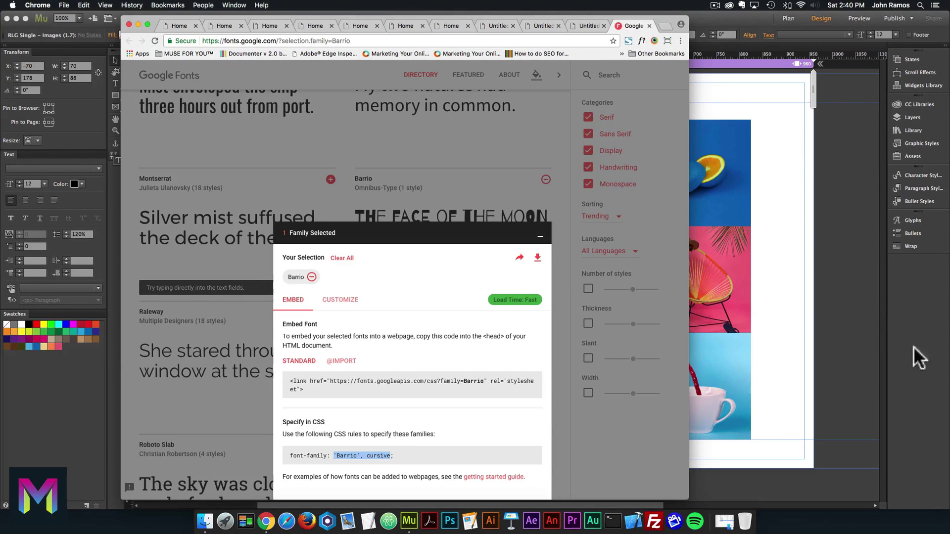
Switch back to Adobe Muse and replace the RLG Single - Images widget's Lightbox Font-Family with the copied 'Barrio', cursive
{"action": "left_click", "coordinate": [915, 348]}
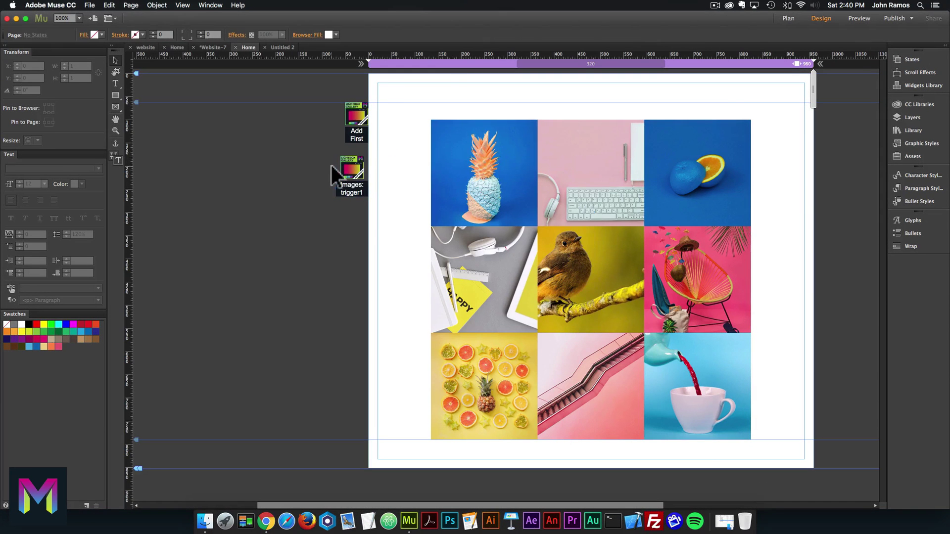
{"action": "left_click", "coordinate": [376, 155]}
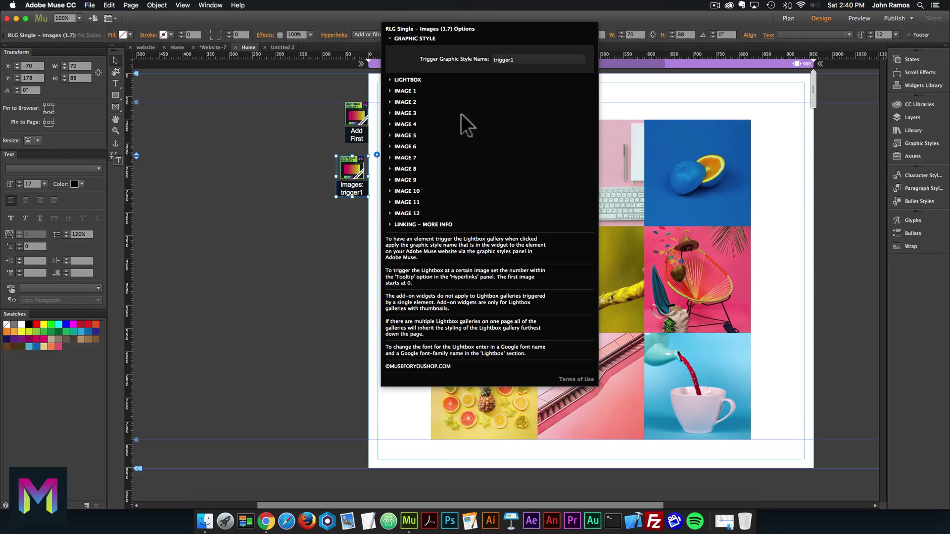
{"action": "left_click", "coordinate": [407, 80]}
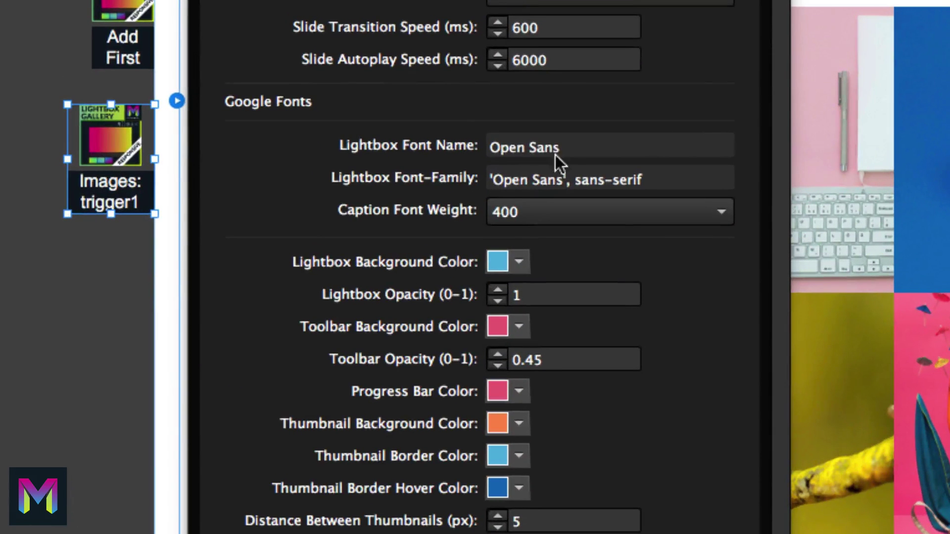
{"action": "left_click", "coordinate": [522, 172]}
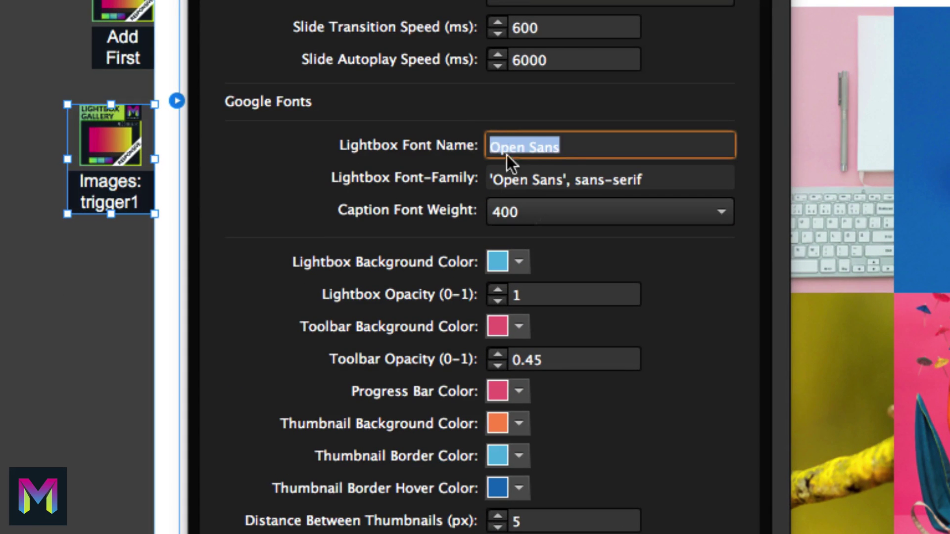
{"action": "left_click", "coordinate": [581, 179]}
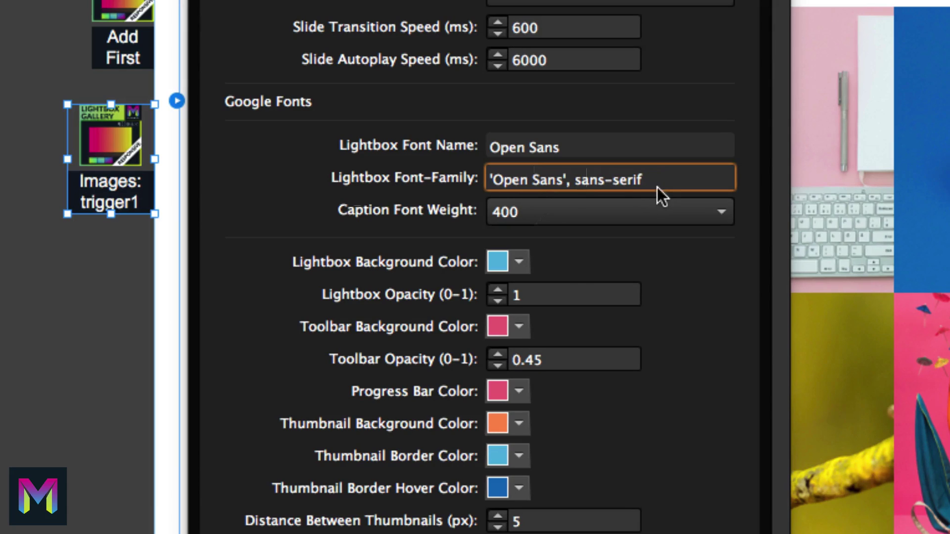
{"action": "left_click_drag", "start_coordinate": [644, 179], "coordinate": [496, 177]}
{"action": "key", "text": "super+v"}
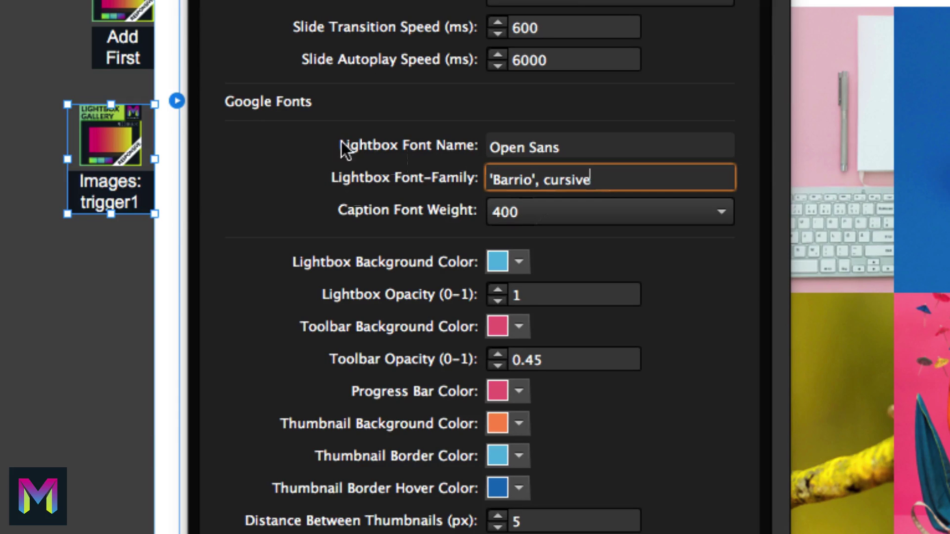
Set the Lightbox Font Name to Barrio and close the widget's options
{"action": "triple_click", "coordinate": [559, 147]}
{"action": "type", "text": "Barrio"}
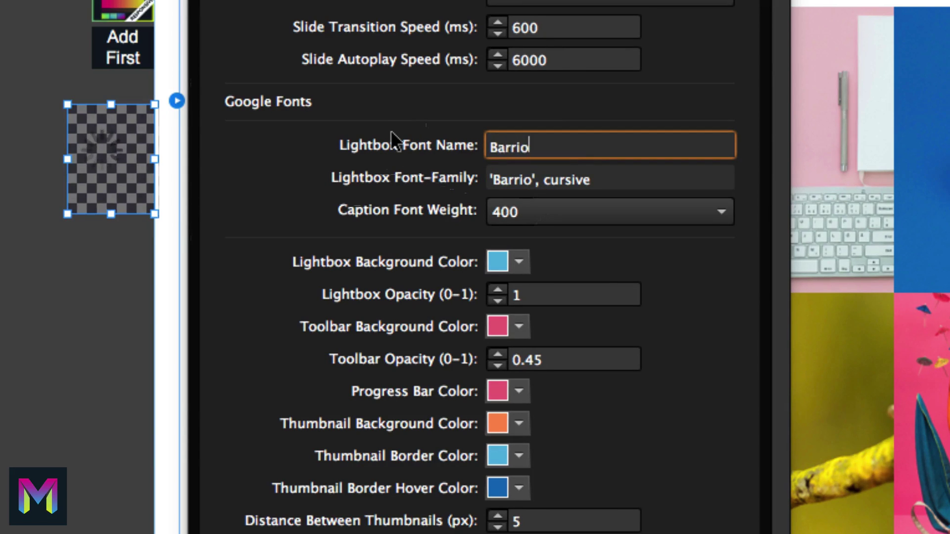
{"action": "left_click", "coordinate": [394, 139]}
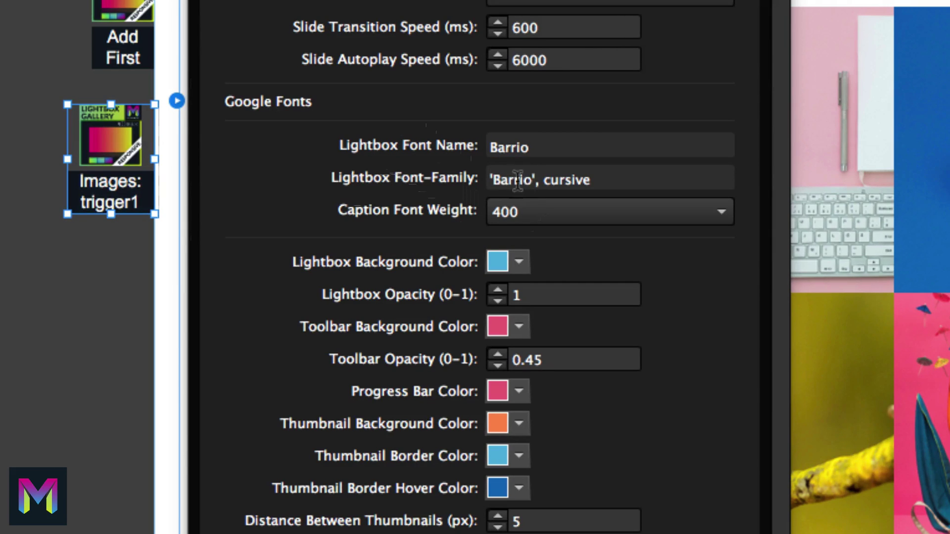
{"action": "left_click", "coordinate": [507, 180]}
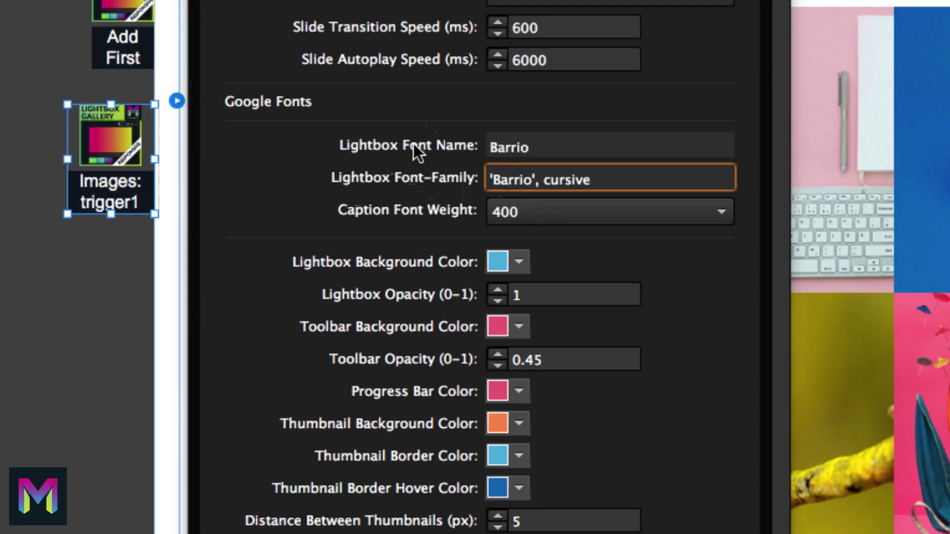
{"action": "left_click_drag", "start_coordinate": [526, 147], "coordinate": [506, 144]}
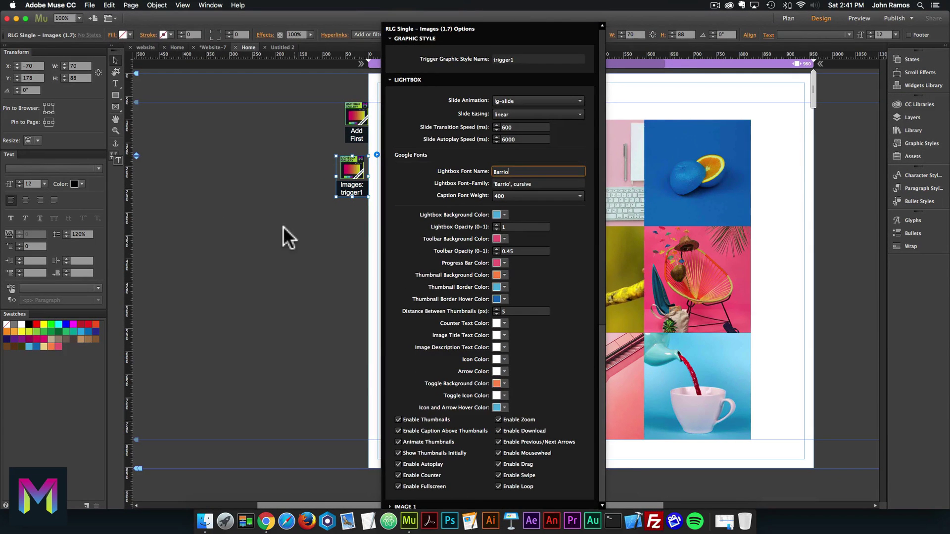
{"action": "left_click", "coordinate": [283, 226]}
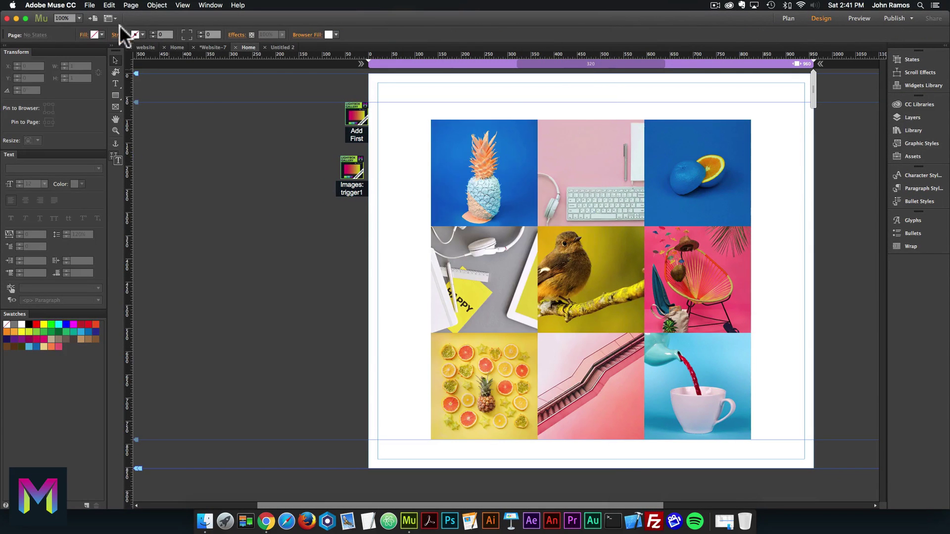
Preview the page in the browser, open the lightbox from the bird image and browse forward to the staircase image
{"action": "left_click", "coordinate": [87, 5]}
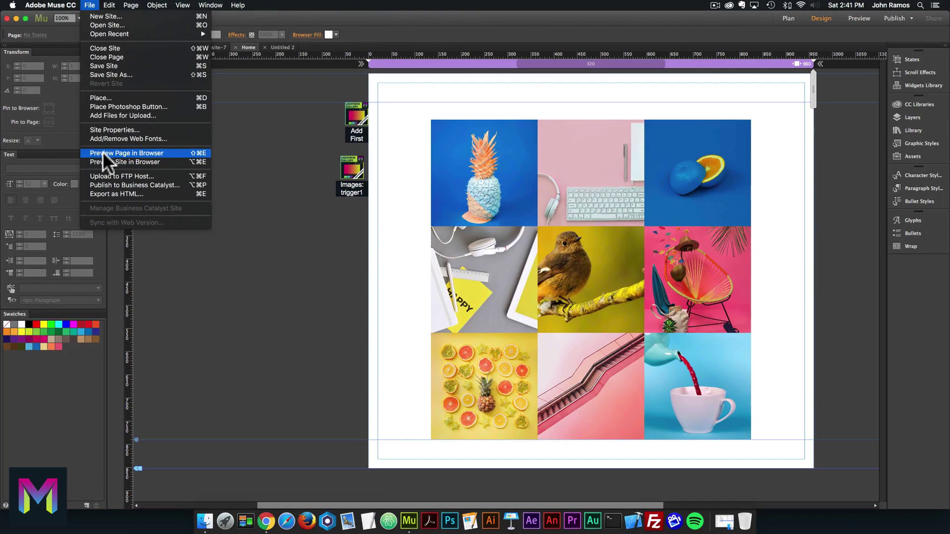
{"action": "left_click", "coordinate": [102, 150]}
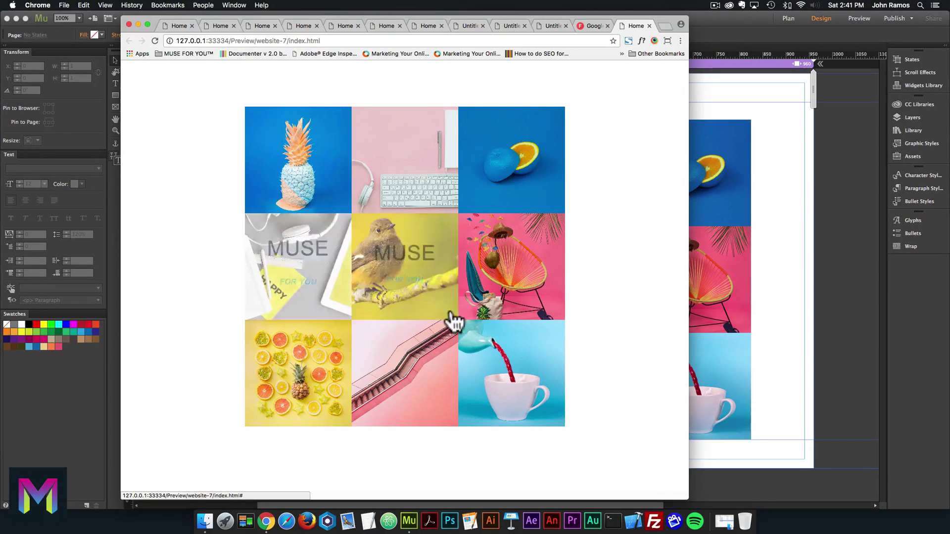
{"action": "left_click", "coordinate": [389, 269]}
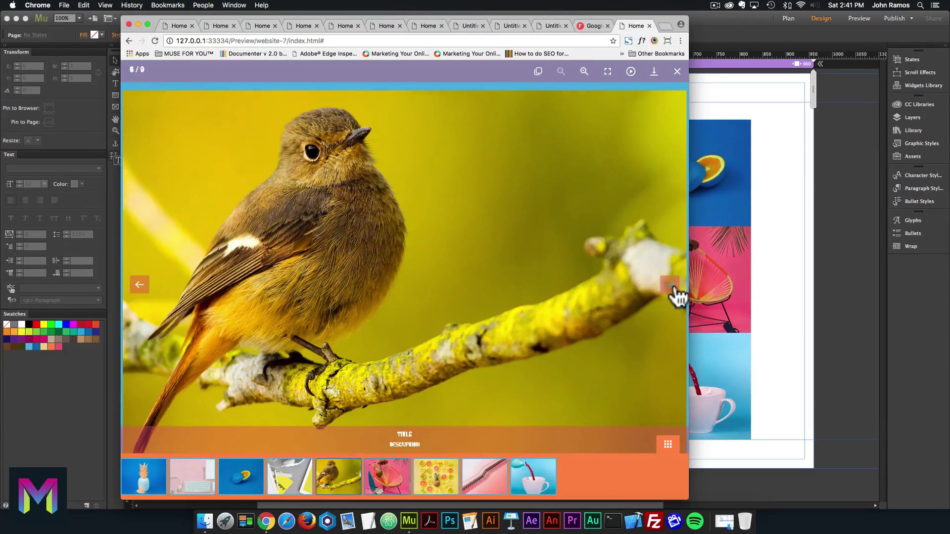
{"action": "left_click", "coordinate": [673, 288]}
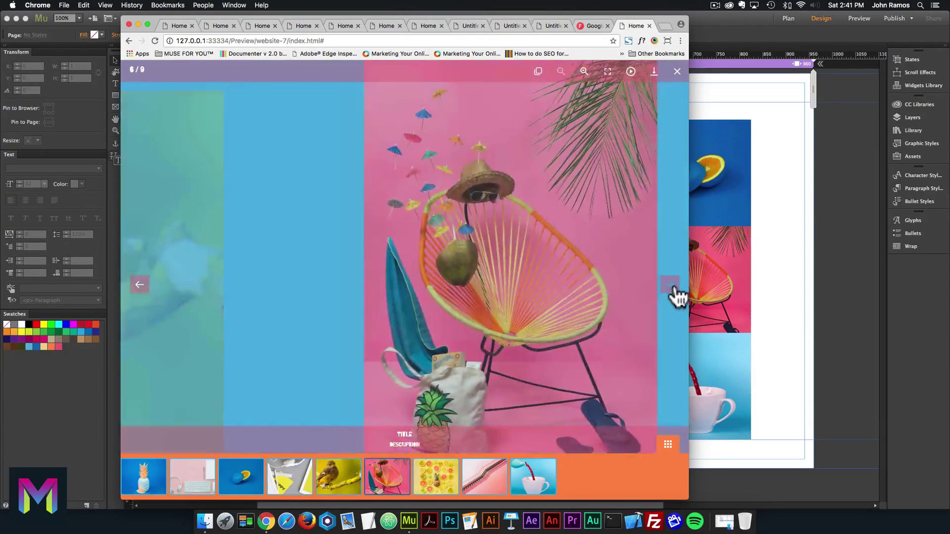
{"action": "left_click", "coordinate": [674, 292]}
{"action": "left_click", "coordinate": [674, 293]}
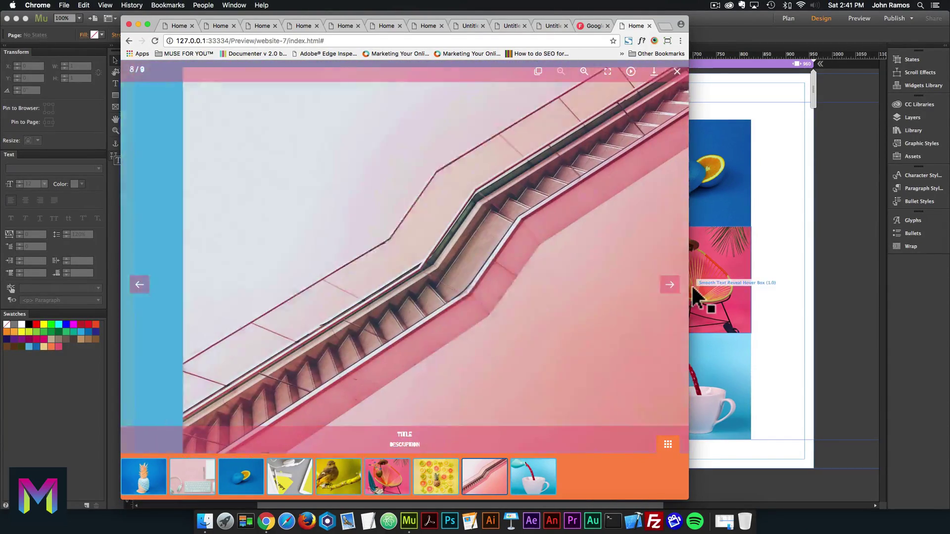
Widen the browser window, reopen the lightbox from the chair image, browse forward to the staircase image and close it
{"action": "left_click_drag", "start_coordinate": [688, 291], "coordinate": [814, 290]}
{"action": "left_click", "coordinate": [785, 275]}
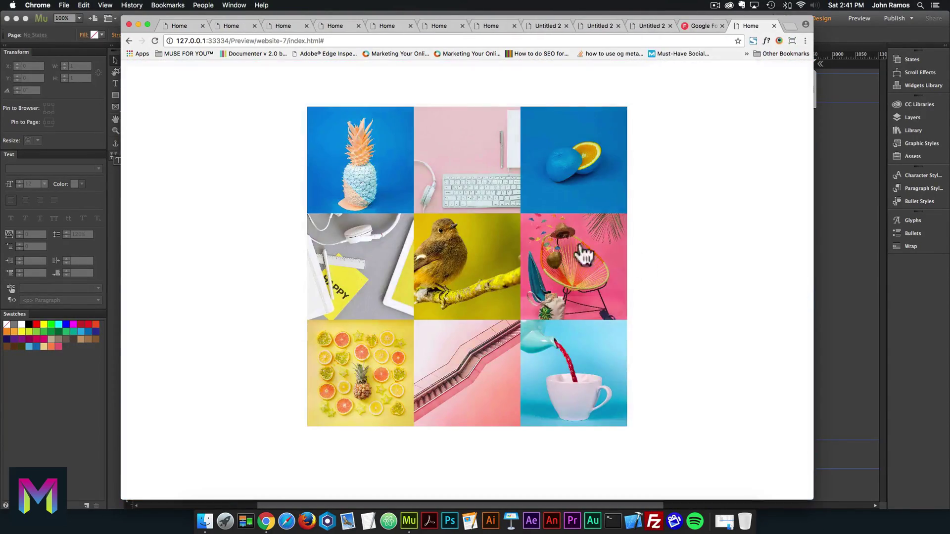
{"action": "left_click", "coordinate": [585, 255]}
{"action": "left_click", "coordinate": [795, 292]}
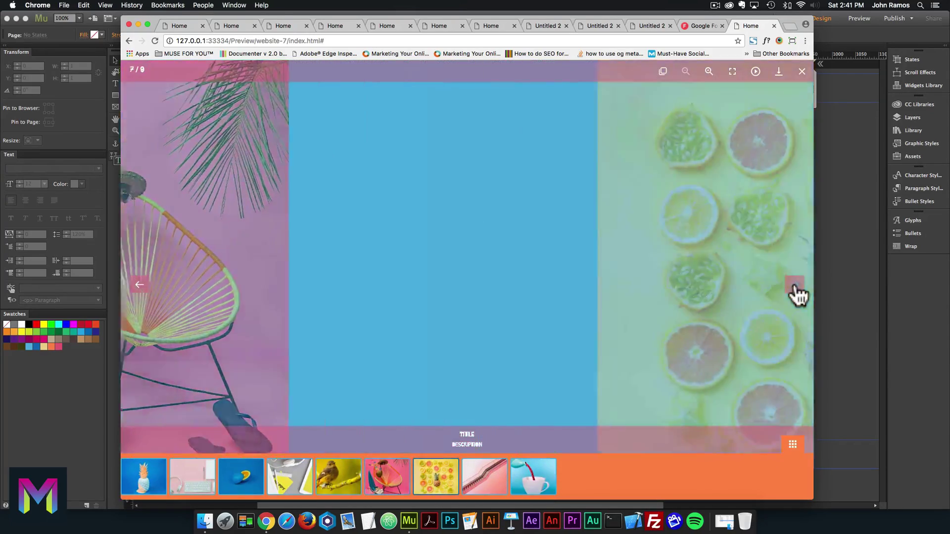
{"action": "left_click", "coordinate": [795, 291]}
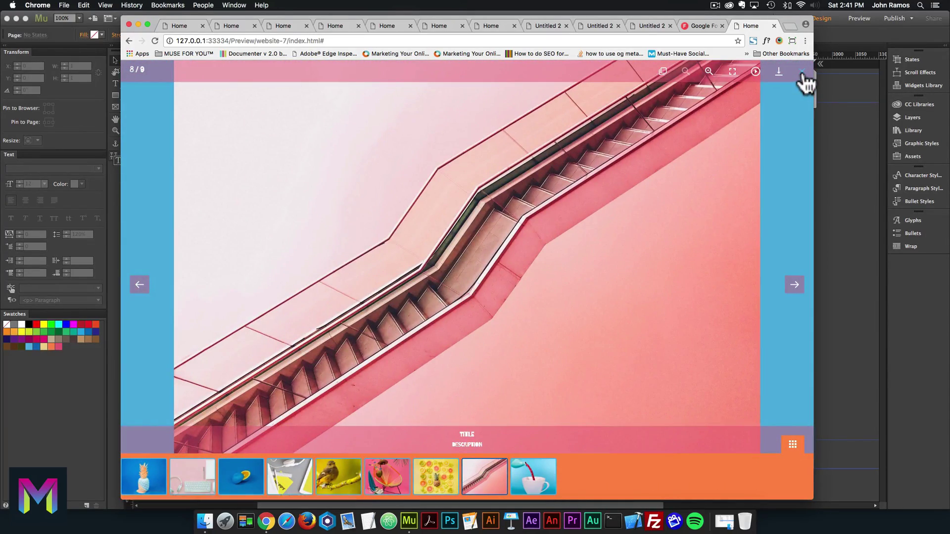
{"action": "left_click", "coordinate": [803, 73]}
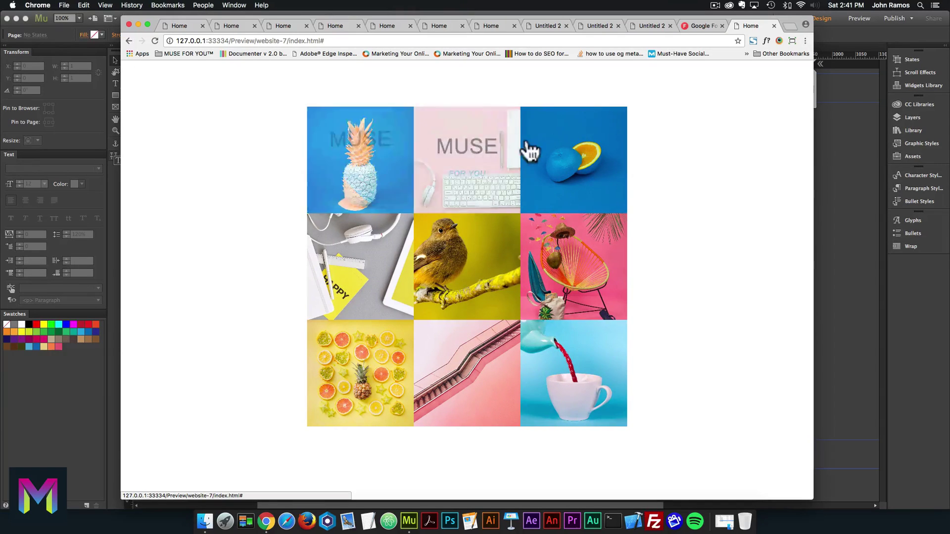
Open the lightbox from the citrus fruit image, browse it with the arrows and thumbnails, and close it
{"action": "left_click", "coordinate": [367, 372]}
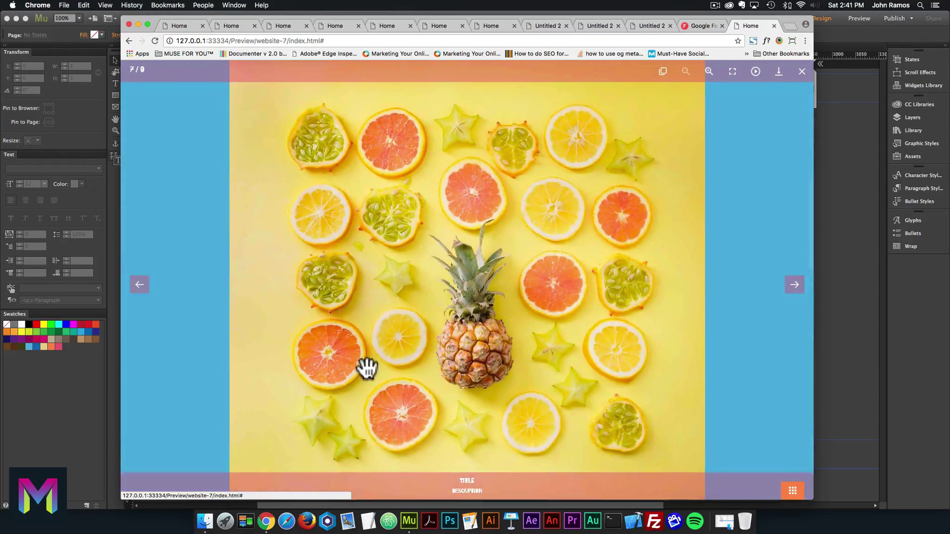
{"action": "left_click", "coordinate": [795, 287]}
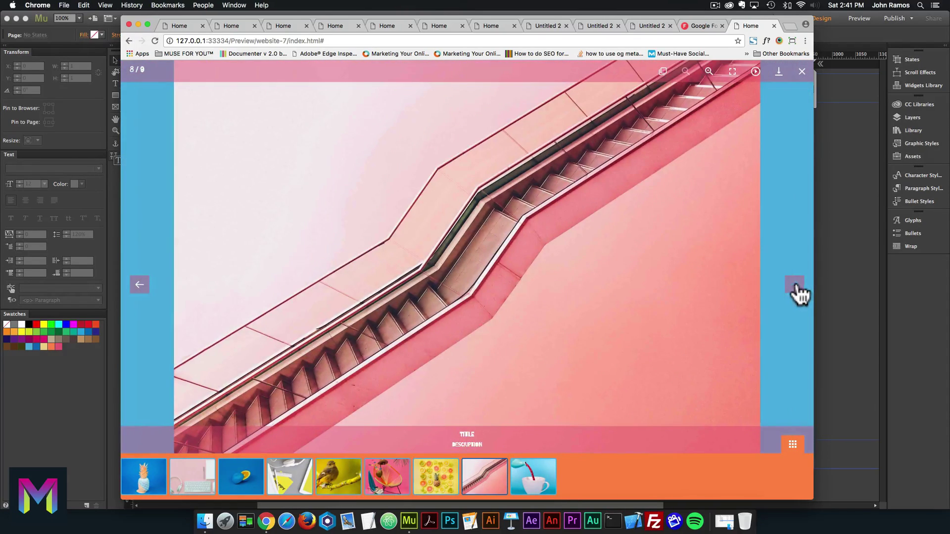
{"action": "left_click", "coordinate": [796, 287]}
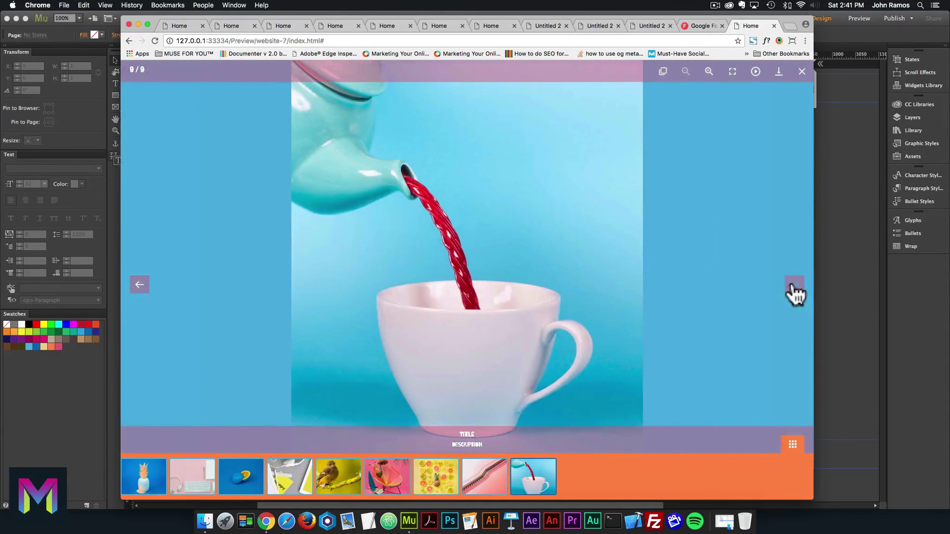
{"action": "left_click", "coordinate": [171, 473]}
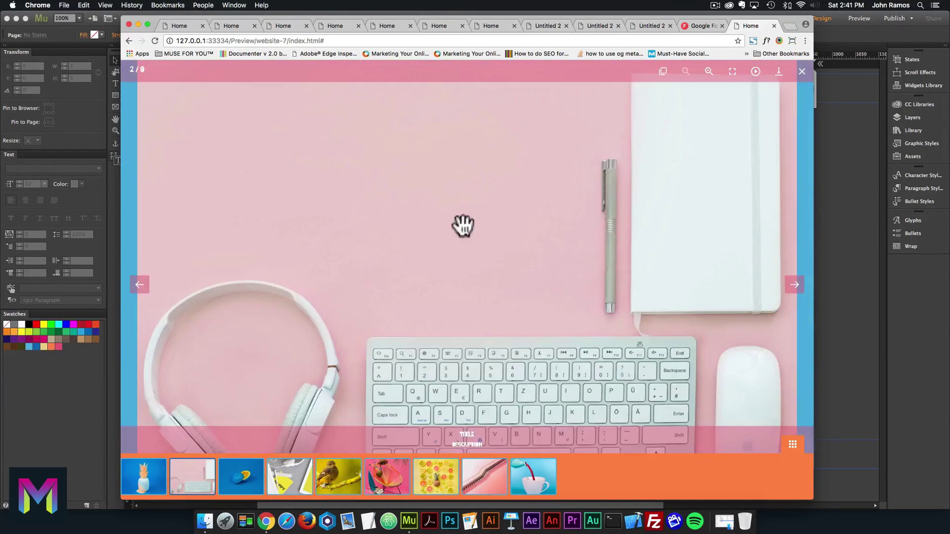
{"action": "left_click", "coordinate": [803, 74]}
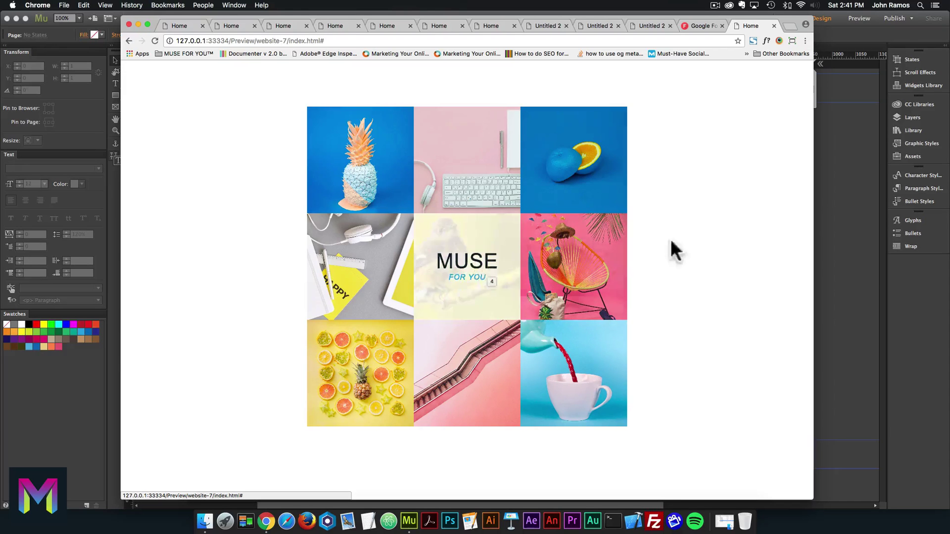
Switch back to Adobe Muse and add a fluid-width breakpoint at 600
{"action": "left_click", "coordinate": [816, 182]}
{"action": "left_click", "coordinate": [672, 167]}
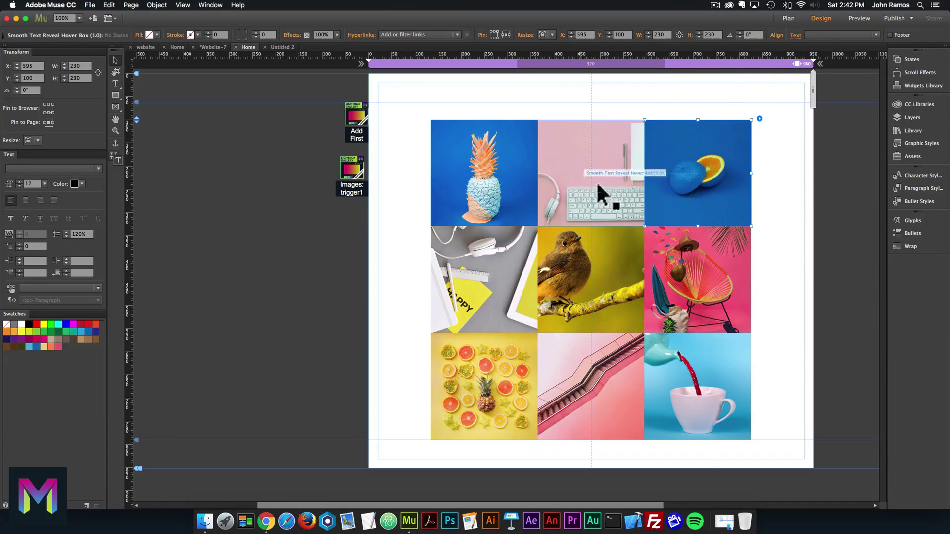
{"action": "right_click", "coordinate": [762, 61]}
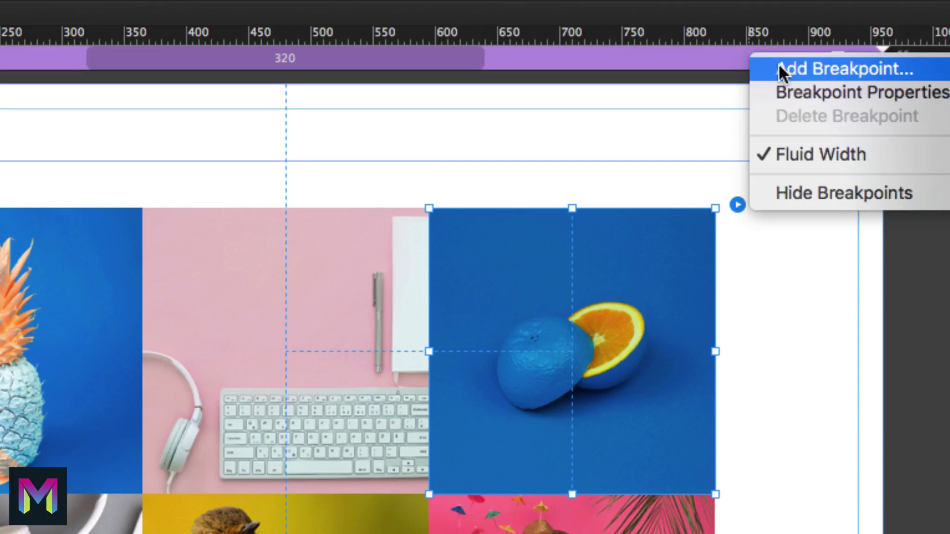
{"action": "left_click", "coordinate": [777, 68]}
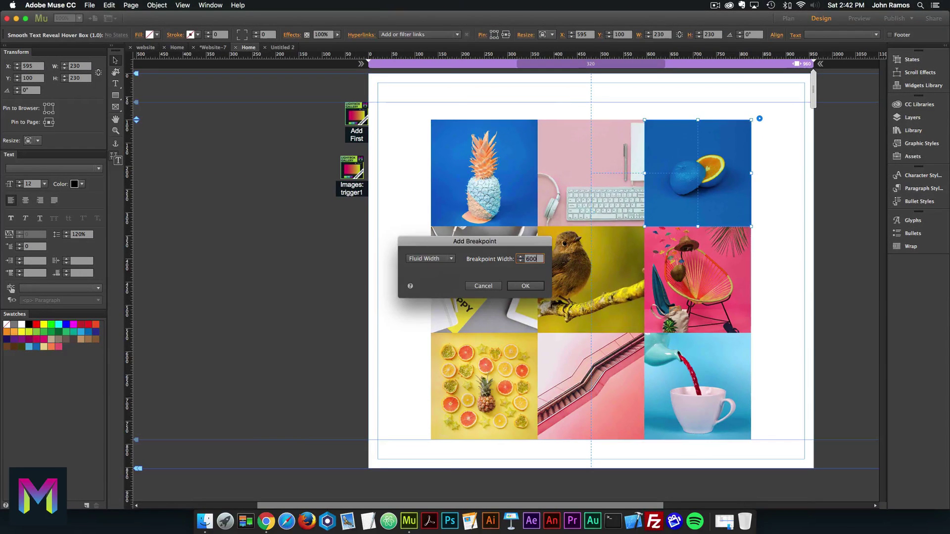
{"action": "key", "text": "Return"}
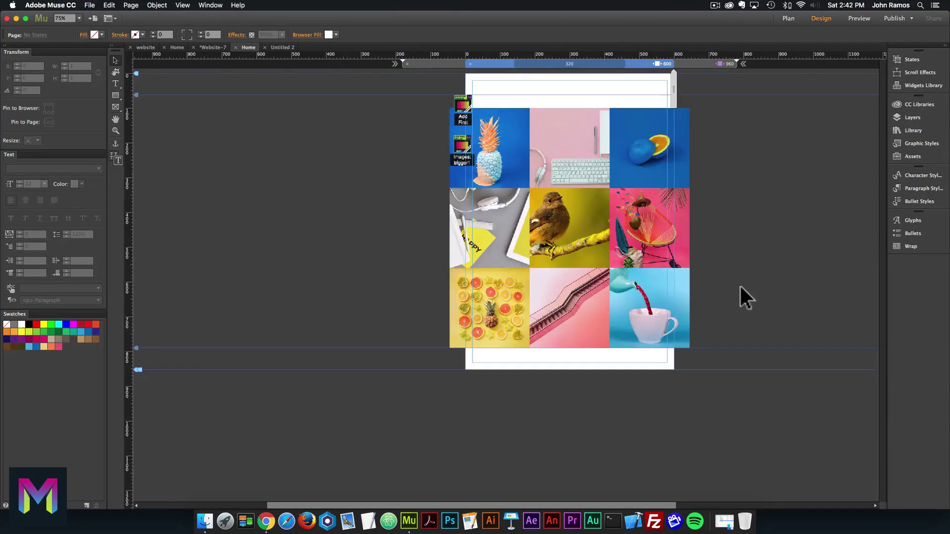
Spread the two lower image rows down the 600 breakpoint page, pairing bird with chair and fruit with staircase, with the teacup lowest
{"action": "key", "text": "super+minus"}
{"action": "left_click_drag", "start_coordinate": [589, 238], "coordinate": [547, 299]}
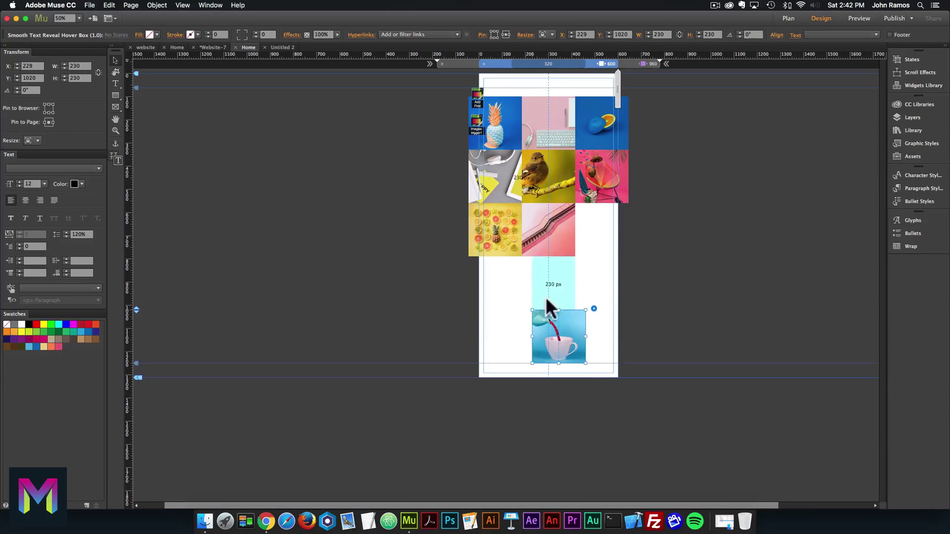
{"action": "left_click_drag", "start_coordinate": [498, 235], "coordinate": [532, 278]}
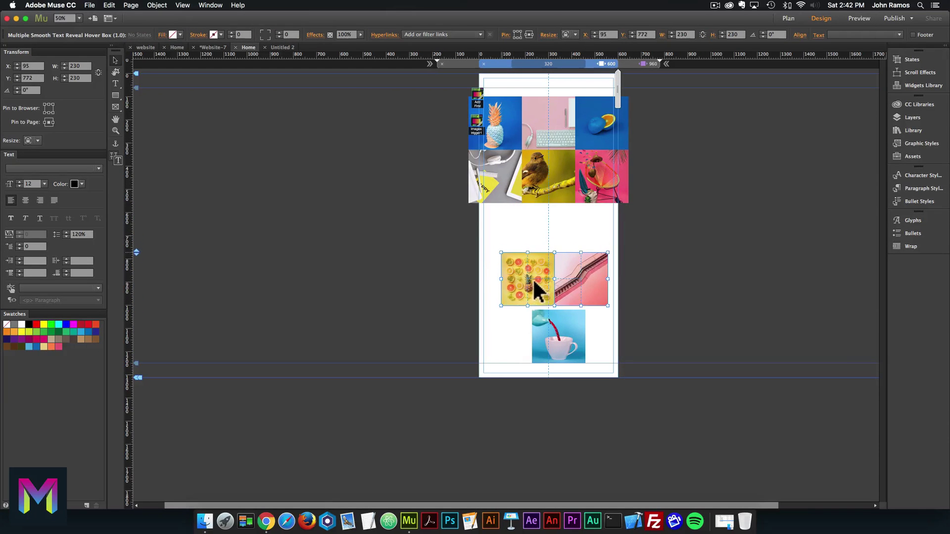
{"action": "left_click", "coordinate": [534, 206]}
{"action": "left_click_drag", "start_coordinate": [558, 182], "coordinate": [517, 270]}
{"action": "left_click_drag", "start_coordinate": [512, 199], "coordinate": [581, 259]}
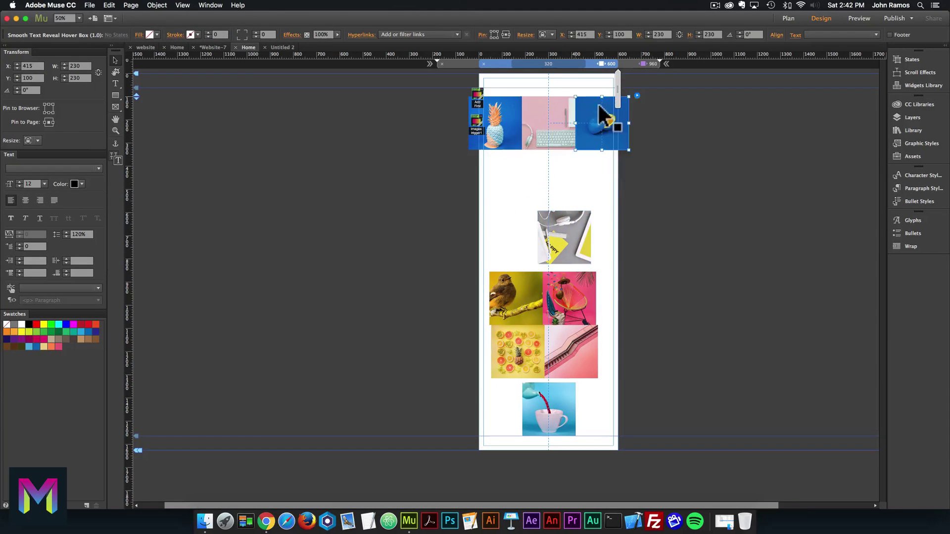
Place the orange beside the HAPPY desk image as a two-column row and snap the bird and chair pair directly beneath it
{"action": "left_click_drag", "start_coordinate": [604, 117], "coordinate": [566, 212]}
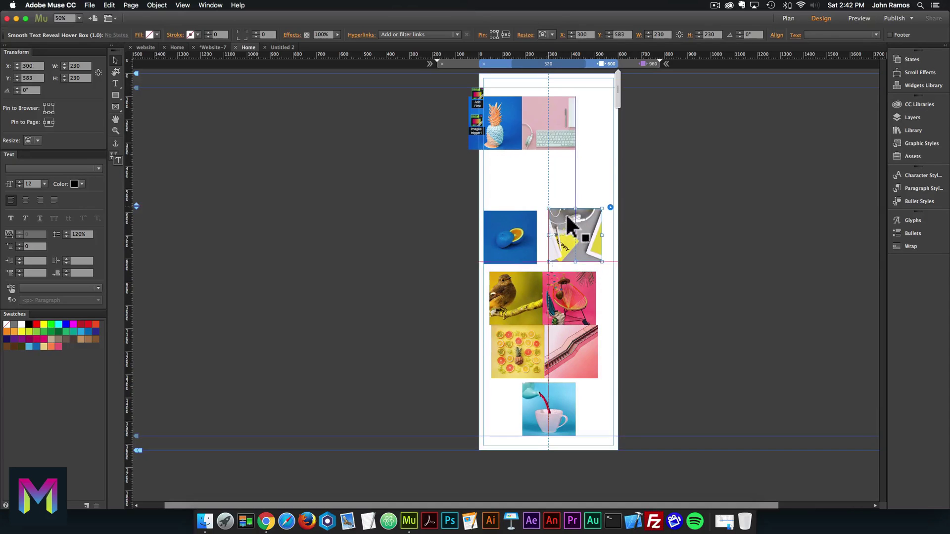
{"action": "mouse_move", "coordinate": [511, 229]}
{"action": "left_mouse_down"}
{"action": "mouse_move", "coordinate": [518, 220]}
{"action": "mouse_move", "coordinate": [524, 233]}
{"action": "left_mouse_up"}
{"action": "left_click", "coordinate": [555, 297]}
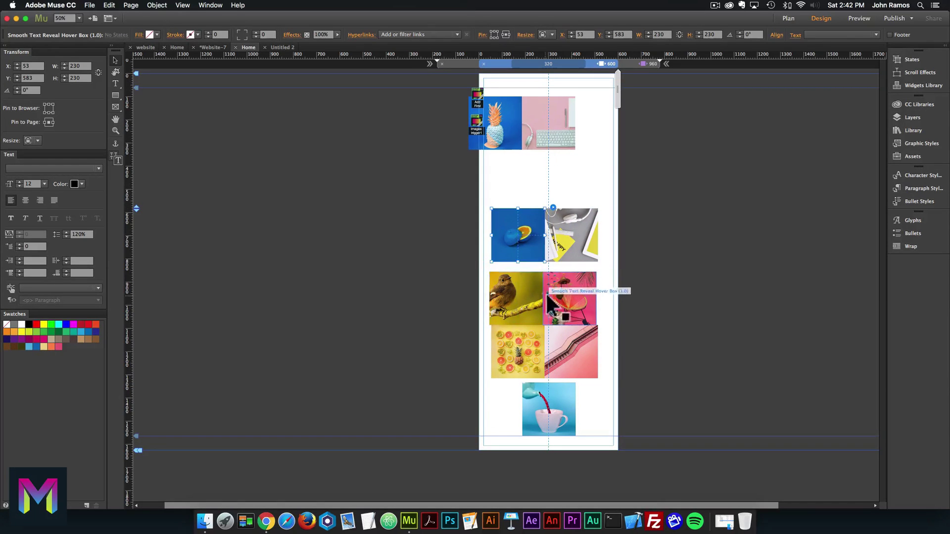
{"action": "left_click", "coordinate": [521, 290], "text": "shift"}
{"action": "left_click_drag", "start_coordinate": [521, 290], "coordinate": [520, 281]}
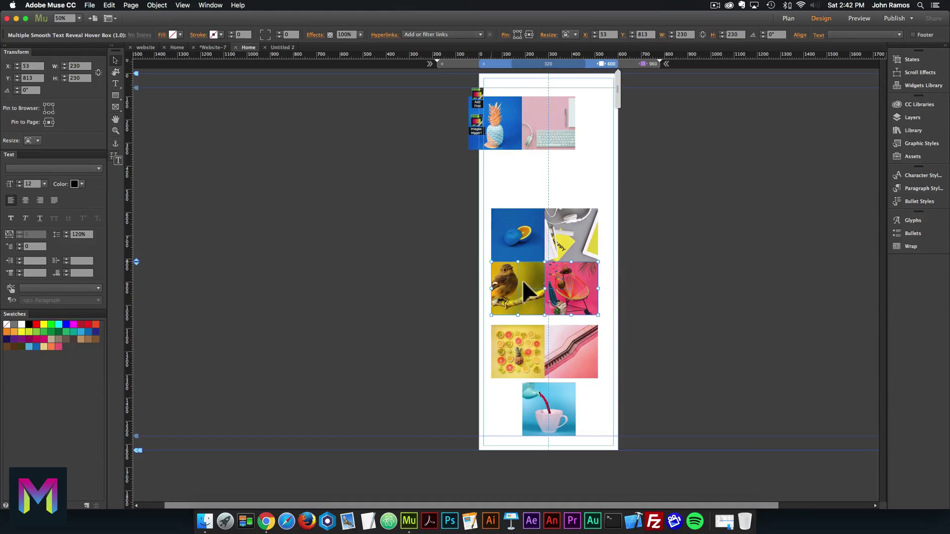
Snap the fruit and staircase pair beneath the bird and chair row, and centre the teacup image directly below them
{"action": "left_click", "coordinate": [532, 341]}
{"action": "left_click", "coordinate": [556, 335], "text": "shift"}
{"action": "left_click_drag", "start_coordinate": [566, 343], "coordinate": [566, 333]}
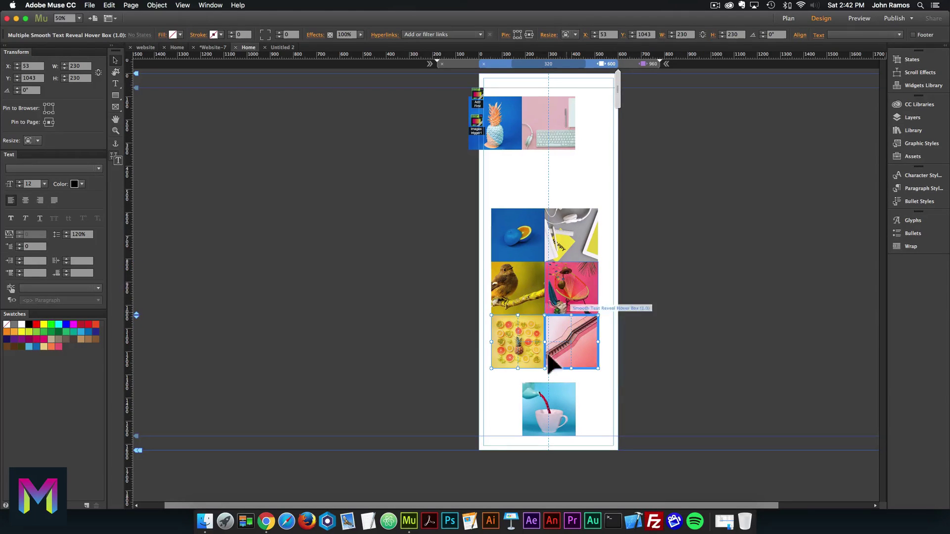
{"action": "left_click_drag", "start_coordinate": [548, 399], "coordinate": [543, 384]}
Move the pineapple and keyboard pair to head the two-column stack, and centre the whole image grid near the page top
{"action": "left_click", "coordinate": [544, 132]}
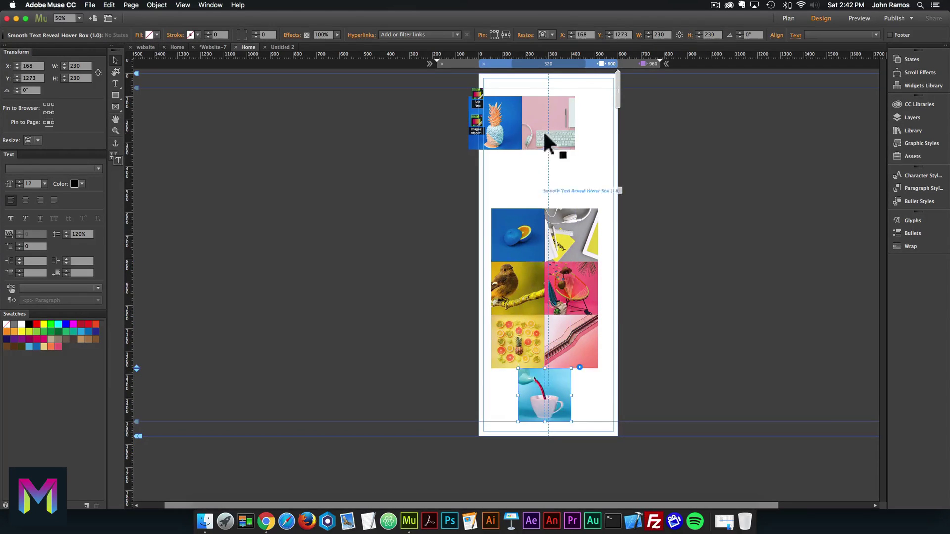
{"action": "left_click", "coordinate": [490, 121], "text": "shift"}
{"action": "left_click_drag", "start_coordinate": [503, 120], "coordinate": [538, 120]}
{"action": "left_click", "coordinate": [642, 274]}
{"action": "key", "text": "super+a"}
{"action": "left_click", "coordinate": [683, 199]}
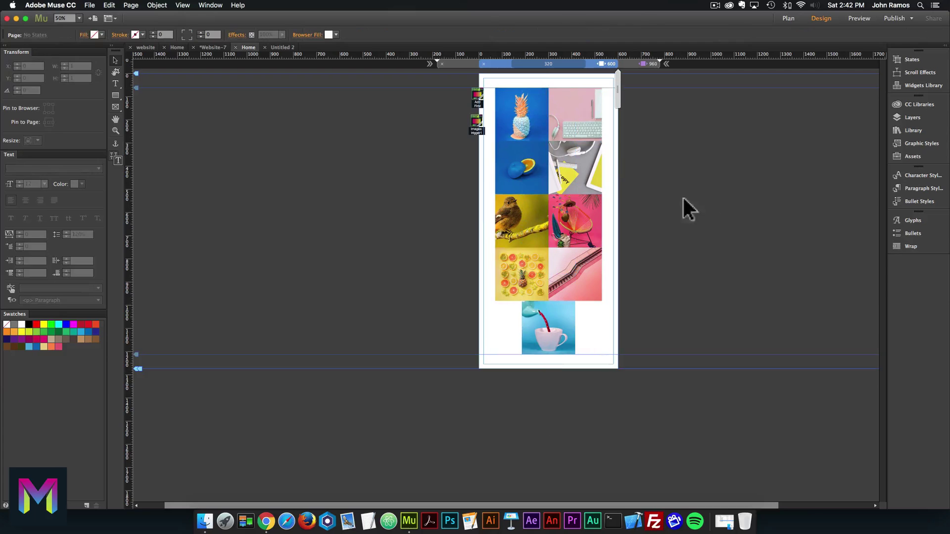
Preview the page in the browser, narrow the window to the two-column layout, and test the lightbox from the bird and chair images
{"action": "left_click", "coordinate": [89, 5]}
{"action": "left_click", "coordinate": [114, 150]}
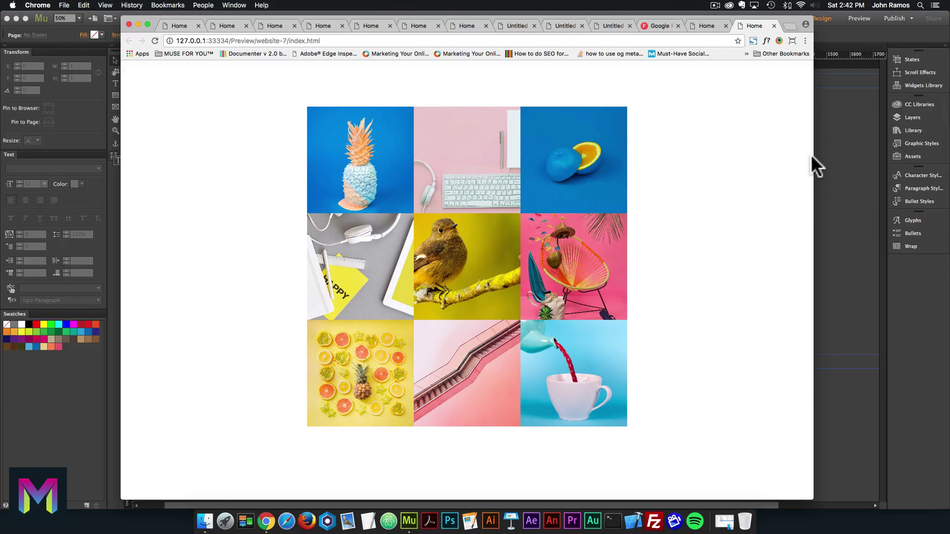
{"action": "left_click_drag", "start_coordinate": [815, 155], "coordinate": [377, 161]}
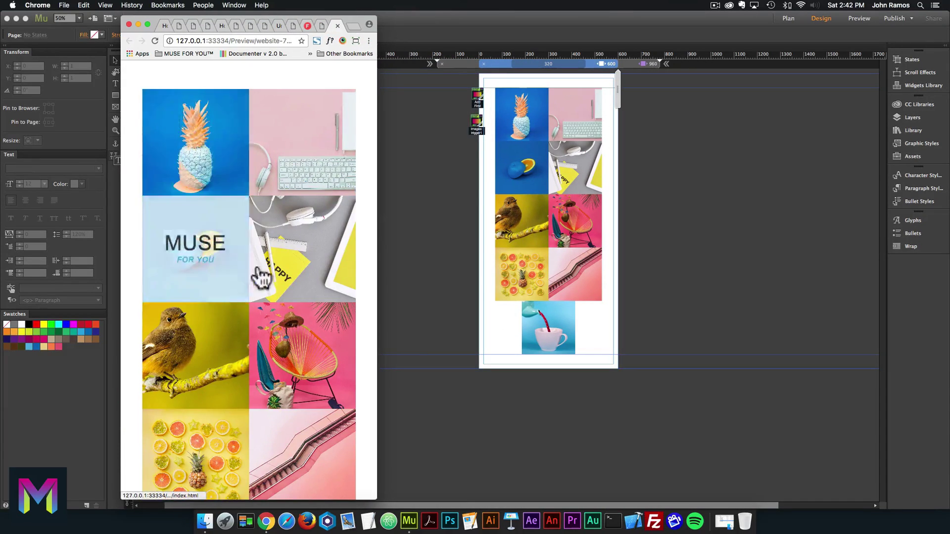
{"action": "left_click", "coordinate": [181, 363]}
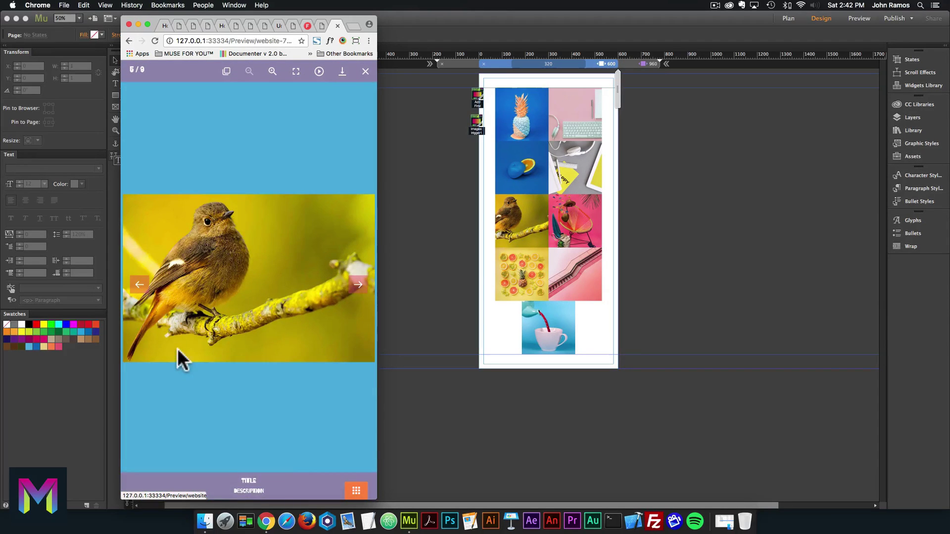
{"action": "left_click", "coordinate": [365, 72]}
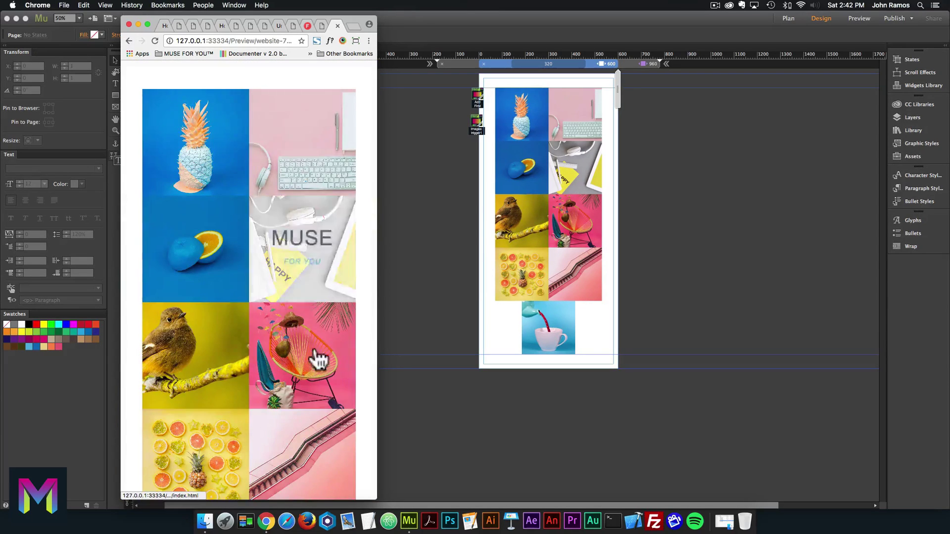
{"action": "left_click", "coordinate": [316, 359]}
{"action": "left_click", "coordinate": [353, 87]}
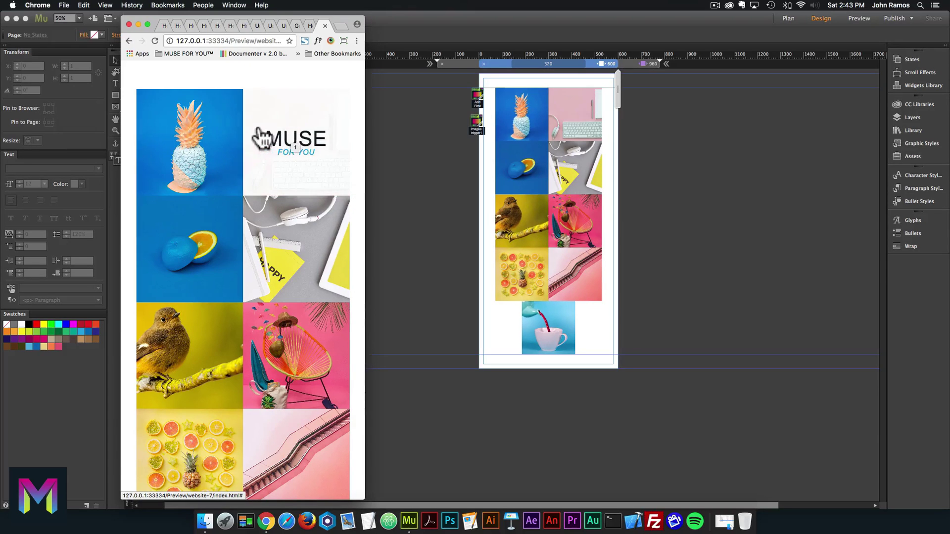
Return to Adobe Muse and, at the 960 breakpoint, set all nine grid images to resize with Responsive Width
{"action": "left_click", "coordinate": [702, 194]}
{"action": "left_click", "coordinate": [637, 62]}
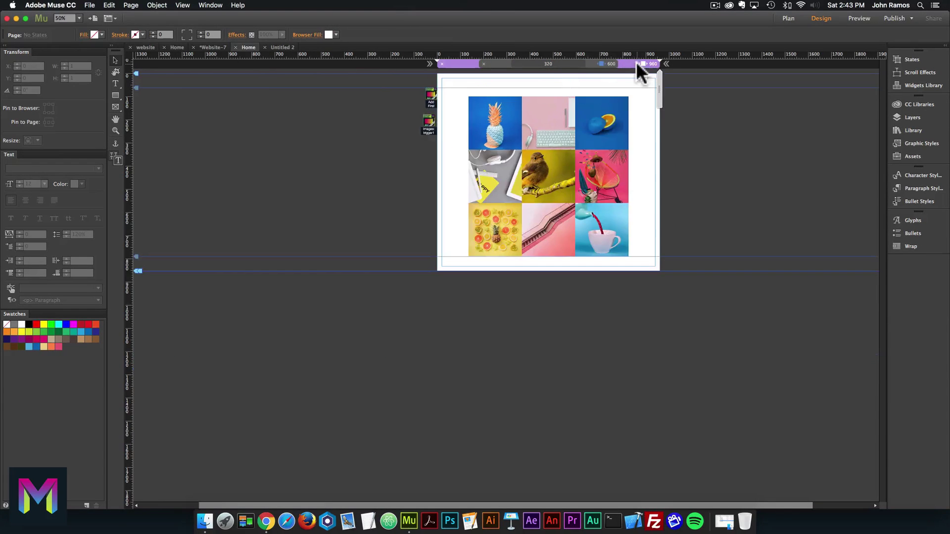
{"action": "left_click", "coordinate": [496, 120]}
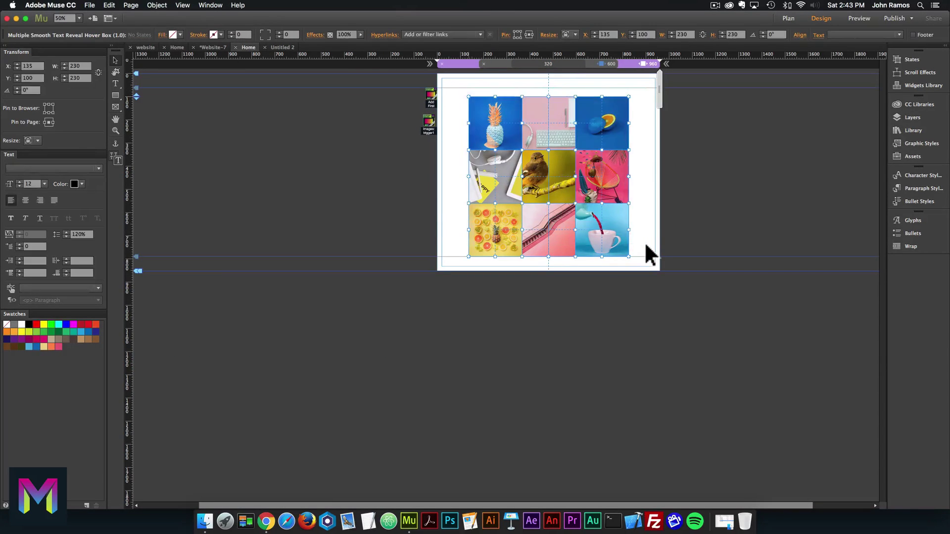
{"action": "left_click", "coordinate": [651, 253]}
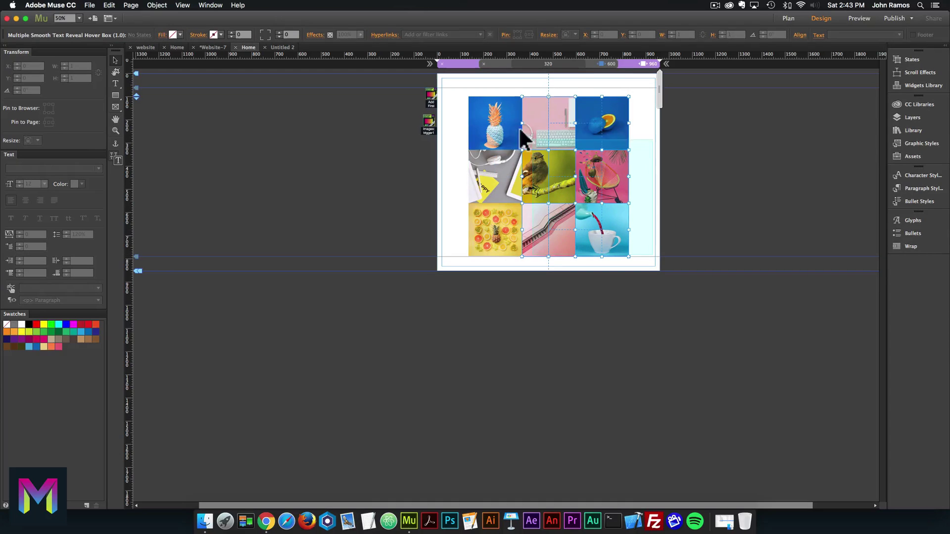
{"action": "left_click", "coordinate": [480, 105]}
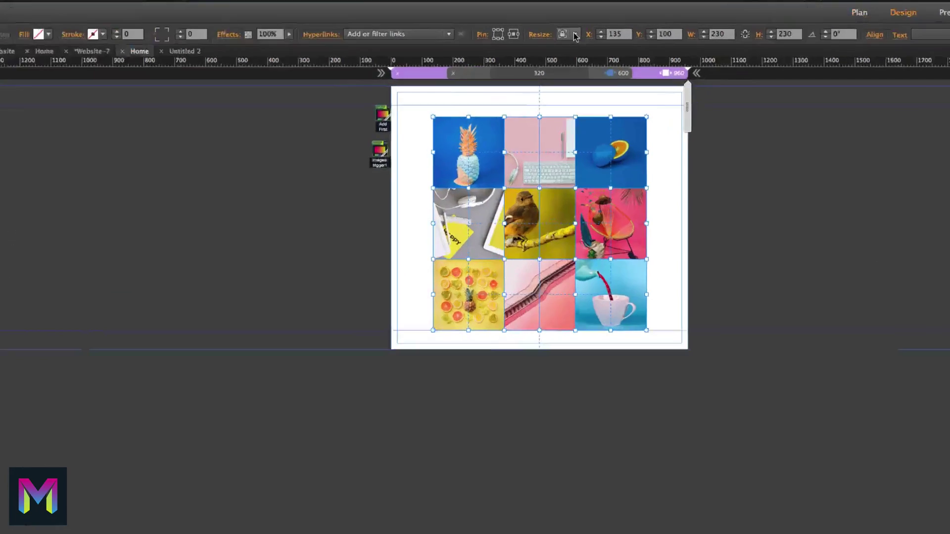
{"action": "left_click", "coordinate": [575, 34]}
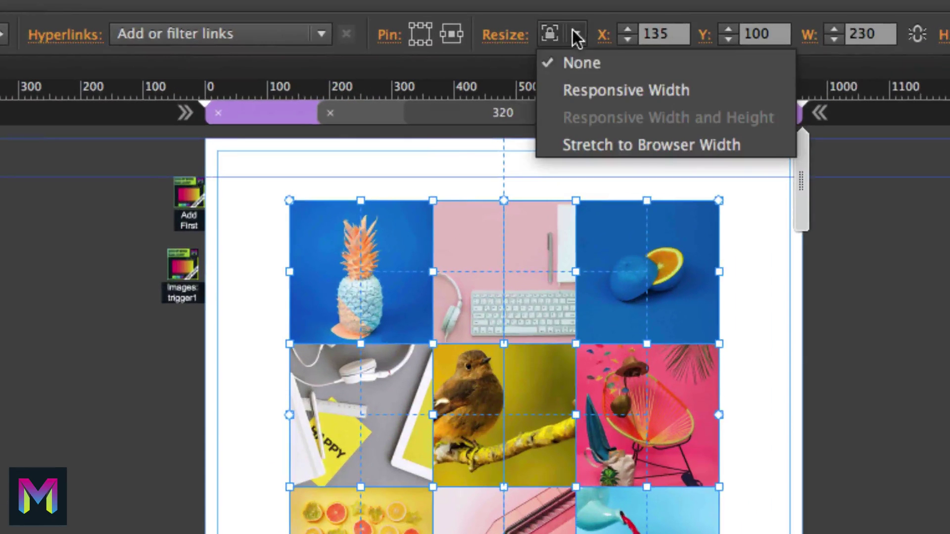
{"action": "left_click", "coordinate": [588, 91]}
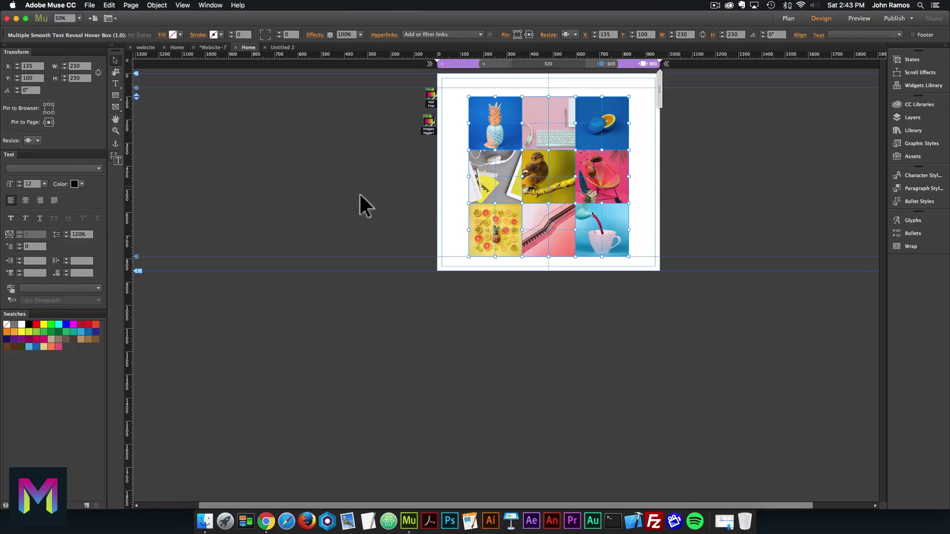
{"action": "left_click", "coordinate": [403, 200]}
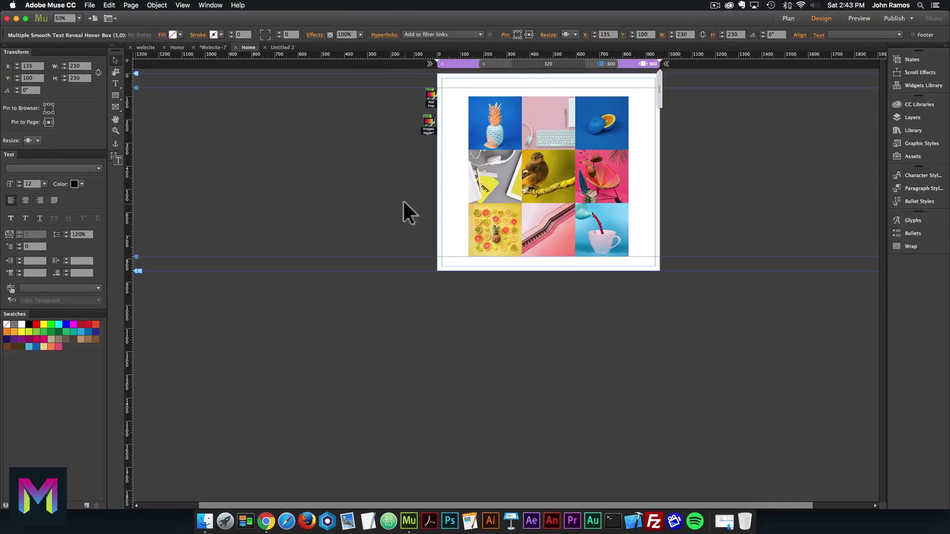
Preview the page in the browser and widen the window to check how the image grid responds
{"action": "left_click", "coordinate": [89, 5]}
{"action": "left_click", "coordinate": [119, 151]}
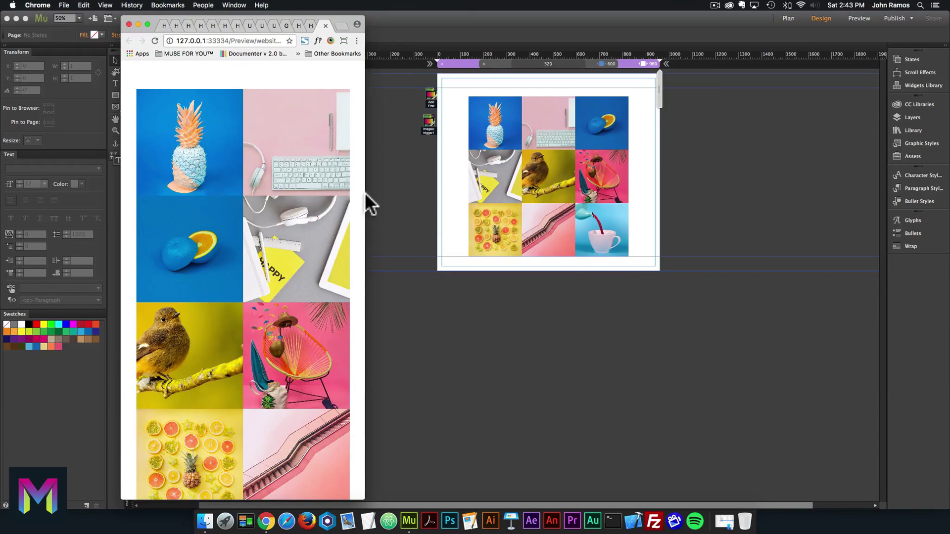
{"action": "left_click_drag", "start_coordinate": [364, 192], "coordinate": [654, 226]}
{"action": "left_click", "coordinate": [728, 213]}
Set the minimum image width of the pineapple hover box to 0 px
{"action": "left_click", "coordinate": [503, 124]}
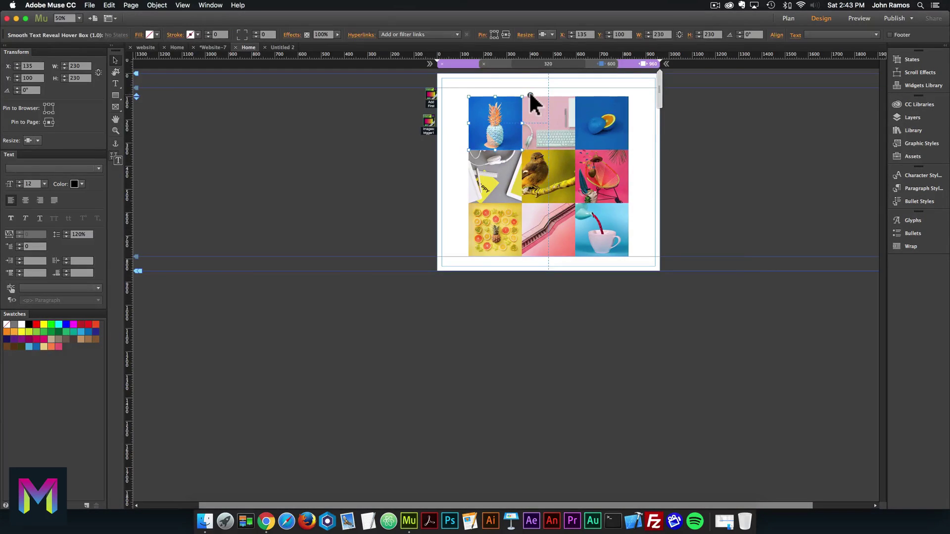
{"action": "left_click", "coordinate": [530, 95]}
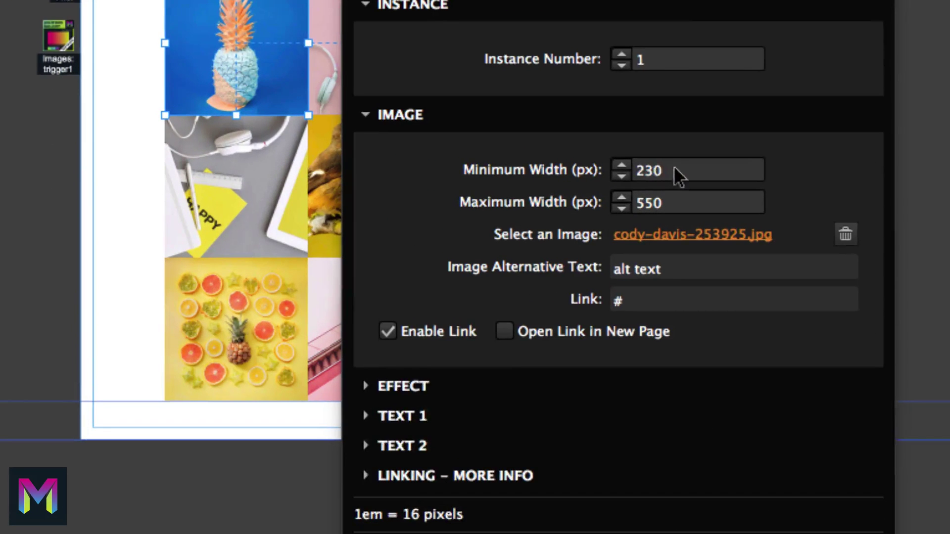
{"action": "double_click", "coordinate": [656, 169]}
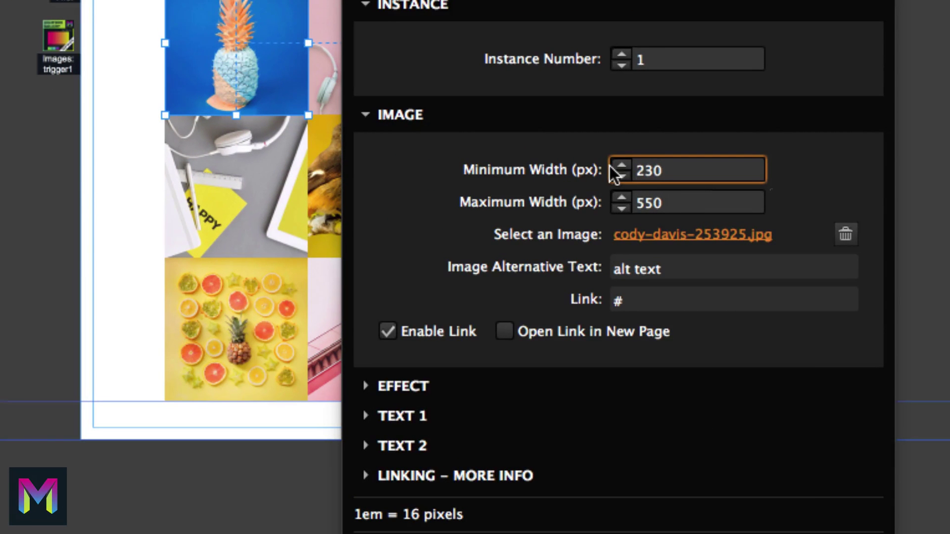
{"action": "type", "text": "0"}
{"action": "key", "text": "Return"}
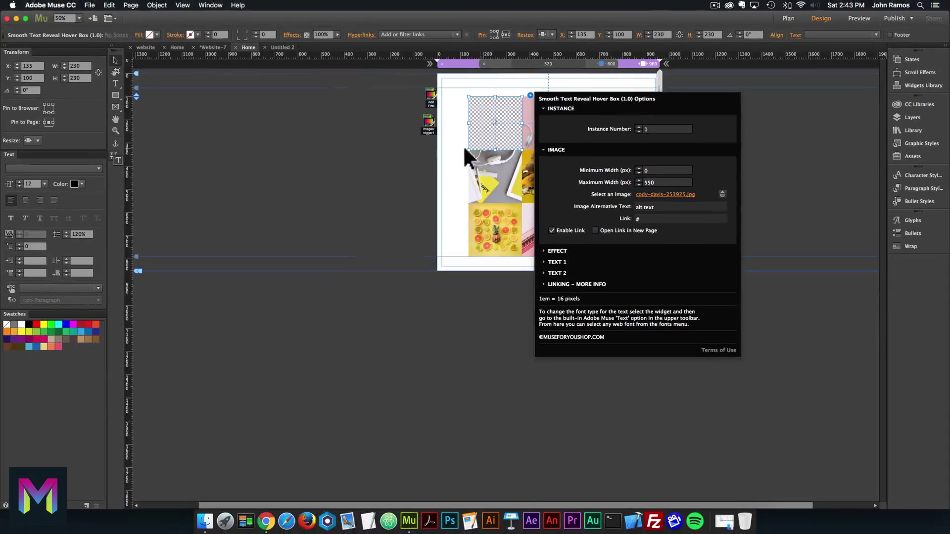
Set the minimum image width of the pink keyboard hover box to 0 px
{"action": "left_click", "coordinate": [530, 125]}
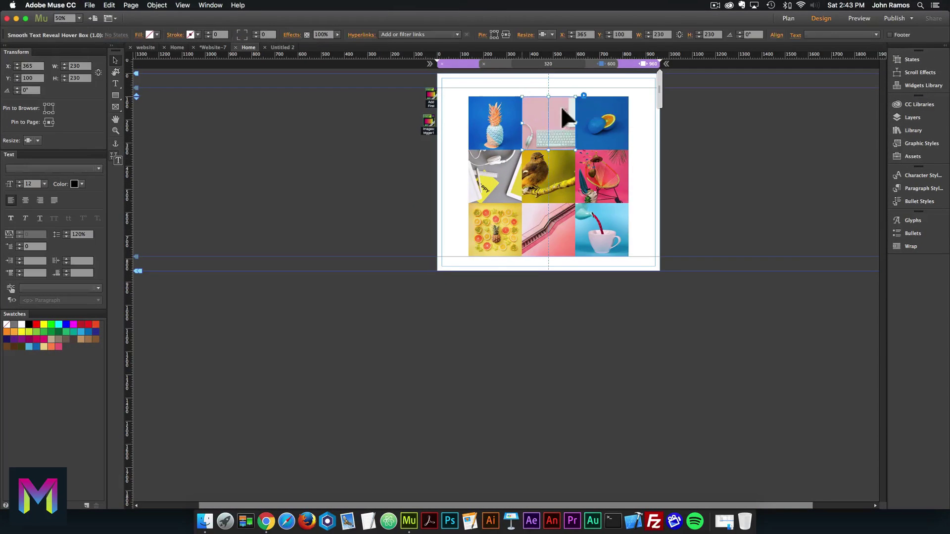
{"action": "left_click", "coordinate": [585, 91]}
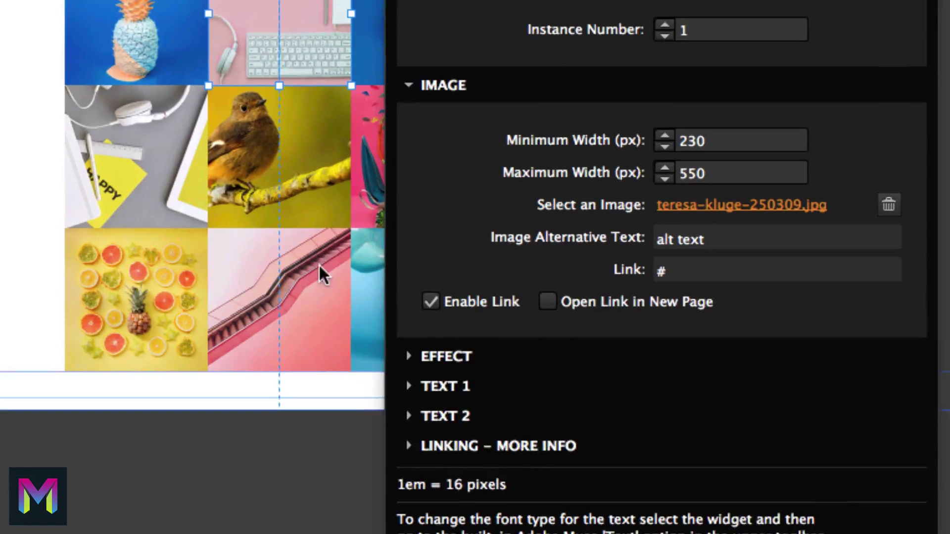
{"action": "left_click", "coordinate": [606, 138]}
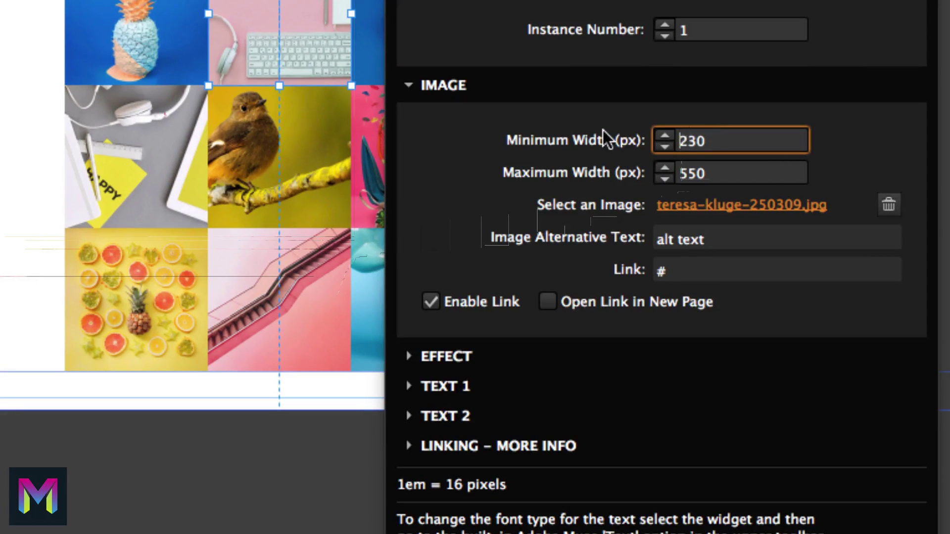
{"action": "key", "text": "Return"}
{"action": "left_click", "coordinate": [545, 141]}
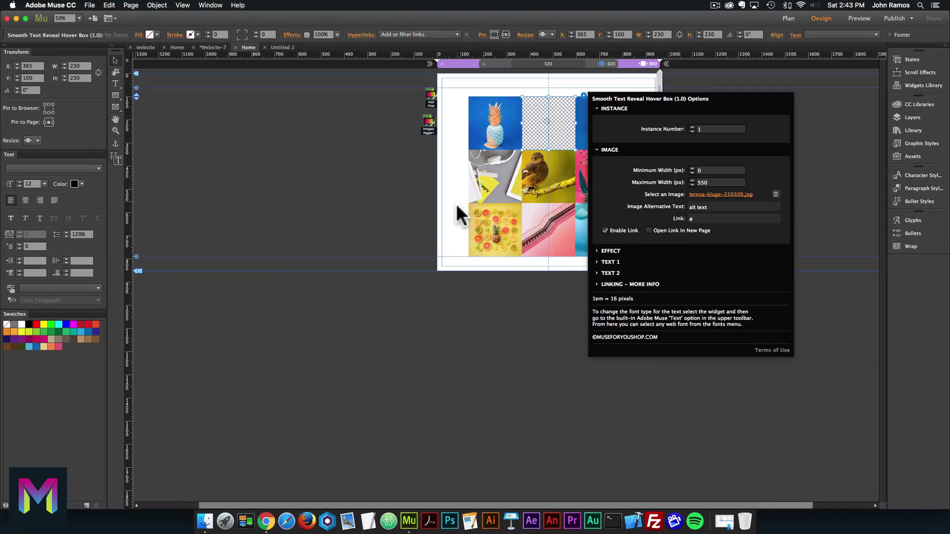
Set the minimum image width to 0 px for the orange hover box and the remaining grid images, including the teacup
{"action": "left_click", "coordinate": [584, 114]}
{"action": "left_click", "coordinate": [636, 93]}
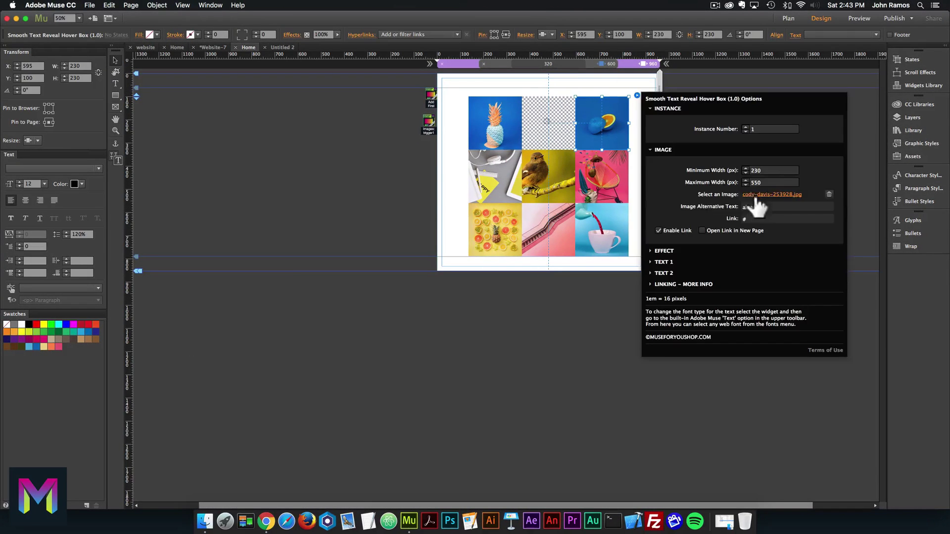
{"action": "left_click", "coordinate": [719, 169]}
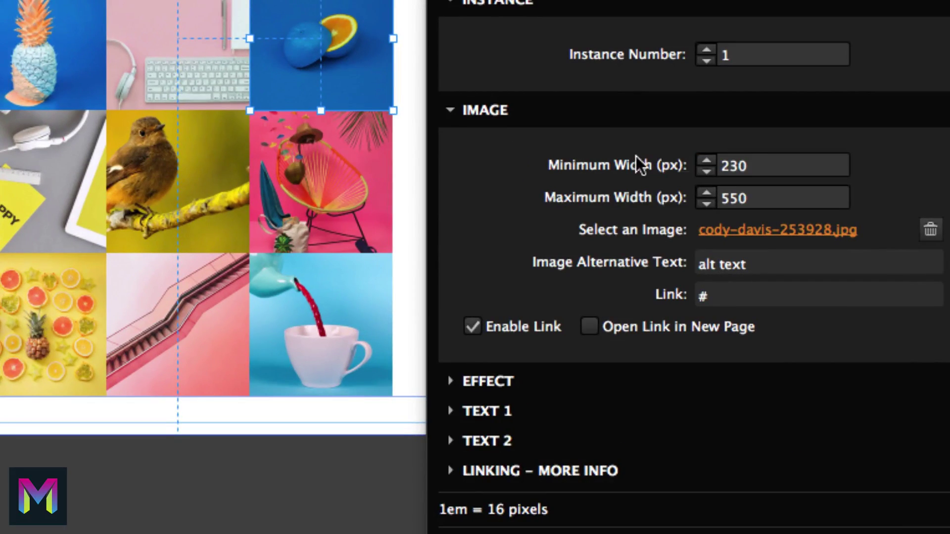
{"action": "left_click", "coordinate": [707, 168]}
{"action": "left_click_drag", "start_coordinate": [747, 168], "coordinate": [674, 169]}
{"action": "type", "text": "0"}
{"action": "key", "text": "Return"}
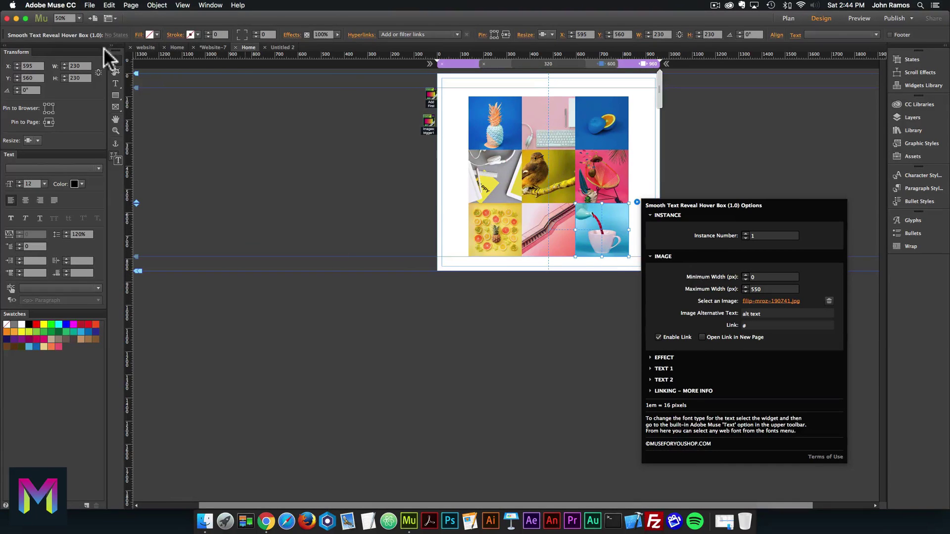
{"action": "key", "text": "Escape"}
Preview the page in the browser and narrow the window to check how the three-column images scale
{"action": "left_click", "coordinate": [90, 5]}
{"action": "left_click", "coordinate": [116, 149]}
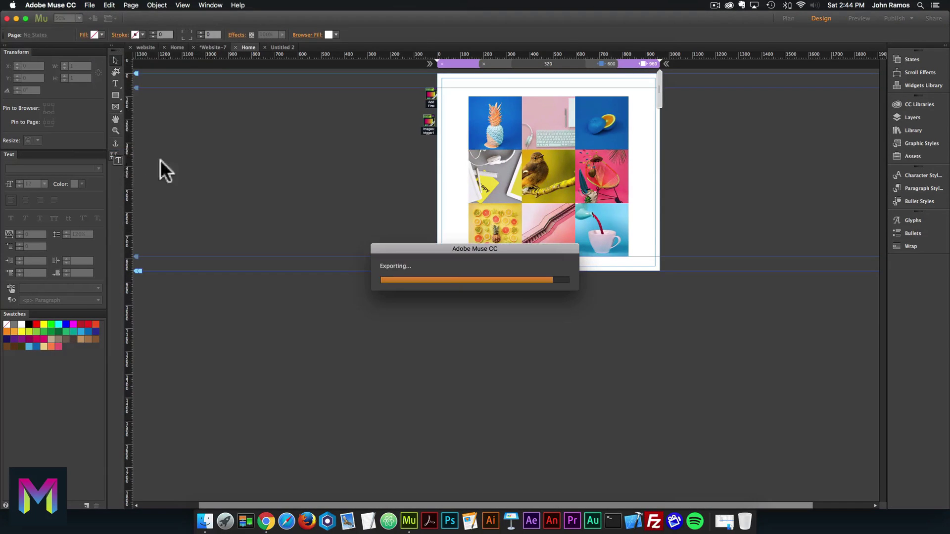
{"action": "left_click_drag", "start_coordinate": [657, 238], "coordinate": [531, 248]}
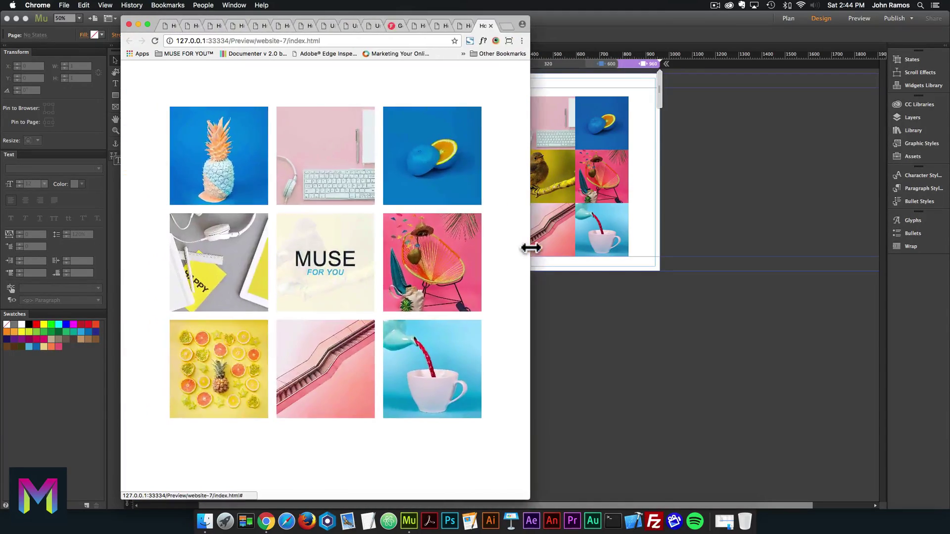
Select all nine grid images at the 960 breakpoint and set their resize behaviour to None
{"action": "left_click", "coordinate": [644, 296]}
{"action": "left_click", "coordinate": [625, 250]}
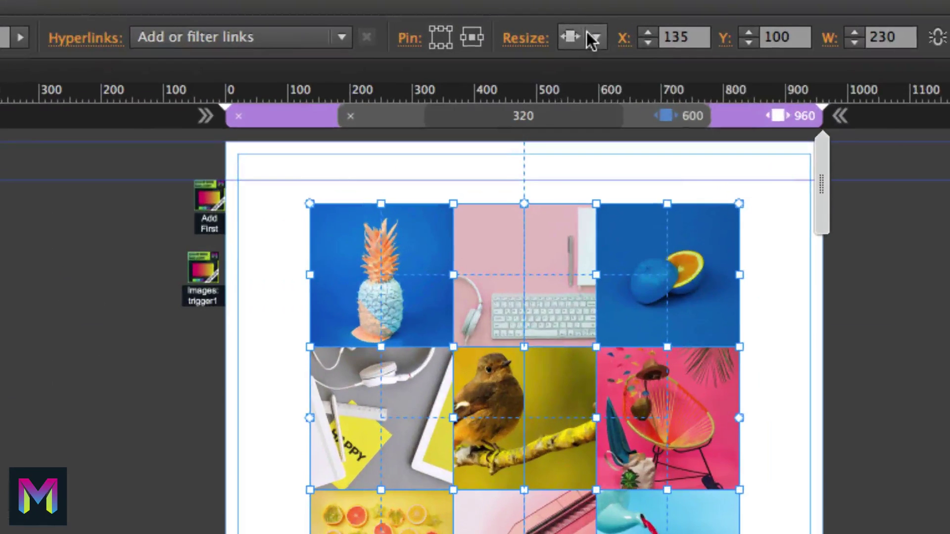
{"action": "left_click", "coordinate": [575, 34]}
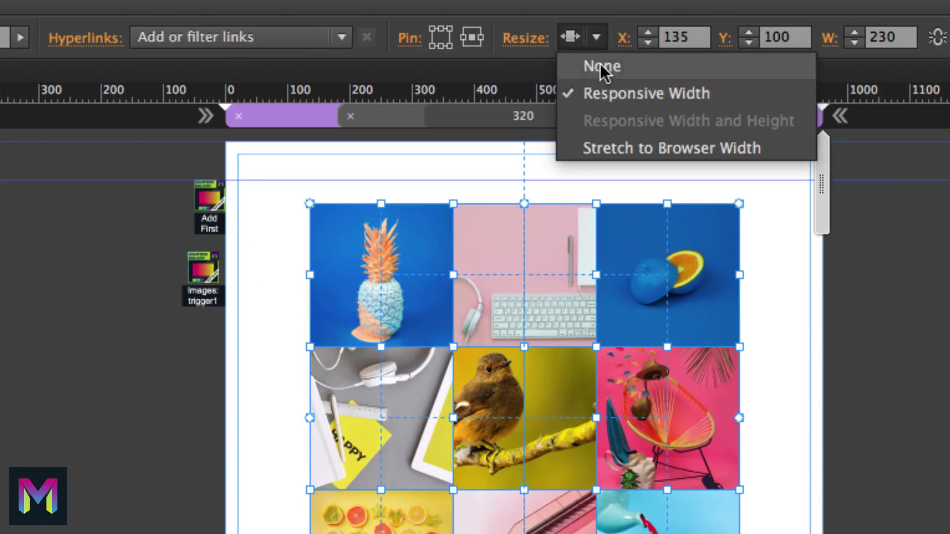
{"action": "left_click", "coordinate": [579, 45]}
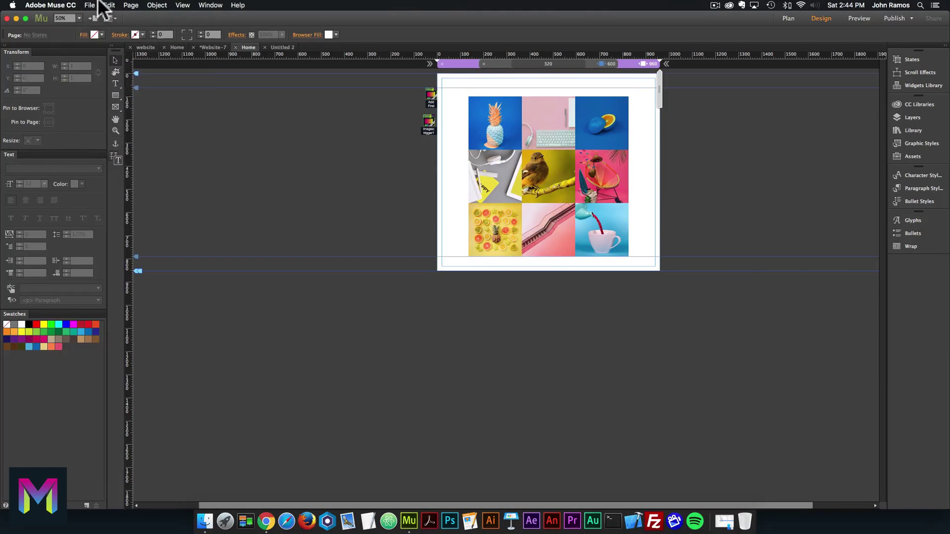
Preview the page narrowed to two columns, test the lightbox from the pineapple to the HAPPY desk image, and close the preview window
{"action": "left_click", "coordinate": [90, 6]}
{"action": "left_click", "coordinate": [122, 152]}
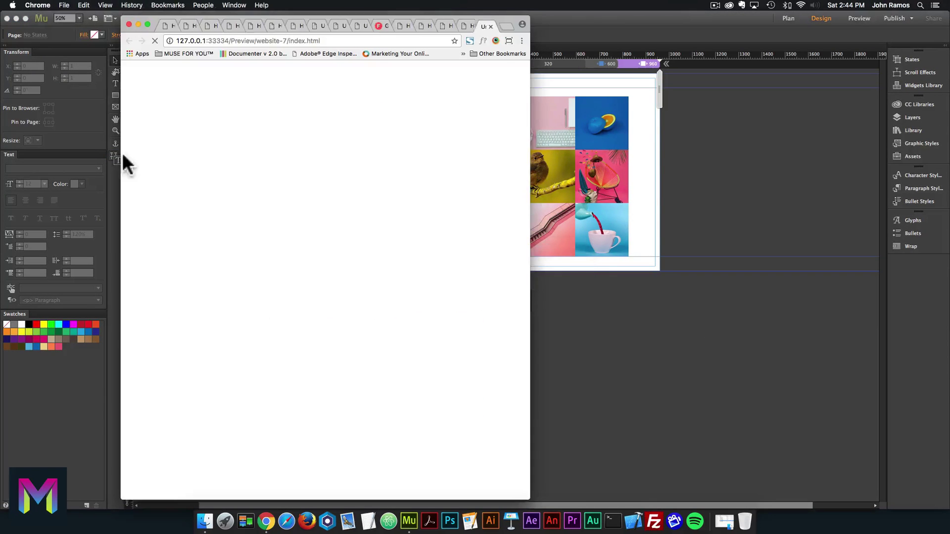
{"action": "left_click_drag", "start_coordinate": [530, 176], "coordinate": [391, 172]}
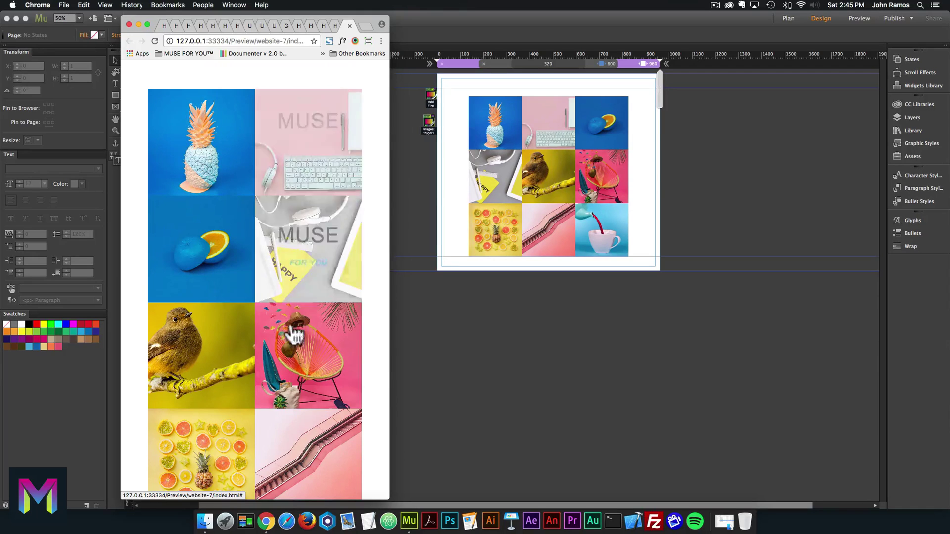
{"action": "left_click", "coordinate": [200, 126]}
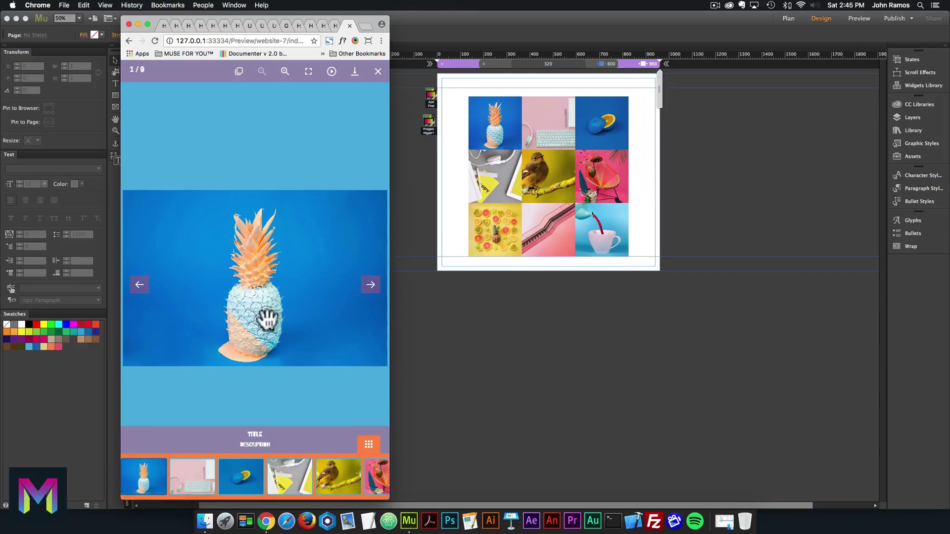
{"action": "left_click", "coordinate": [285, 485]}
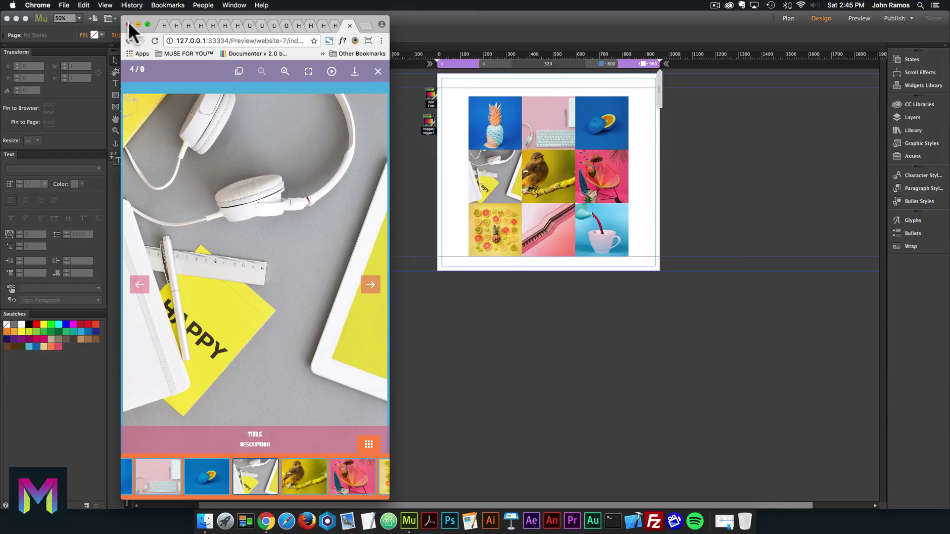
{"action": "left_click", "coordinate": [130, 24]}
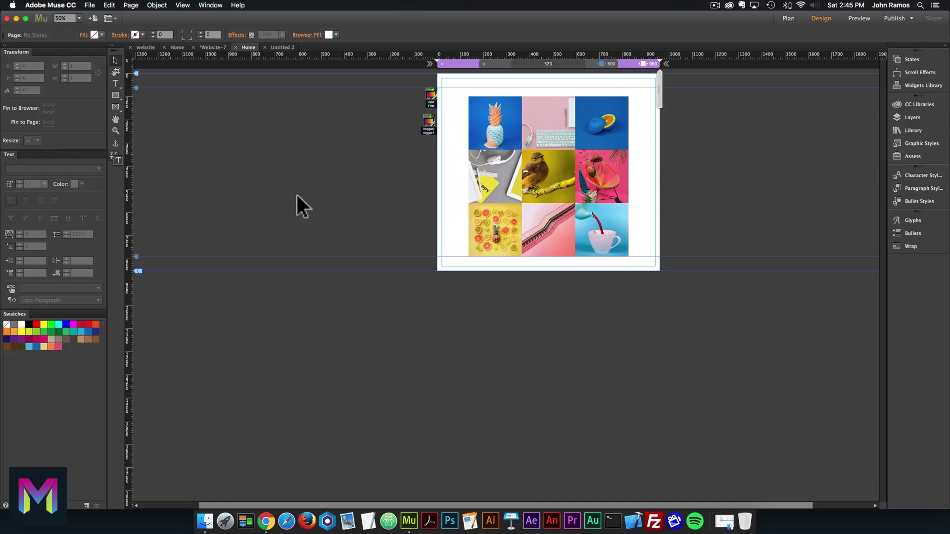
Open museforyoushop.com in a widened Chrome window and follow the subscription offer to the widget shop
{"action": "left_click", "coordinate": [265, 521]}
{"action": "left_click_drag", "start_coordinate": [393, 92], "coordinate": [705, 92]}
{"action": "type", "text": "museforyoushop.pulleyapp.com"}
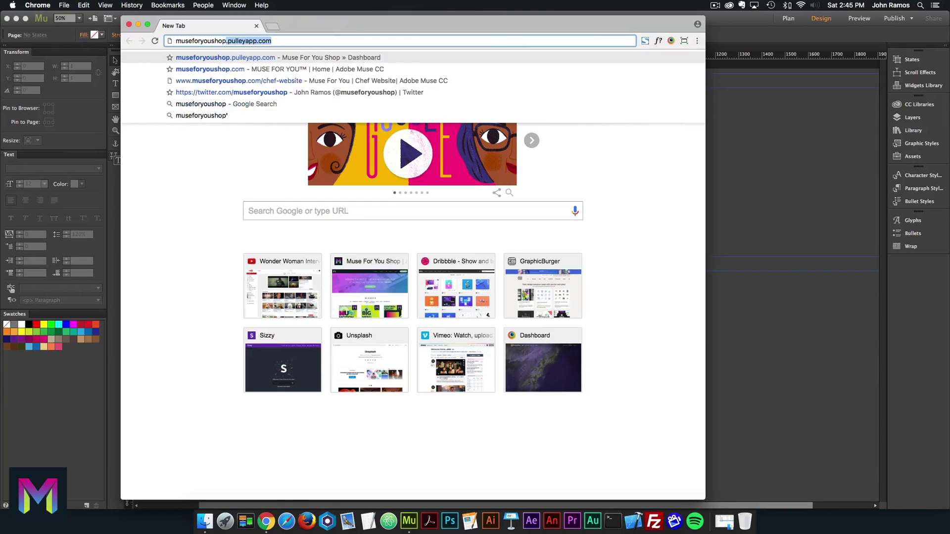
{"action": "key", "text": "Return"}
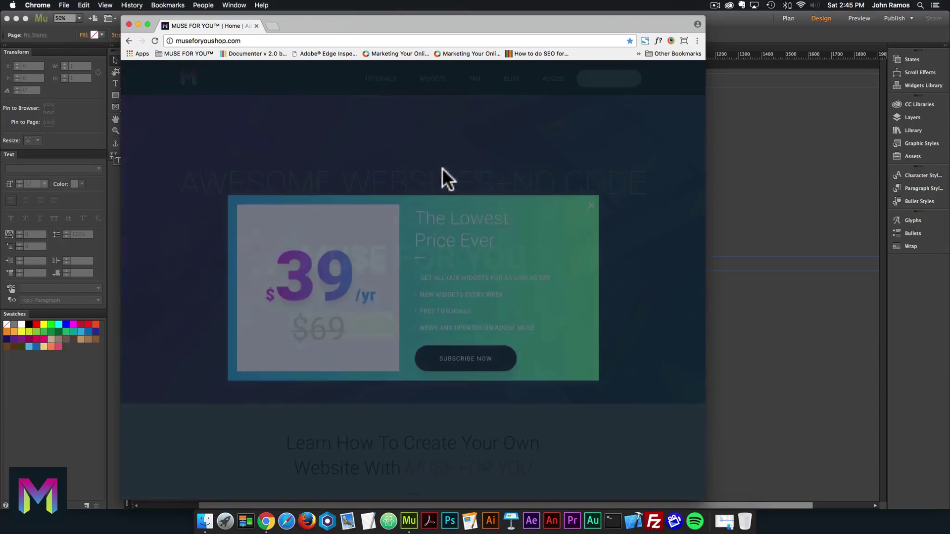
{"action": "left_click", "coordinate": [465, 356]}
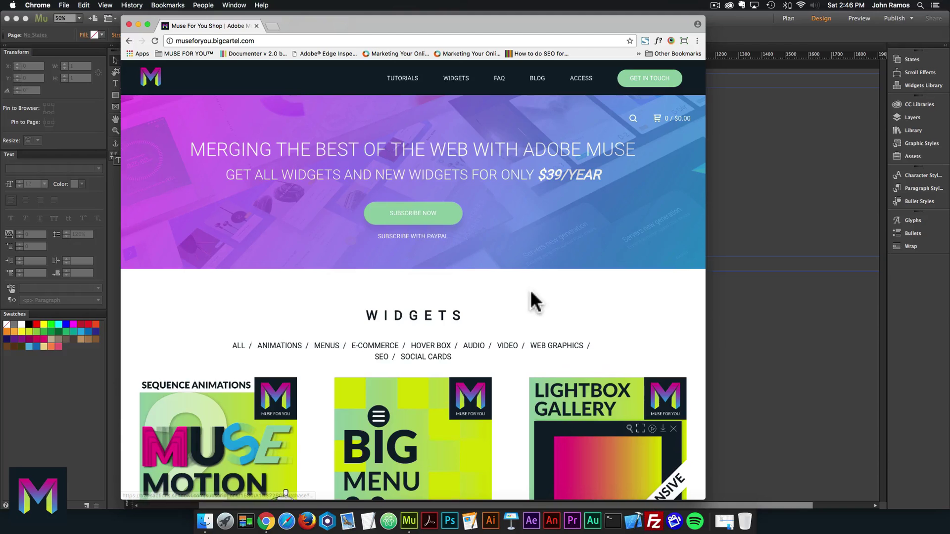
Open the Responsive Lightbox Gallery Widget product page and review its features, version history and preview options
{"action": "scroll", "coordinate": [531, 290], "scroll_direction": "down", "scroll_amount": 3}
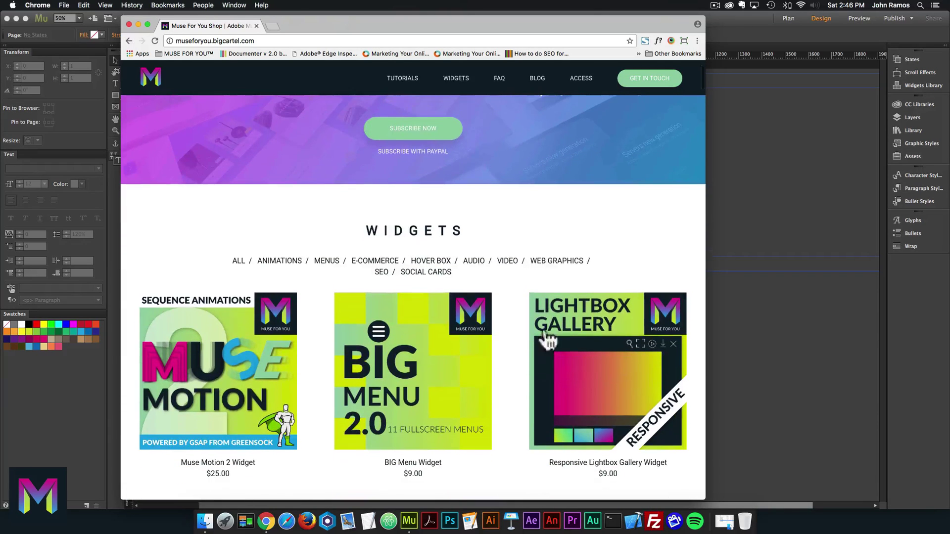
{"action": "scroll", "coordinate": [613, 361], "scroll_direction": "down", "scroll_amount": 1}
{"action": "left_click", "coordinate": [612, 352]}
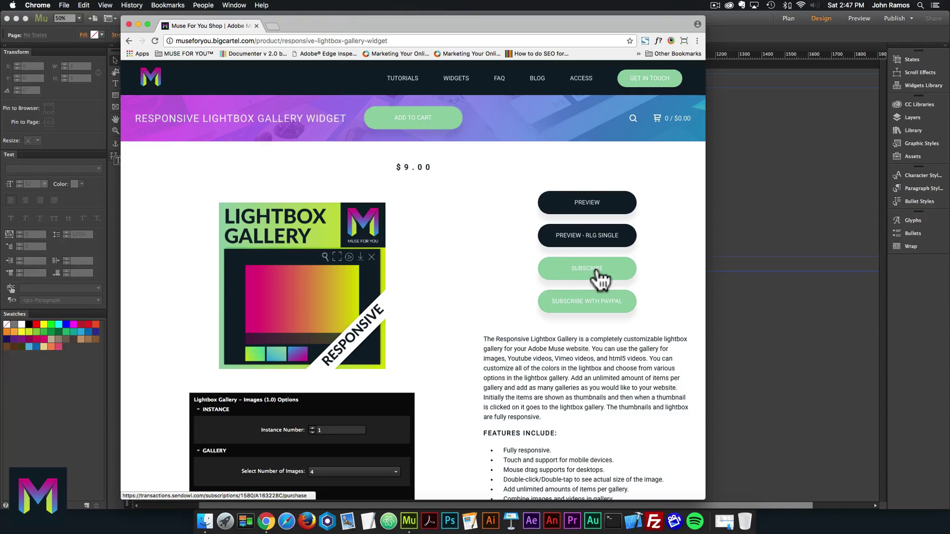
{"action": "scroll", "coordinate": [529, 288], "scroll_direction": "down", "scroll_amount": 6}
{"action": "scroll", "coordinate": [527, 286], "scroll_direction": "down", "scroll_amount": 4}
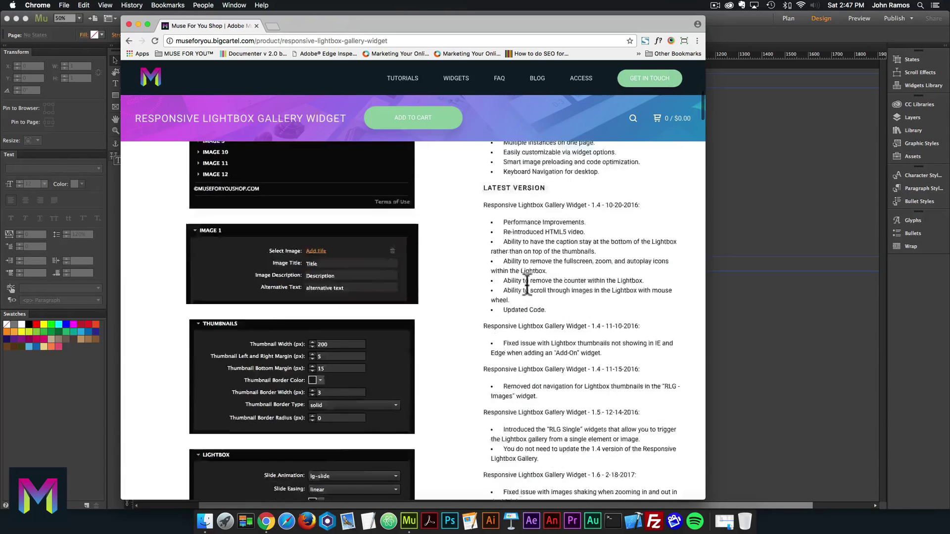
{"action": "scroll", "coordinate": [549, 287], "scroll_direction": "down", "scroll_amount": 8}
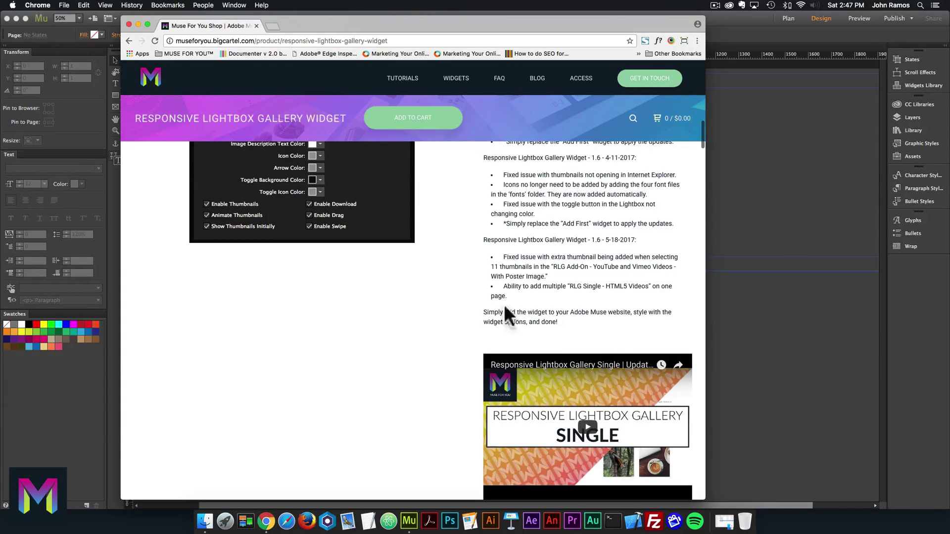
{"action": "scroll", "coordinate": [406, 290], "scroll_direction": "up", "scroll_amount": 15}
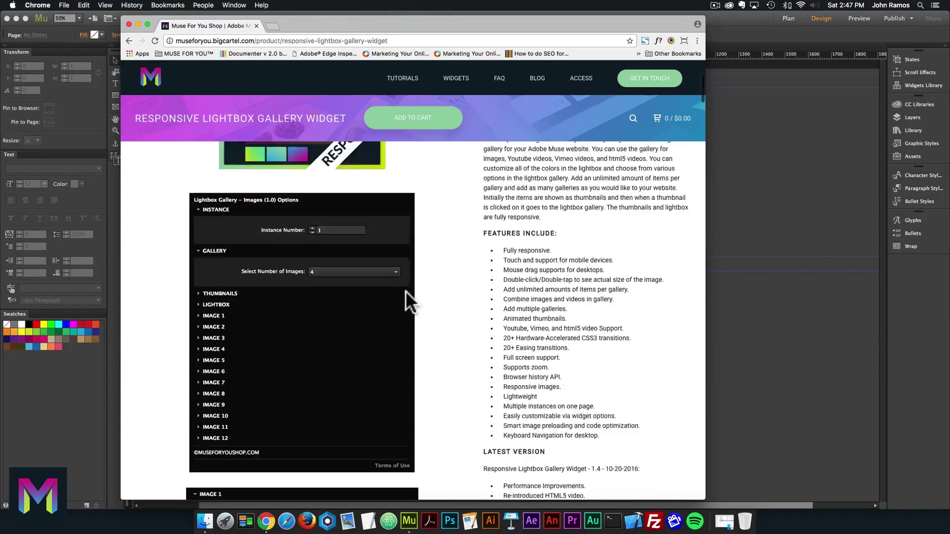
{"action": "scroll", "coordinate": [405, 290], "scroll_direction": "up", "scroll_amount": 4}
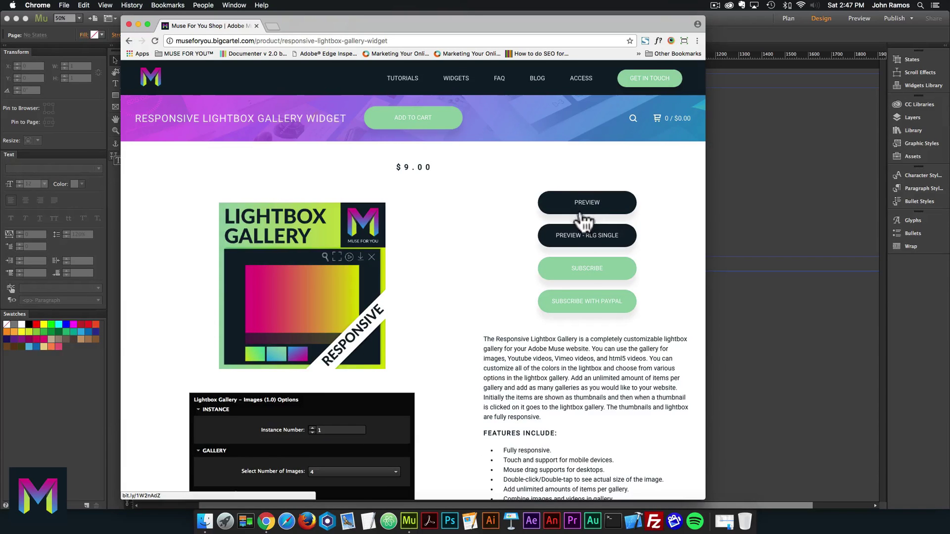